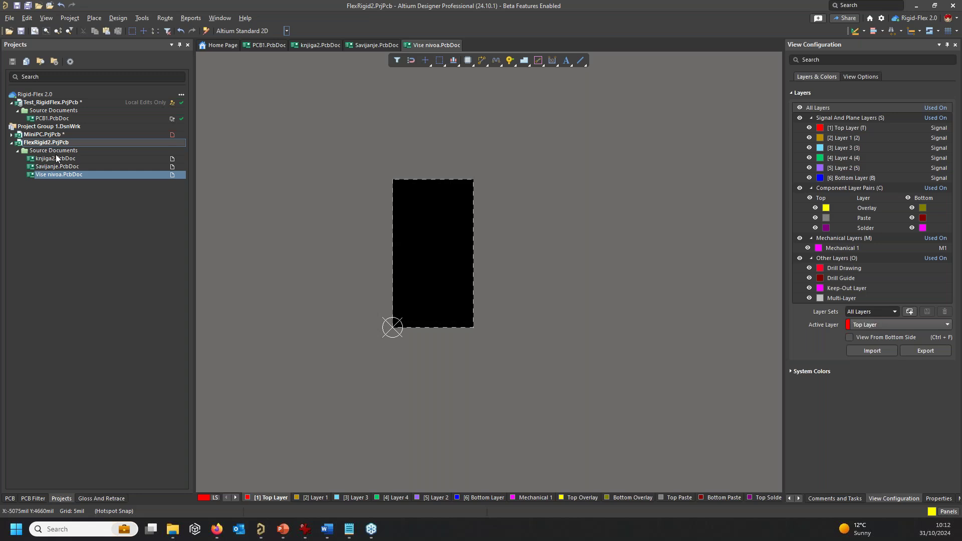
# Open PCB1.PcbDoc, examine the rigid-flex board in 3D from several angles, and toggle its folded state on and off.
pyautogui.doubleClick(50, 119)
pyautogui.keyDown('shift'); pyautogui.moveTo(583, 373); pyautogui.dragTo(511, 301, button='right'); pyautogui.keyUp('shift')
pyautogui.keyDown('shift'); pyautogui.moveTo(522, 365); pyautogui.dragTo(506, 266, button='right'); pyautogui.keyUp('shift')
pyautogui.keyDown('ctrl'); pyautogui.scroll(3, 505, 264); pyautogui.keyUp('ctrl')
pyautogui.keyDown('ctrl'); pyautogui.scroll(-2, 506, 263); pyautogui.keyUp('ctrl')
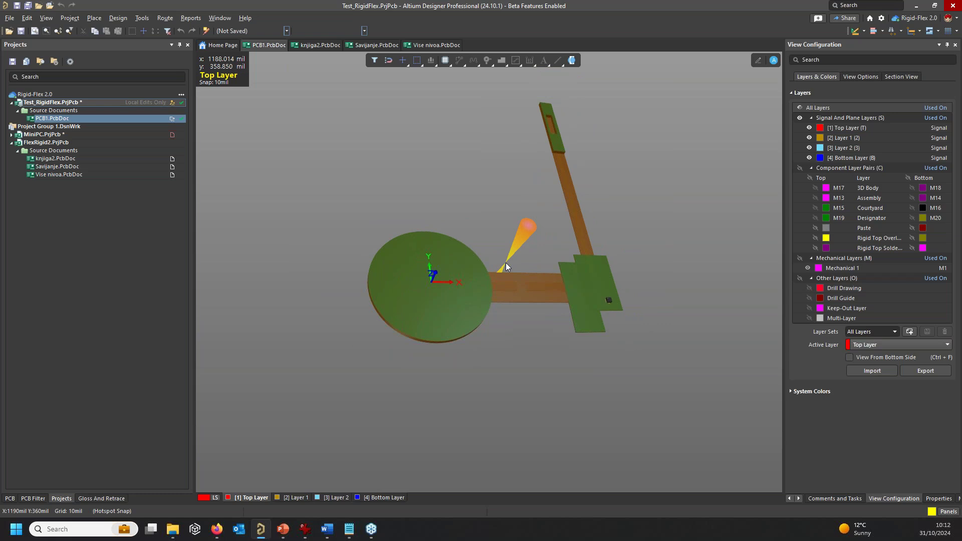
pyautogui.keyDown('shift'); pyautogui.moveTo(506, 266); pyautogui.dragTo(542, 371, button='right'); pyautogui.keyUp('shift')
pyautogui.keyDown('ctrl'); pyautogui.scroll(4, 524, 274); pyautogui.keyUp('ctrl')
pyautogui.keyDown('ctrl'); pyautogui.scroll(-3, 536, 355); pyautogui.keyUp('ctrl')
pyautogui.press('5')
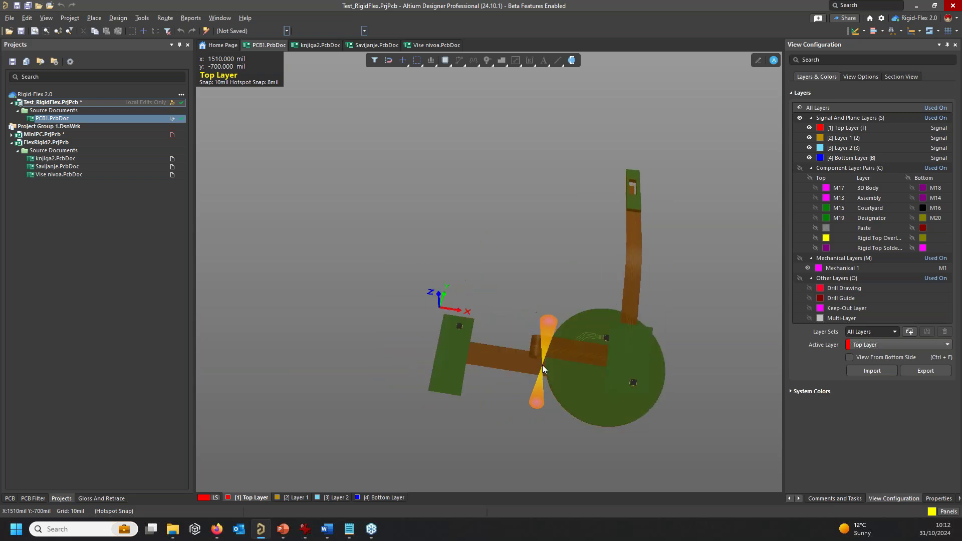
pyautogui.press('5')
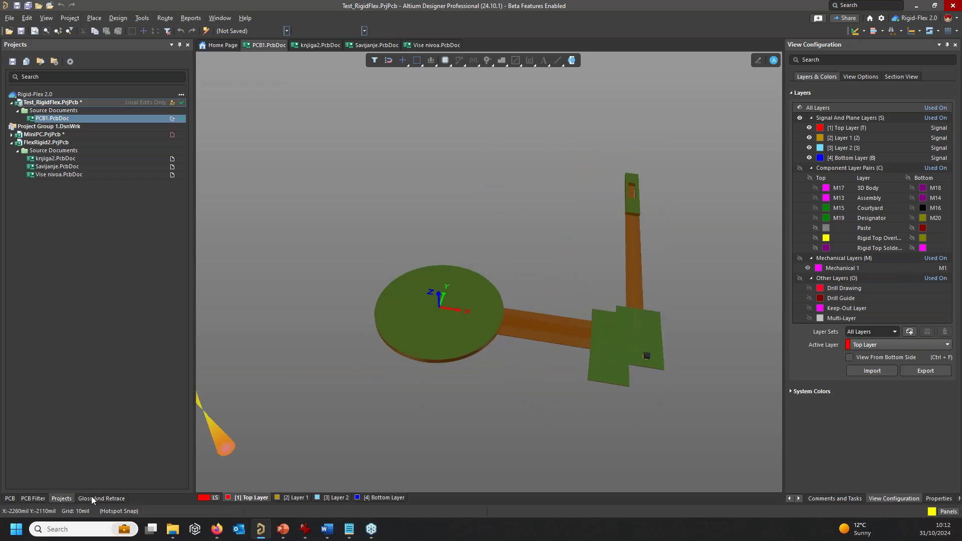
# Show the Layer Stack Regions of PCB1 and set the board's Fold State to roughly one third.
pyautogui.click(10, 498)
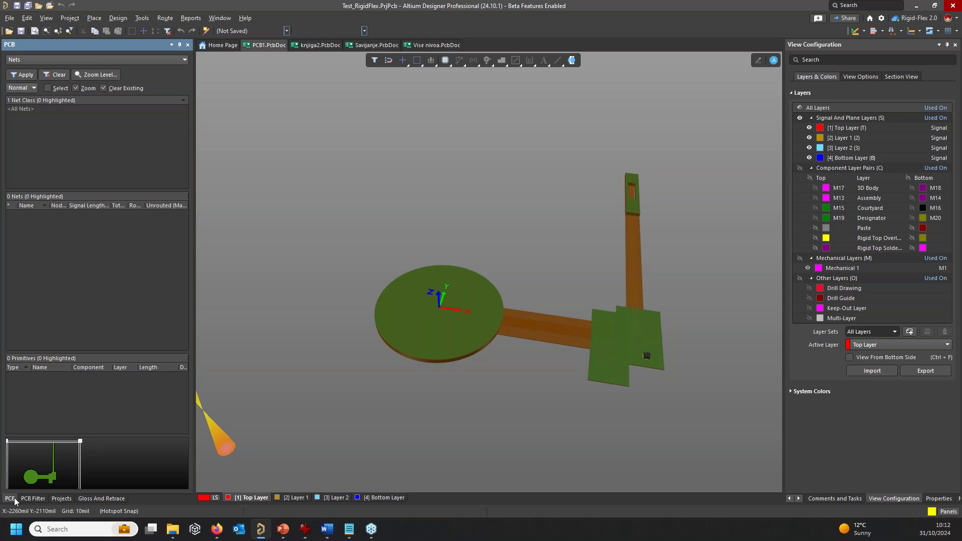
pyautogui.click(33, 58)
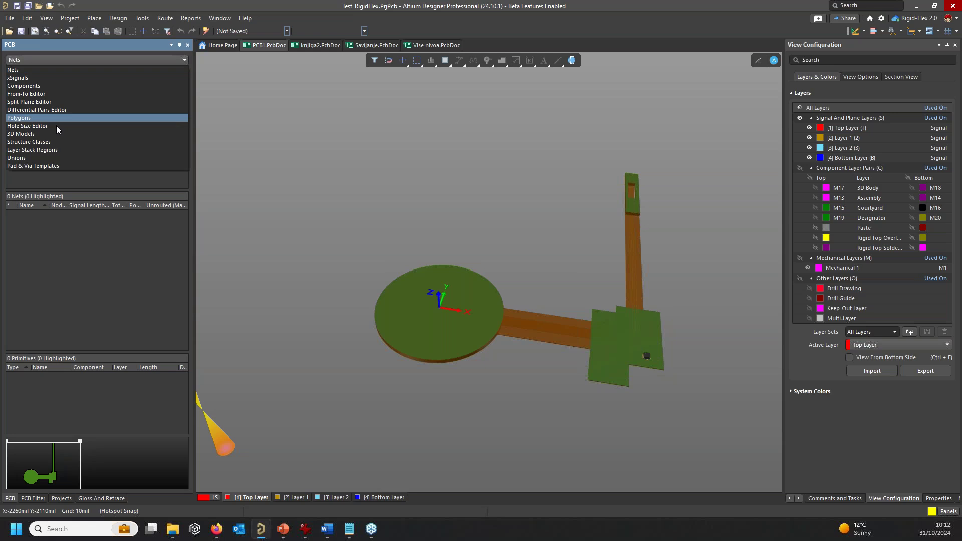
pyautogui.click(59, 151)
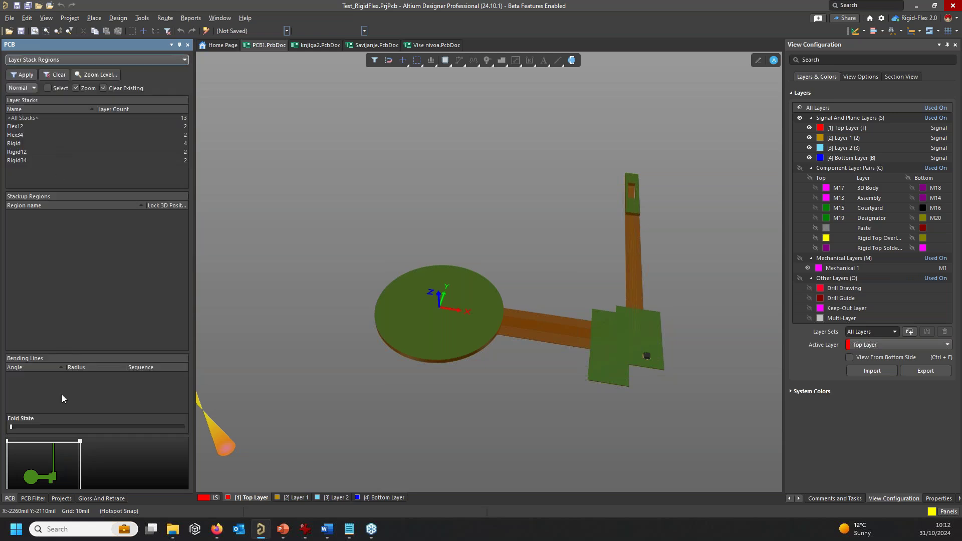
pyautogui.moveTo(11, 427); pyautogui.dragTo(76, 430)
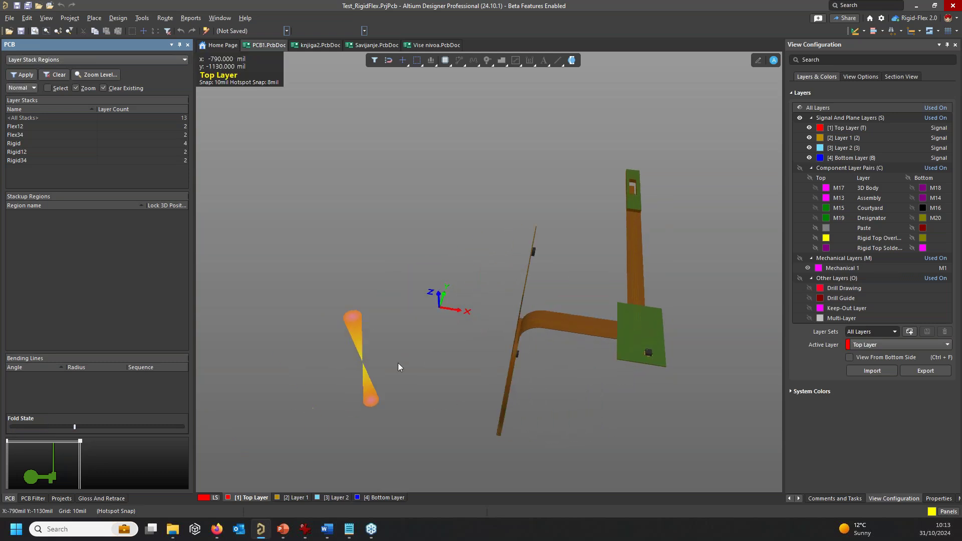
# Examine the partly folded board in 3D, checking the flex bends, traces and rigid sections from several angles.
pyautogui.keyDown('ctrl'); pyautogui.scroll(5, 520, 329); pyautogui.keyUp('ctrl')
pyautogui.keyDown('ctrl'); pyautogui.scroll(1, 527, 330); pyautogui.keyUp('ctrl')
pyautogui.moveTo(612, 387); pyautogui.dragTo(355, 305, button='right')
pyautogui.keyDown('shift'); pyautogui.moveTo(623, 314); pyautogui.dragTo(698, 189, button='right'); pyautogui.keyUp('shift')
pyautogui.moveTo(669, 235); pyautogui.dragTo(466, 359, button='right')
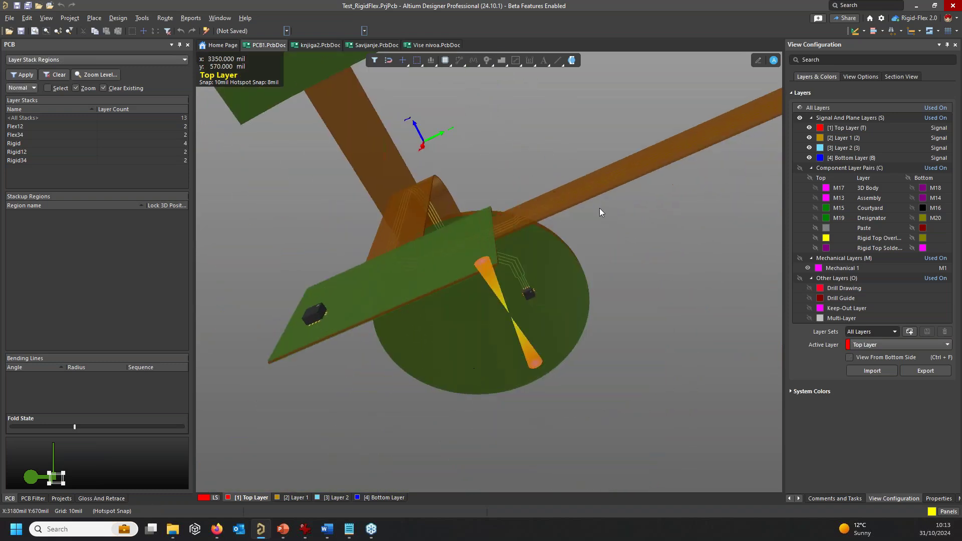
pyautogui.moveTo(420, 288); pyautogui.dragTo(284, 335, button='right')
pyautogui.moveTo(455, 200); pyautogui.dragTo(544, 194, button='right')
pyautogui.keyDown('shift'); pyautogui.moveTo(570, 320); pyautogui.dragTo(593, 225, button='right'); pyautogui.keyUp('shift')
pyautogui.keyDown('ctrl'); pyautogui.scroll(-3, 592, 228); pyautogui.keyUp('ctrl')
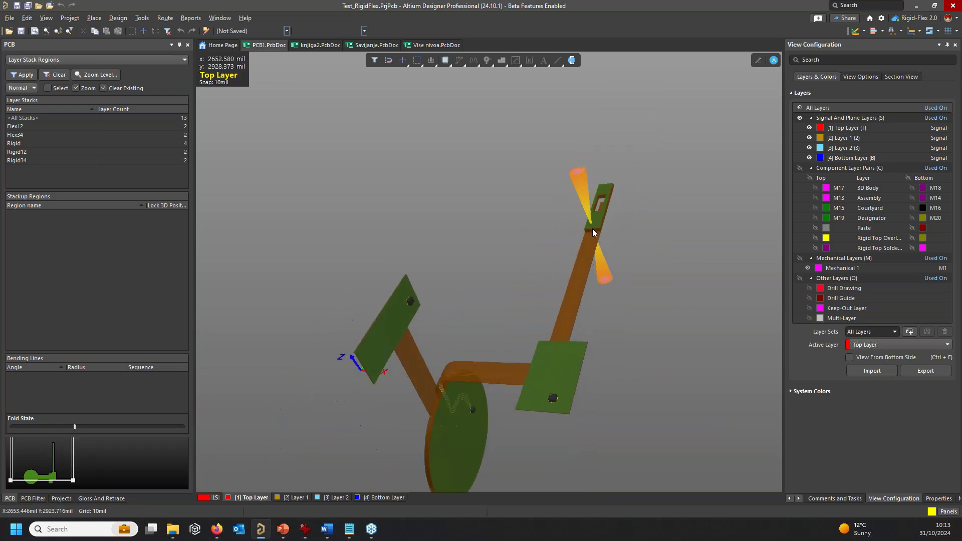
pyautogui.moveTo(554, 328); pyautogui.dragTo(591, 263, button='right')
pyautogui.keyDown('shift'); pyautogui.moveTo(503, 282); pyautogui.dragTo(563, 324, button='right'); pyautogui.keyUp('shift')
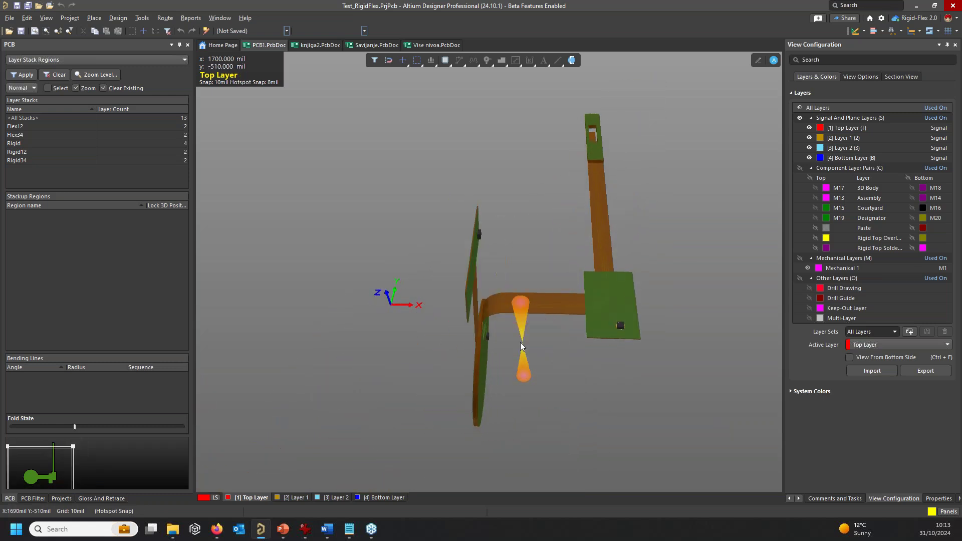
pyautogui.keyDown('ctrl'); pyautogui.scroll(6, 516, 342); pyautogui.keyUp('ctrl')
pyautogui.keyDown('shift'); pyautogui.moveTo(516, 342); pyautogui.dragTo(517, 297, button='right'); pyautogui.keyUp('shift')
pyautogui.keyDown('ctrl'); pyautogui.scroll(-4, 525, 282); pyautogui.keyUp('ctrl')
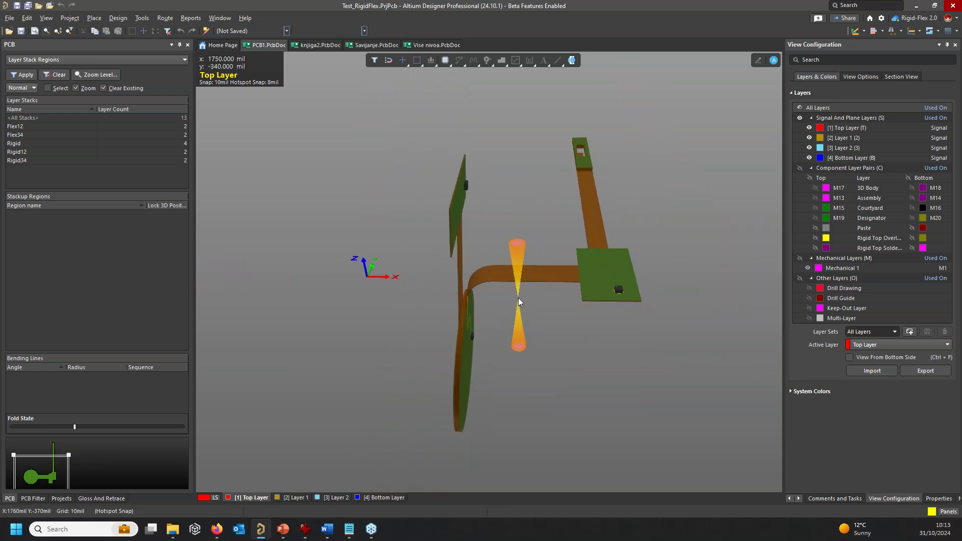
# Advance the Fold State to fully folded and examine the stacked rigid sections and curved flex strips up close.
pyautogui.moveTo(74, 426); pyautogui.dragTo(75, 427)
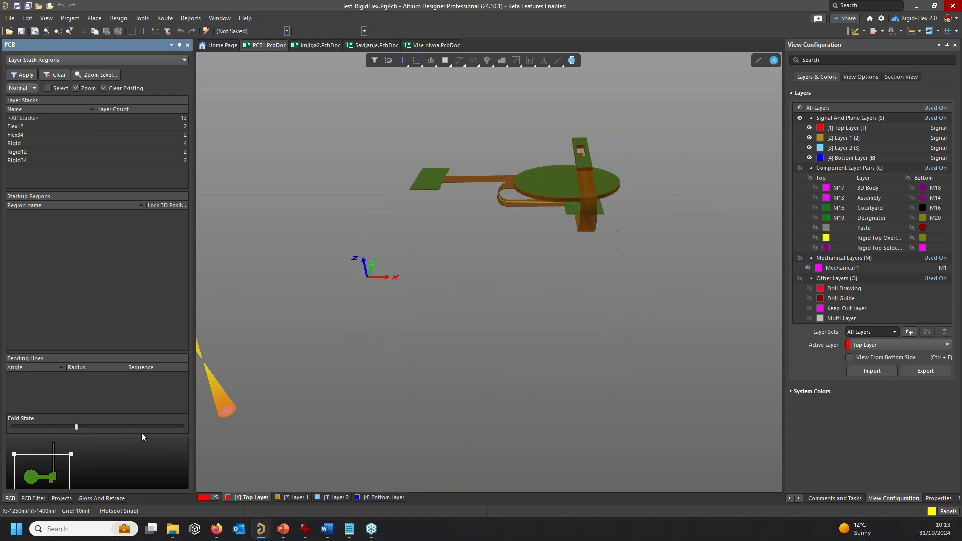
pyautogui.click(164, 435)
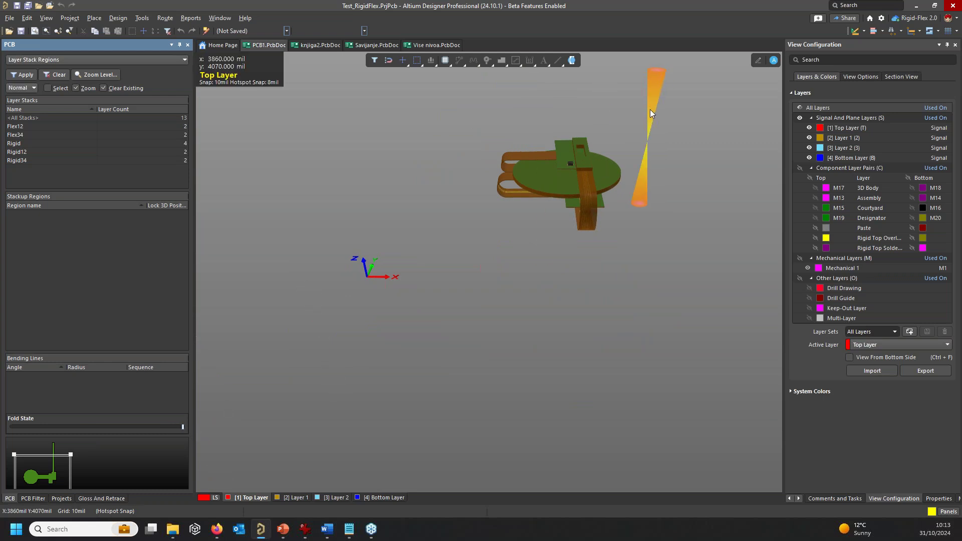
pyautogui.keyDown('ctrl'); pyautogui.scroll(5, 608, 143); pyautogui.keyUp('ctrl')
pyautogui.keyDown('shift'); pyautogui.moveTo(608, 145); pyautogui.dragTo(193, 214, button='right'); pyautogui.keyUp('shift')
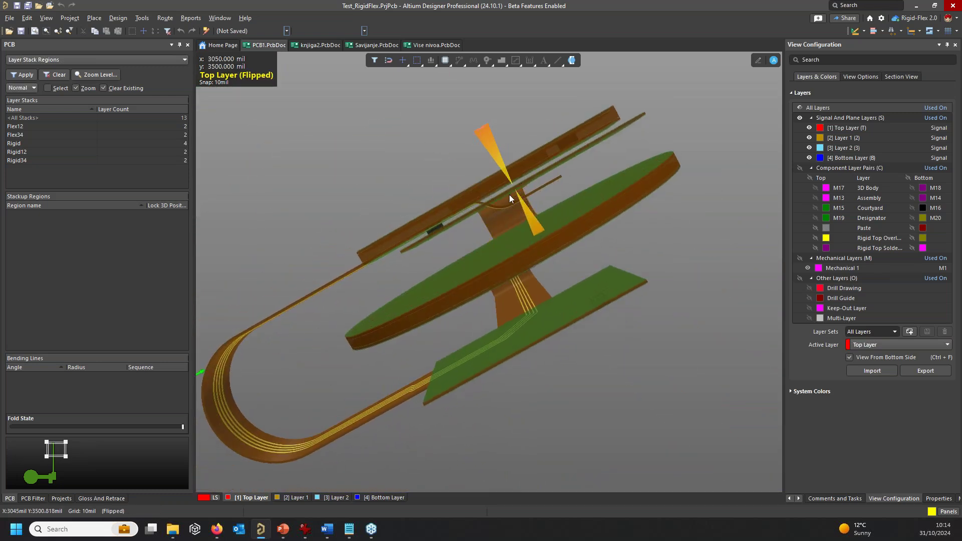
pyautogui.keyDown('ctrl'); pyautogui.scroll(2, 509, 195); pyautogui.keyUp('ctrl')
pyautogui.keyDown('shift'); pyautogui.moveTo(507, 200); pyautogui.dragTo(450, 169, button='right'); pyautogui.keyUp('shift')
pyautogui.keyDown('shift'); pyautogui.moveTo(399, 195); pyautogui.dragTo(505, 131, button='right'); pyautogui.keyUp('shift')
pyautogui.keyDown('shift'); pyautogui.moveTo(440, 113); pyautogui.dragTo(508, 199, button='right'); pyautogui.keyUp('shift')
pyautogui.keyDown('ctrl'); pyautogui.scroll(-3, 410, 234); pyautogui.keyUp('ctrl')
# Return the Fold State to completely flat and examine the unfolded board outline in 3D.
pyautogui.moveTo(183, 428); pyautogui.dragTo(12, 431)
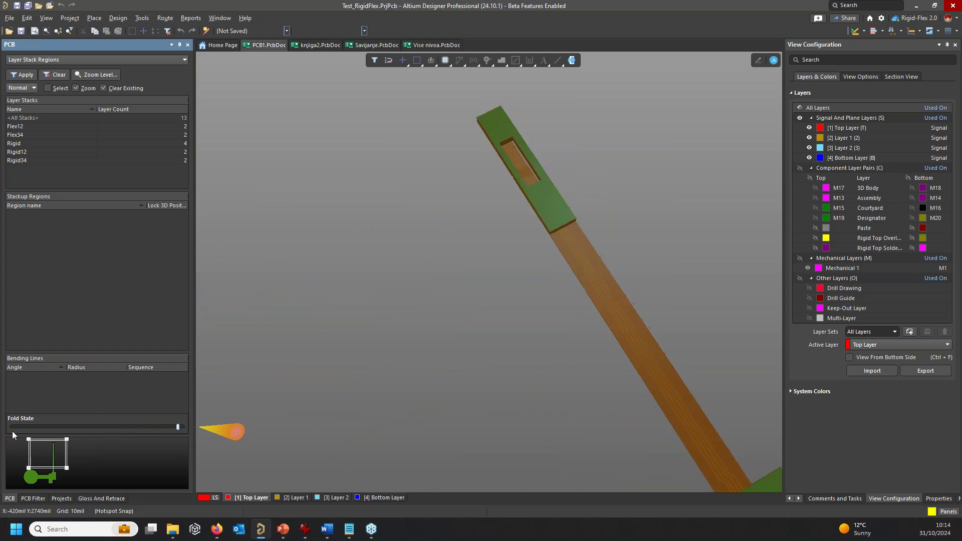
pyautogui.keyDown('ctrl'); pyautogui.scroll(-6, 470, 324); pyautogui.keyUp('ctrl')
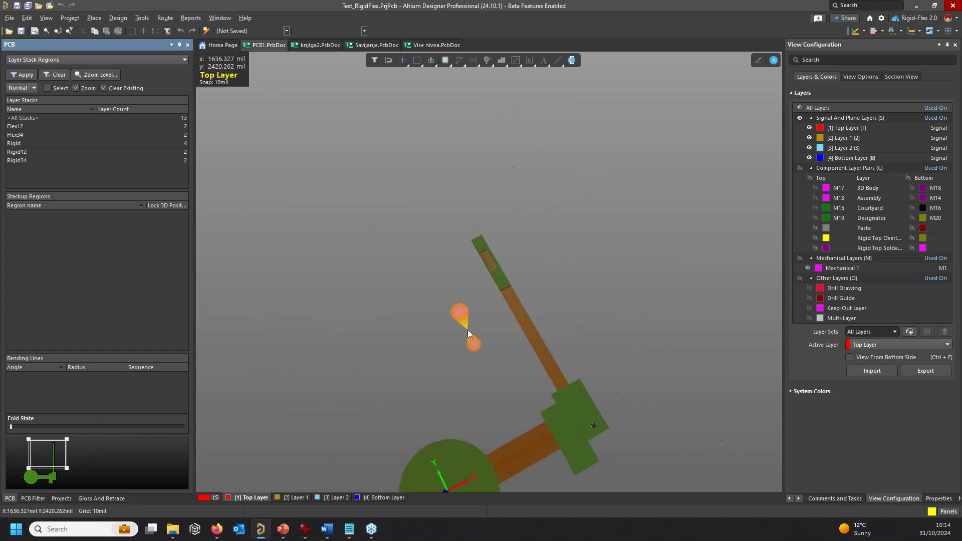
pyautogui.moveTo(466, 389); pyautogui.dragTo(593, 194, button='right')
pyautogui.moveTo(586, 282); pyautogui.dragTo(534, 299, button='right')
pyautogui.keyDown('shift'); pyautogui.moveTo(533, 345); pyautogui.dragTo(532, 314, button='right'); pyautogui.keyUp('shift')
pyautogui.keyDown('ctrl'); pyautogui.scroll(4, 542, 305); pyautogui.keyUp('ctrl')
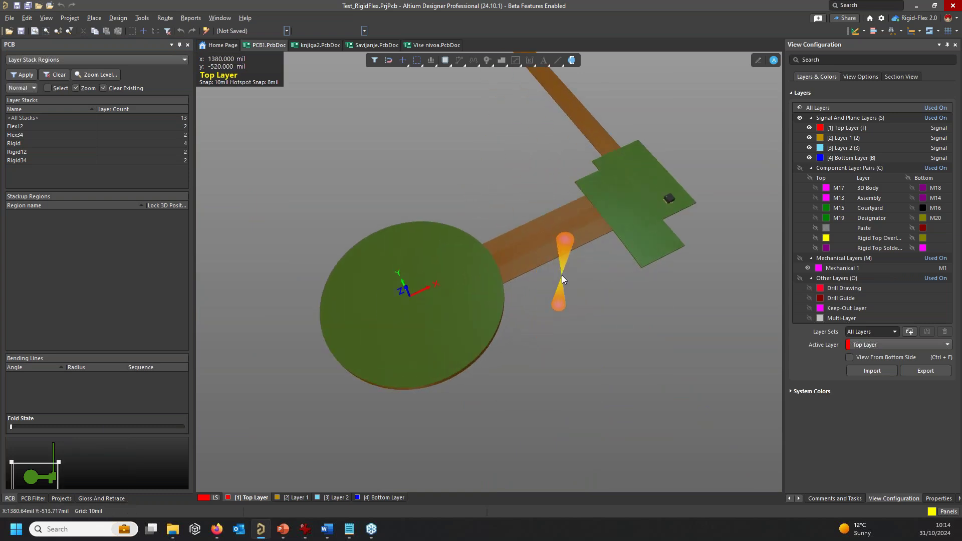
pyautogui.keyDown('ctrl'); pyautogui.scroll(-4, 561, 275); pyautogui.keyUp('ctrl')
pyautogui.scroll(3, 561, 274)
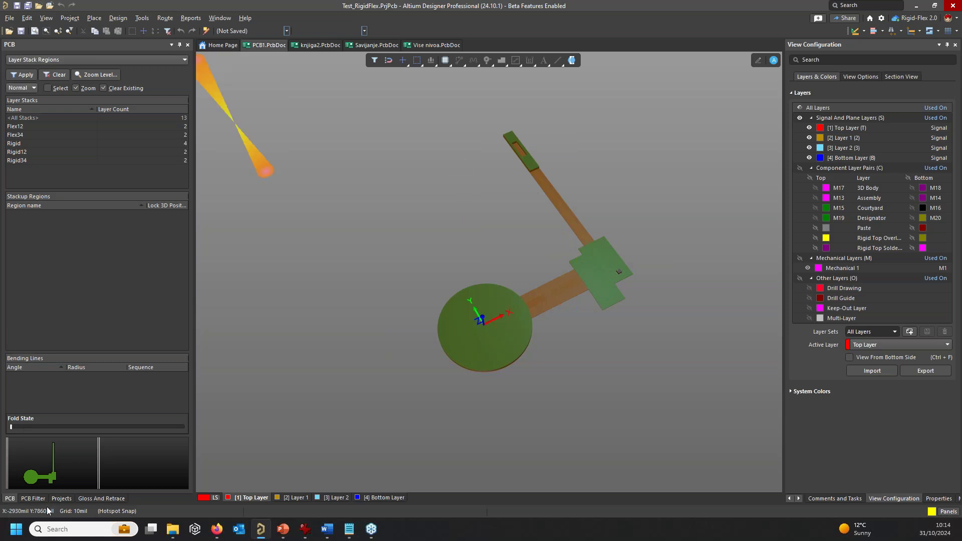
# Open knjiga2.PcbDoc from the FlexRigid2 project and toggle the board's folded state in 3D.
pyautogui.click(33, 498)
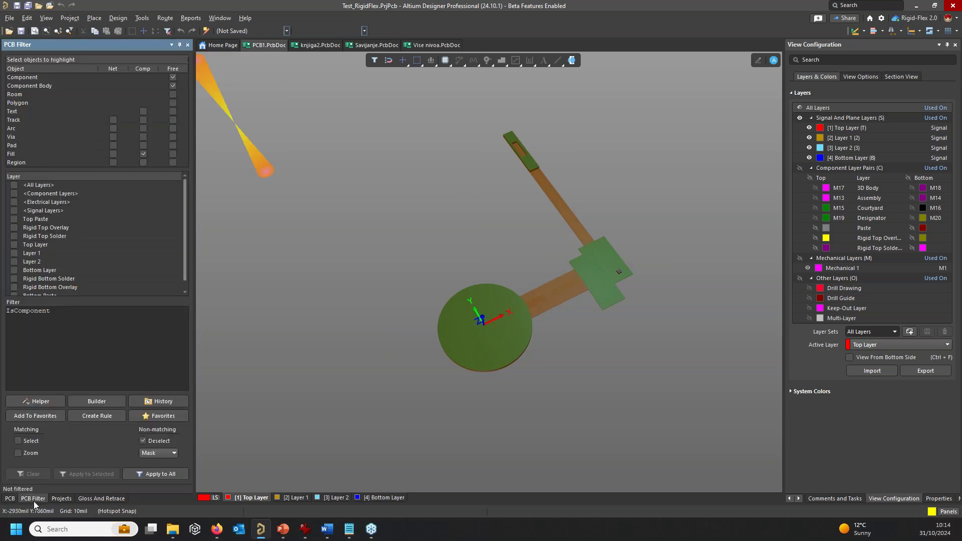
pyautogui.click(63, 499)
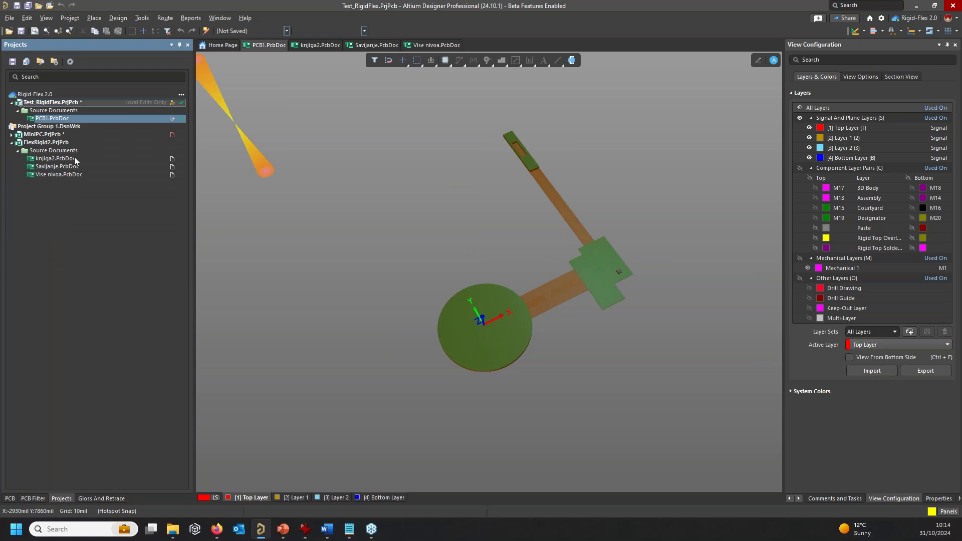
pyautogui.doubleClick(45, 159)
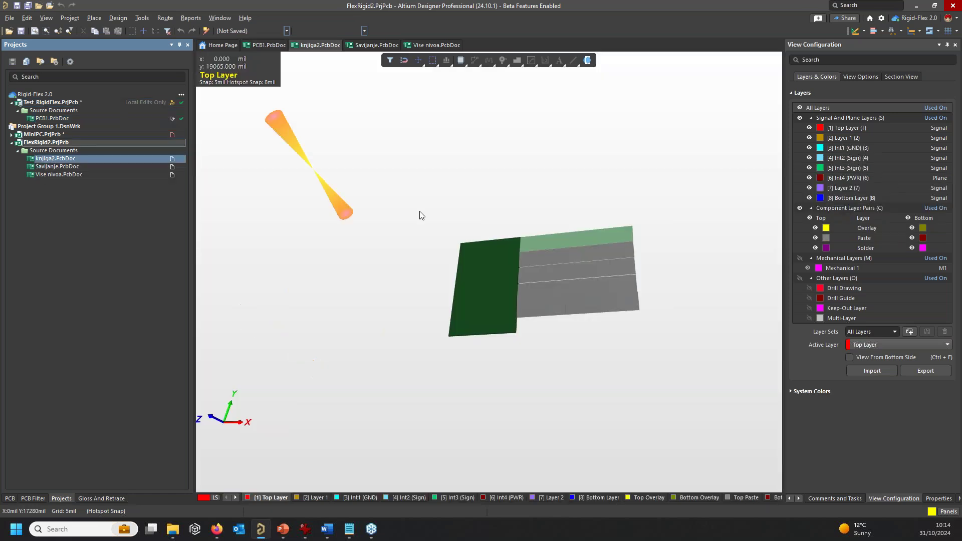
pyautogui.click(340, 372)
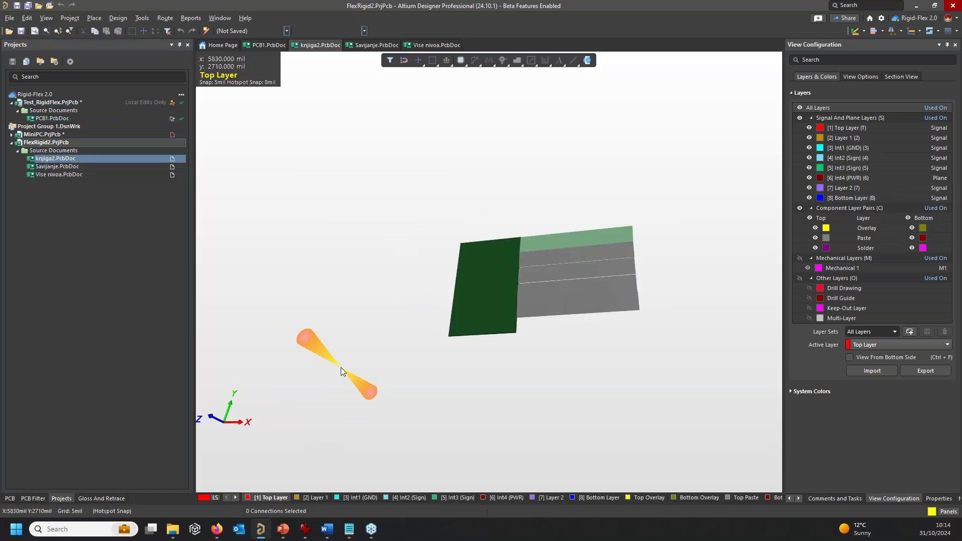
pyautogui.press('5')
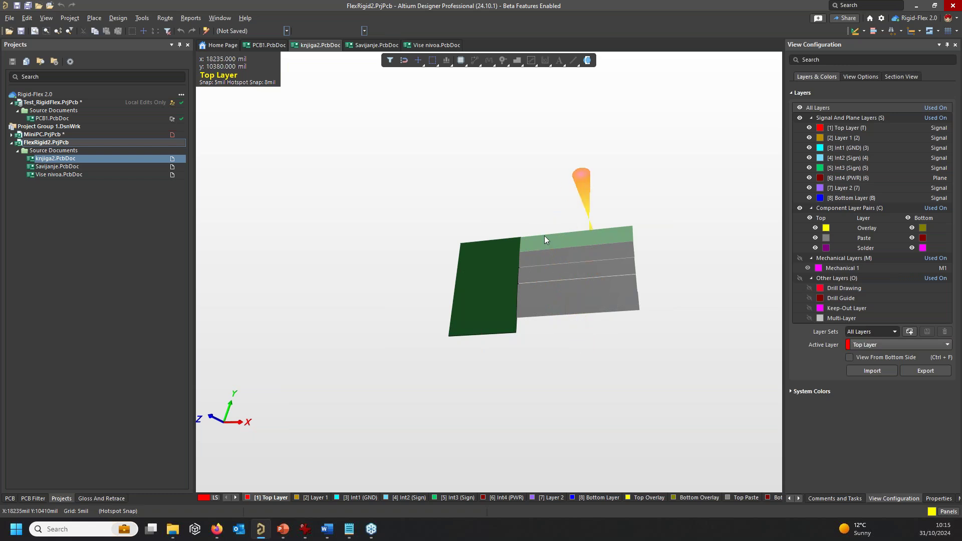
# Open Savijanje.PcbDoc and examine its flex strips in 3D while toggling the board's folded state.
pyautogui.click(58, 166)
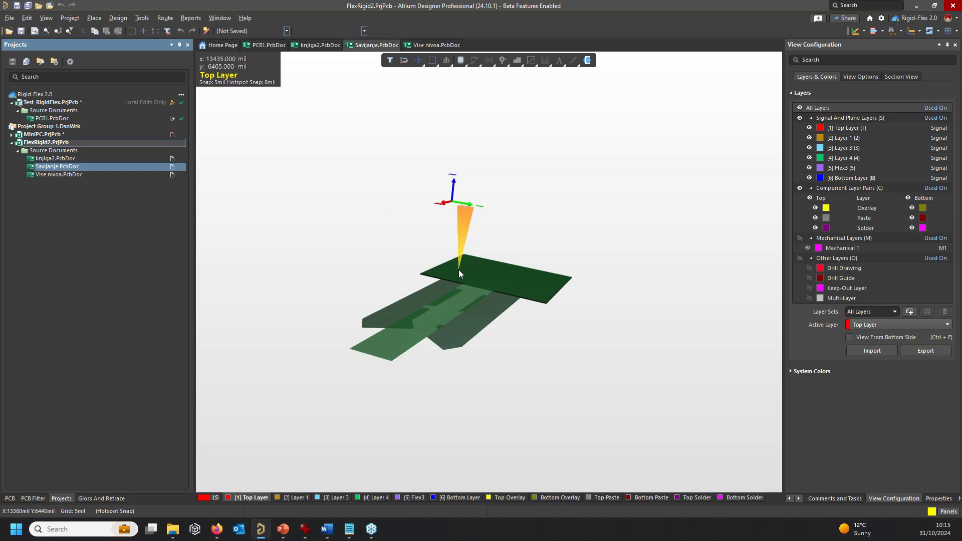
pyautogui.keyDown('ctrl'); pyautogui.scroll(1, 425, 317); pyautogui.keyUp('ctrl')
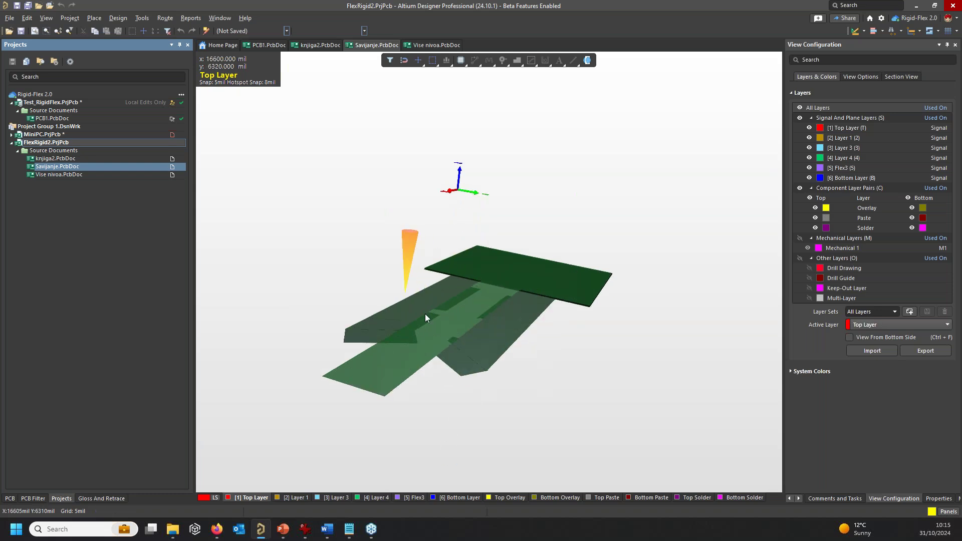
pyautogui.keyDown('shift'); pyautogui.moveTo(459, 272); pyautogui.dragTo(473, 325, button='right'); pyautogui.keyUp('shift')
pyautogui.keyDown('ctrl'); pyautogui.scroll(-2, 448, 341); pyautogui.keyUp('ctrl')
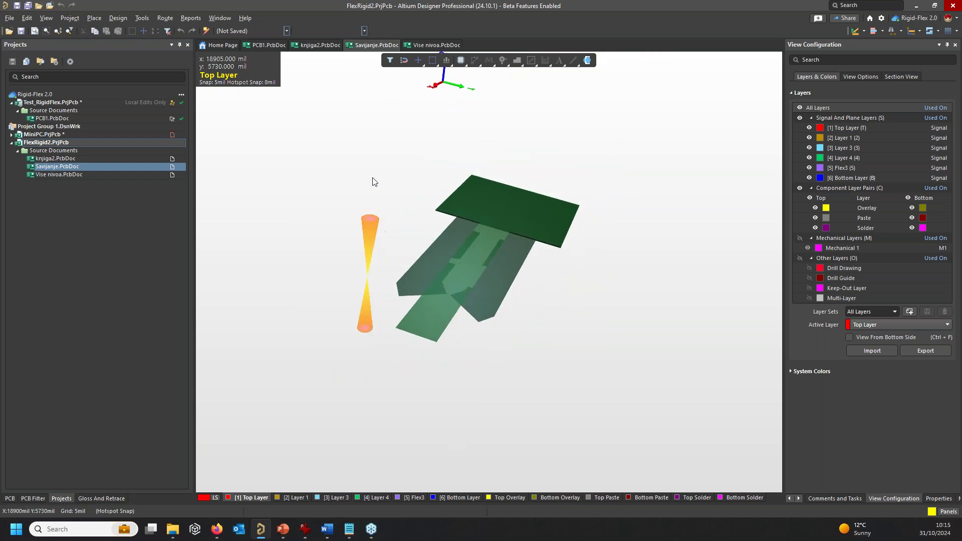
pyautogui.press('5')
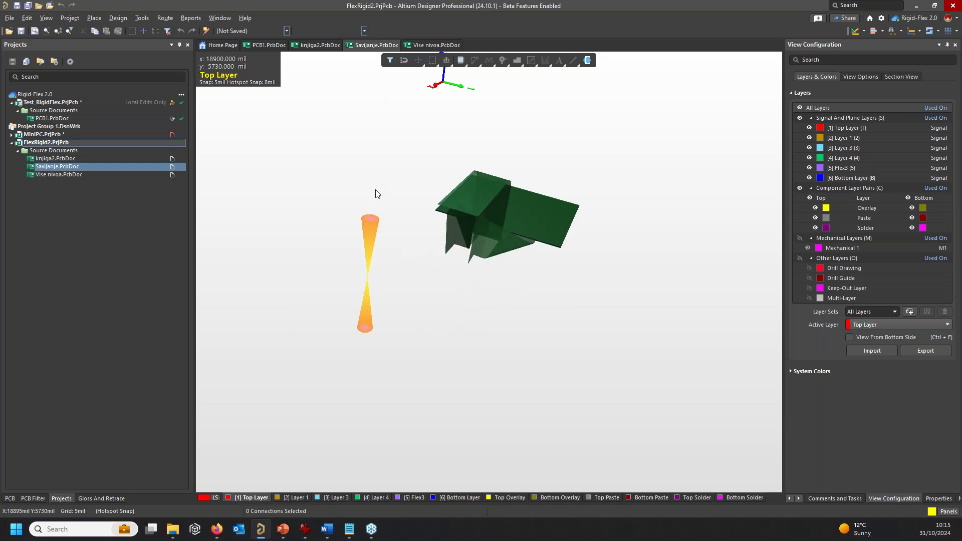
pyautogui.moveTo(479, 338)
pyautogui.keyDown('shift'); pyautogui.mouseDown(button='right')
pyautogui.moveTo(536, 266)
pyautogui.moveTo(584, 276)
pyautogui.moveTo(633, 309)
pyautogui.moveTo(636, 369)
pyautogui.moveTo(549, 284)
pyautogui.moveTo(467, 294)
pyautogui.moveTo(408, 326)
pyautogui.moveTo(383, 419)
pyautogui.moveTo(377, 408)
pyautogui.moveTo(515, 275)
pyautogui.moveTo(478, 314)
pyautogui.moveTo(663, 219)
pyautogui.moveTo(702, 261)
pyautogui.moveTo(704, 286)
pyautogui.moveTo(586, 238)
pyautogui.moveTo(457, 207)
pyautogui.moveTo(431, 261)
pyautogui.moveTo(407, 280)
pyautogui.mouseUp(button='right'); pyautogui.keyUp('shift')
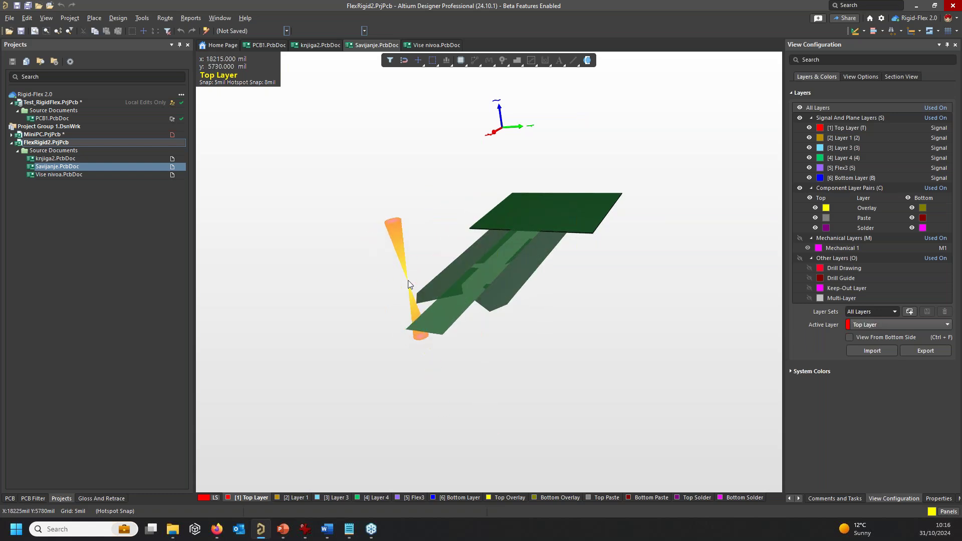
# Enable the Rigid/Flex option in the layer stack of Vise nivoa.PcbDoc and check the list of substacks.
pyautogui.click(52, 175)
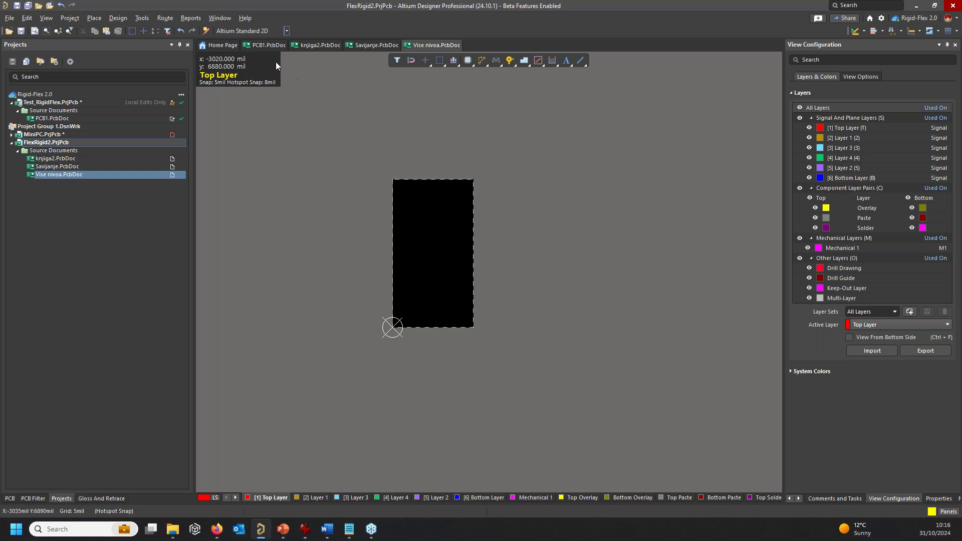
pyautogui.click(118, 18)
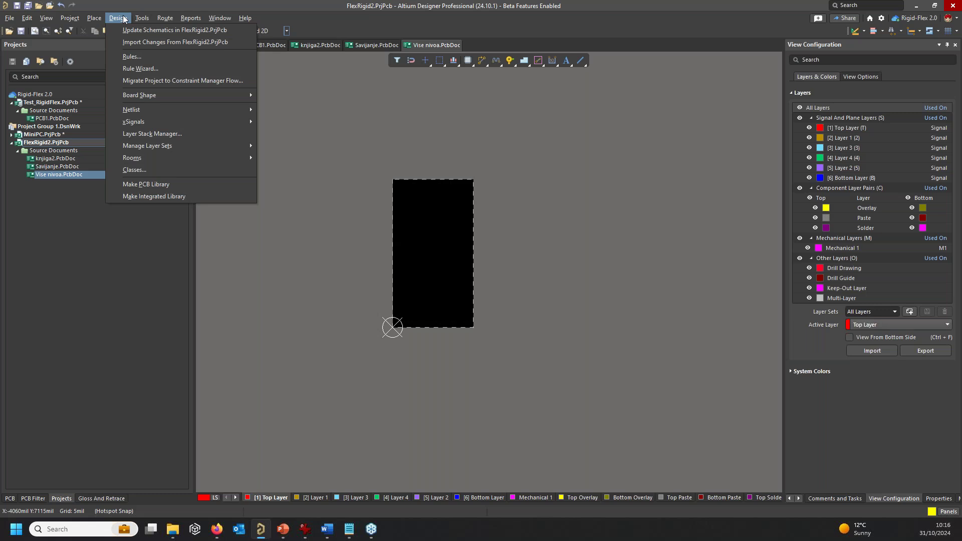
pyautogui.click(167, 134)
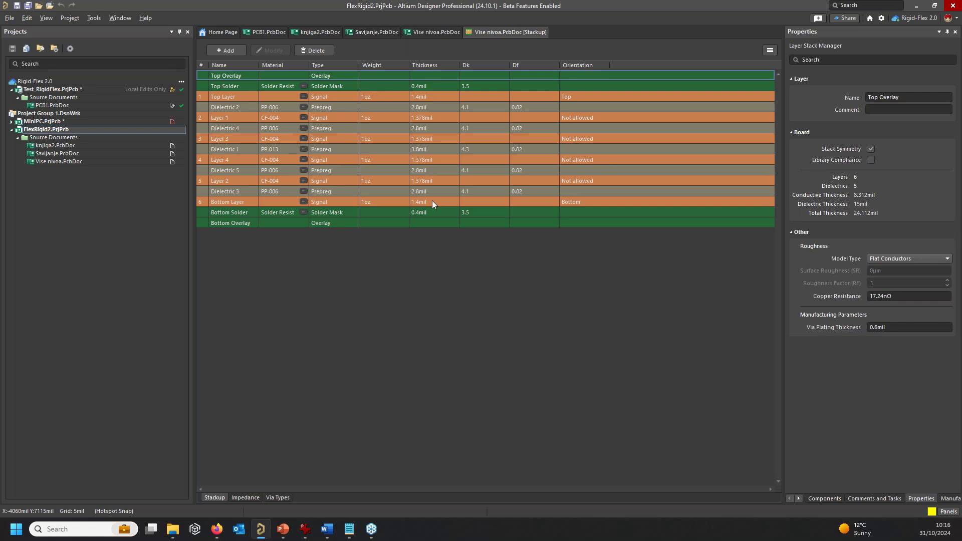
pyautogui.click(770, 51)
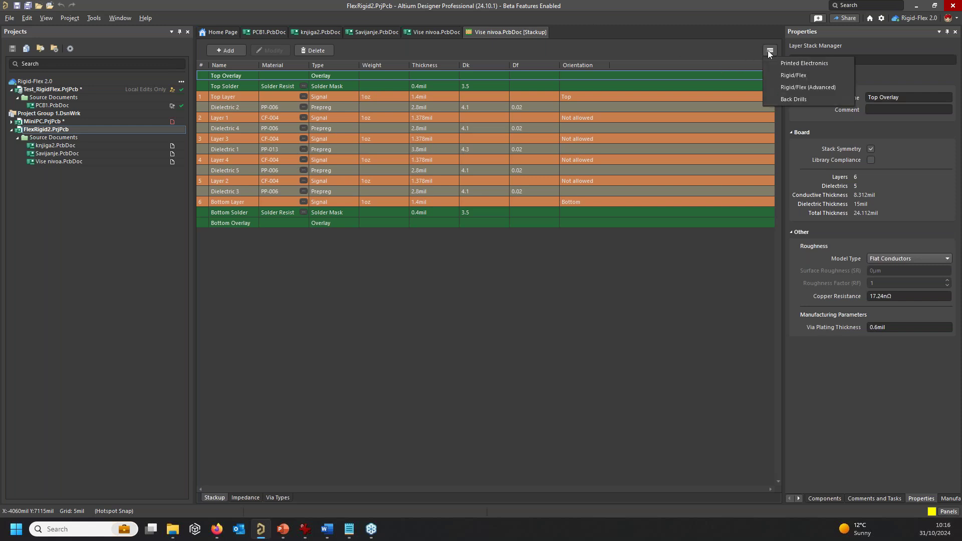
pyautogui.click(791, 77)
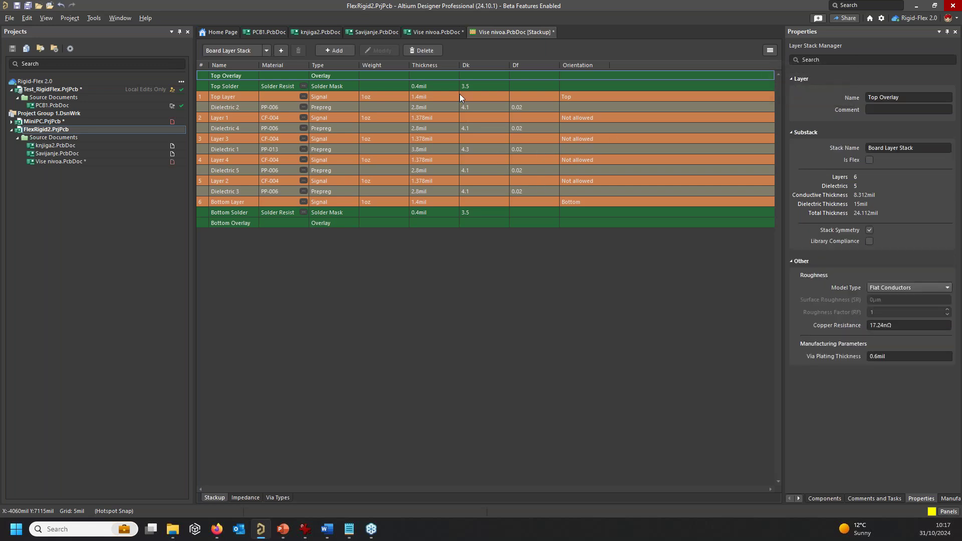
pyautogui.click(270, 50)
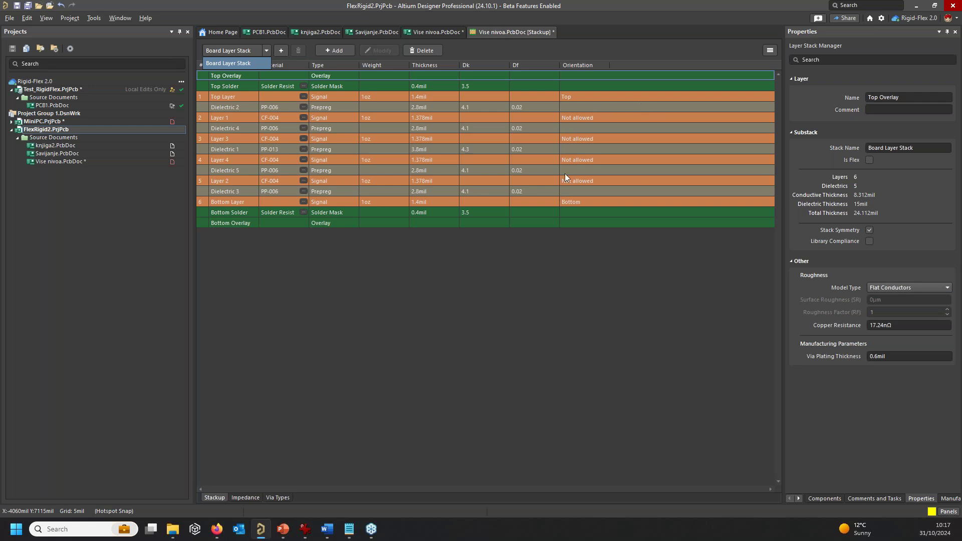
pyautogui.click(569, 105)
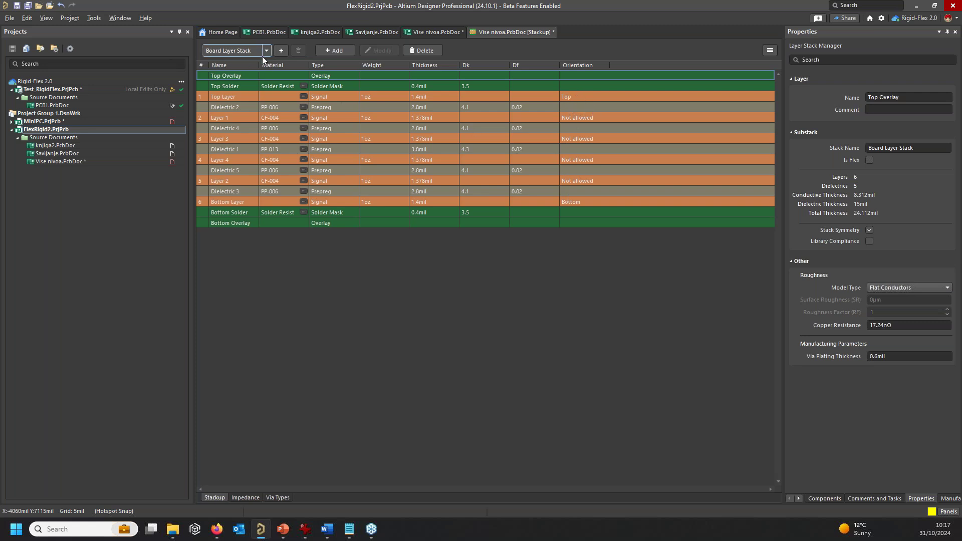
# Switch the stackup to Rigid/Flex (Advanced) and create a new substack from the Top Layer and the prepreg below it.
pyautogui.click(770, 50)
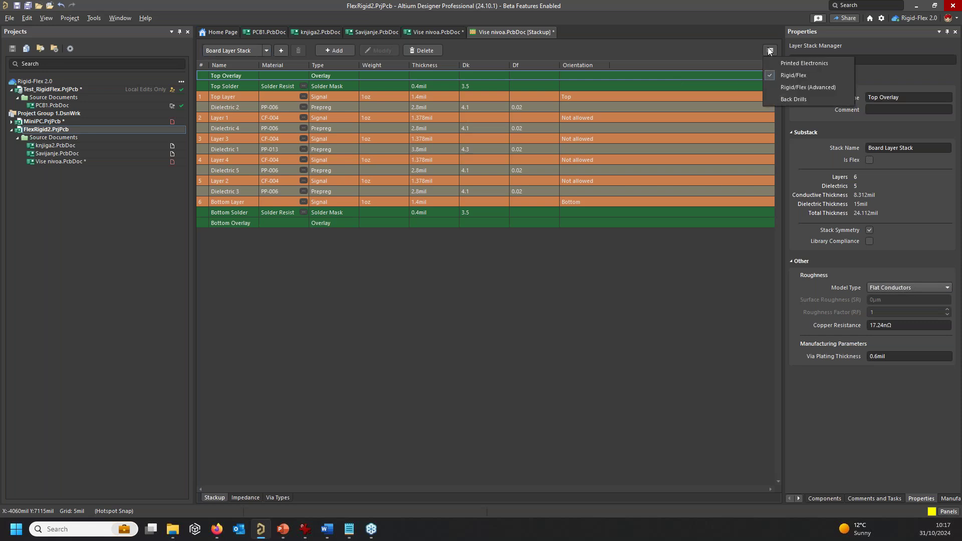
pyautogui.click(795, 88)
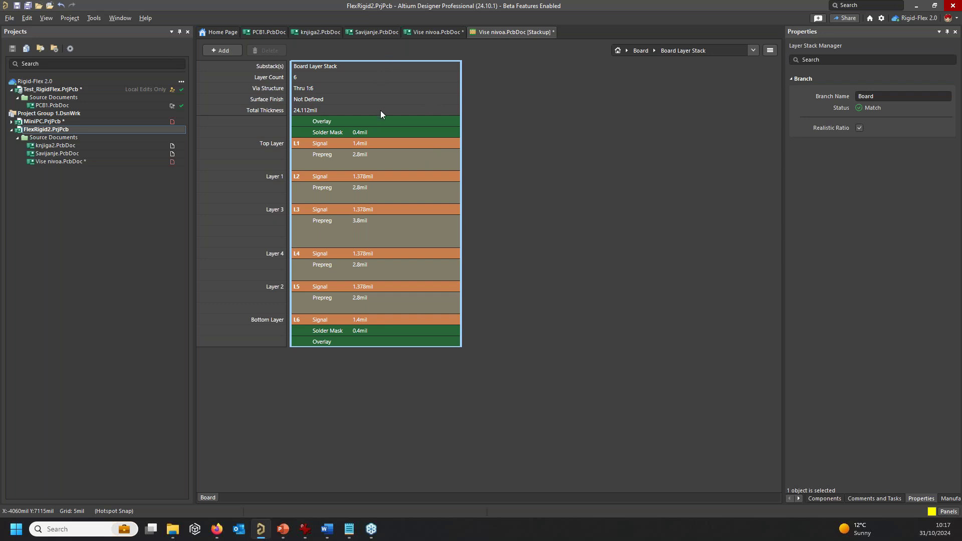
pyautogui.click(417, 143)
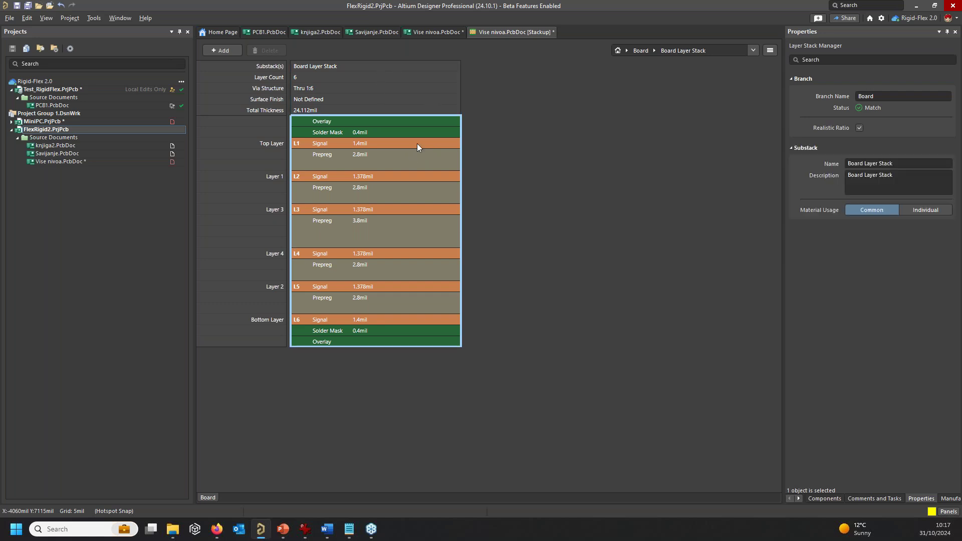
pyautogui.click(417, 143)
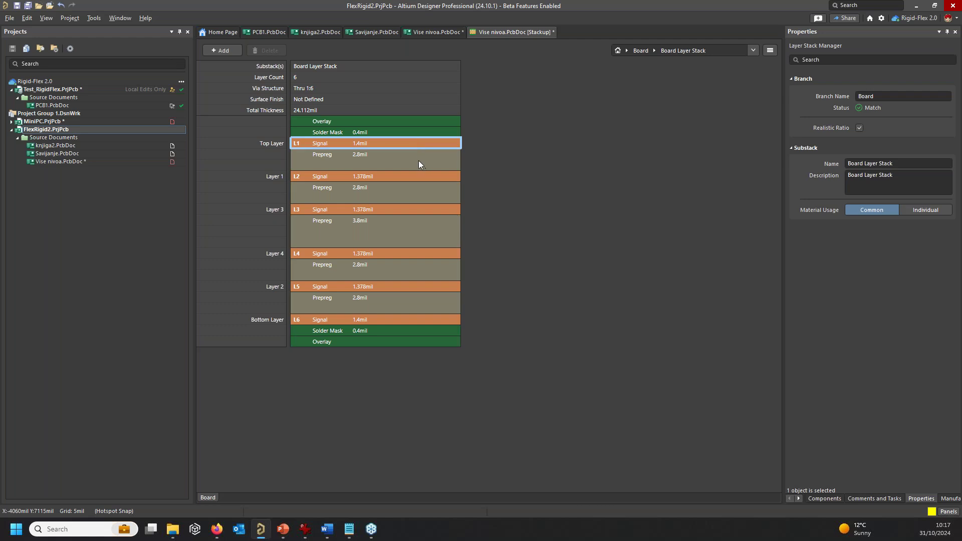
pyautogui.click(419, 162)
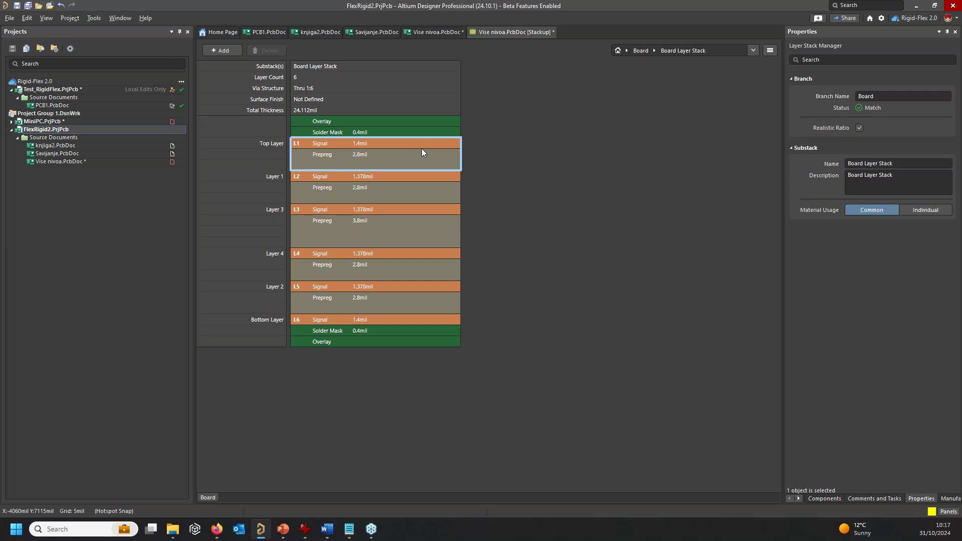
pyautogui.moveTo(410, 151); pyautogui.dragTo(462, 160)
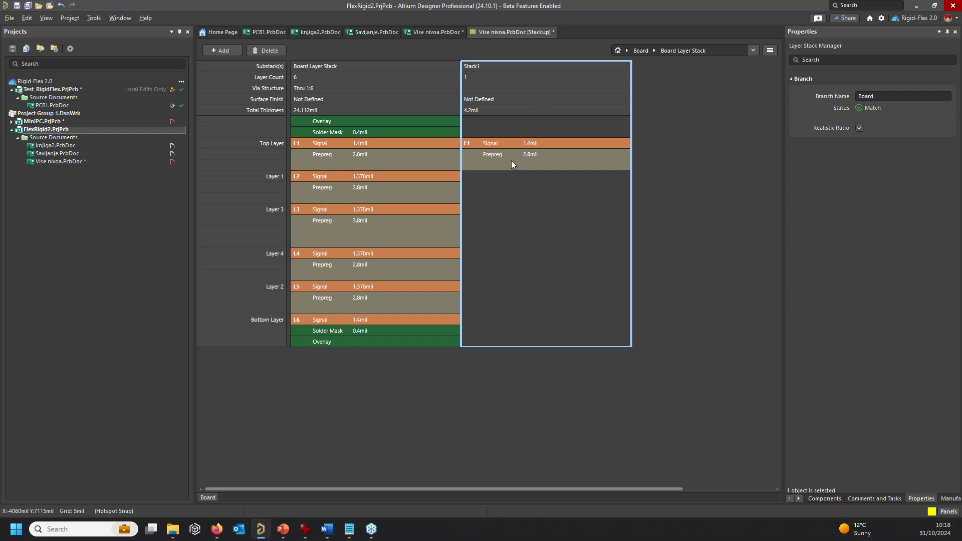
# Mark the new Top Layer substack as flex and name it F1, keeping the Flat Conductors roughness model.
pyautogui.doubleClick(537, 160)
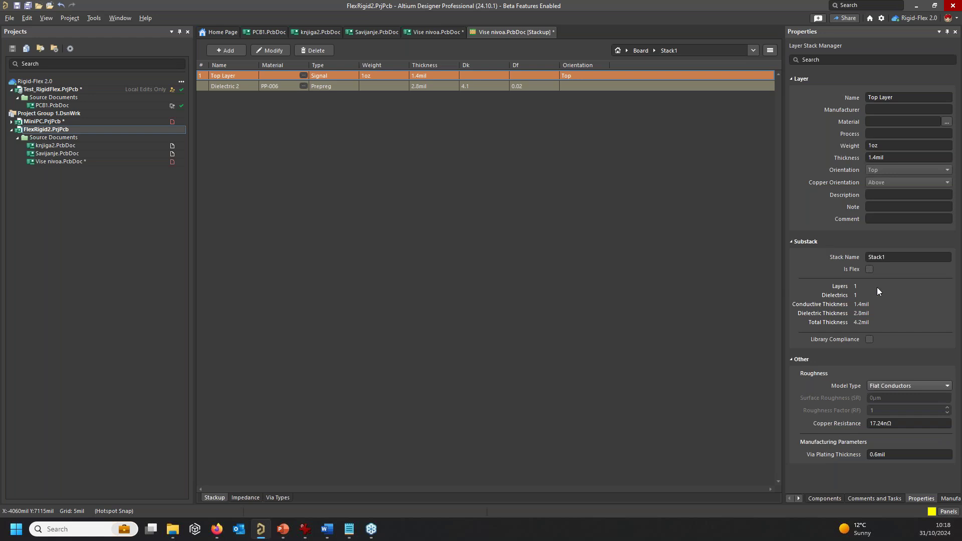
pyautogui.click(868, 269)
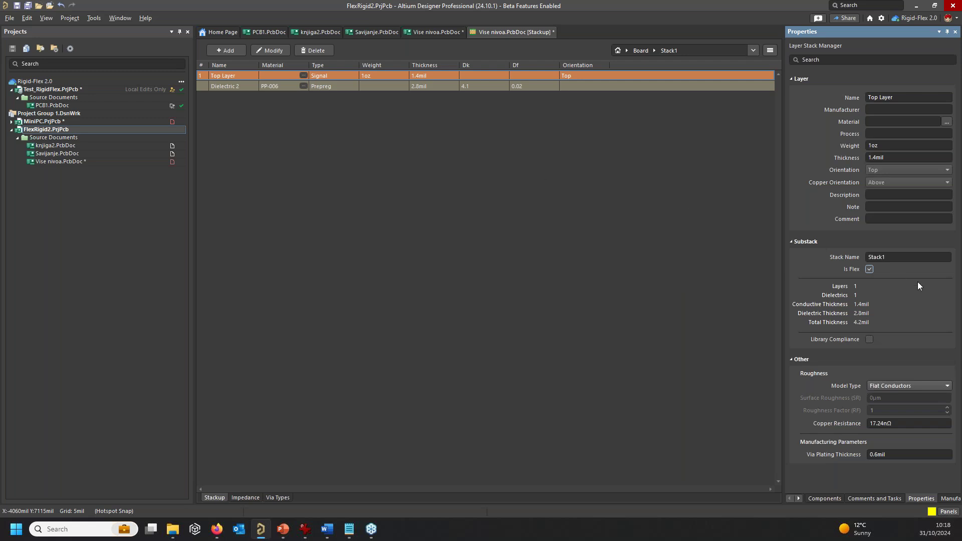
pyautogui.click(902, 259)
pyautogui.write('Fl')
pyautogui.click(920, 387)
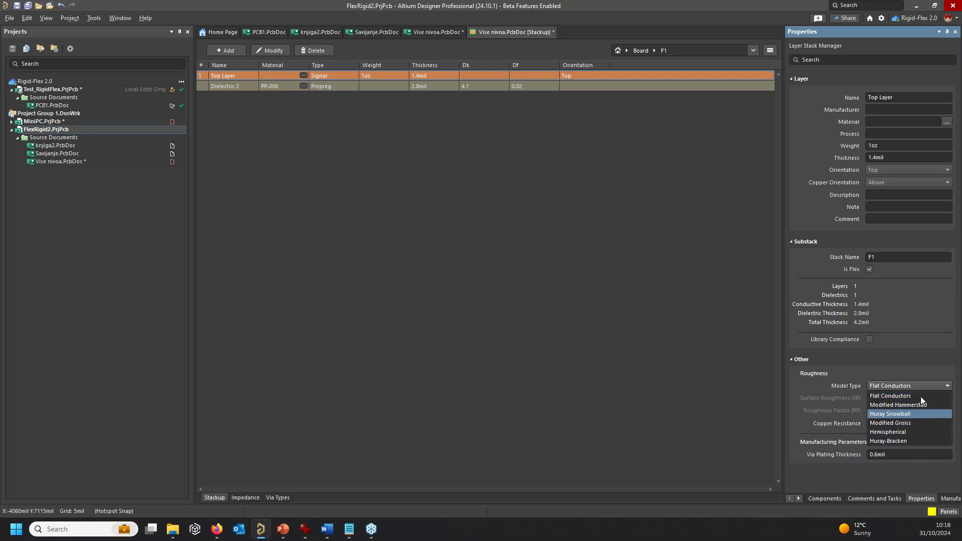
pyautogui.click(923, 357)
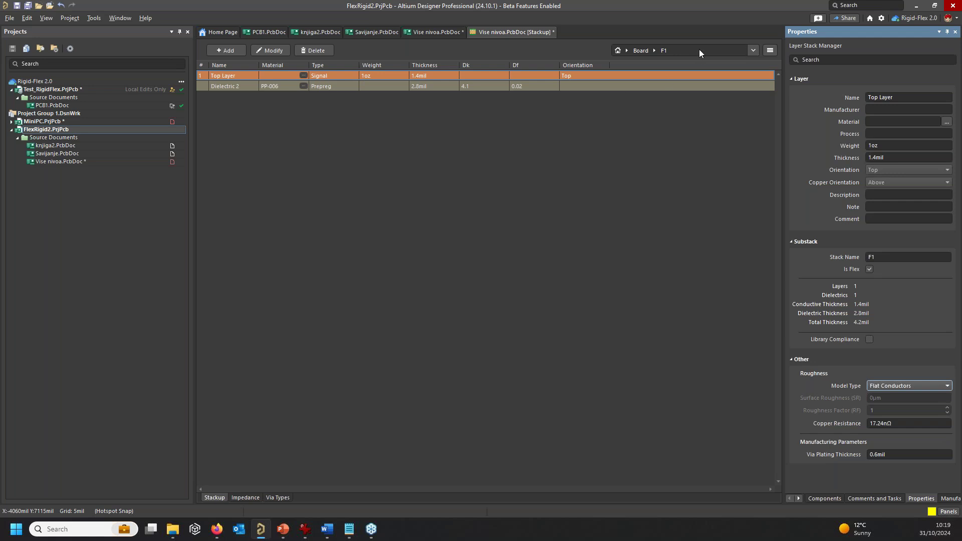
# Add a branch to the stackup and create a substack in it from Layer 1 and the prepreg below it.
pyautogui.click(640, 51)
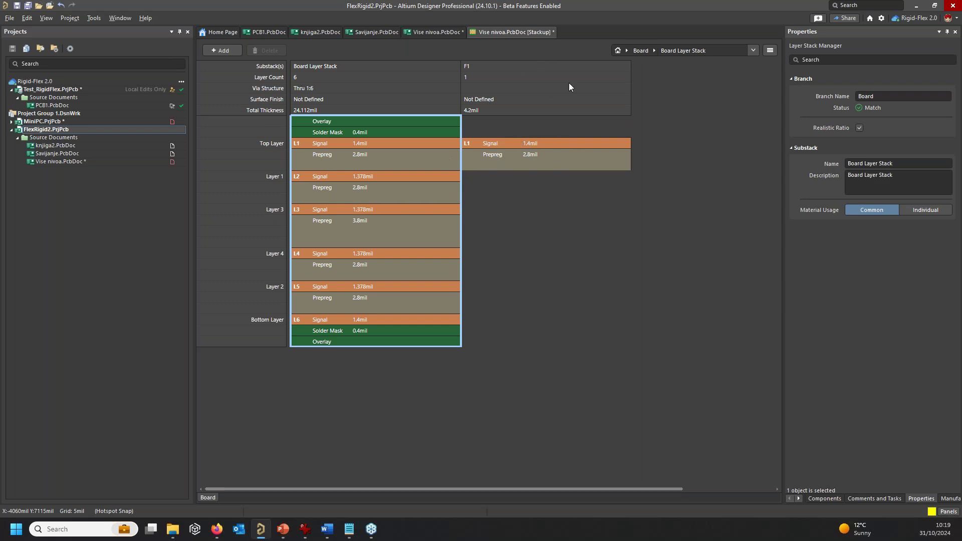
pyautogui.click(227, 50)
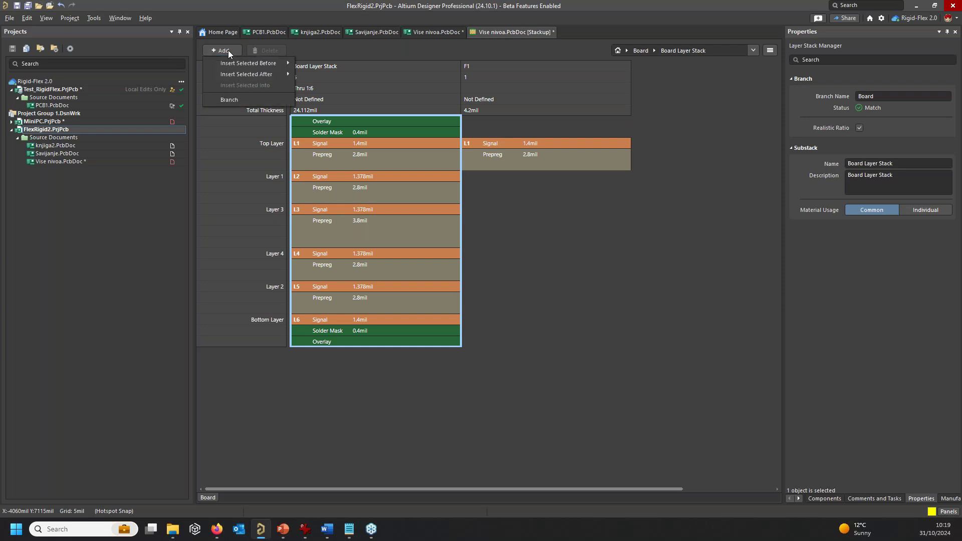
pyautogui.click(238, 99)
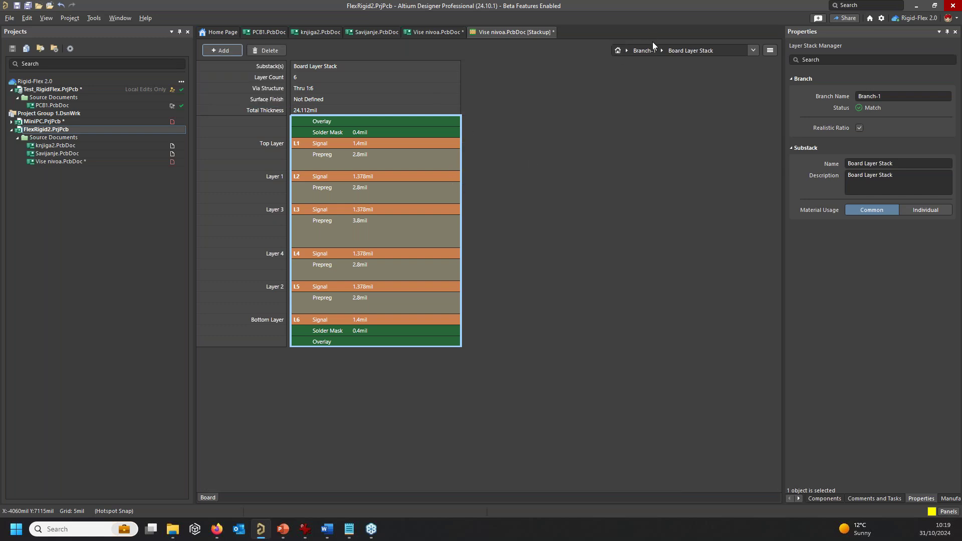
pyautogui.click(431, 175)
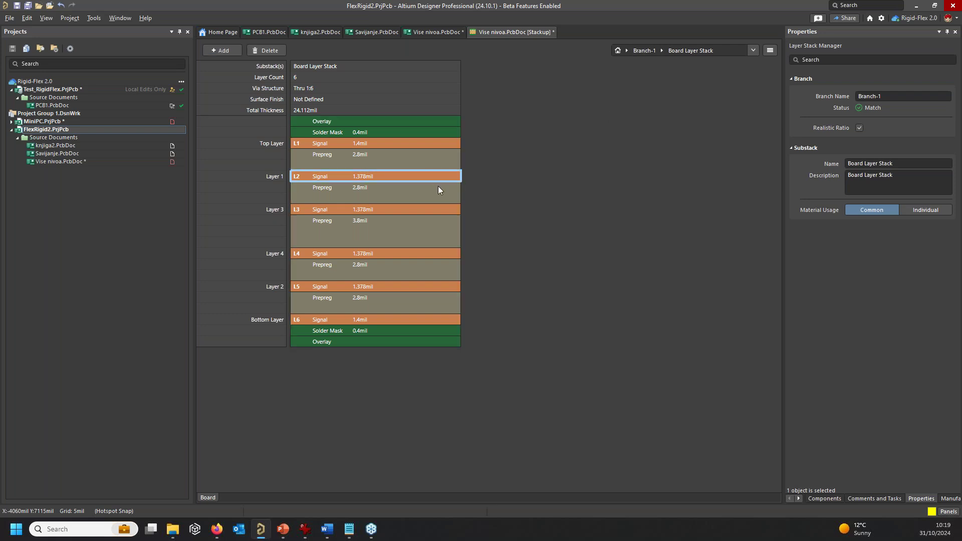
pyautogui.moveTo(423, 191); pyautogui.dragTo(464, 199)
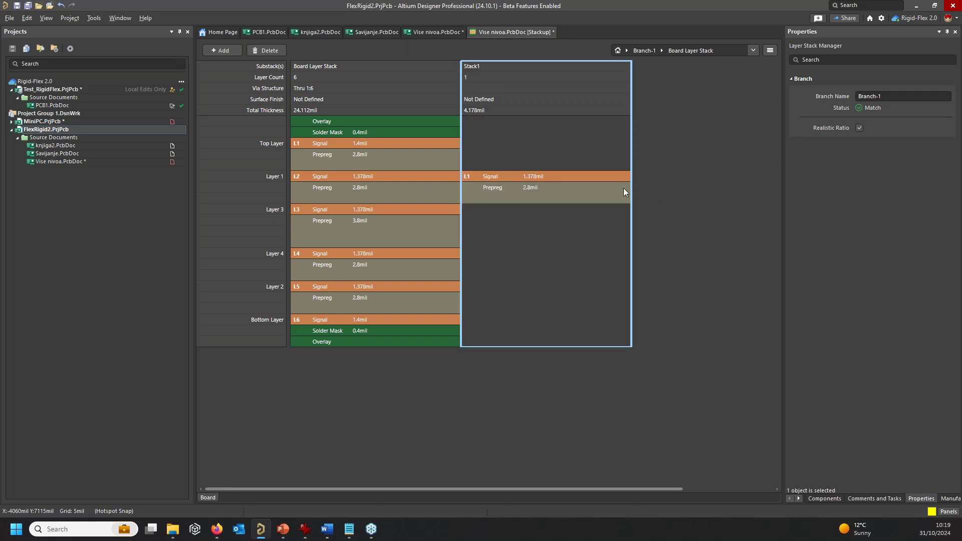
# Mark the new Layer 1 substack as flex and name it F2.
pyautogui.doubleClick(597, 192)
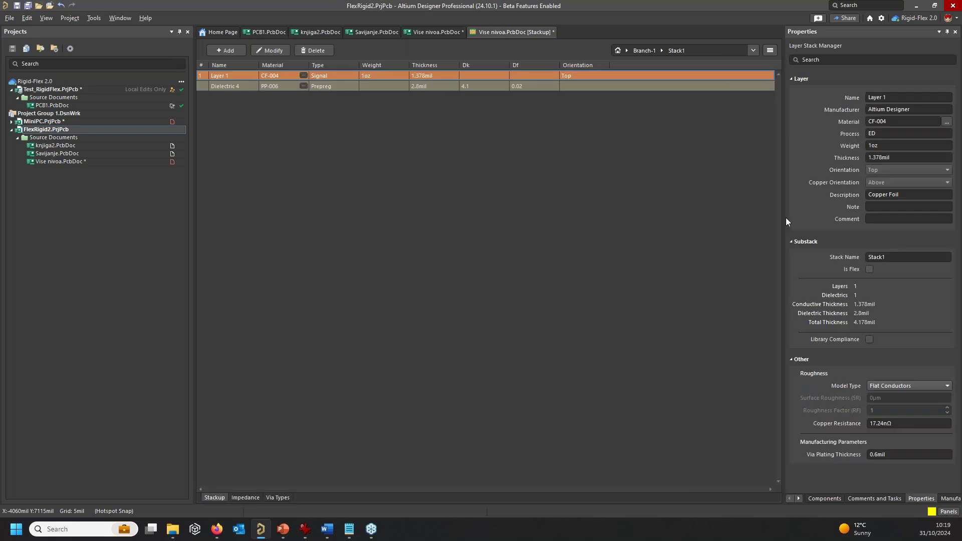
pyautogui.click(869, 269)
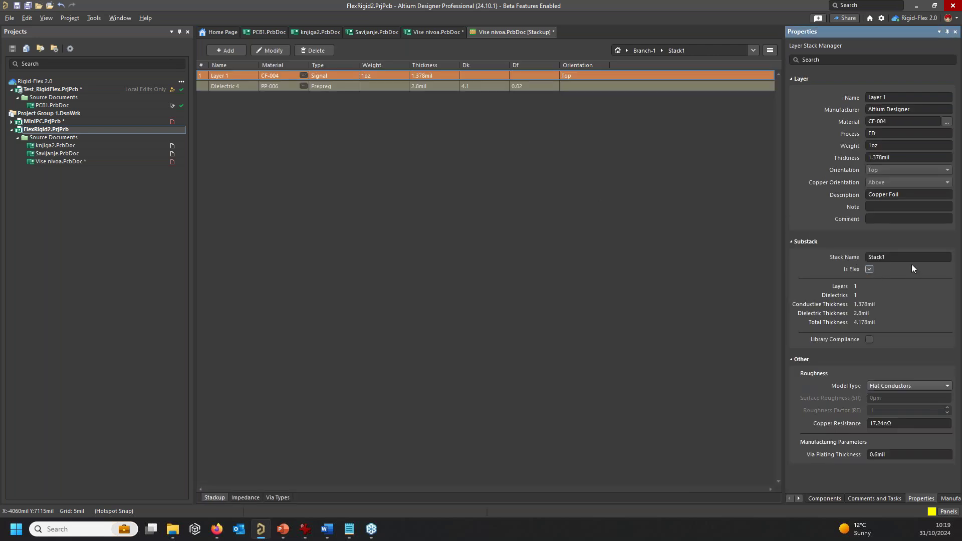
pyautogui.doubleClick(904, 255)
pyautogui.write('F2')
pyautogui.click(713, 261)
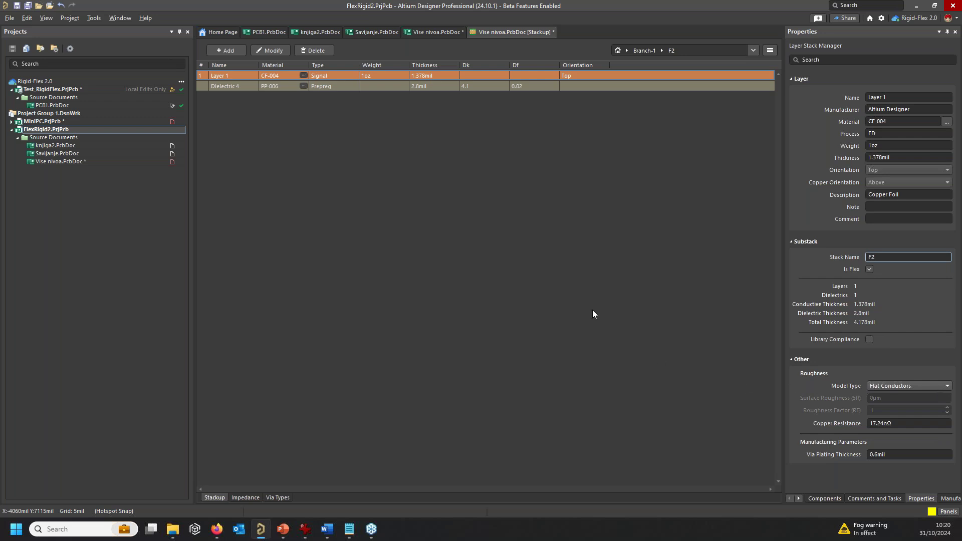
# Insert a stiffener layer below Dielectric 4 in the F2 substack and delete it again.
pyautogui.click(239, 88)
pyautogui.rightClick(239, 88)
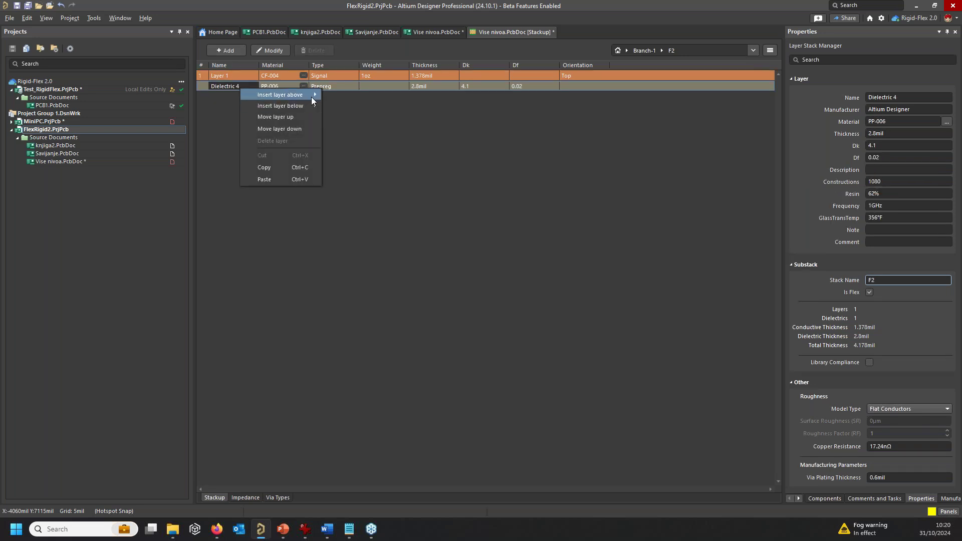
pyautogui.moveTo(311, 106)
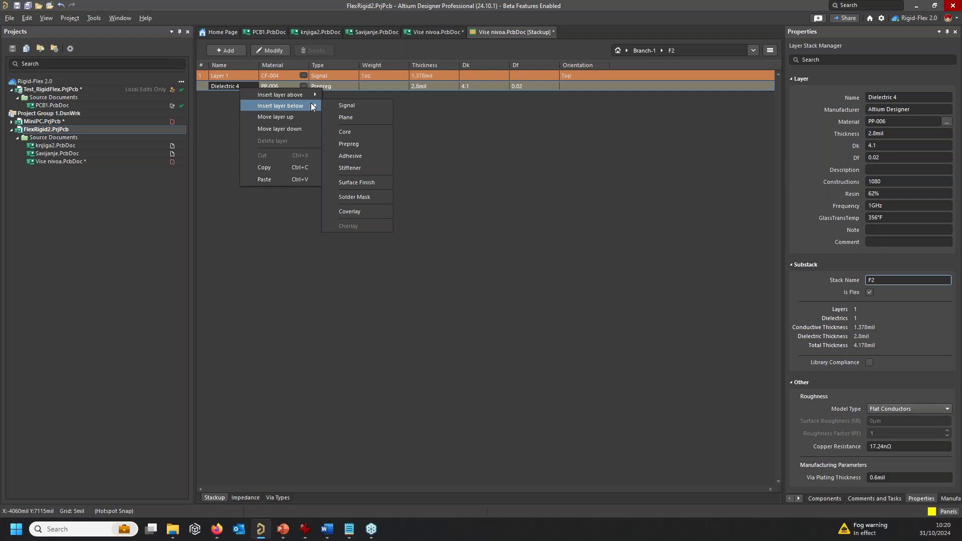
pyautogui.click(371, 166)
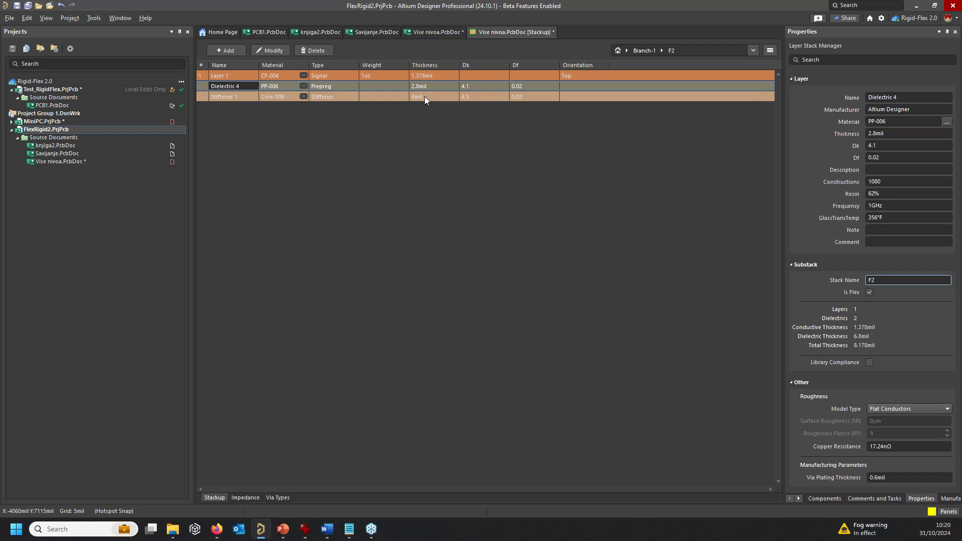
pyautogui.click(284, 98)
pyautogui.rightClick(284, 98)
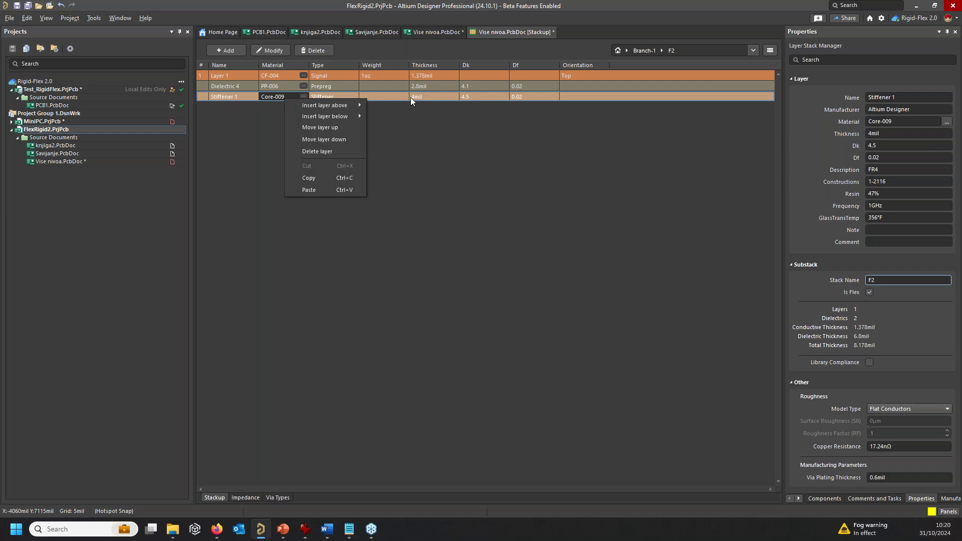
pyautogui.click(326, 151)
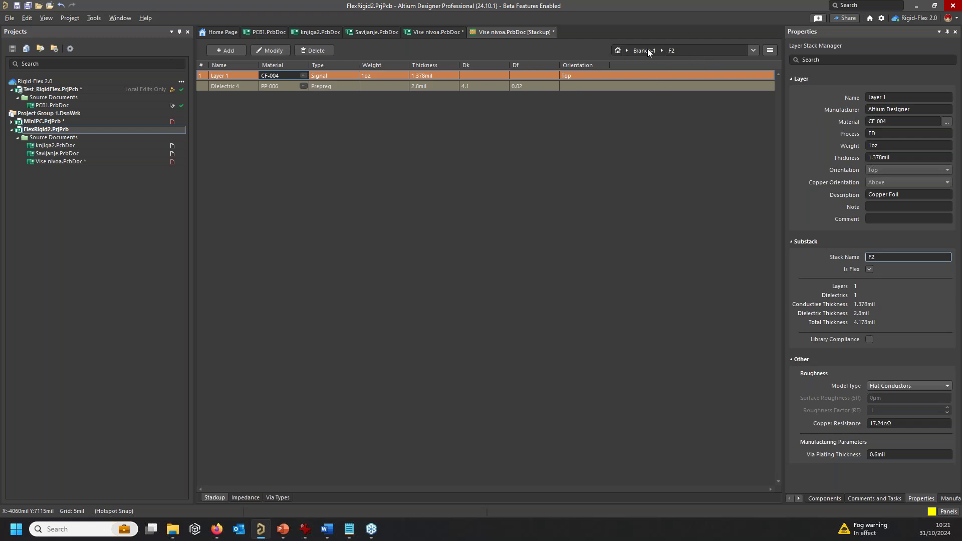
# Return to the Board branch and add a second additional branch to the stackup.
pyautogui.click(618, 51)
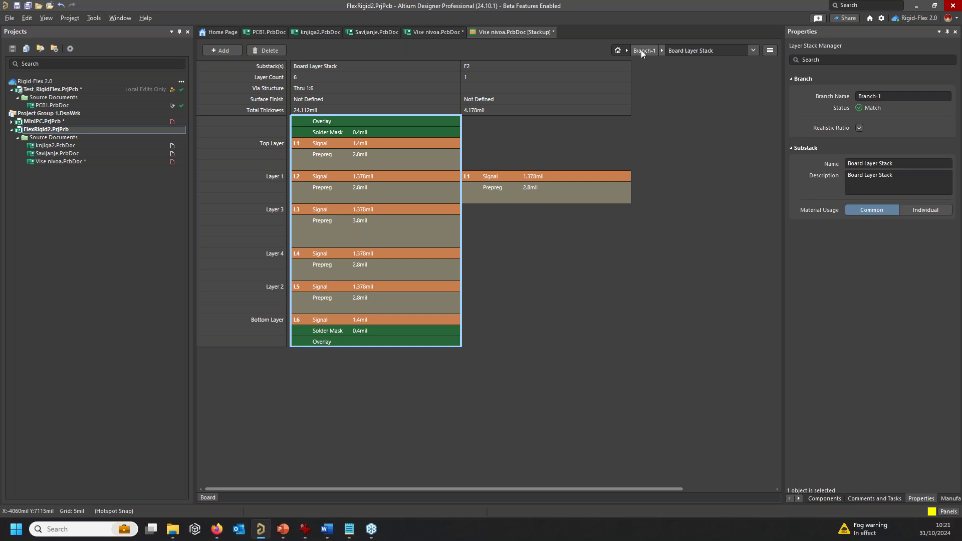
pyautogui.click(627, 50)
pyautogui.click(655, 63)
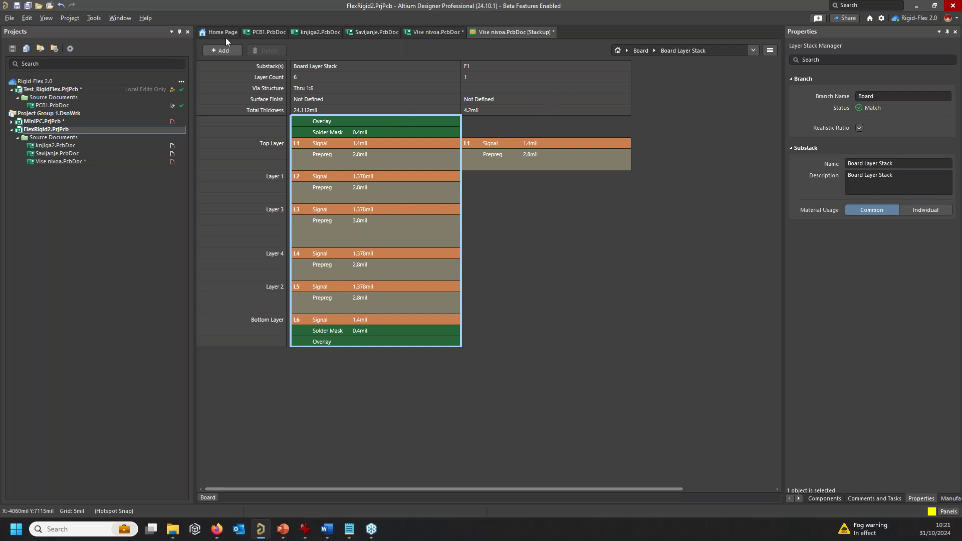
pyautogui.click(220, 50)
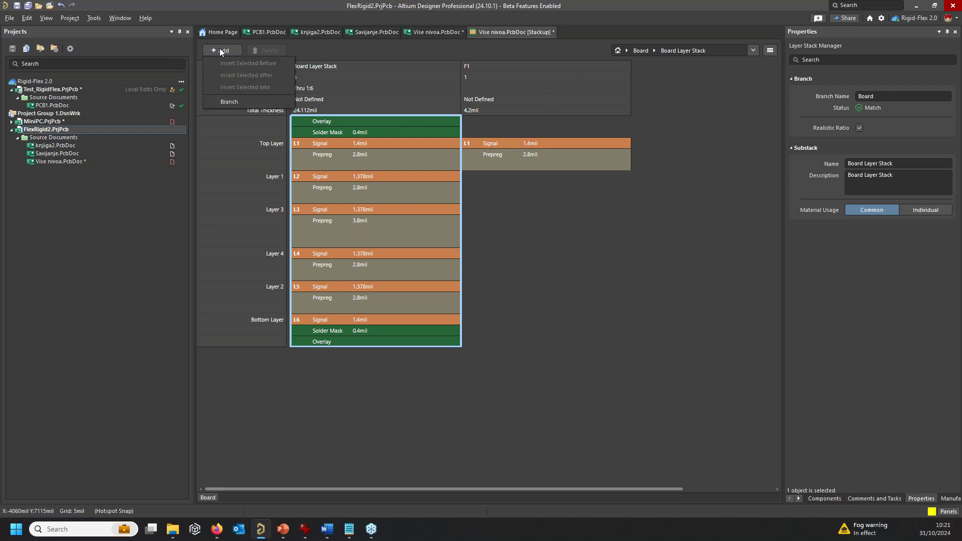
pyautogui.click(238, 103)
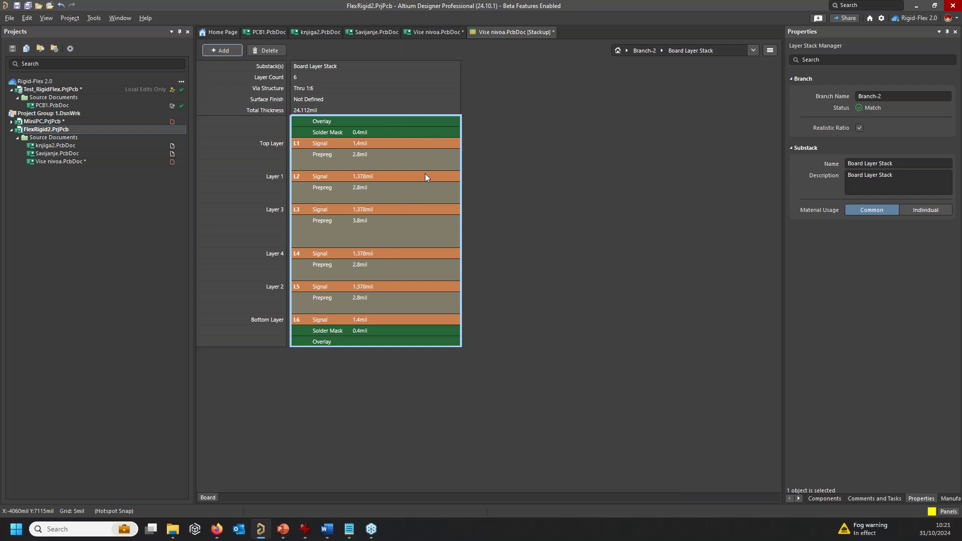
# Create a substack in the newest branch from Layer 3 and the prepreg below it.
pyautogui.click(430, 212)
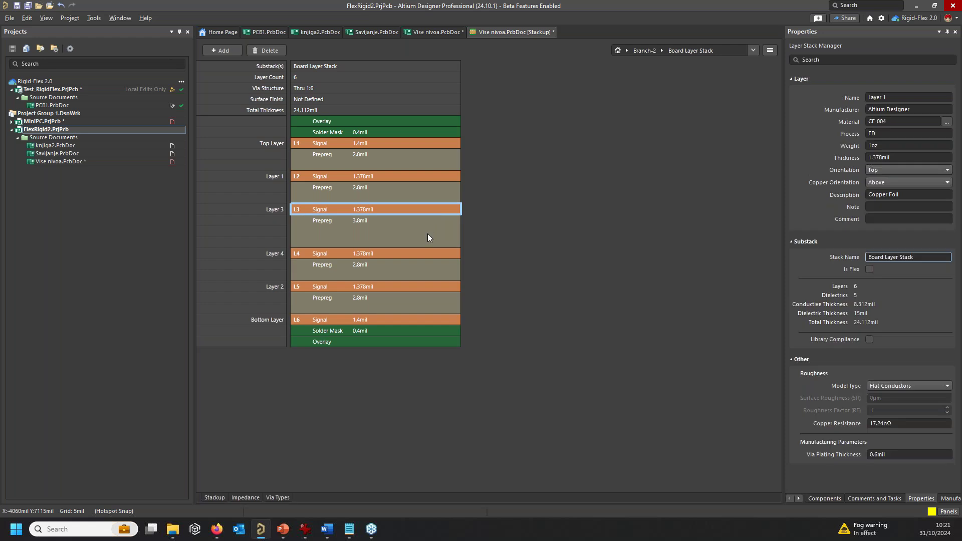
pyautogui.doubleClick(428, 233)
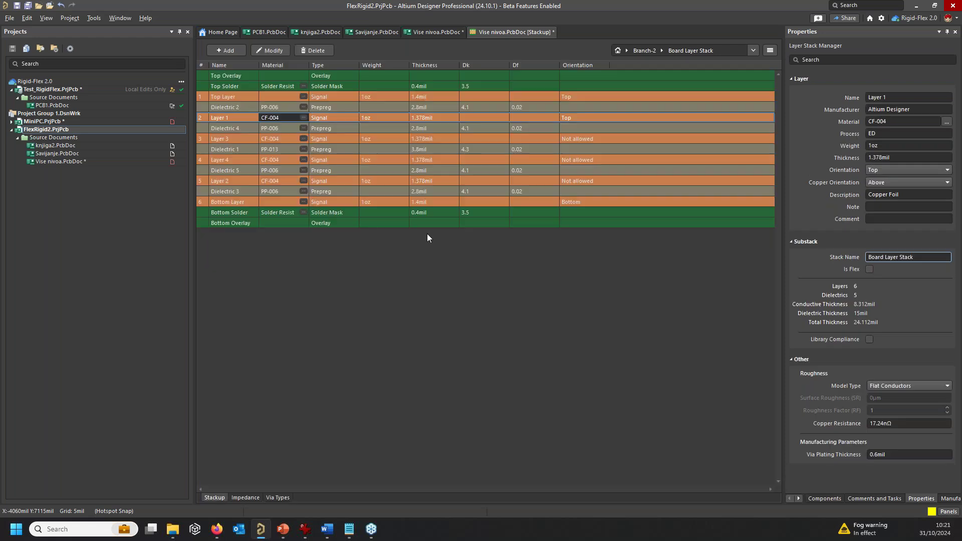
pyautogui.click(643, 51)
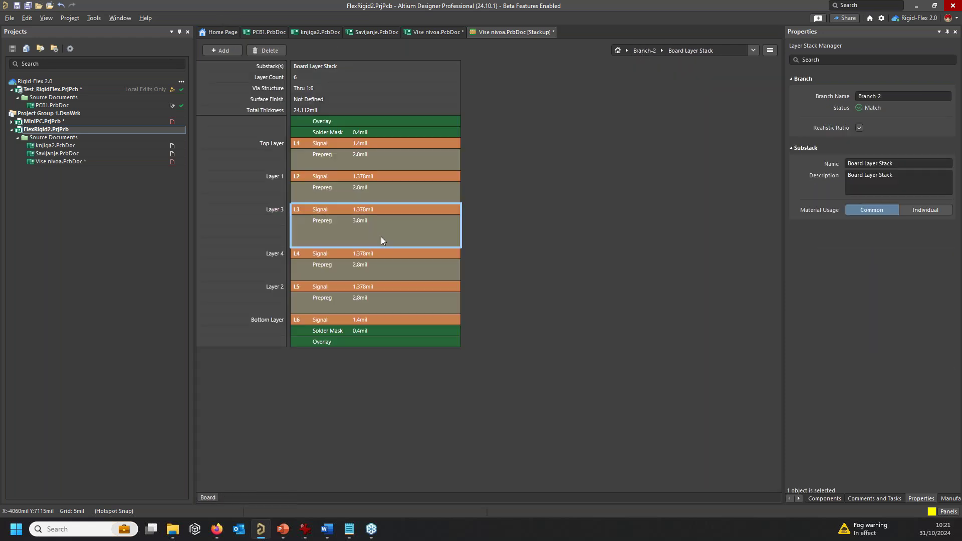
pyautogui.moveTo(395, 224); pyautogui.dragTo(468, 228)
# Mark the new Layer 3 substack as flex and name it F3.
pyautogui.doubleClick(560, 227)
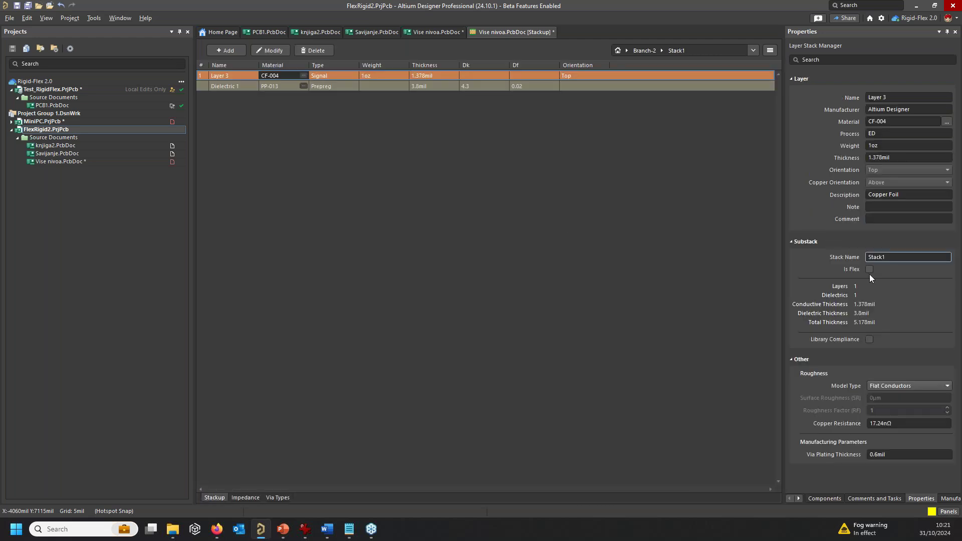
pyautogui.click(868, 269)
pyautogui.click(899, 257)
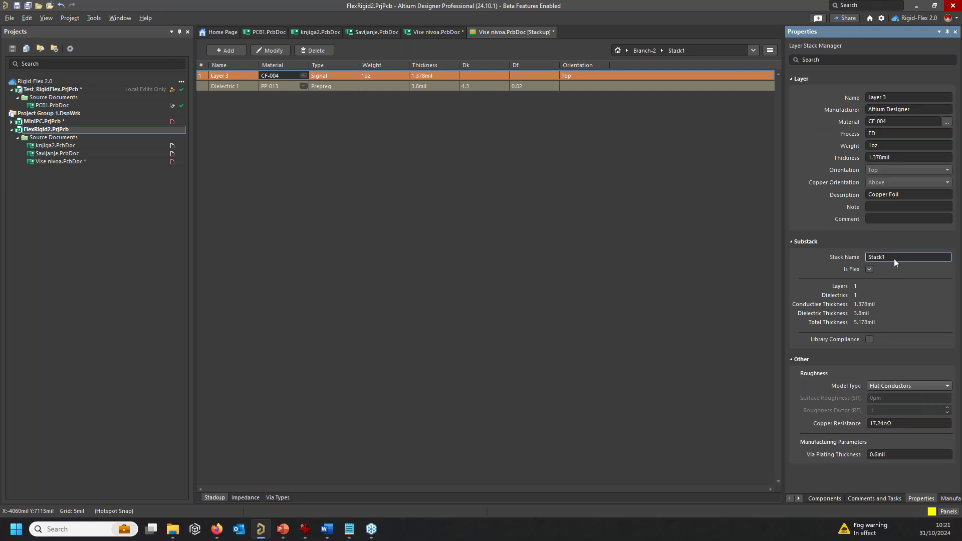
pyautogui.write('F3')
pyautogui.click(621, 237)
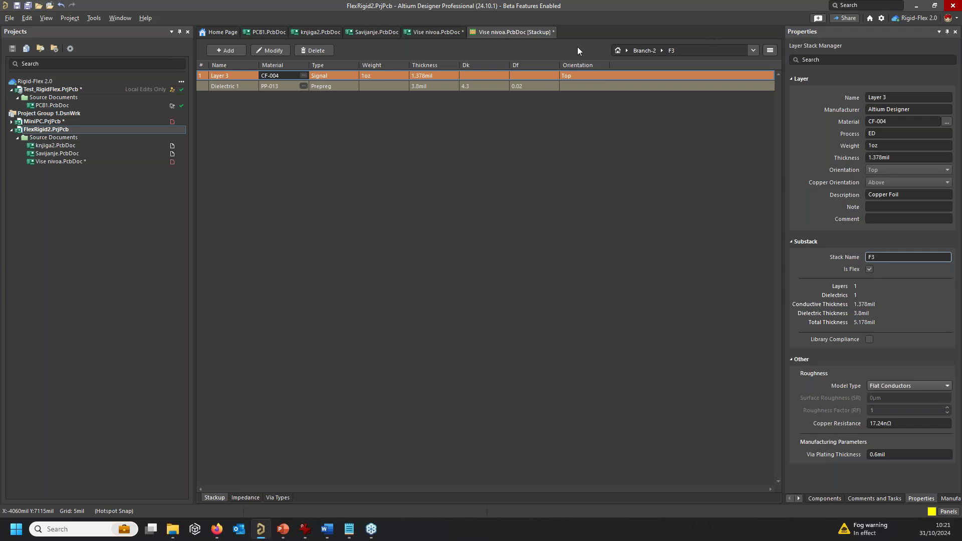
# Return to the Board branch and add a third additional branch to the stackup.
pyautogui.click(618, 50)
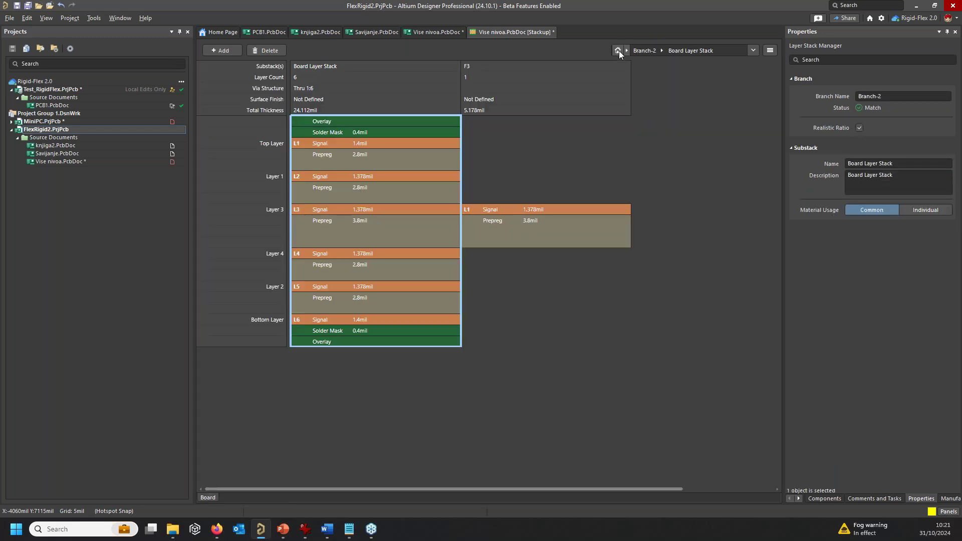
pyautogui.click(660, 50)
pyautogui.click(671, 62)
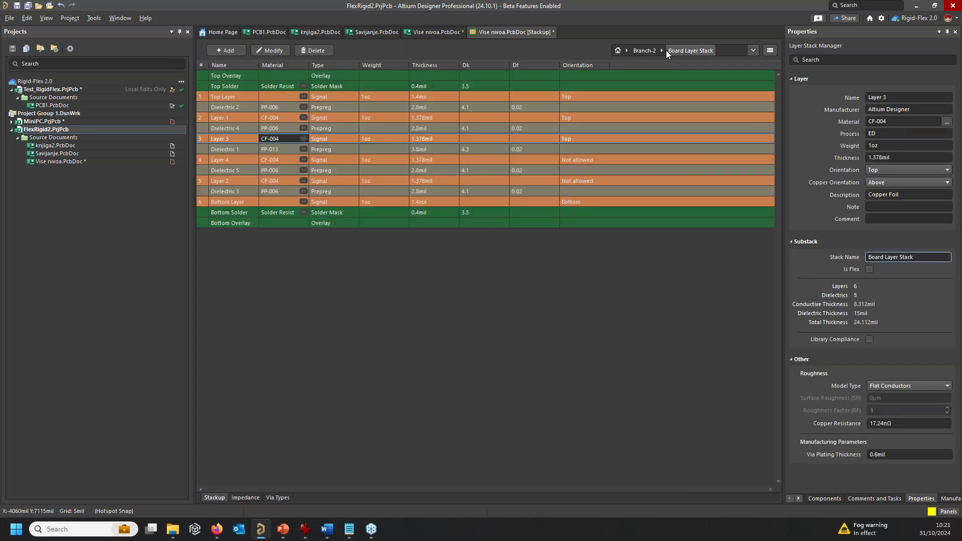
pyautogui.click(627, 50)
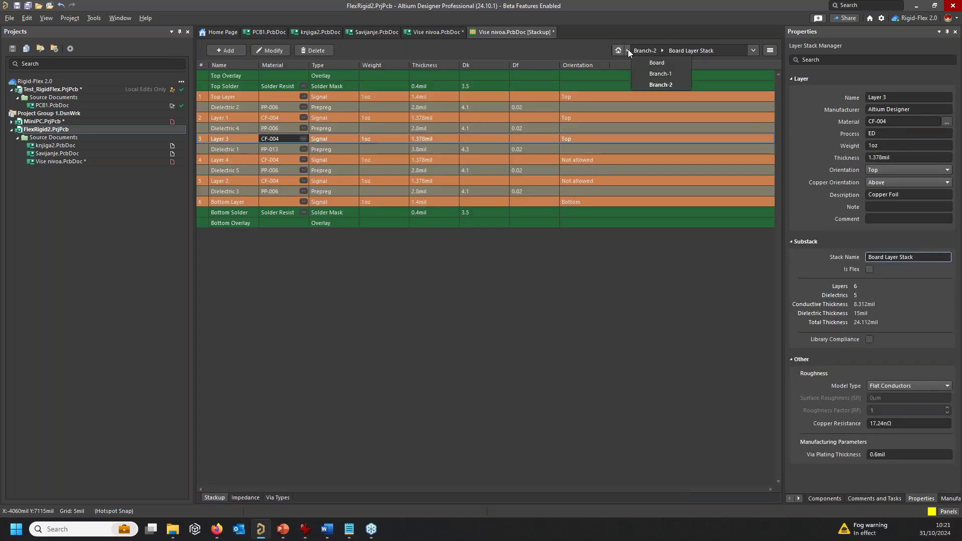
pyautogui.click(659, 63)
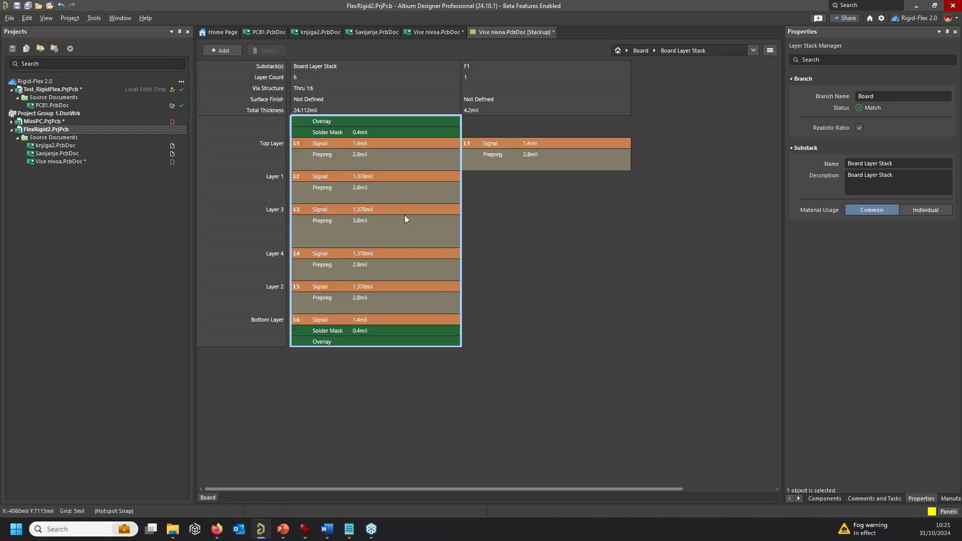
pyautogui.click(210, 50)
pyautogui.click(237, 98)
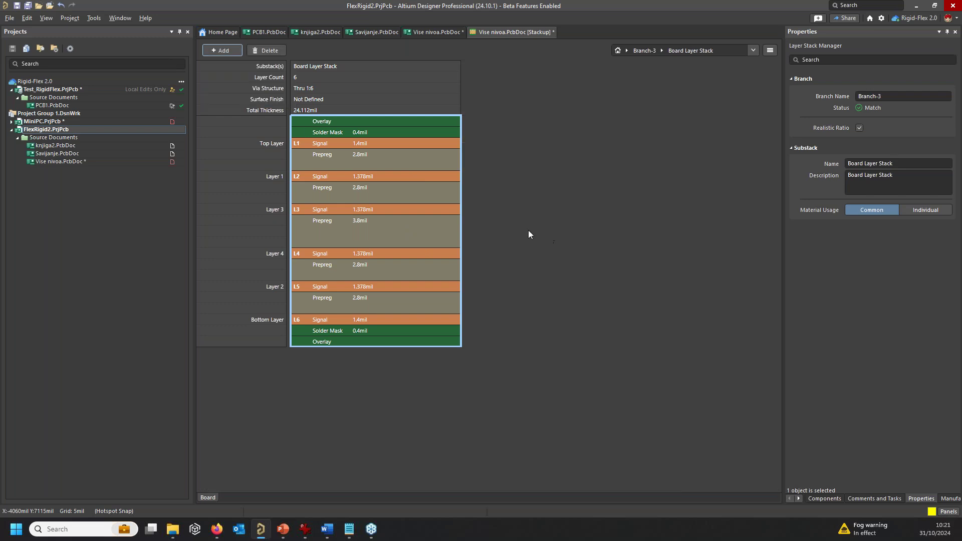
# Create a substack in Branch-3 from Layer 4 and the prepreg below it, and open its layer list.
pyautogui.click(436, 256)
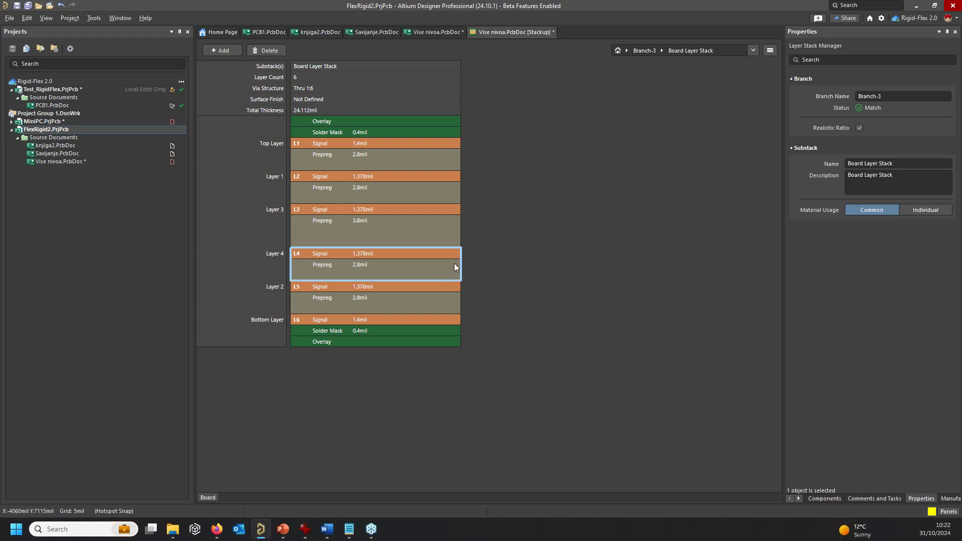
pyautogui.moveTo(429, 253); pyautogui.dragTo(465, 258)
pyautogui.doubleClick(542, 272)
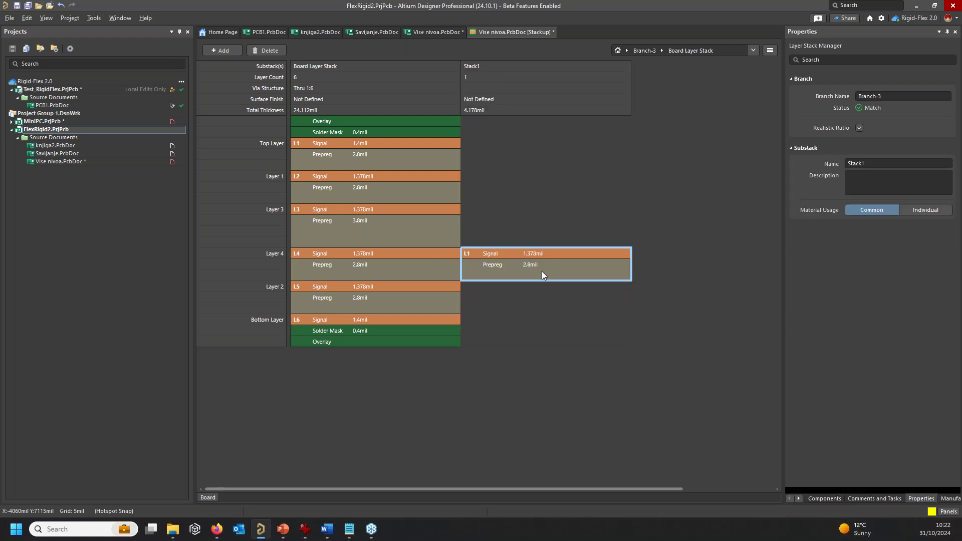
# Name the new Layer 4 substack F4 and mark it as flex.
pyautogui.click(892, 257)
pyautogui.write('Fl')
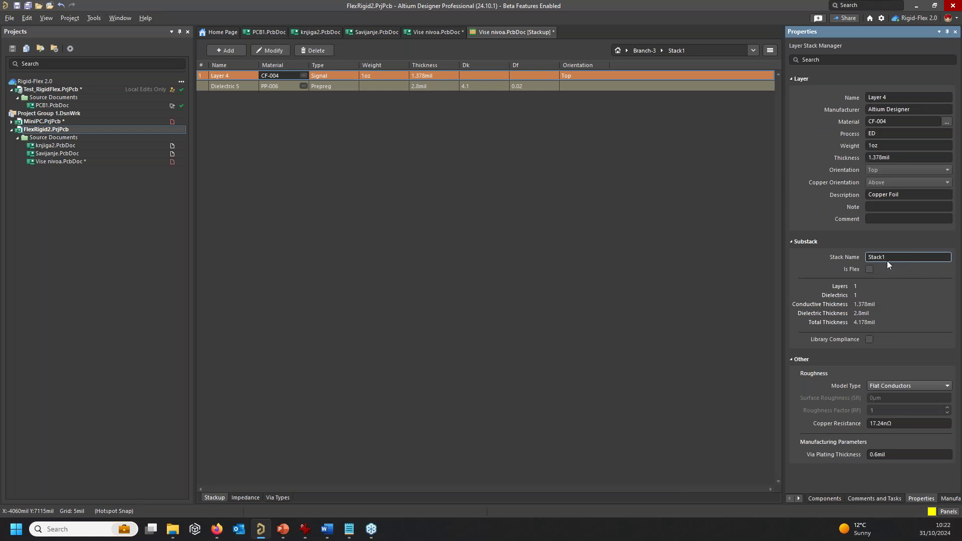
pyautogui.moveTo(890, 255); pyautogui.dragTo(853, 253)
pyautogui.click(868, 269)
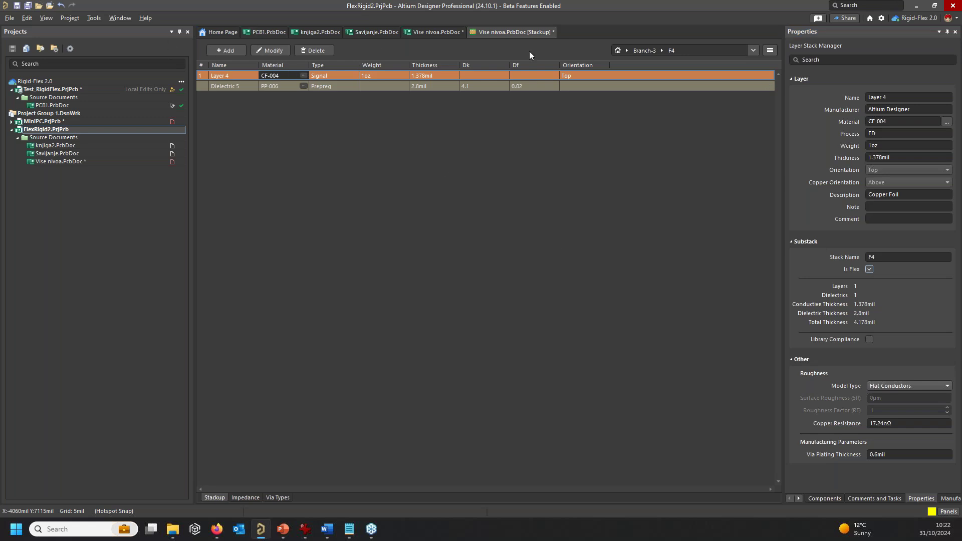
# Go back to the Board branch and add a fourth additional branch to the stackup.
pyautogui.click(626, 50)
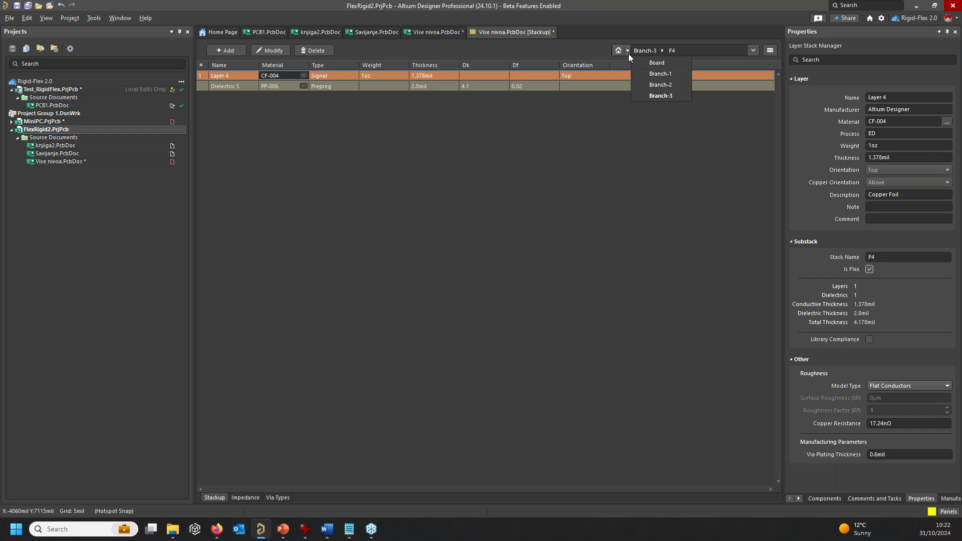
pyautogui.click(662, 64)
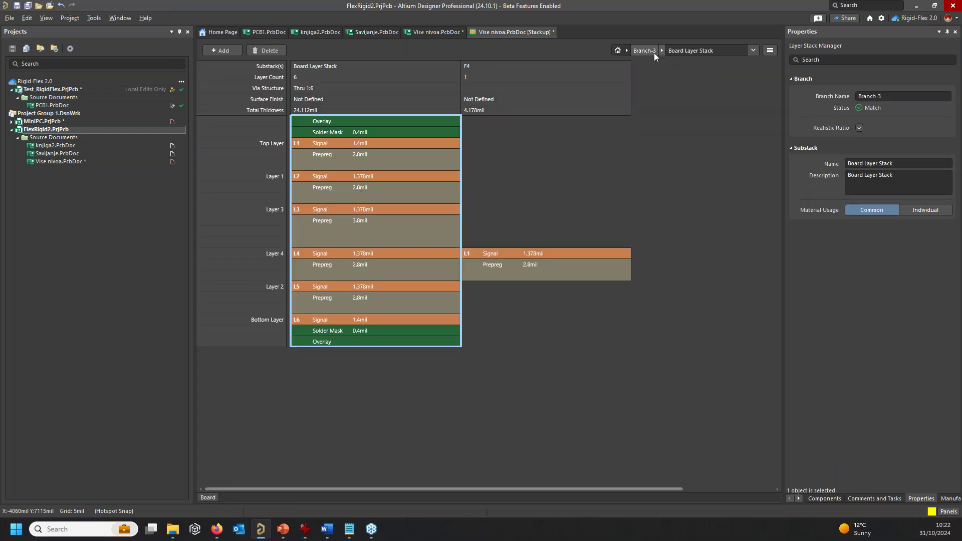
pyautogui.click(662, 52)
pyautogui.click(675, 62)
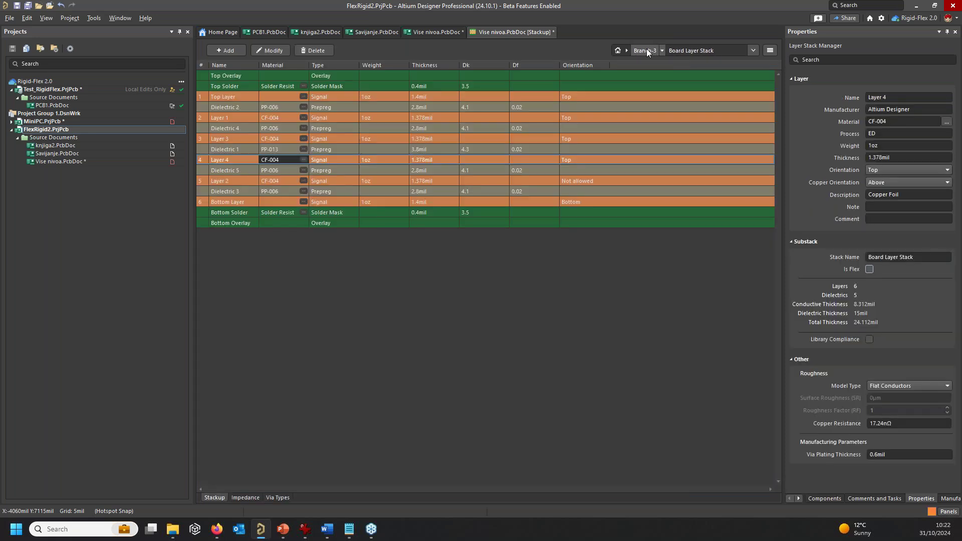
pyautogui.click(646, 51)
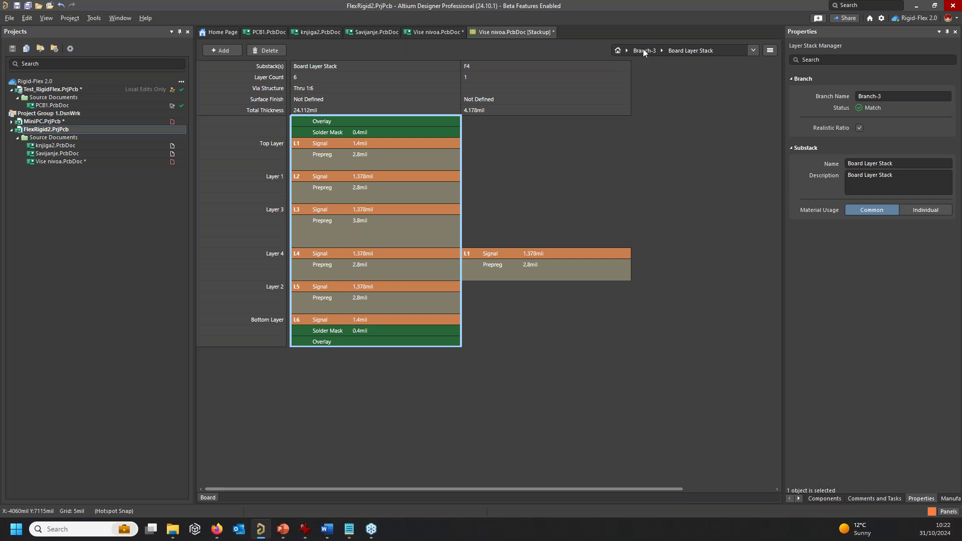
pyautogui.click(626, 50)
pyautogui.click(672, 61)
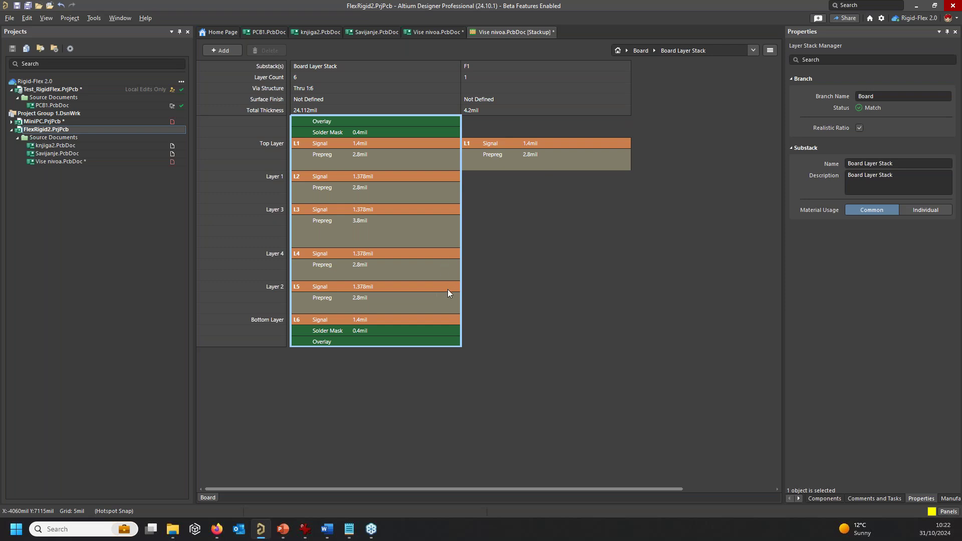
pyautogui.click(227, 50)
pyautogui.click(240, 101)
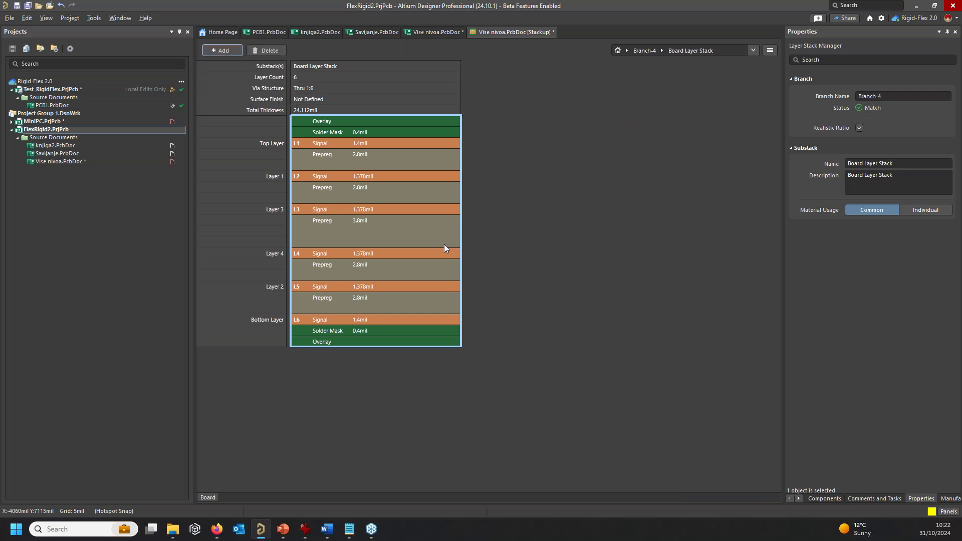
# Create a substack in Branch-4 from Layer 2 and the prepreg below it, and open its layer list.
pyautogui.click(430, 289)
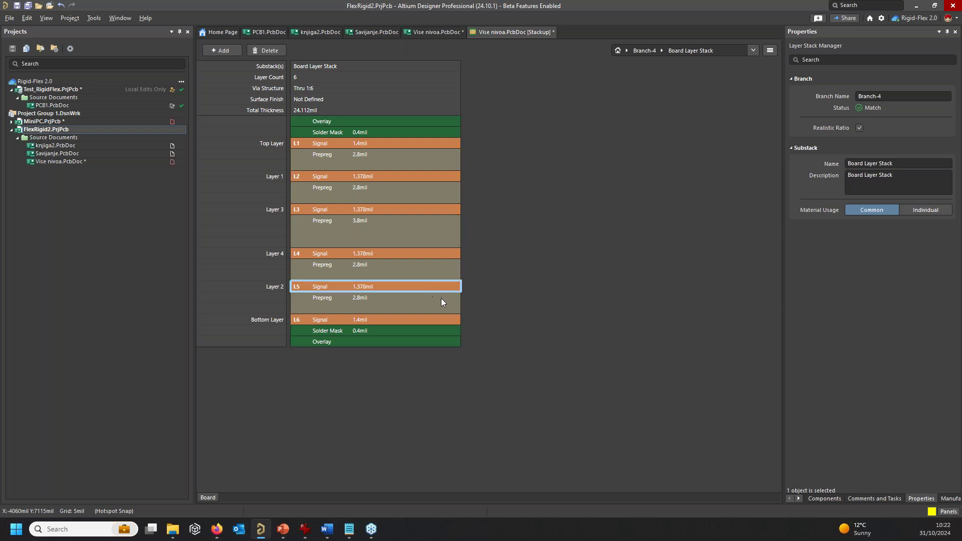
pyautogui.moveTo(423, 286); pyautogui.dragTo(487, 290)
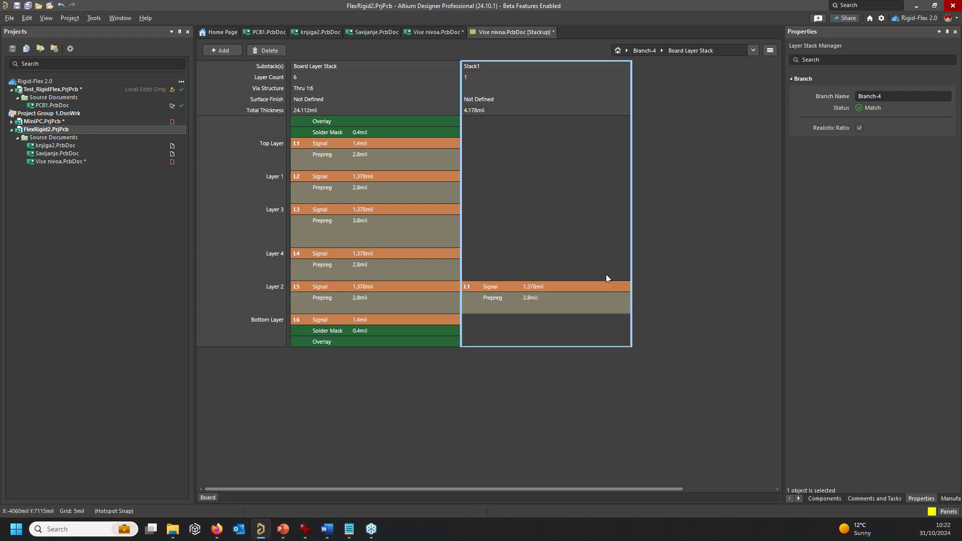
pyautogui.doubleClick(556, 297)
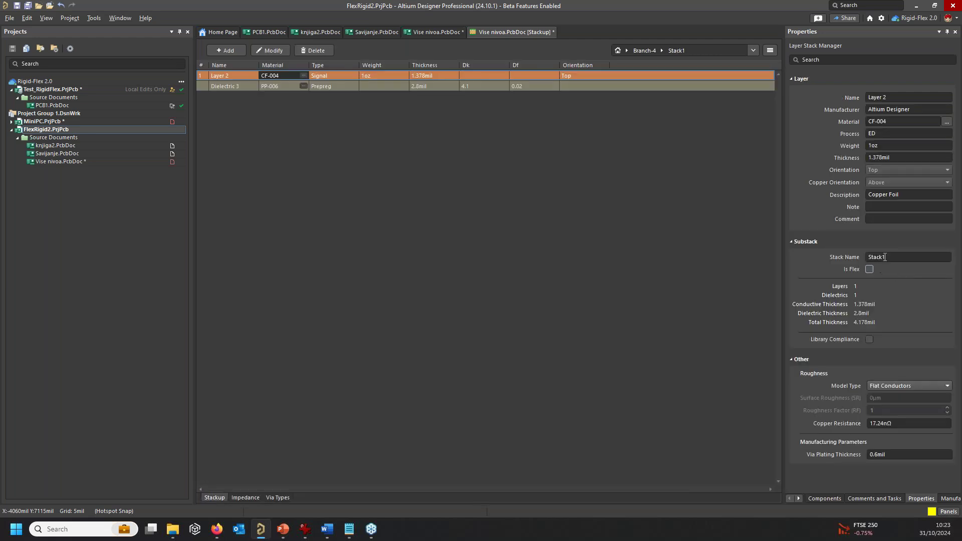
# Name the new Layer 2 substack F5 and mark it as flex.
pyautogui.click(895, 257)
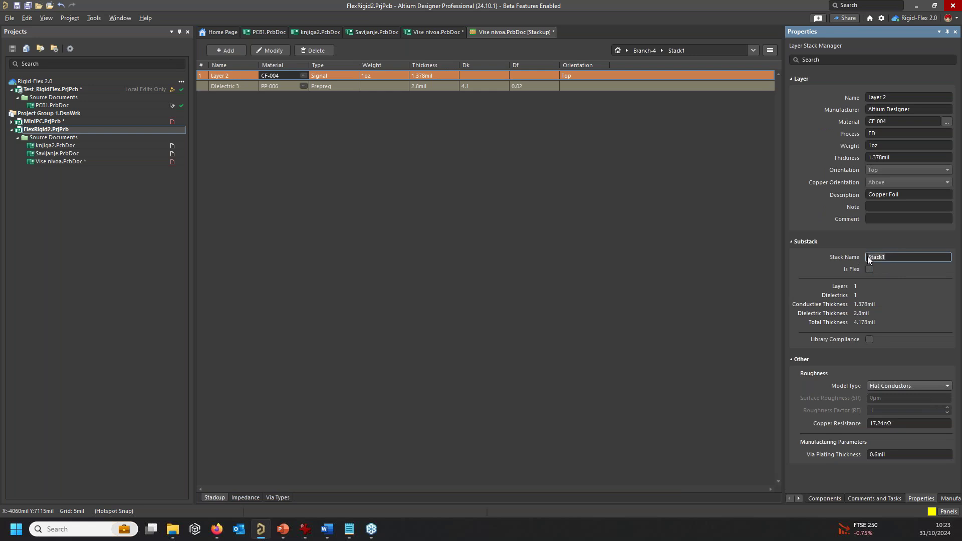
pyautogui.doubleClick(881, 257)
pyautogui.write('5')
pyautogui.press('BackSpace')
pyautogui.write('F5')
pyautogui.click(869, 270)
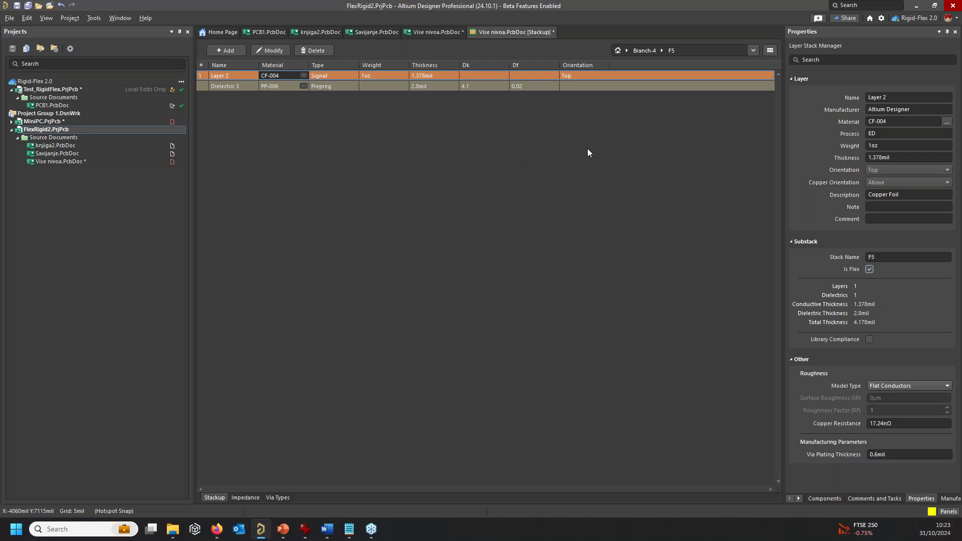
# Review the flex substack of every branch in order, from Board through Branch-1, Branch-2 and Branch-3 to Branch-4.
pyautogui.click(647, 50)
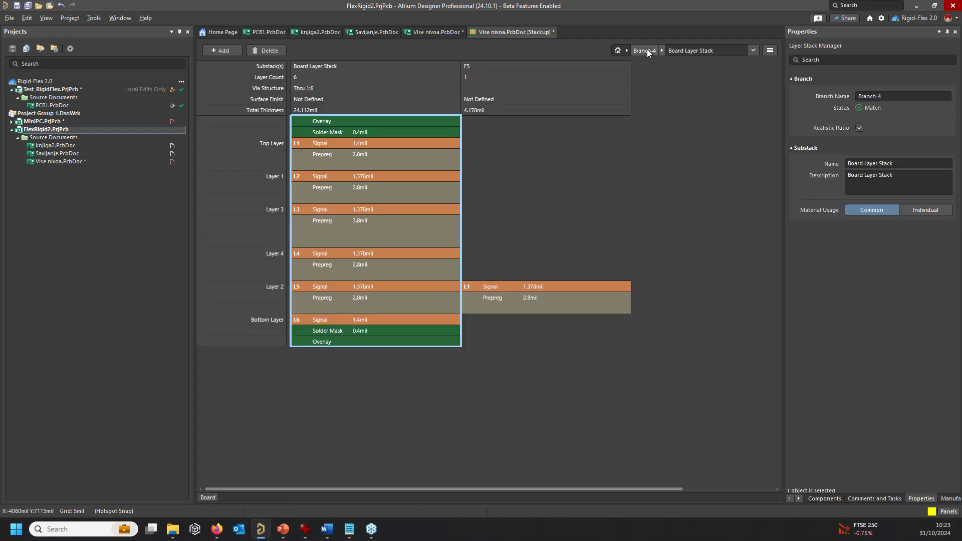
pyautogui.click(662, 50)
pyautogui.click(626, 48)
pyautogui.click(649, 63)
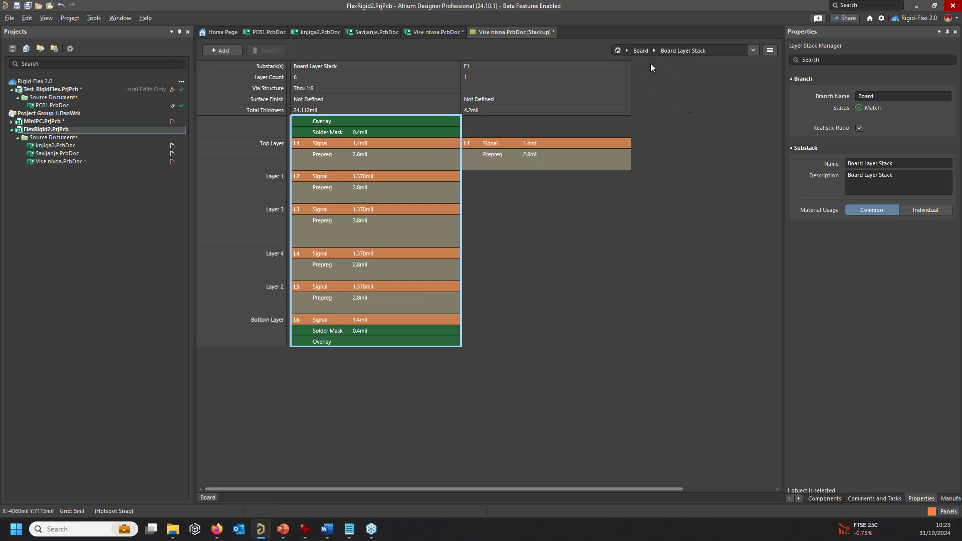
pyautogui.click(626, 50)
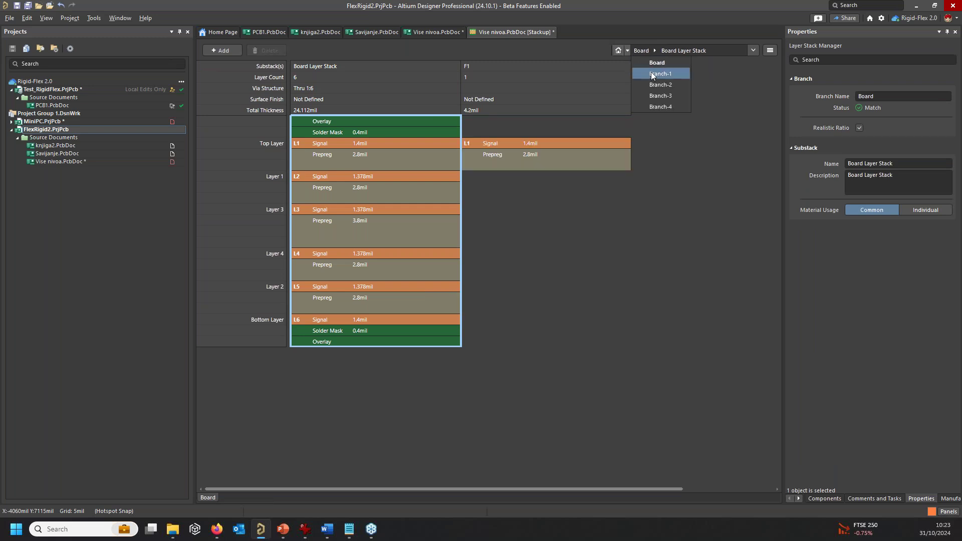
pyautogui.click(650, 72)
pyautogui.click(627, 49)
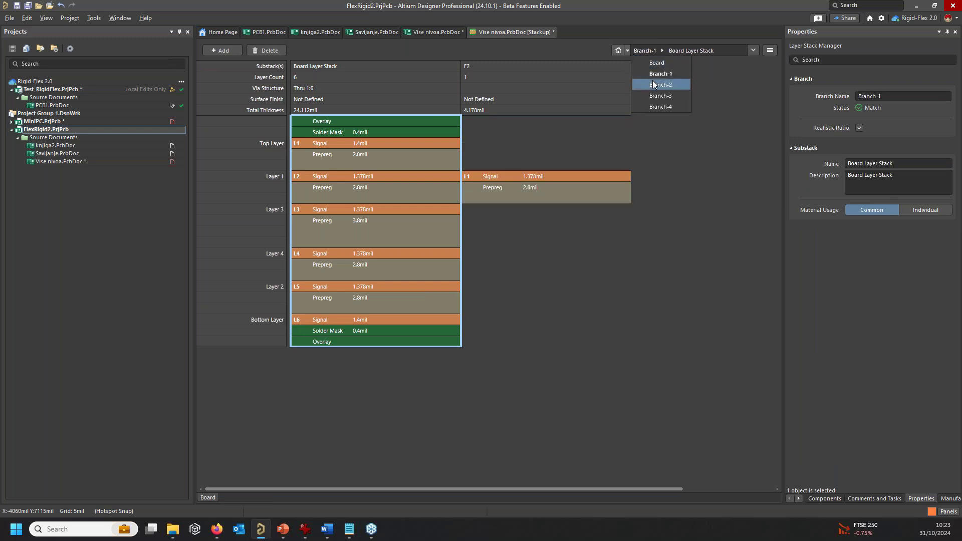
pyautogui.click(652, 80)
pyautogui.click(626, 49)
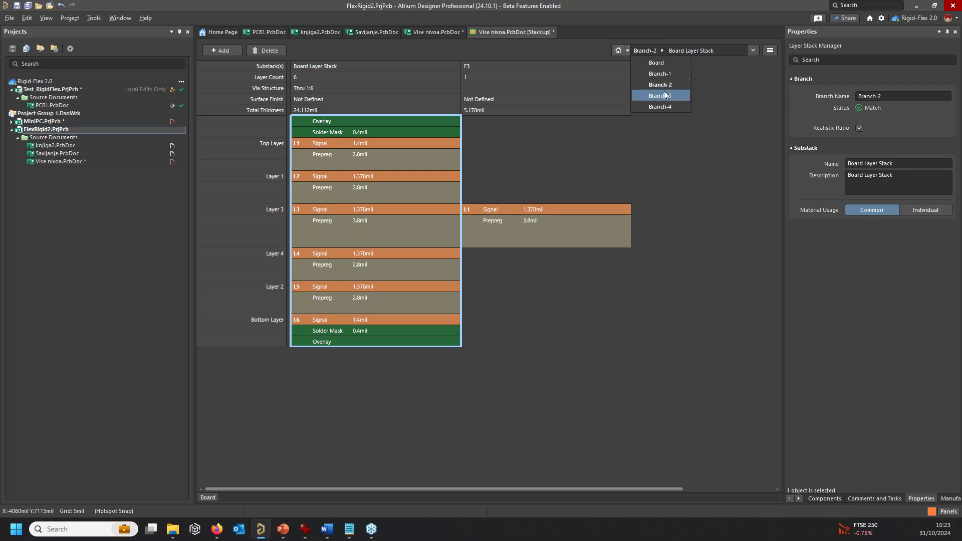
pyautogui.click(660, 95)
pyautogui.click(627, 50)
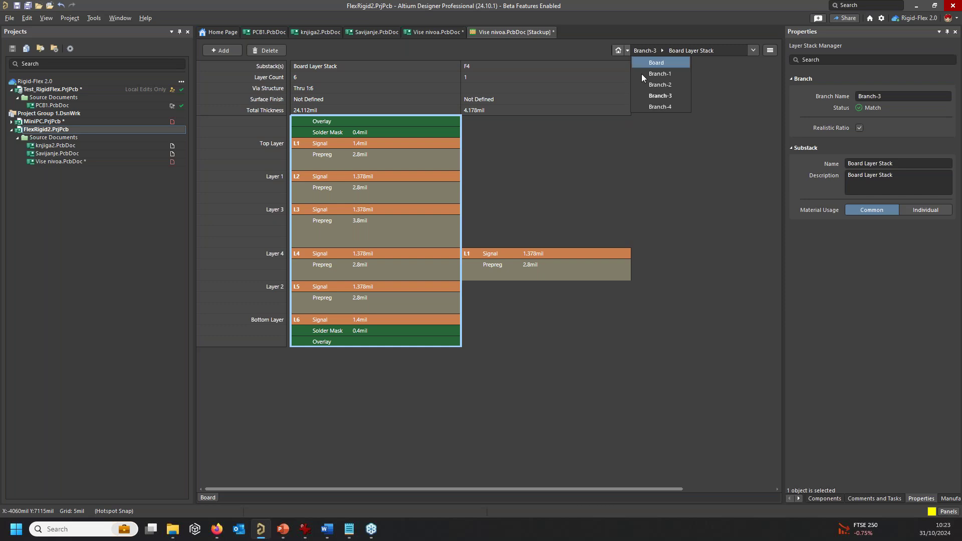
pyautogui.click(659, 104)
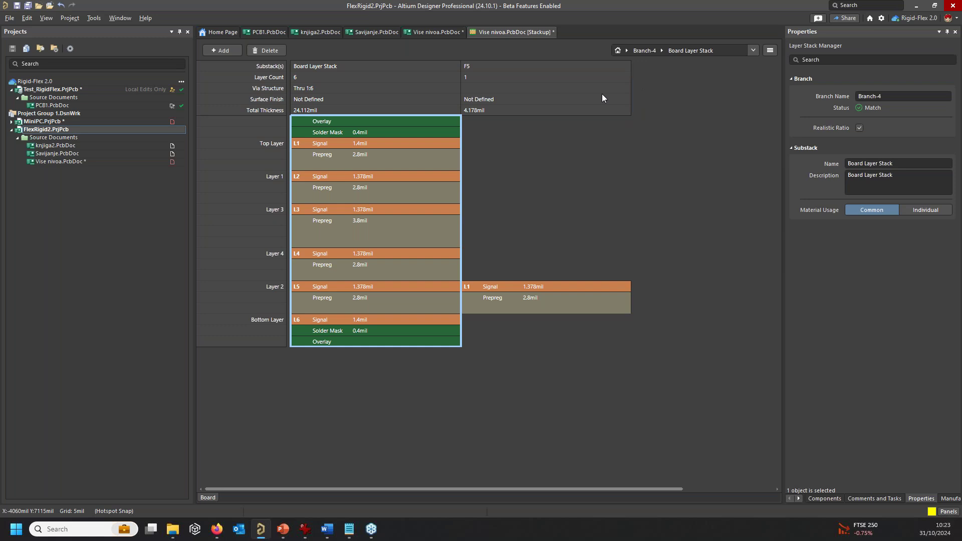
# Examine the layer lists of Branch-4's Board Layer Stack and F5 substack, and the insert options available for F5.
pyautogui.click(690, 50)
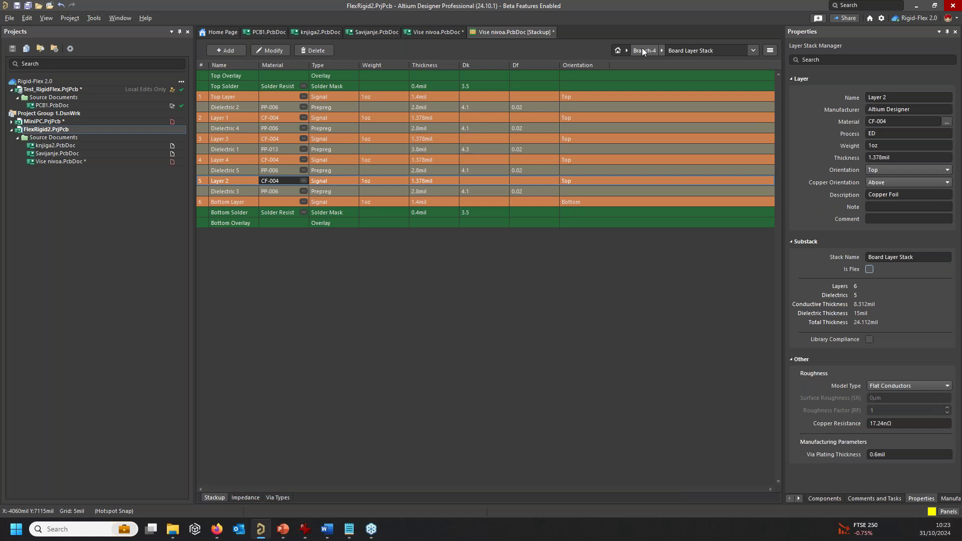
pyautogui.click(644, 49)
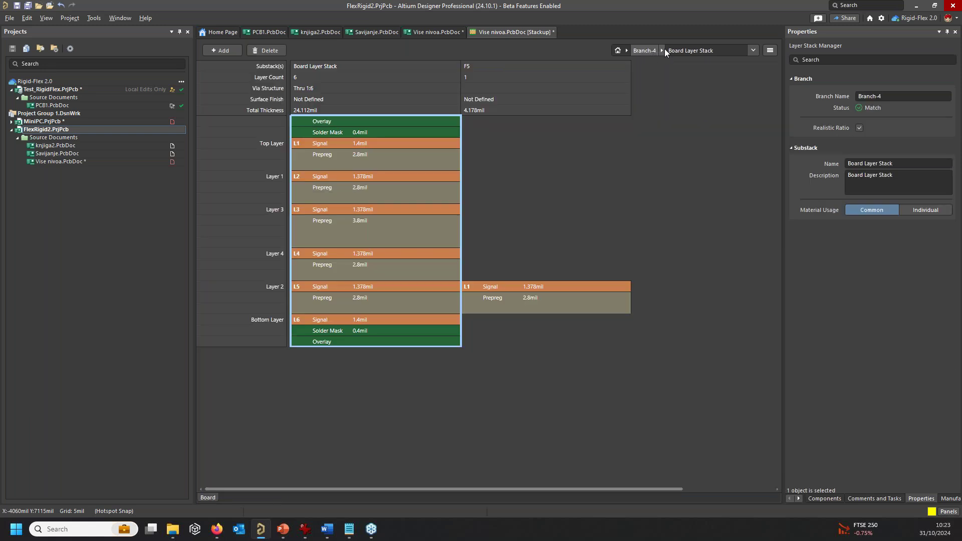
pyautogui.doubleClick(573, 304)
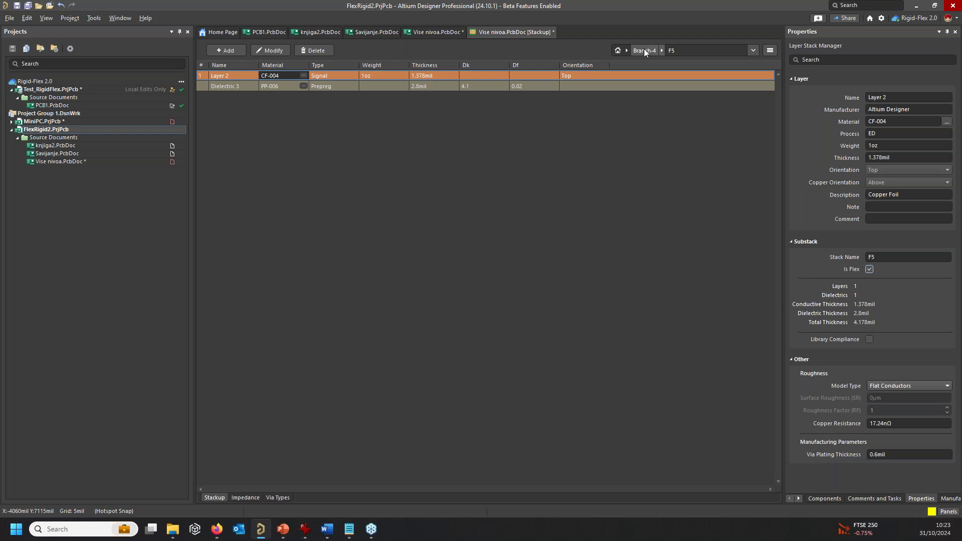
pyautogui.click(644, 49)
pyautogui.click(595, 300)
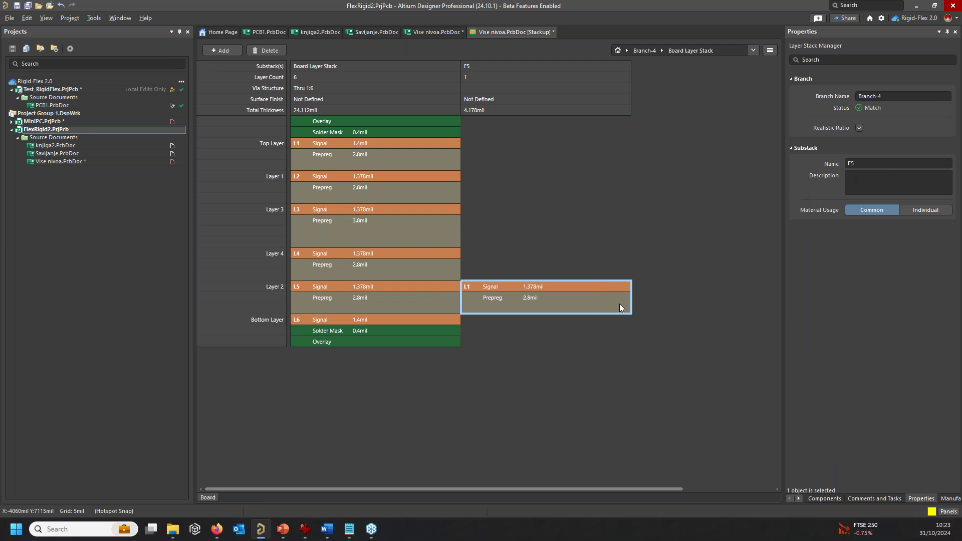
pyautogui.rightClick(621, 306)
pyautogui.moveTo(674, 316)
pyautogui.click(605, 301)
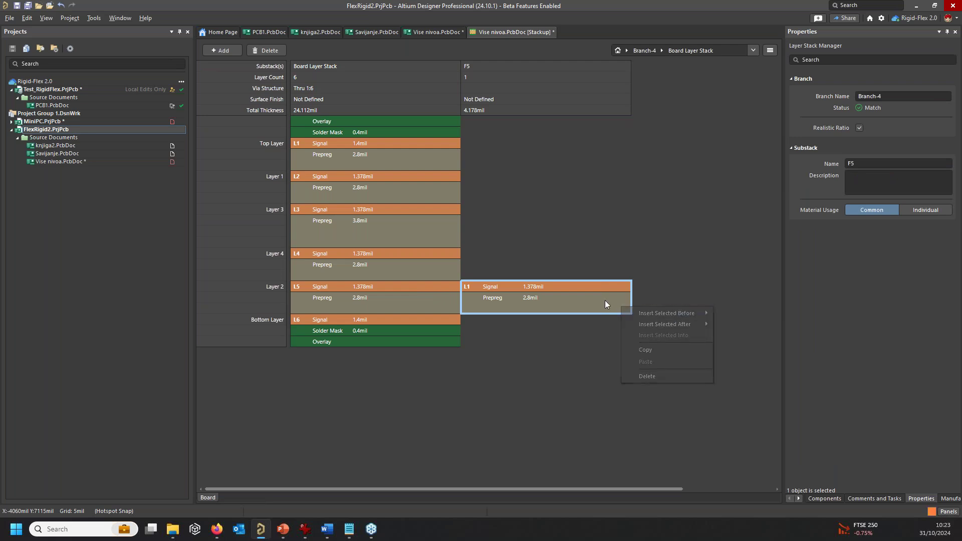
pyautogui.click(232, 52)
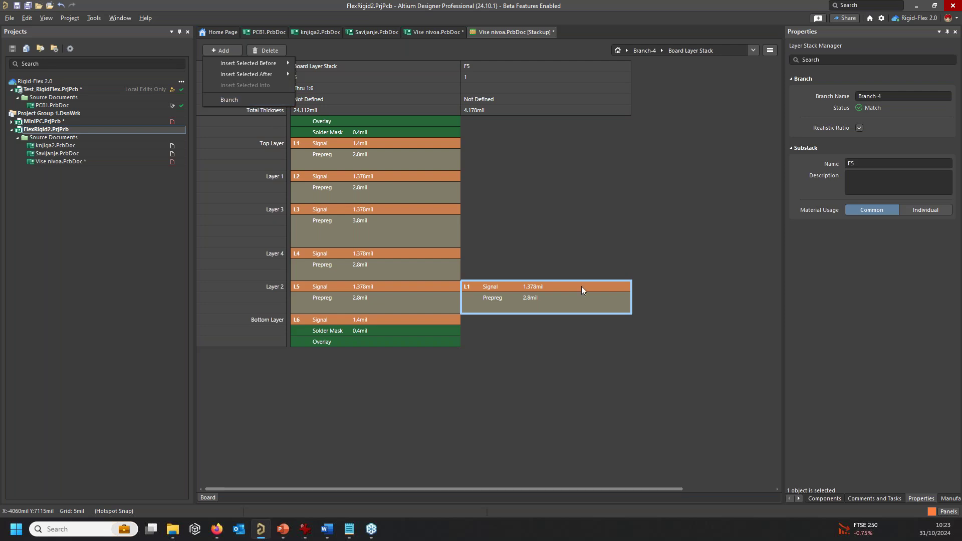
pyautogui.rightClick(593, 294)
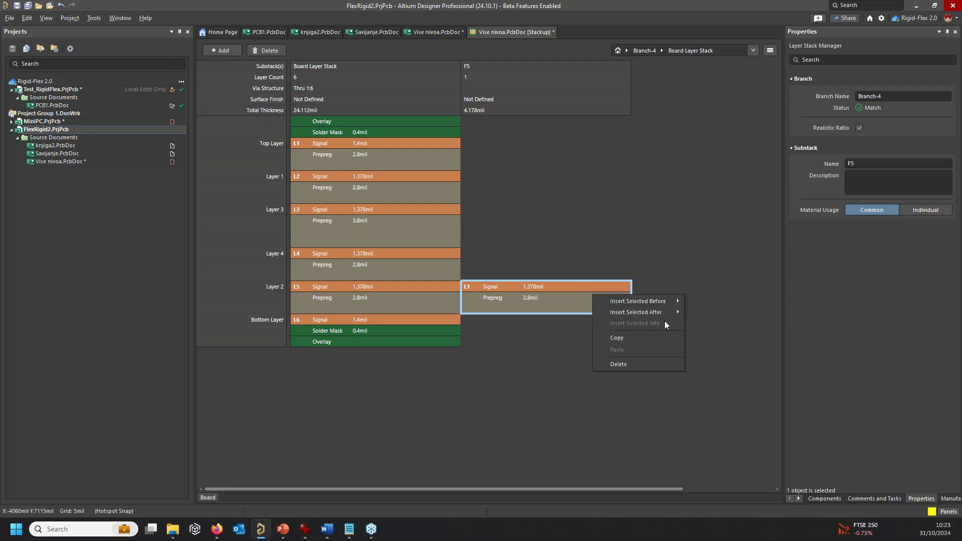
pyautogui.click(690, 49)
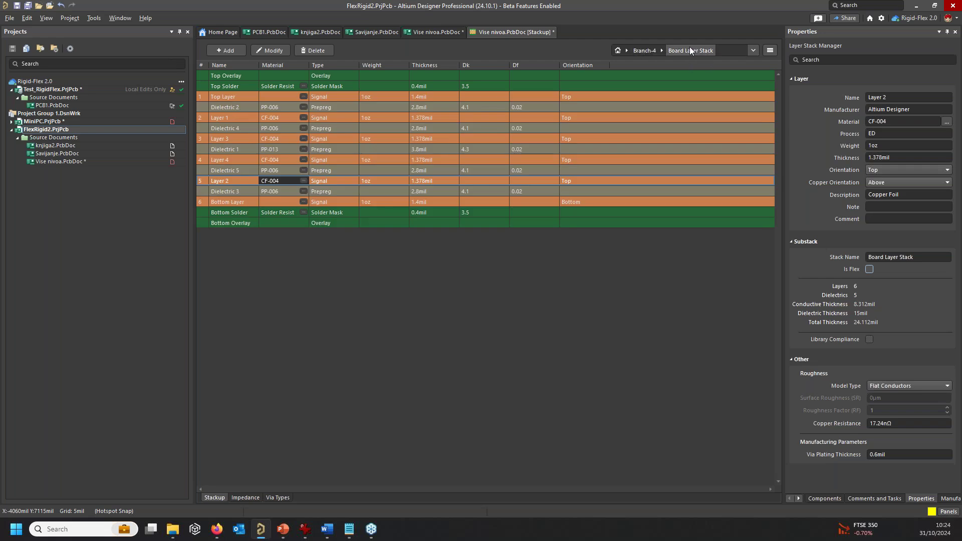
# Inspect the F5 substack in Branch-4 and add a new branch, Branch-5, based on it.
pyautogui.click(648, 50)
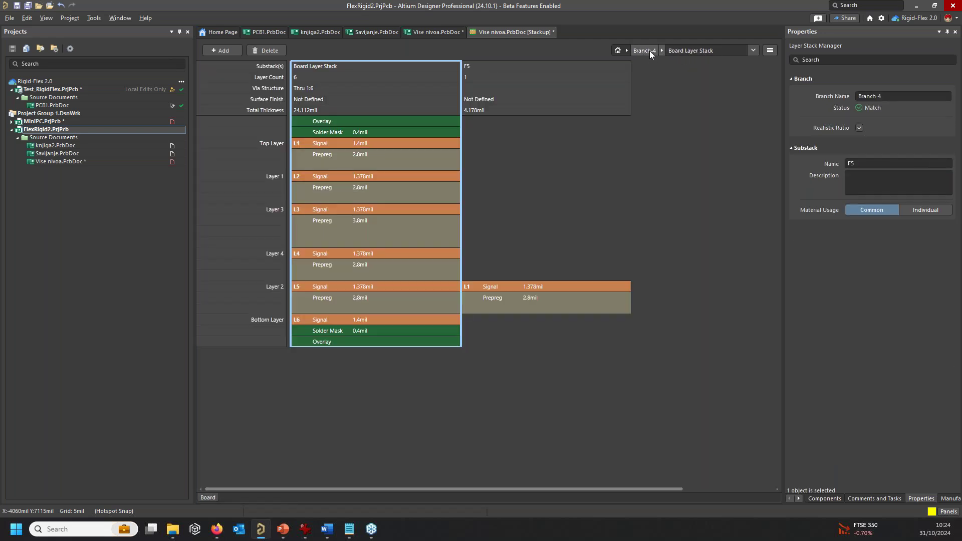
pyautogui.click(555, 287)
pyautogui.doubleClick(555, 287)
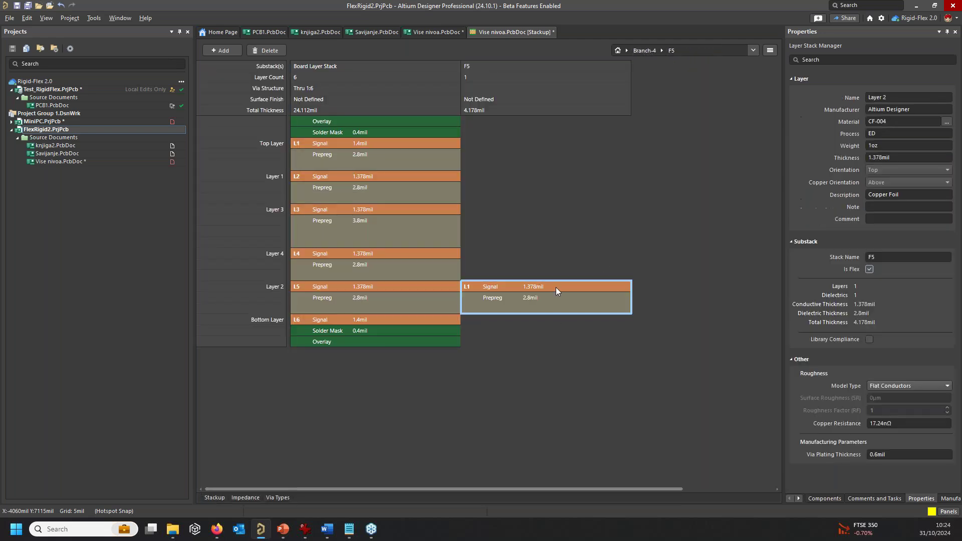
pyautogui.click(643, 50)
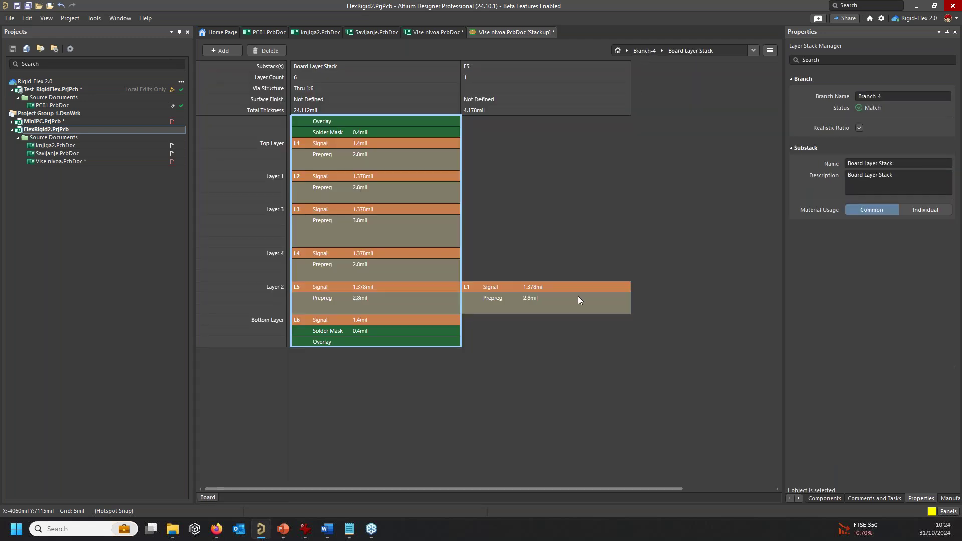
pyautogui.click(581, 299)
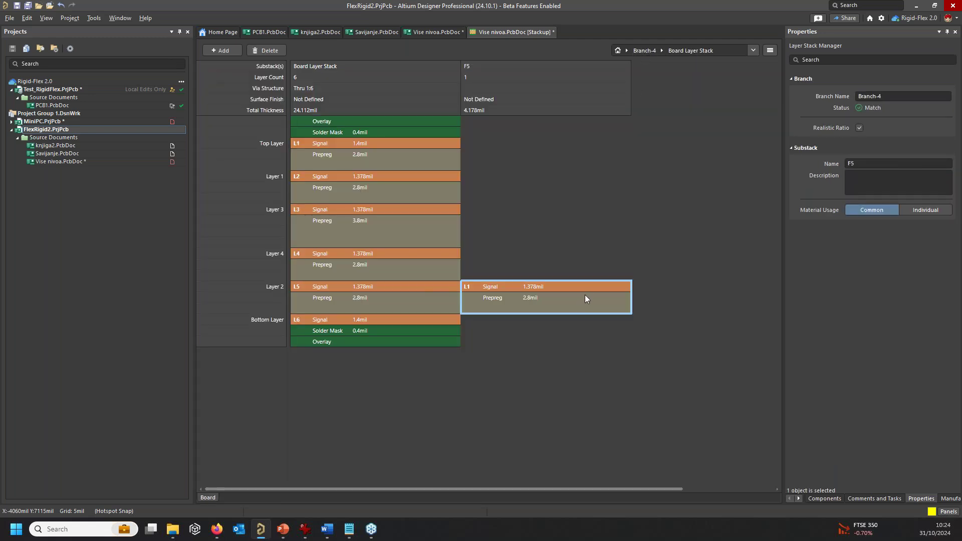
pyautogui.rightClick(586, 298)
pyautogui.press('Escape')
pyautogui.click(227, 51)
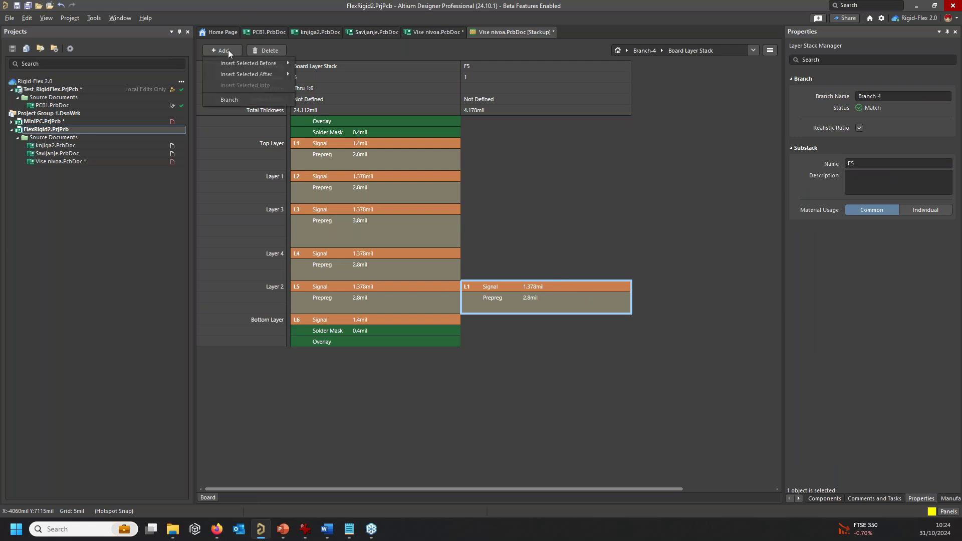
pyautogui.click(240, 101)
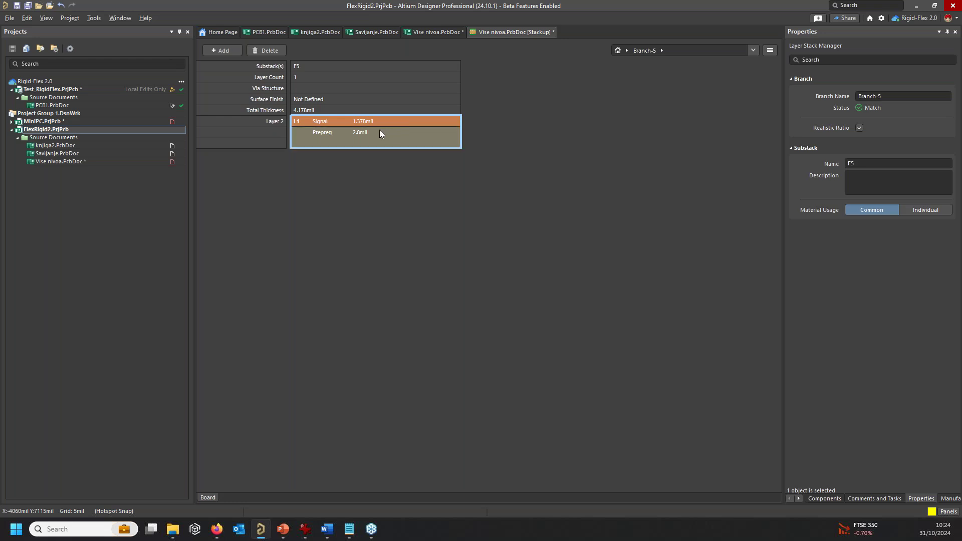
# Place a second F5 substack beside the first in Branch-5 and rename its stack FS5.
pyautogui.moveTo(380, 132); pyautogui.dragTo(480, 138)
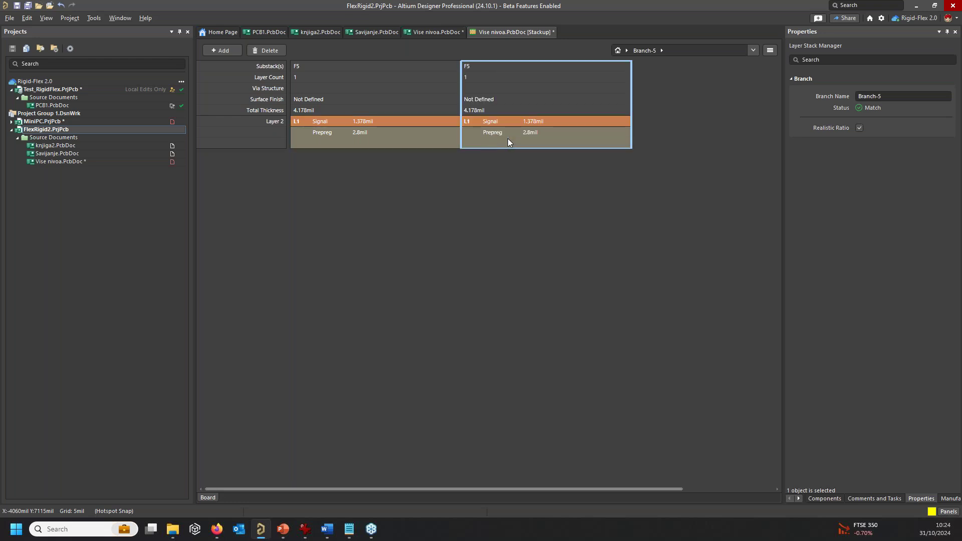
pyautogui.doubleClick(561, 141)
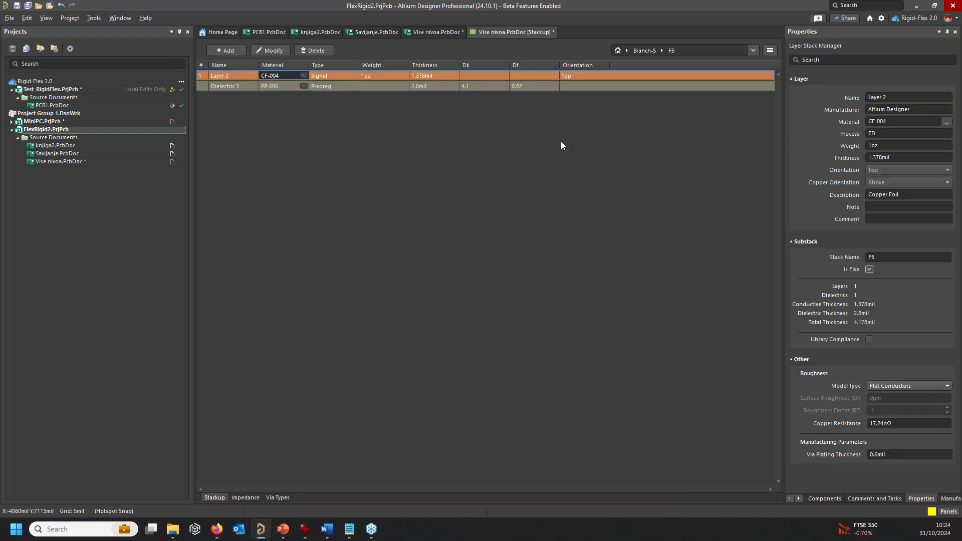
pyautogui.click(885, 256)
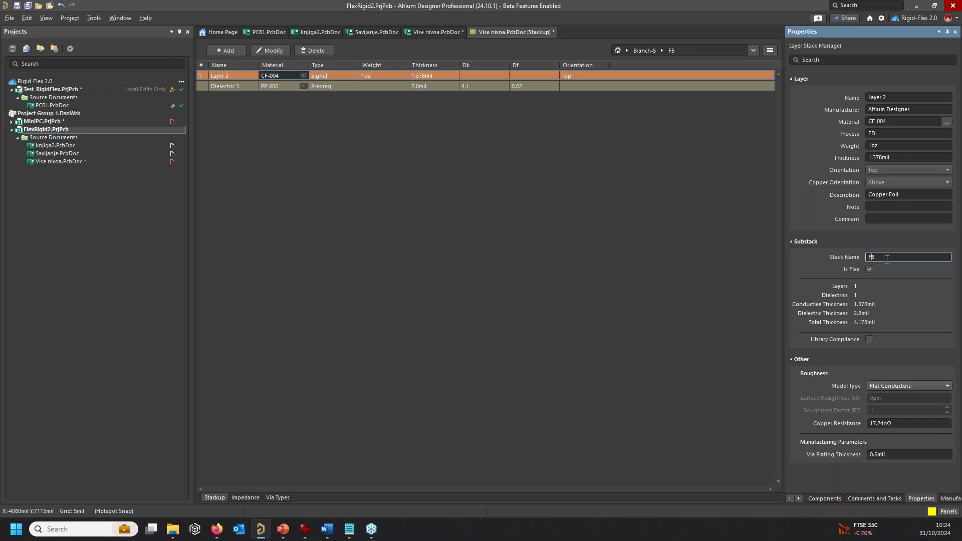
pyautogui.write('5')
# Insert a stiffener layer above Dielectric 3, rename the substack FS-5, and return to the Branch-5 overview.
pyautogui.click(281, 88)
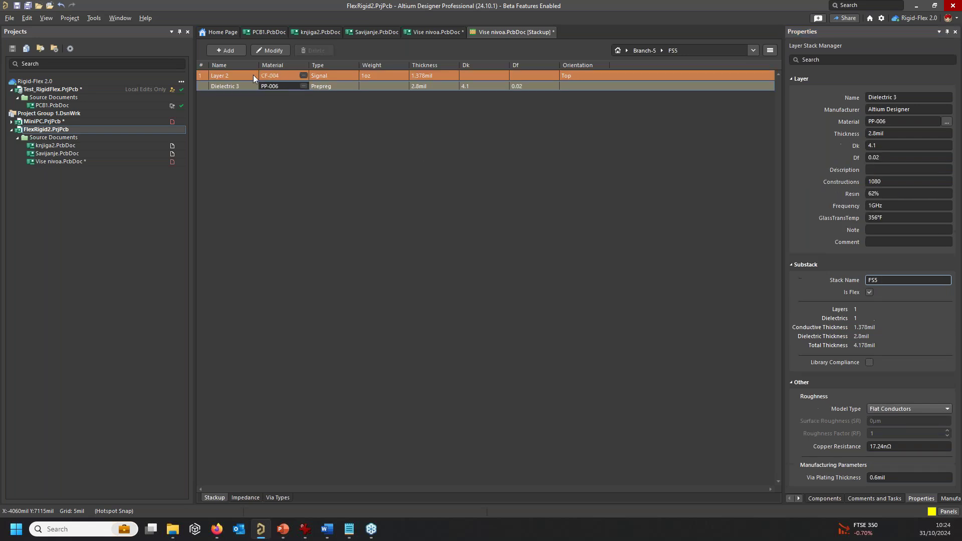
pyautogui.click(229, 51)
pyautogui.click(242, 134)
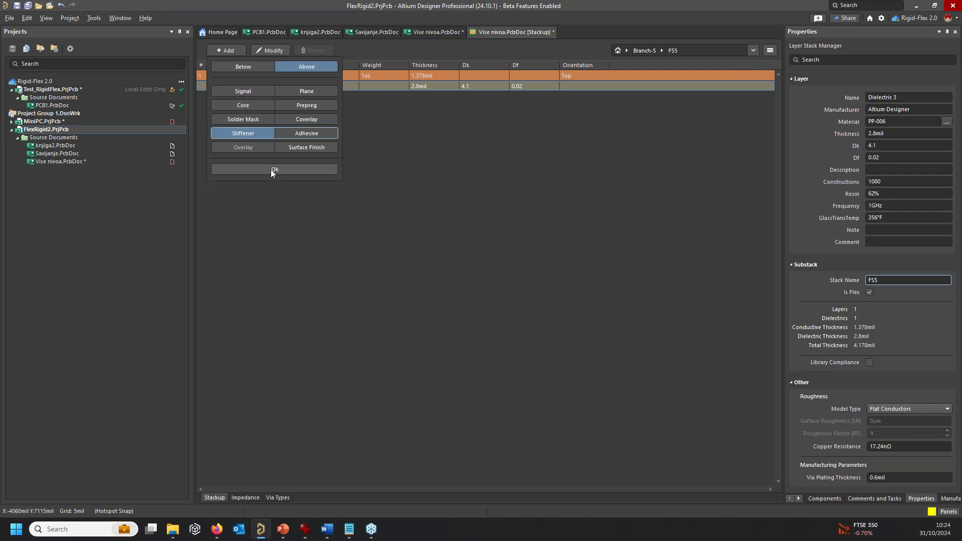
pyautogui.click(270, 170)
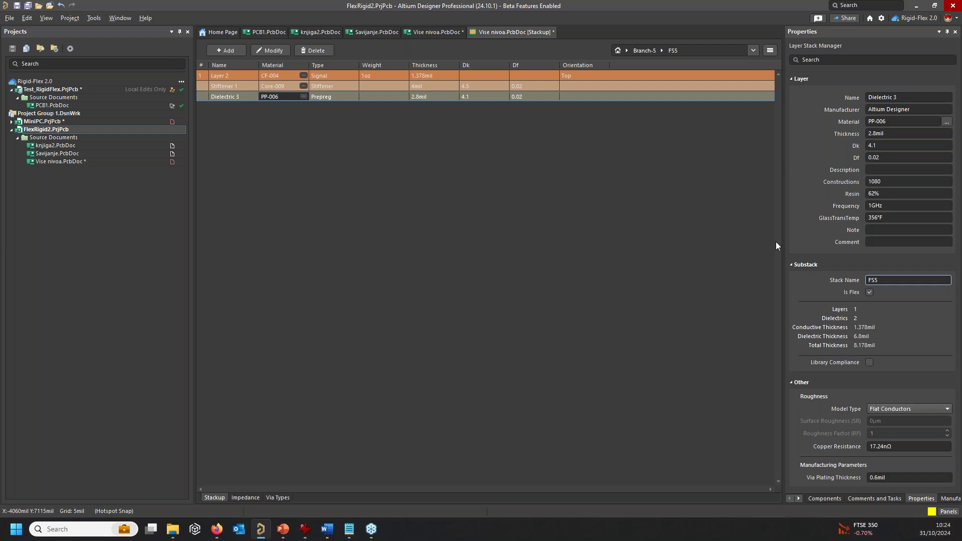
pyautogui.click(875, 281)
pyautogui.click(648, 51)
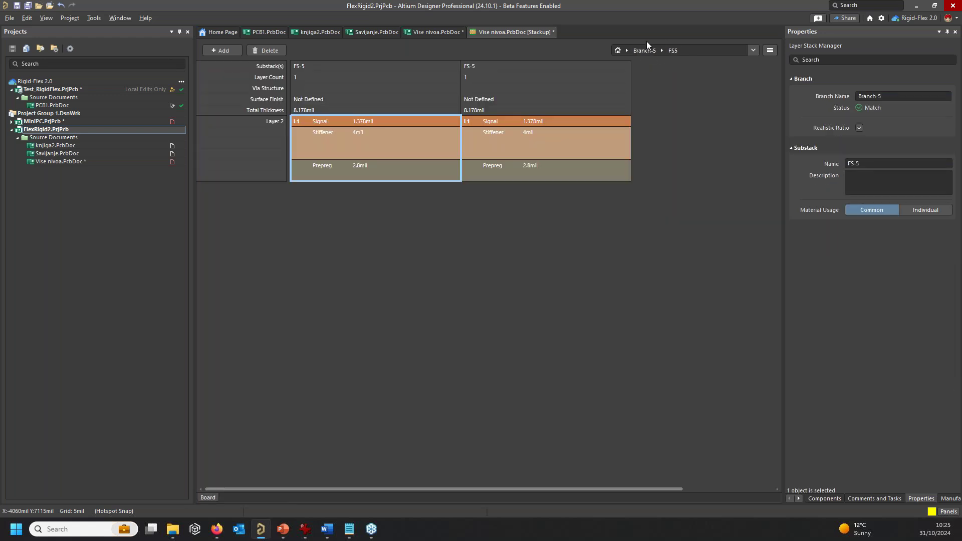
# Examine how the stiffener appears in the Board branch and in Branch-4, including the FS-5 layer list.
pyautogui.click(627, 51)
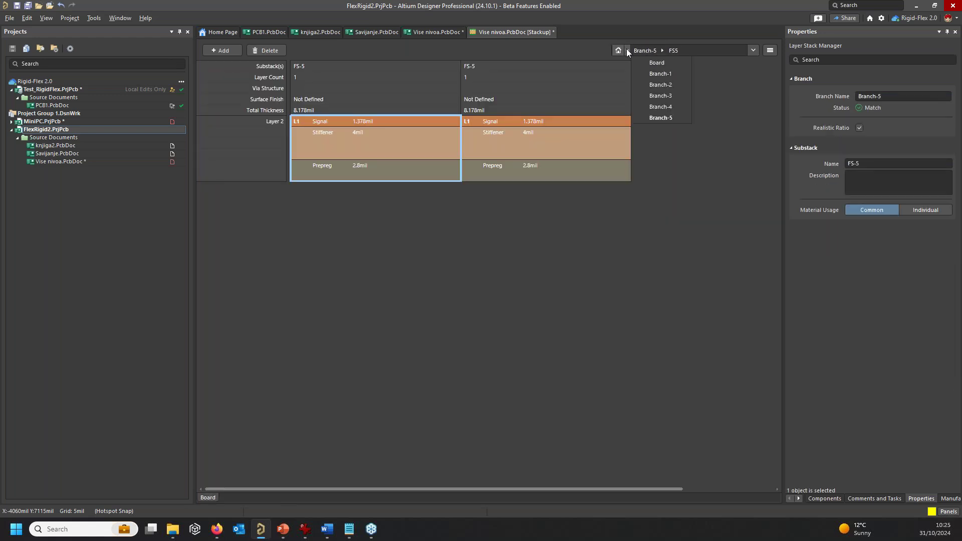
pyautogui.click(654, 64)
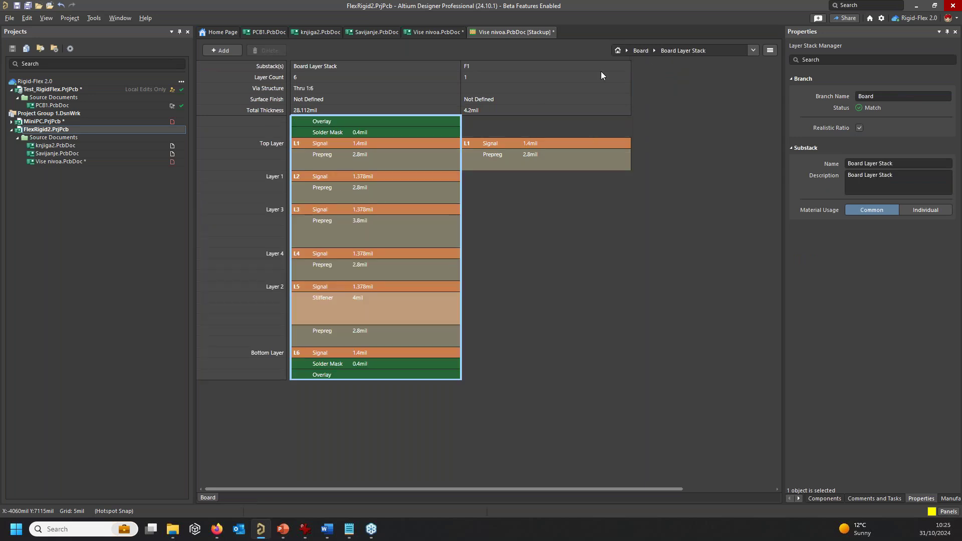
pyautogui.click(627, 50)
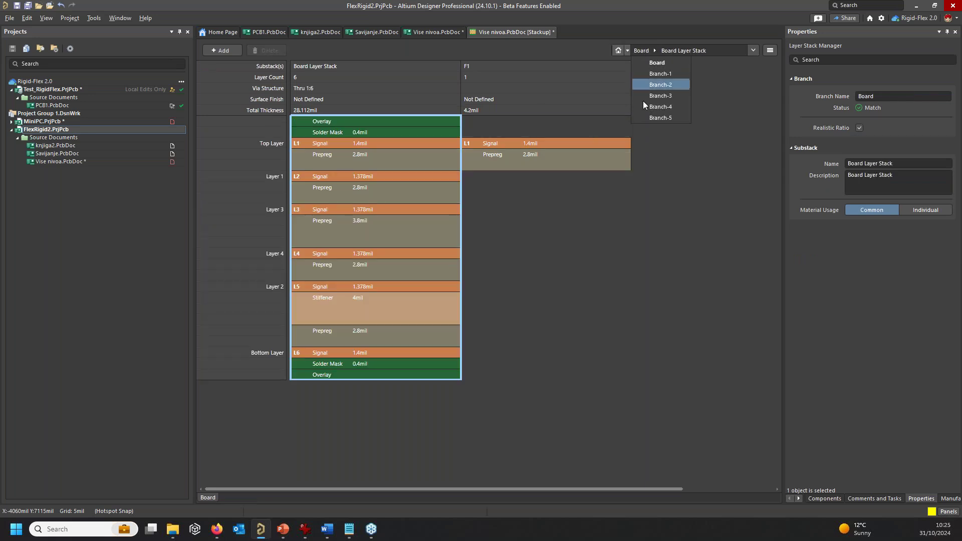
pyautogui.click(650, 118)
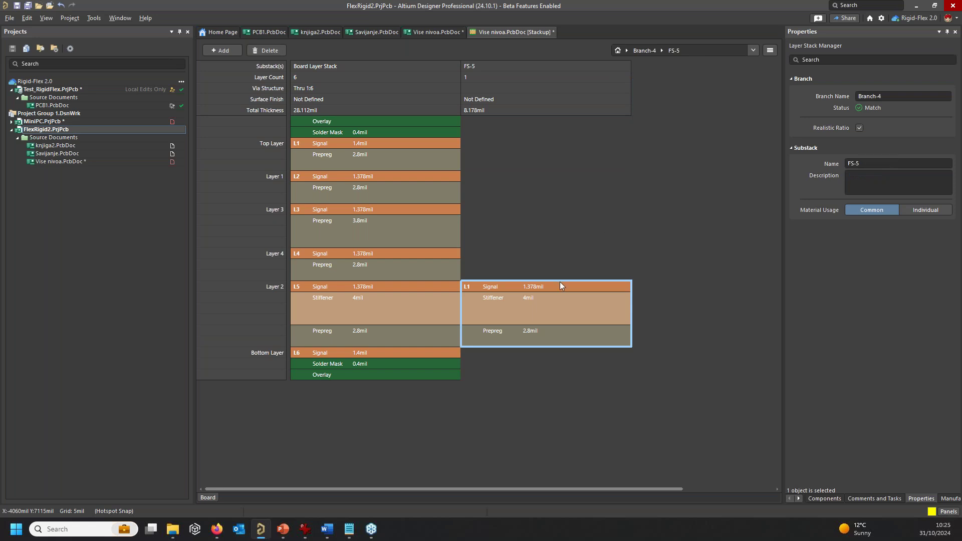
pyautogui.doubleClick(560, 316)
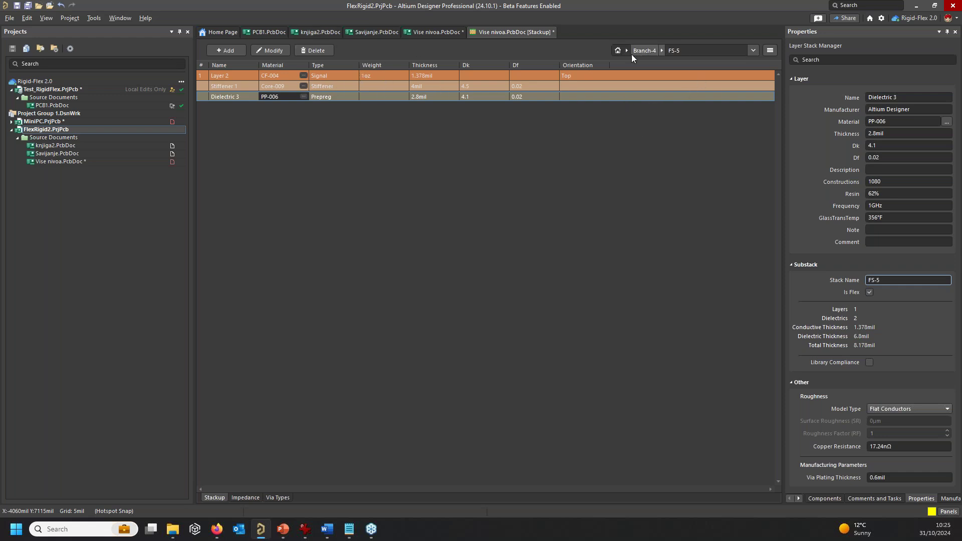
pyautogui.click(661, 50)
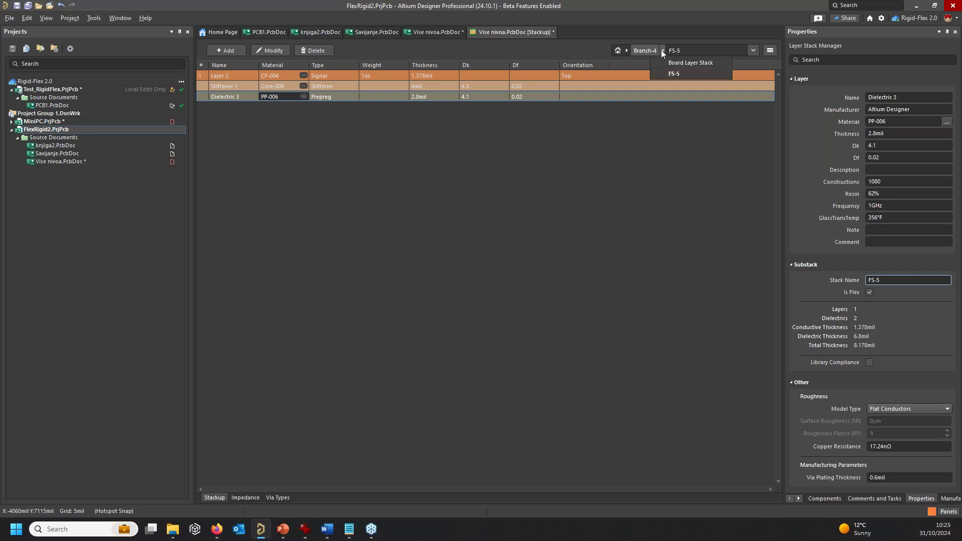
pyautogui.click(674, 74)
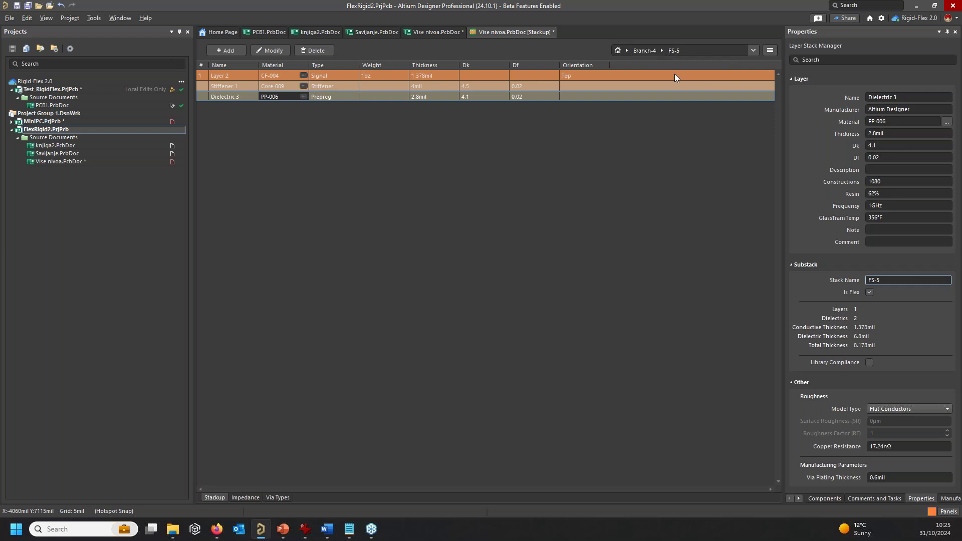
pyautogui.click(661, 50)
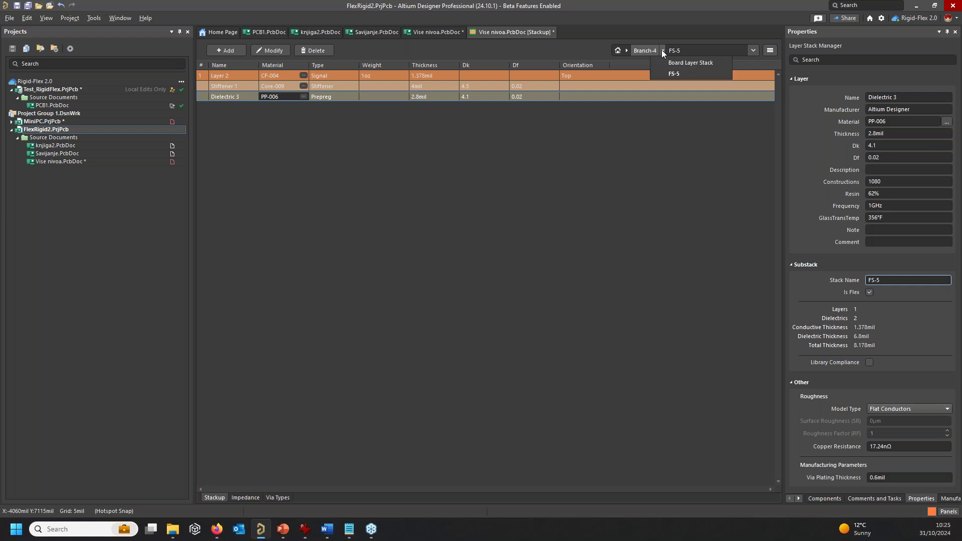
pyautogui.click(675, 74)
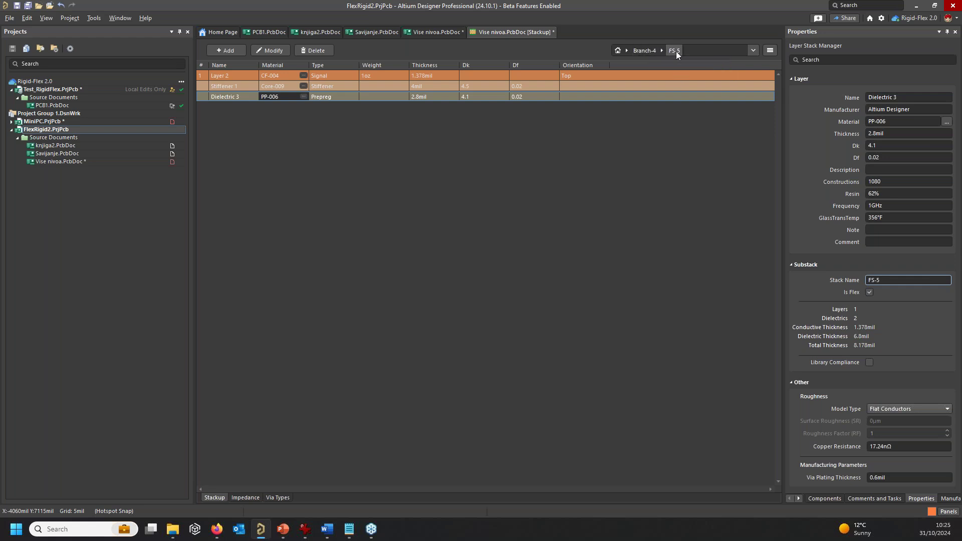
# Delete the Dielectric 3 prepreg from the current Branch-4 substack only, and select that substack in the branch overview.
pyautogui.rightClick(234, 96)
pyautogui.click(289, 149)
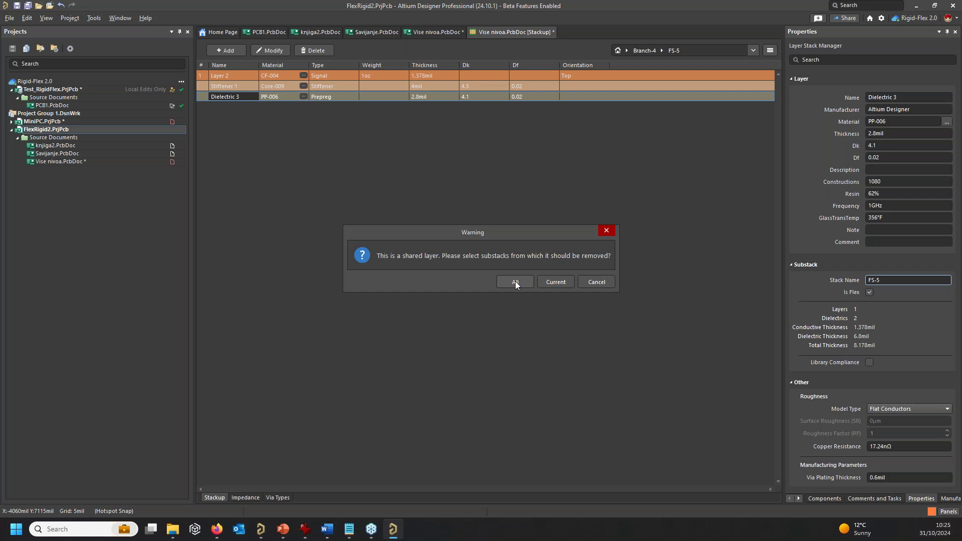
pyautogui.click(555, 282)
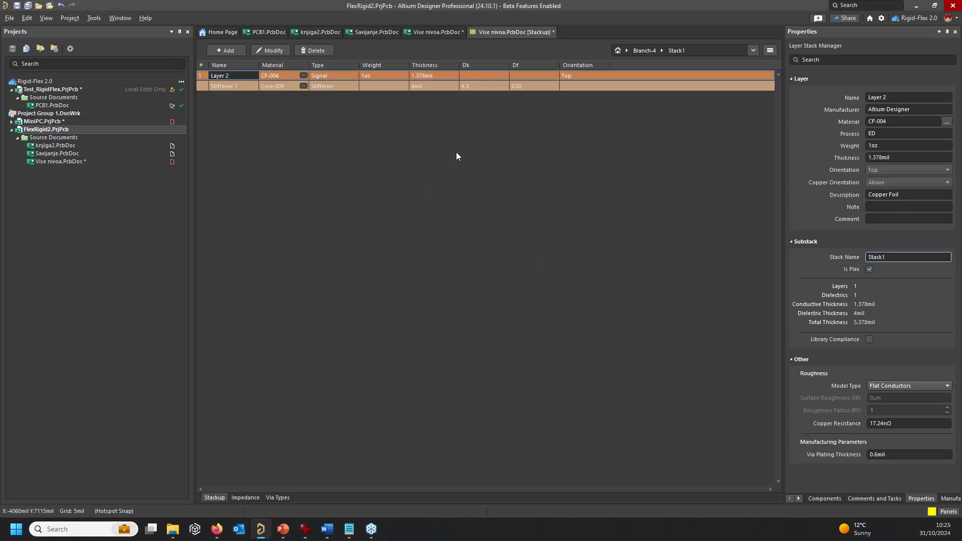
pyautogui.click(645, 51)
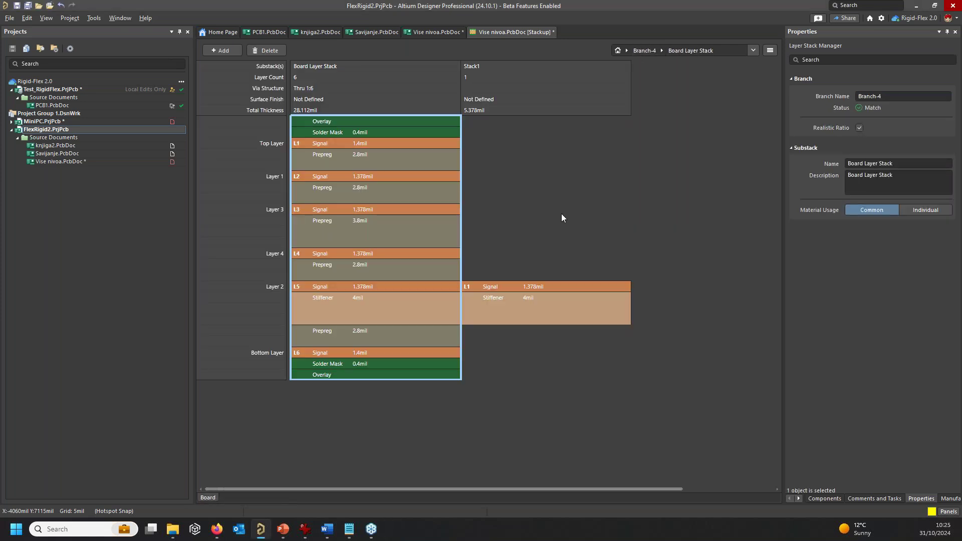
pyautogui.click(560, 307)
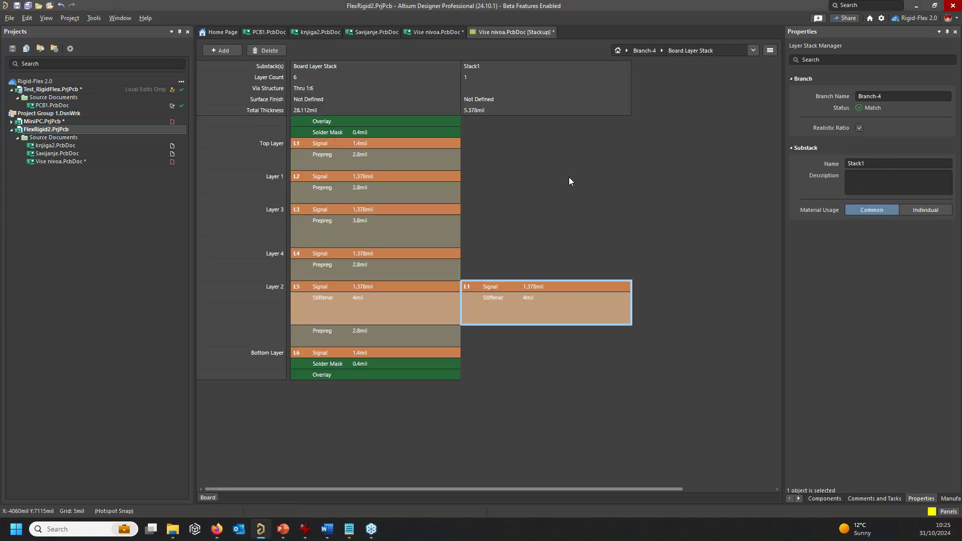
# Save the layer stack of Vise nivoa.PcbDoc and close its stackup document.
pyautogui.click(18, 6)
pyautogui.rightClick(497, 33)
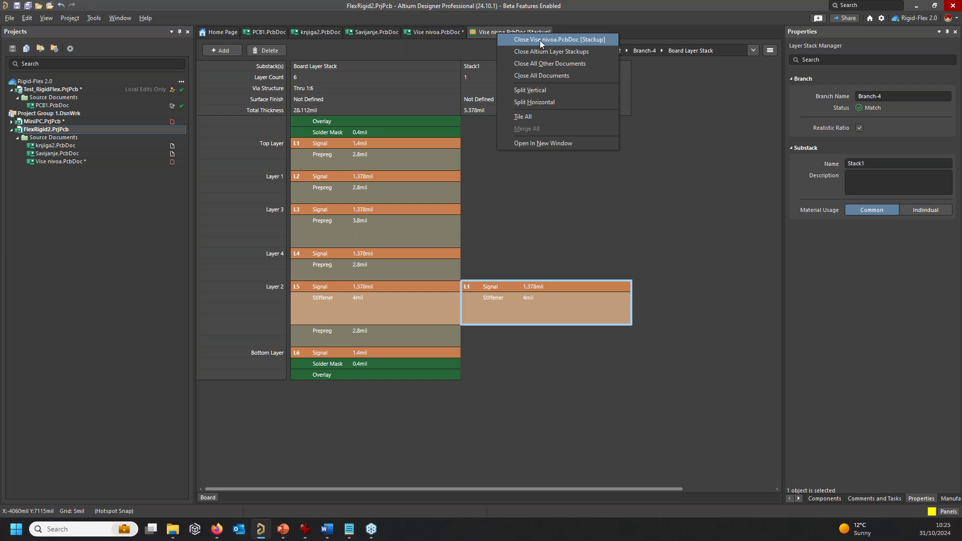
pyautogui.click(540, 40)
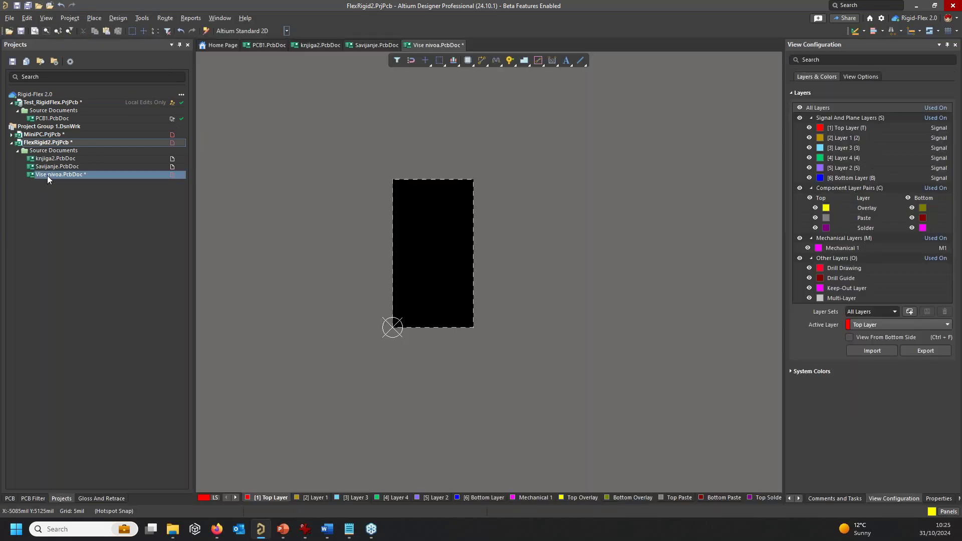
# Display the Vise nivoa.PcbDoc board in Board Planning Mode.
pyautogui.keyDown('ctrl'); pyautogui.scroll(1, 422, 256); pyautogui.keyUp('ctrl')
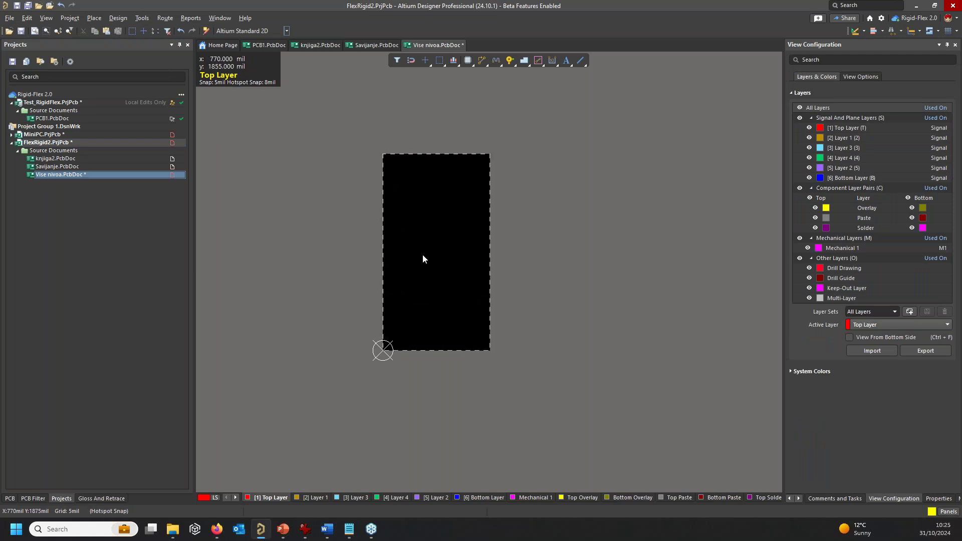
pyautogui.keyDown('ctrl'); pyautogui.scroll(2, 422, 258); pyautogui.keyUp('ctrl')
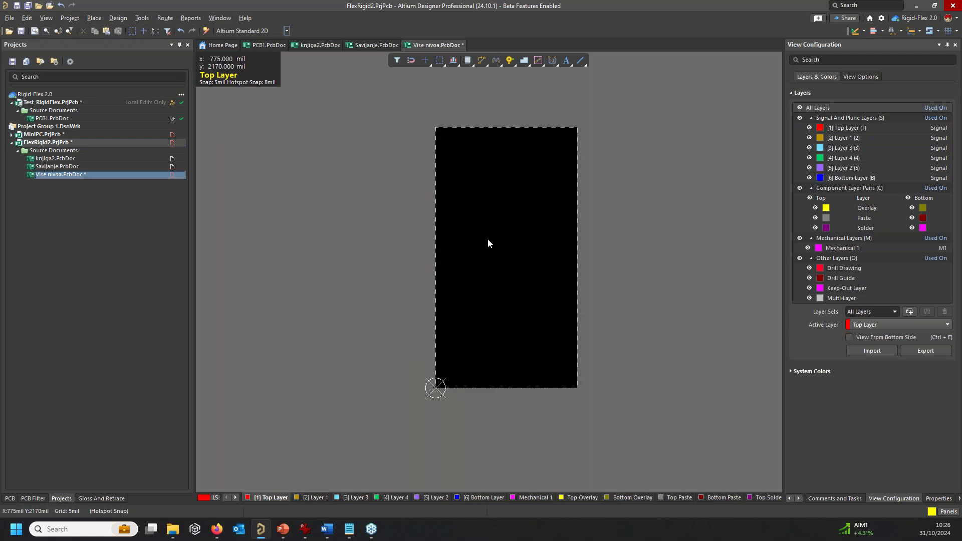
pyautogui.keyDown('ctrl'); pyautogui.scroll(-1, 487, 241); pyautogui.keyUp('ctrl')
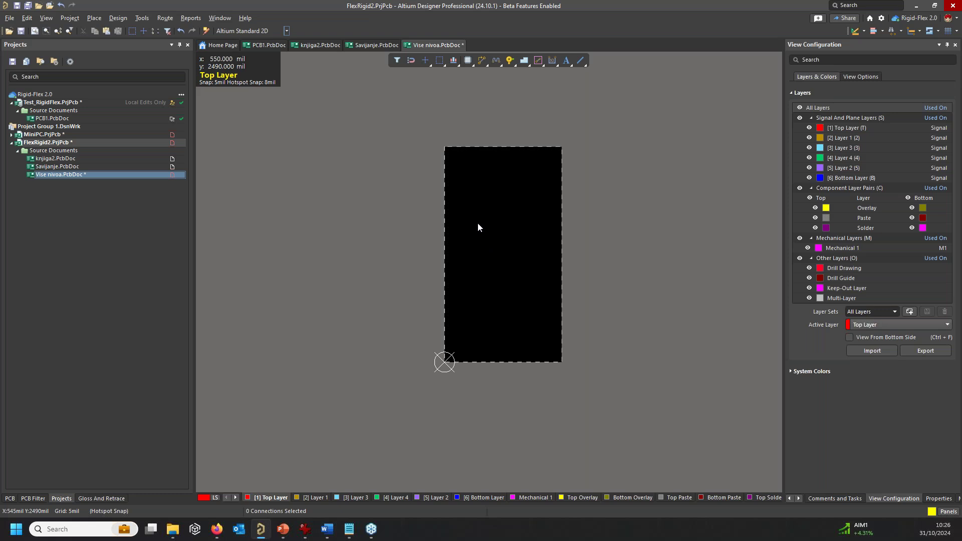
pyautogui.click(33, 18)
pyautogui.moveTo(48, 17)
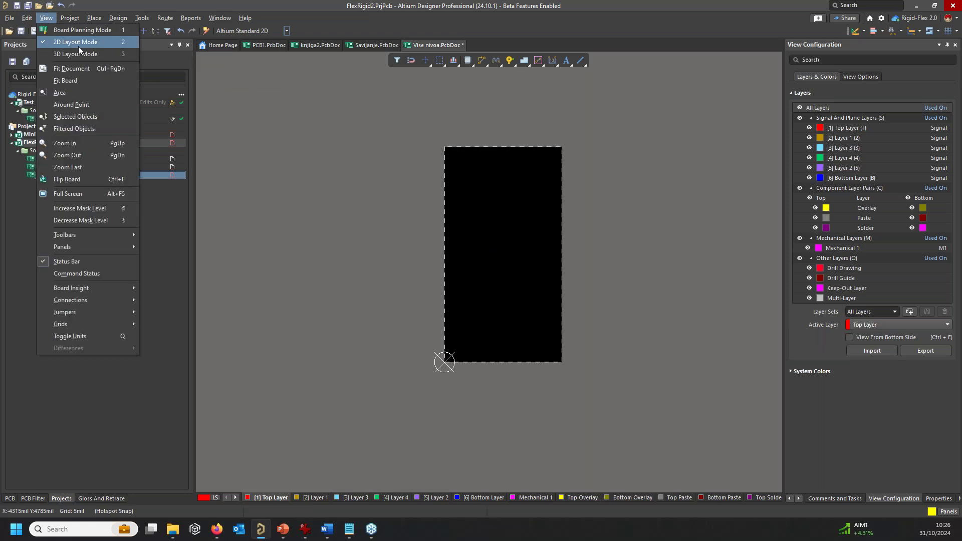
pyautogui.click(107, 30)
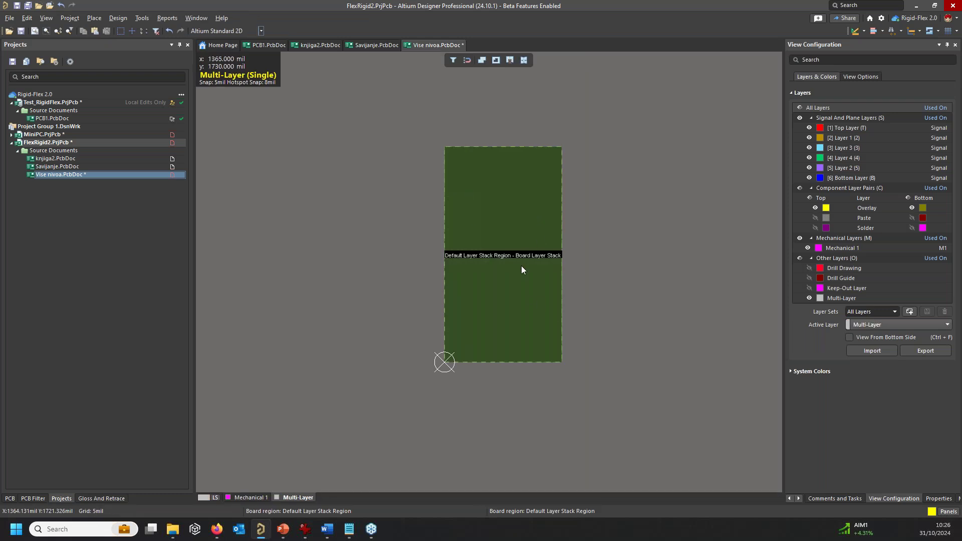
pyautogui.keyDown('ctrl'); pyautogui.scroll(-1, 521, 265); pyautogui.keyUp('ctrl')
pyautogui.keyDown('ctrl'); pyautogui.scroll(2, 501, 292); pyautogui.keyUp('ctrl')
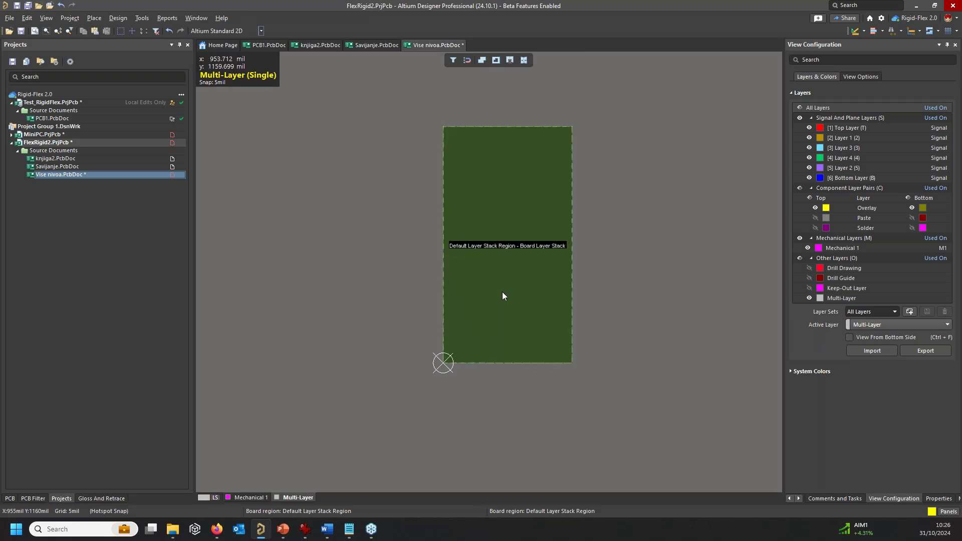
pyautogui.keyDown('ctrl'); pyautogui.scroll(-1, 502, 295); pyautogui.keyUp('ctrl')
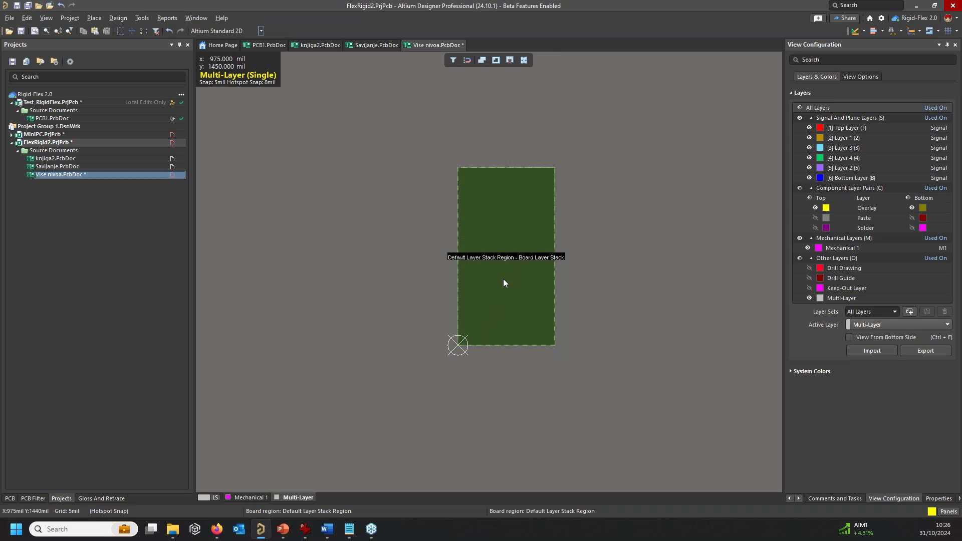
# Place a rectangular board region of about 1430 by 600 mil against the lower part of the board's right edge.
pyautogui.keyDown('ctrl'); pyautogui.scroll(1, 503, 281); pyautogui.keyUp('ctrl')
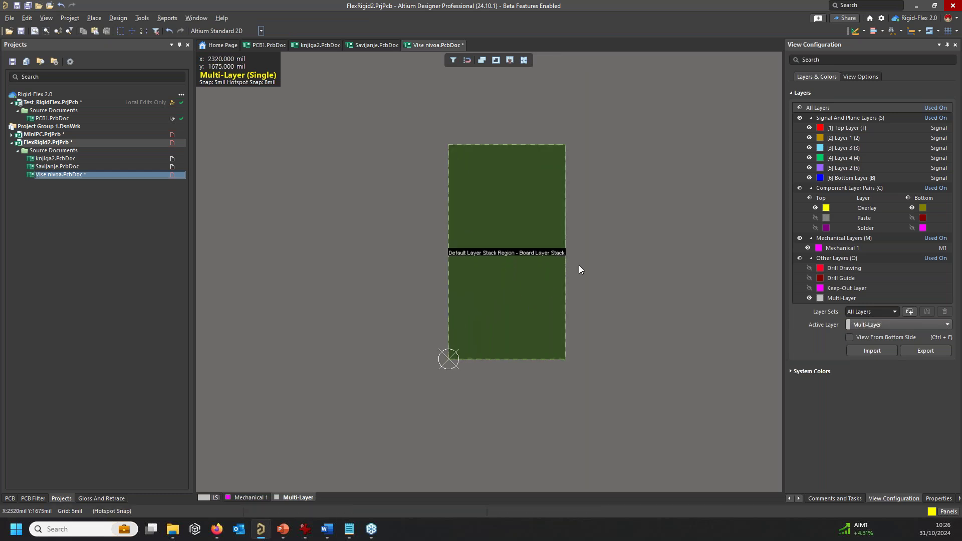
pyautogui.click(120, 20)
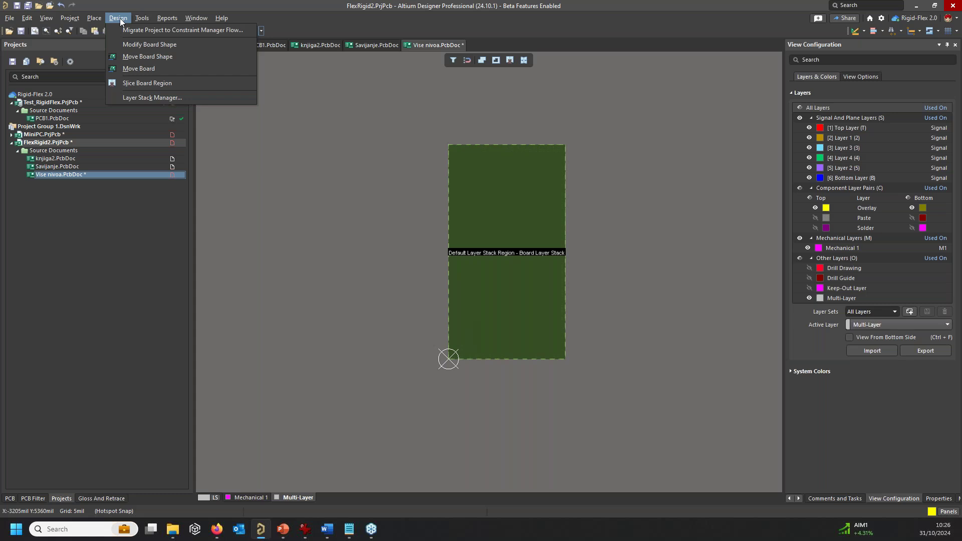
pyautogui.click(139, 68)
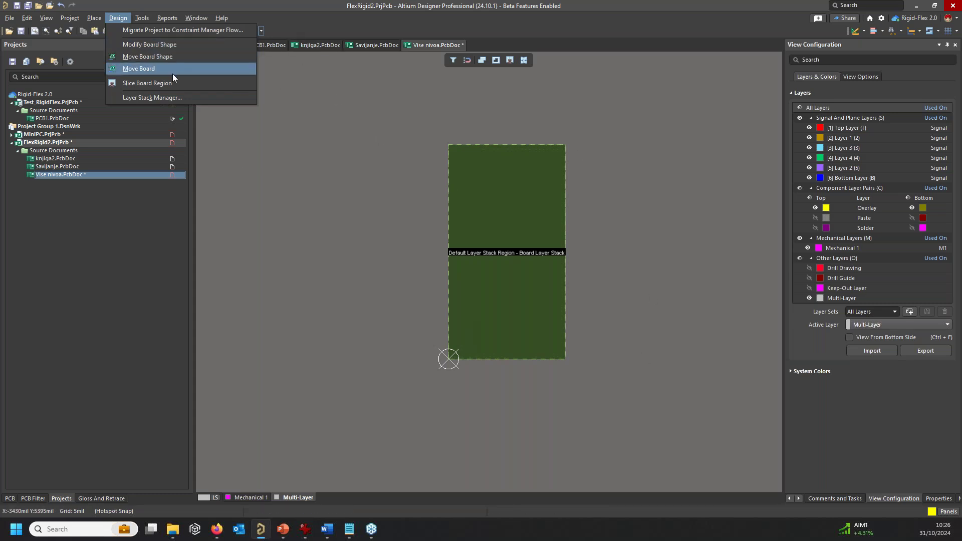
pyautogui.moveTo(96, 19)
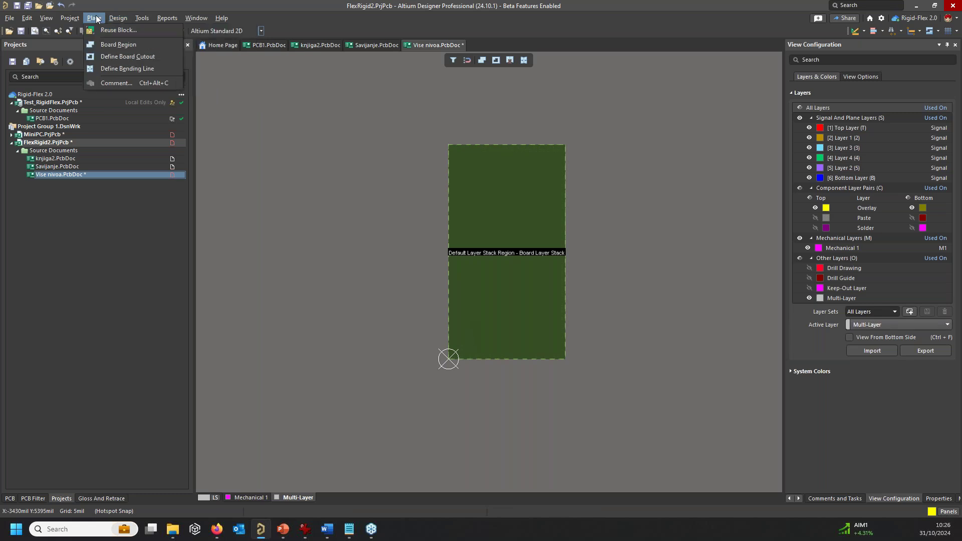
pyautogui.click(118, 44)
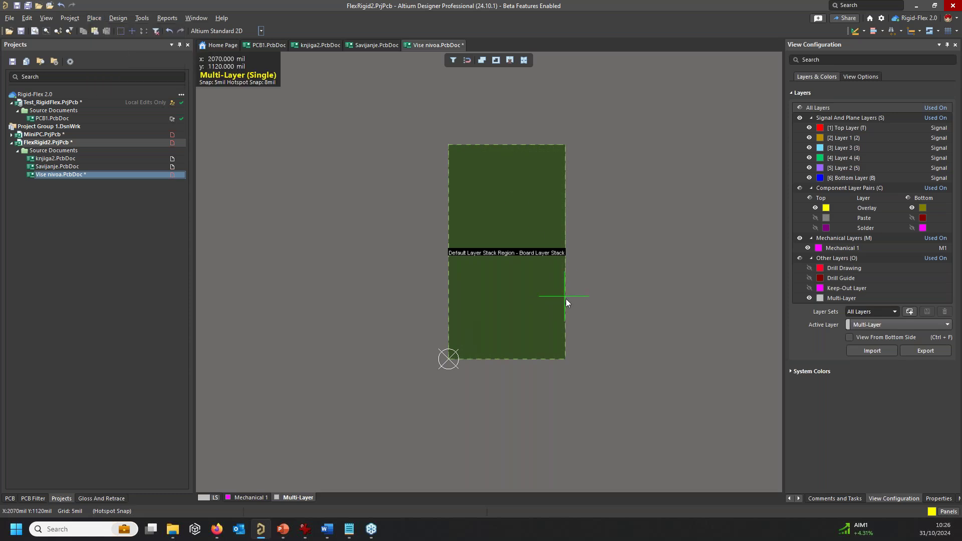
pyautogui.keyDown('ctrl'); pyautogui.scroll(2, 565, 302); pyautogui.keyUp('ctrl')
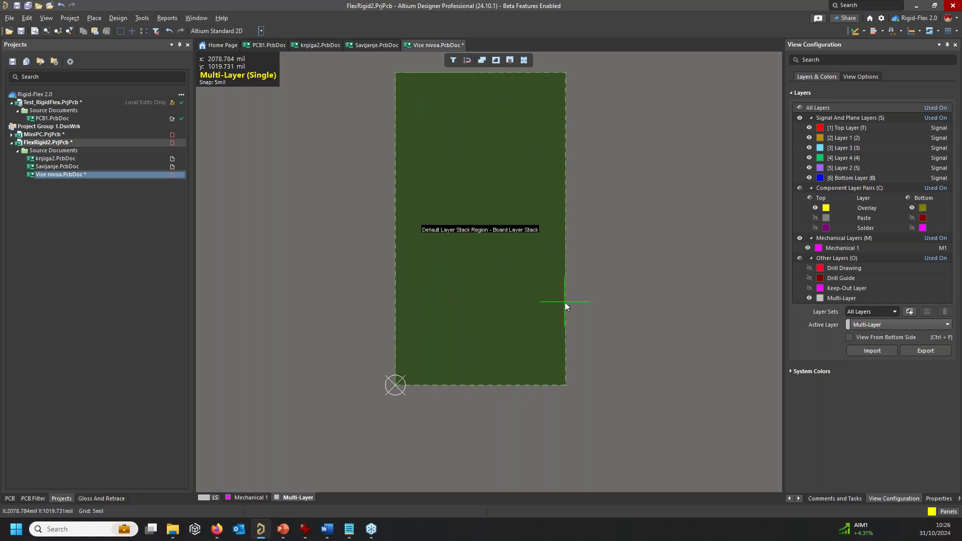
pyautogui.click(566, 299)
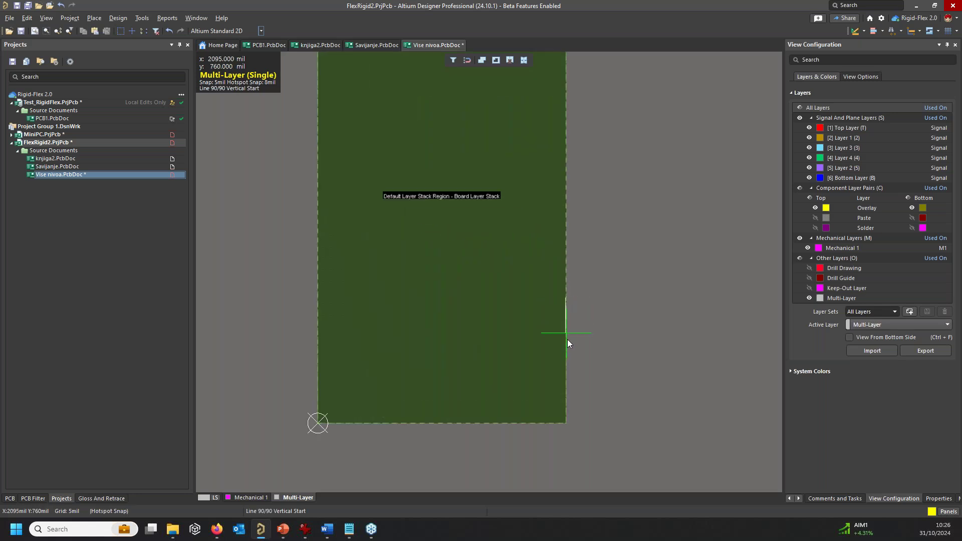
pyautogui.click(735, 367)
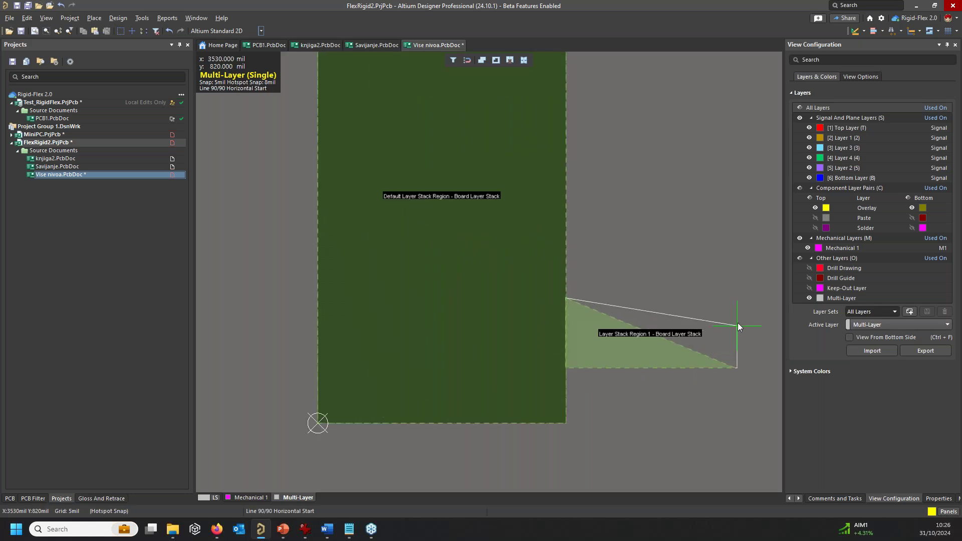
pyautogui.click(735, 297)
pyautogui.rightClick(735, 296)
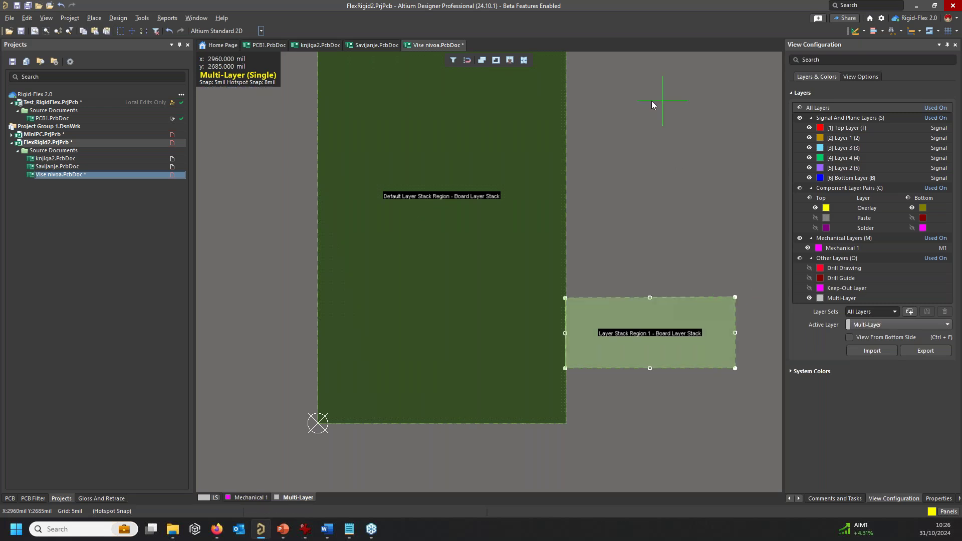
# Place a second rectangular board region of about 1475 by 690 mil on the board's right edge, above the first one.
pyautogui.click(566, 108)
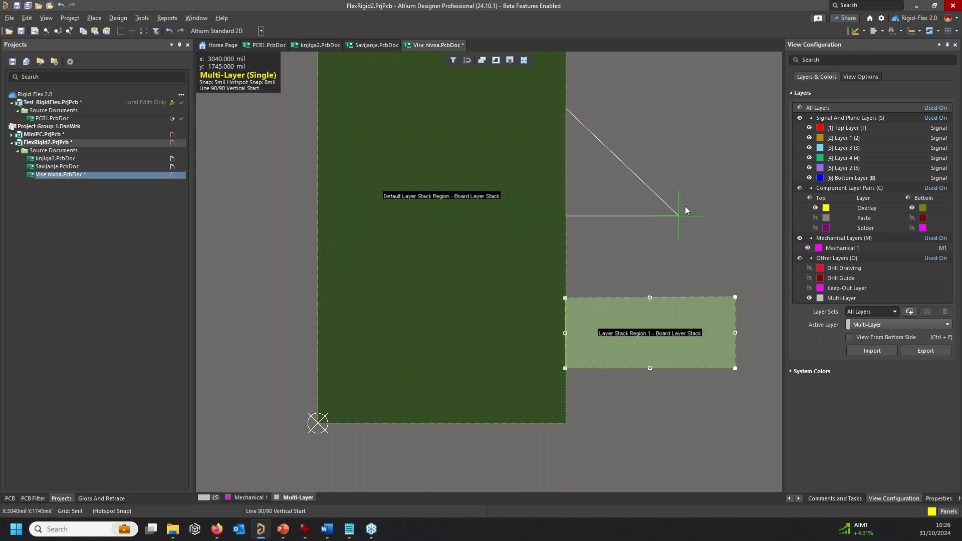
pyautogui.click(741, 191)
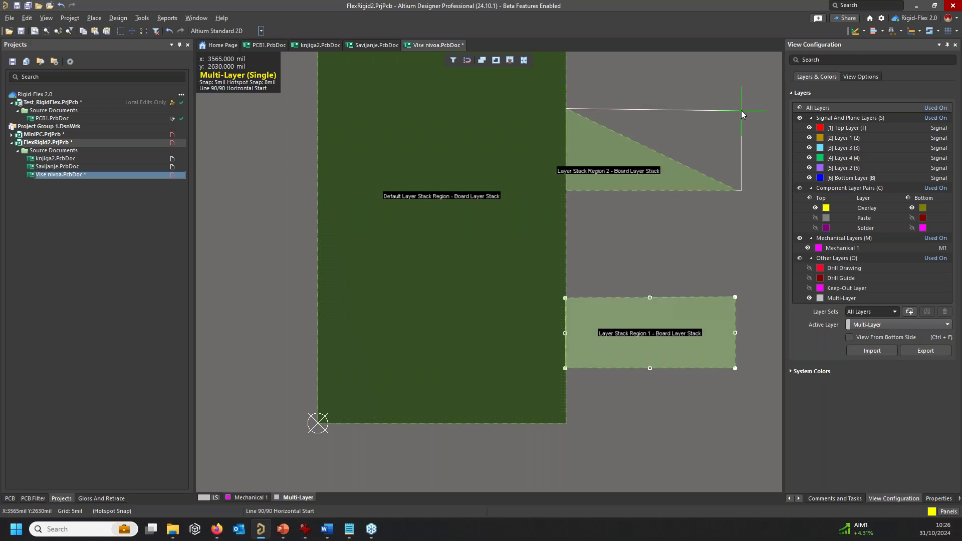
pyautogui.click(741, 108)
pyautogui.rightClick(738, 110)
pyautogui.rightClick(739, 109)
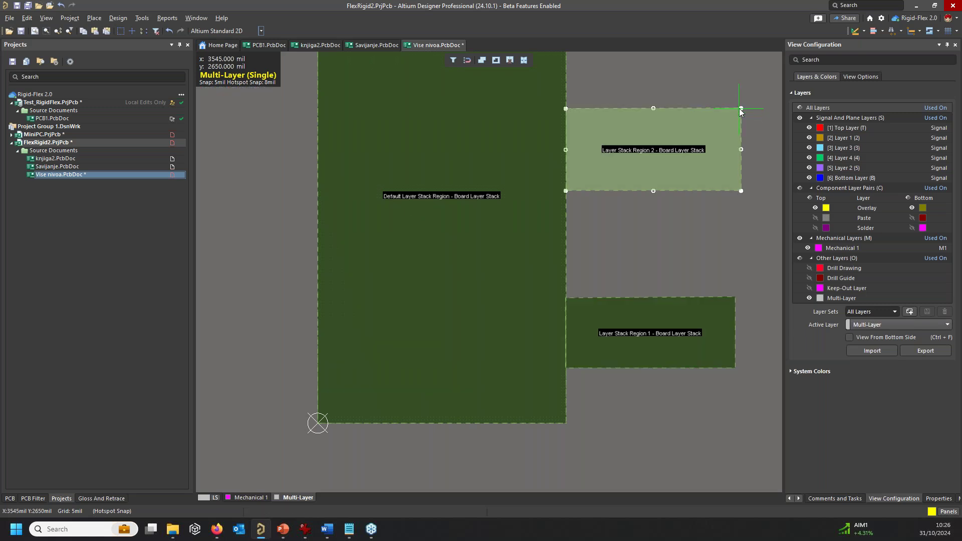
pyautogui.keyDown('ctrl'); pyautogui.scroll(-2, 707, 156); pyautogui.keyUp('ctrl')
pyautogui.moveTo(681, 151); pyautogui.dragTo(646, 281, button='right')
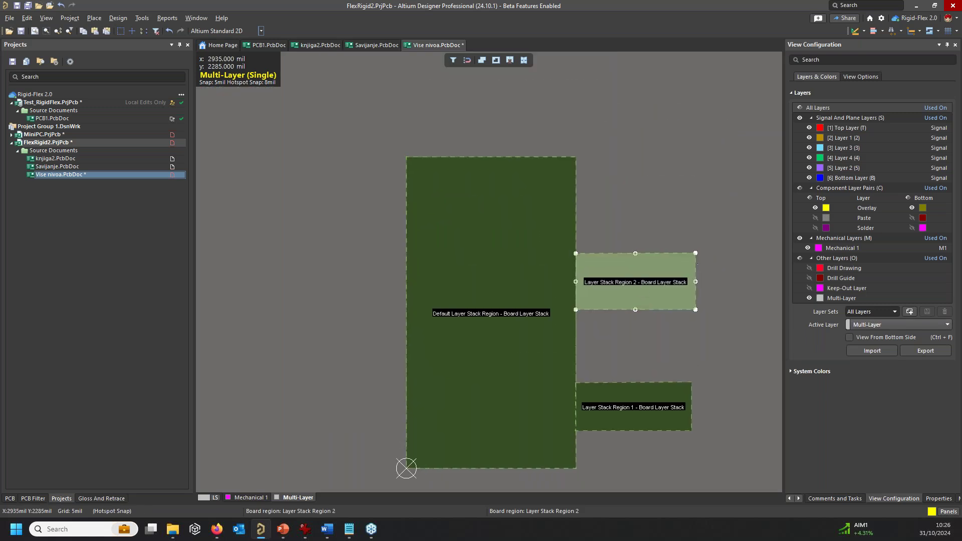
# Copy Layer Stack Region 2 and paste it, rotated to vertical, onto the board's top edge.
pyautogui.doubleClick(639, 298)
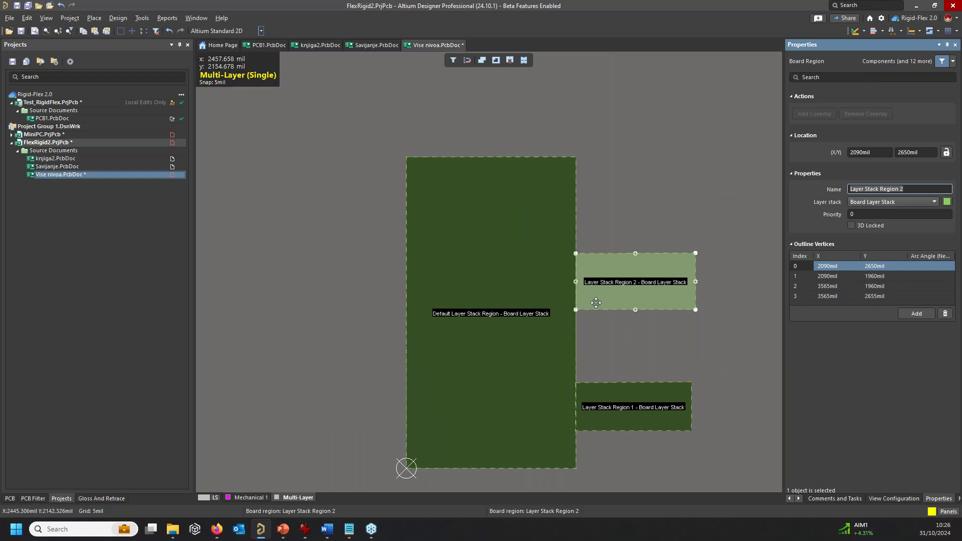
pyautogui.click(575, 310)
pyautogui.click(627, 158)
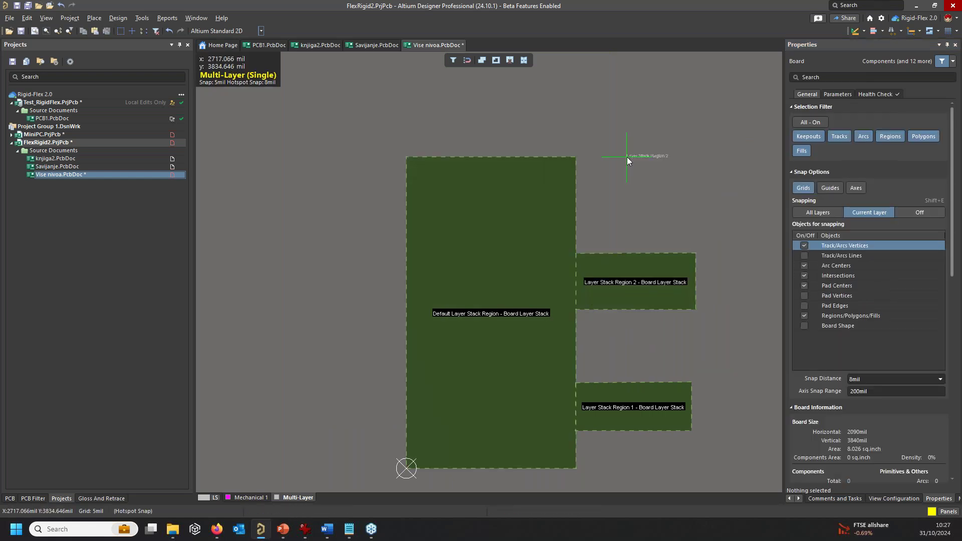
pyautogui.click(622, 255)
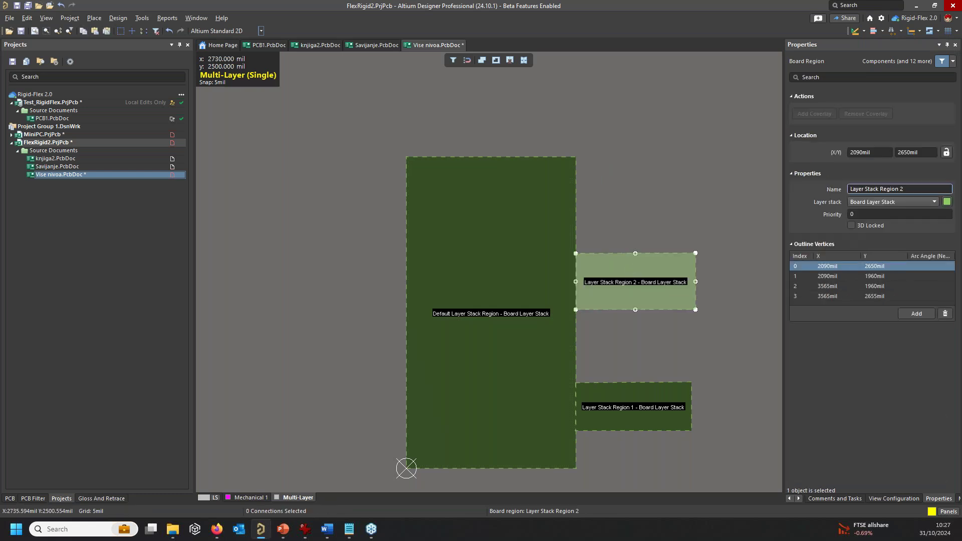
pyautogui.click(628, 266)
pyautogui.hotkey('ctrl', 'v')
pyautogui.press('space')
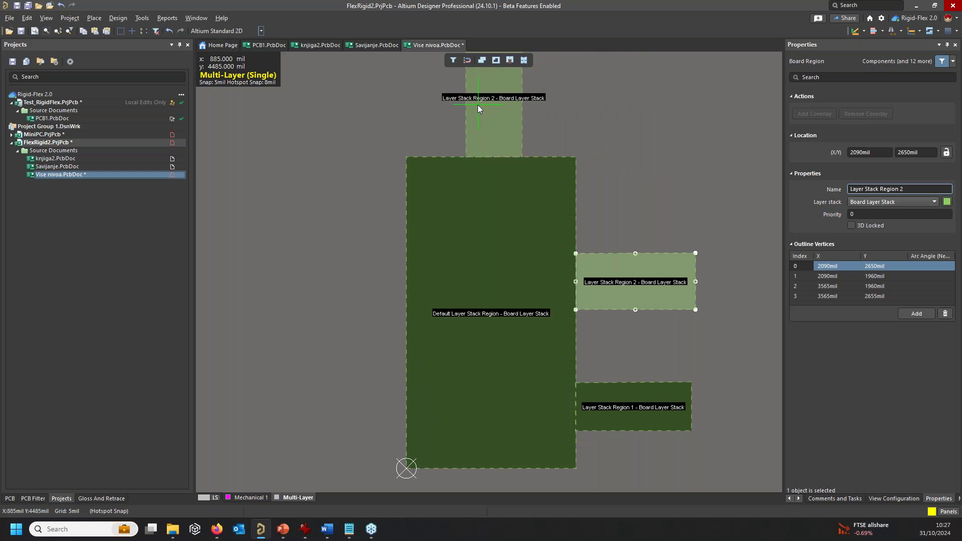
pyautogui.click(474, 112)
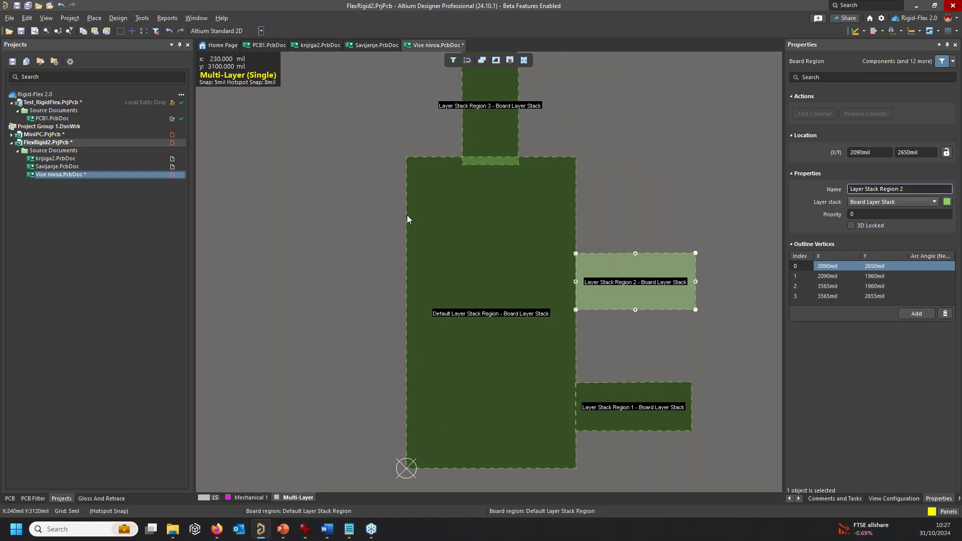
# Paste two more horizontal copies of the region on the board's left edge, one near the top and one near the bottom.
pyautogui.press('space')
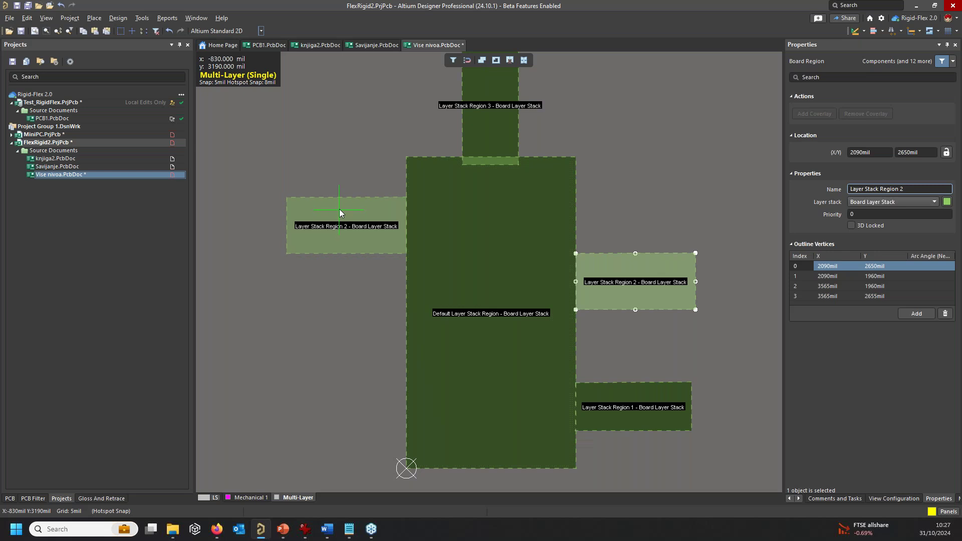
pyautogui.click(339, 209)
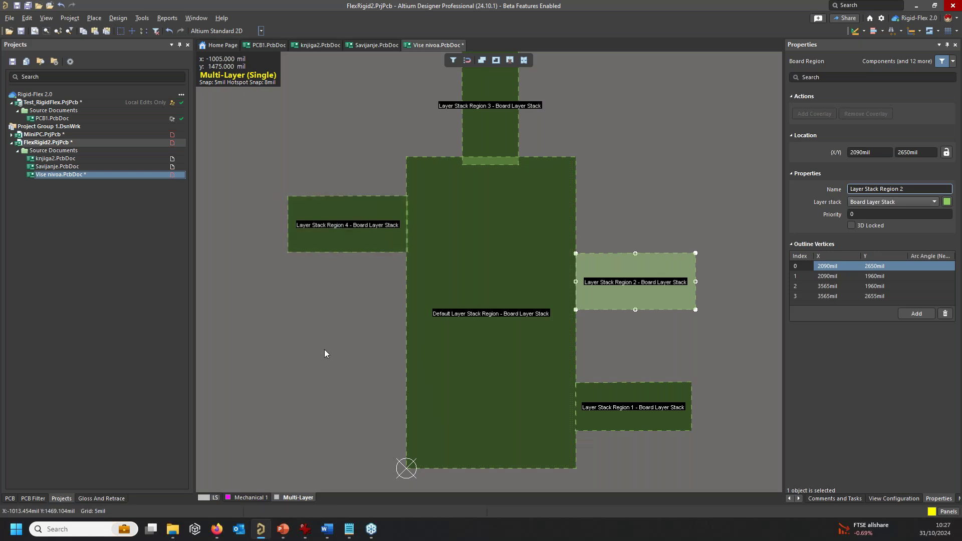
pyautogui.hotkey('ctrl', 'v')
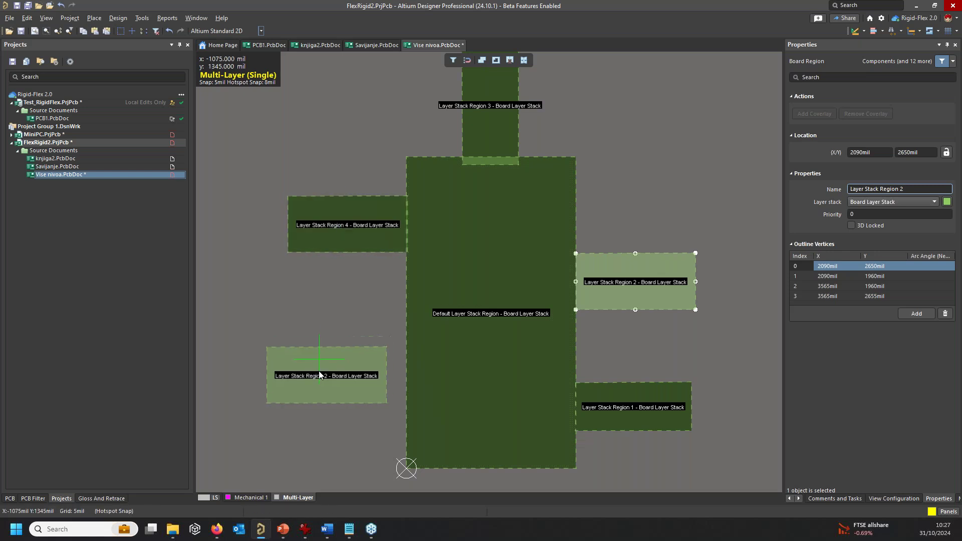
pyautogui.click(342, 398)
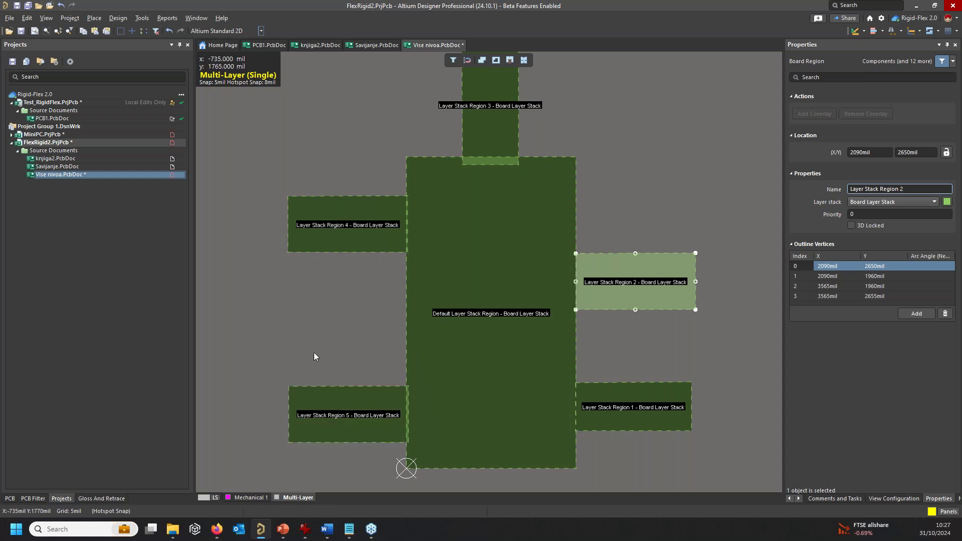
# Check the default region's properties, and try the 3D Locked option on Layer Stack Region 1, switching it off again.
pyautogui.keyDown('ctrl'); pyautogui.scroll(2, 545, 377); pyautogui.keyUp('ctrl')
pyautogui.scroll(2, 435, 253)
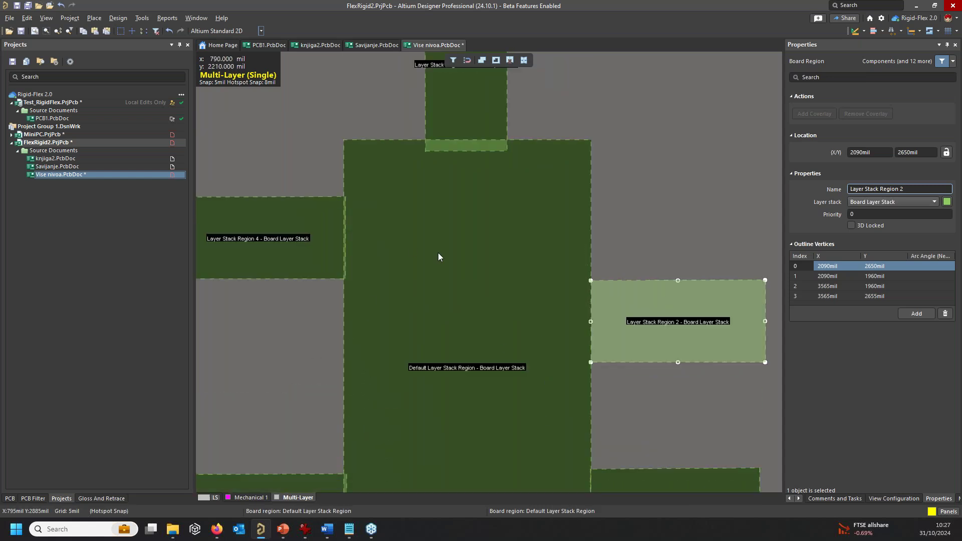
pyautogui.keyDown('ctrl'); pyautogui.scroll(-2, 438, 253); pyautogui.keyUp('ctrl')
pyautogui.keyDown('ctrl'); pyautogui.scroll(-1, 438, 255); pyautogui.keyUp('ctrl')
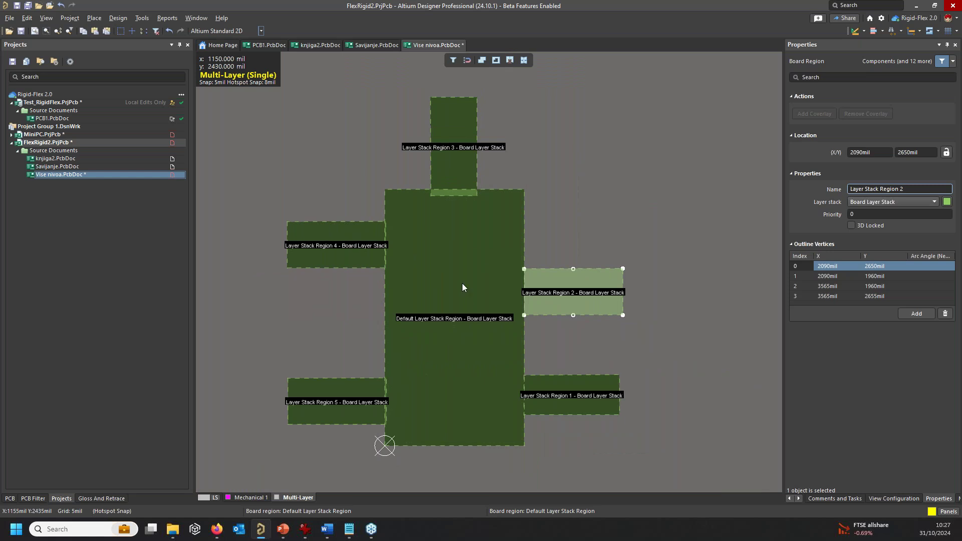
pyautogui.scroll(-2, 461, 283)
pyautogui.click(458, 226)
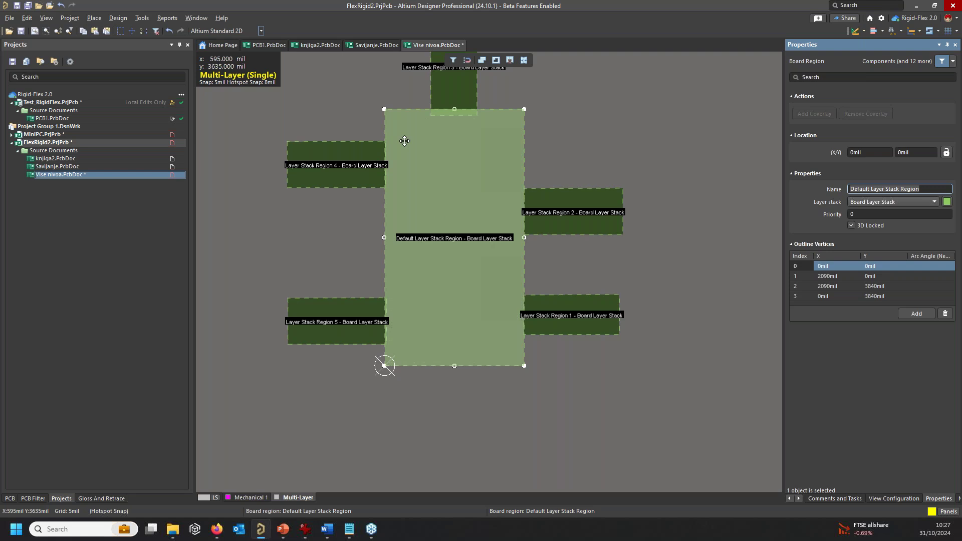
pyautogui.click(585, 307)
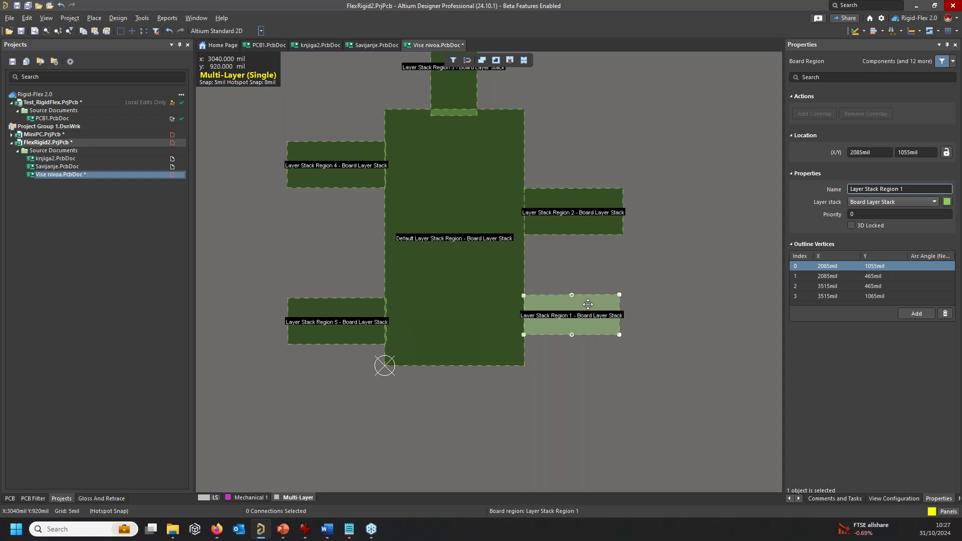
pyautogui.click(850, 225)
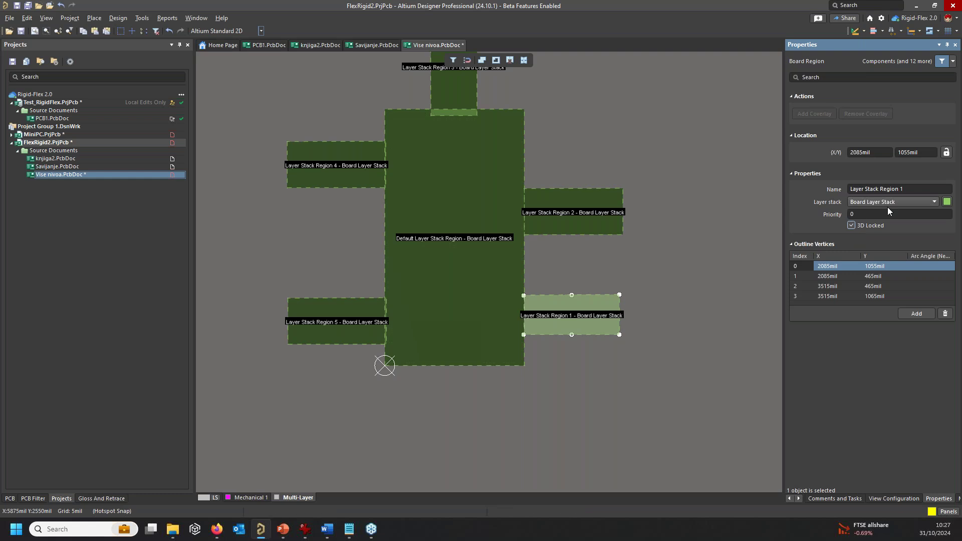
pyautogui.click(851, 225)
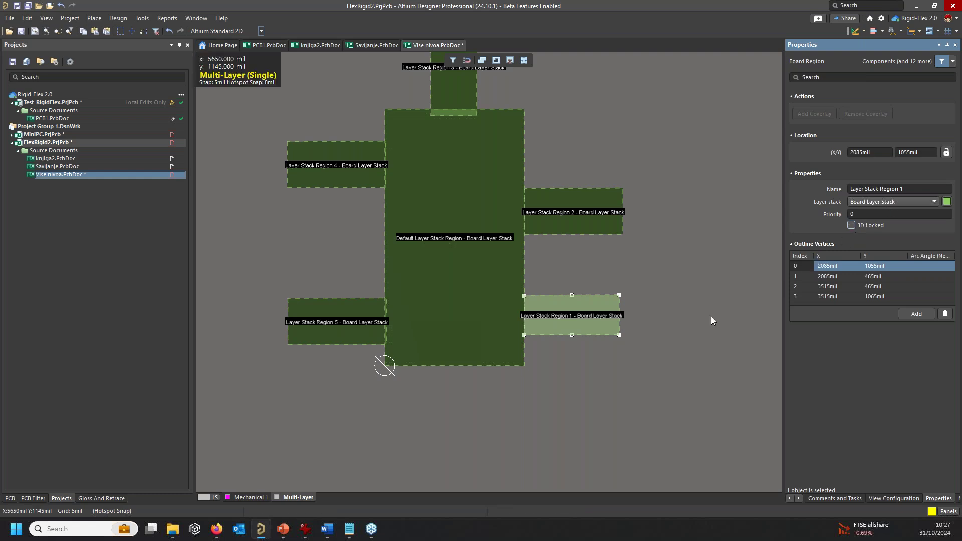
# Assign the F1 layer stack to Layer Stack Region 1 and set its colour to light red.
pyautogui.click(586, 324)
pyautogui.click(584, 324)
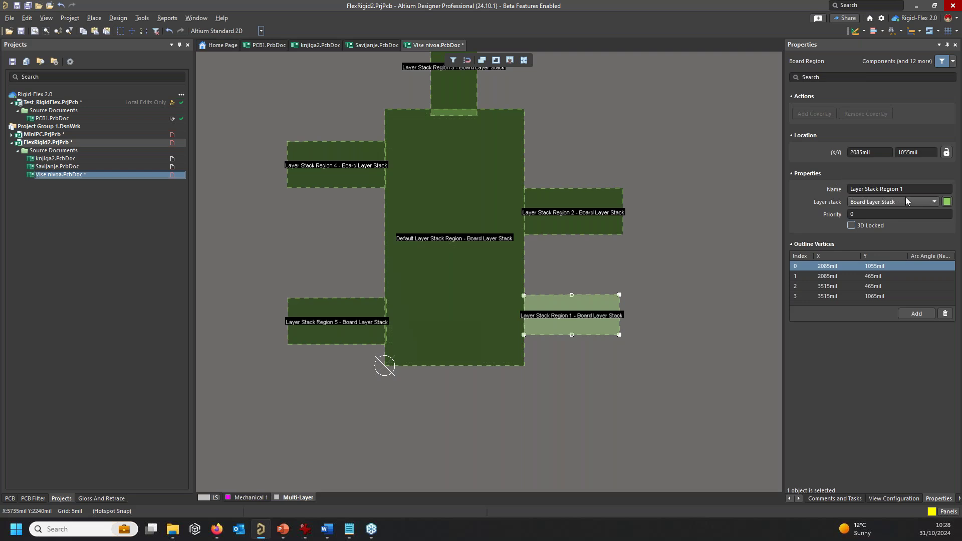
pyautogui.click(935, 201)
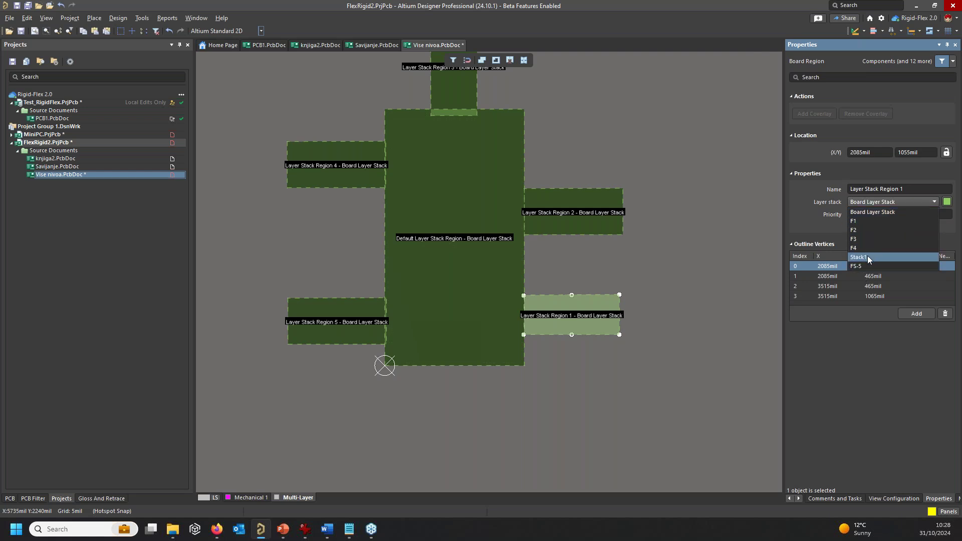
pyautogui.click(861, 221)
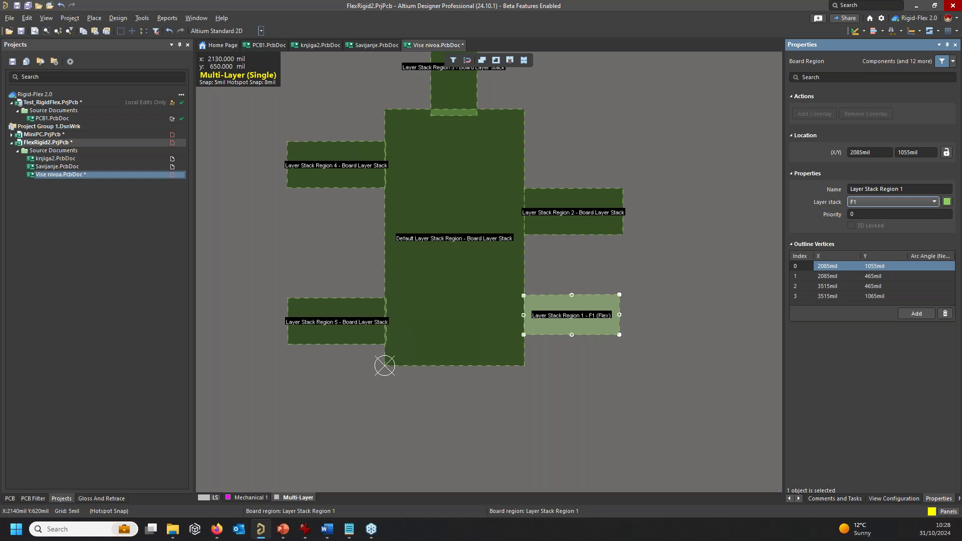
pyautogui.click(947, 202)
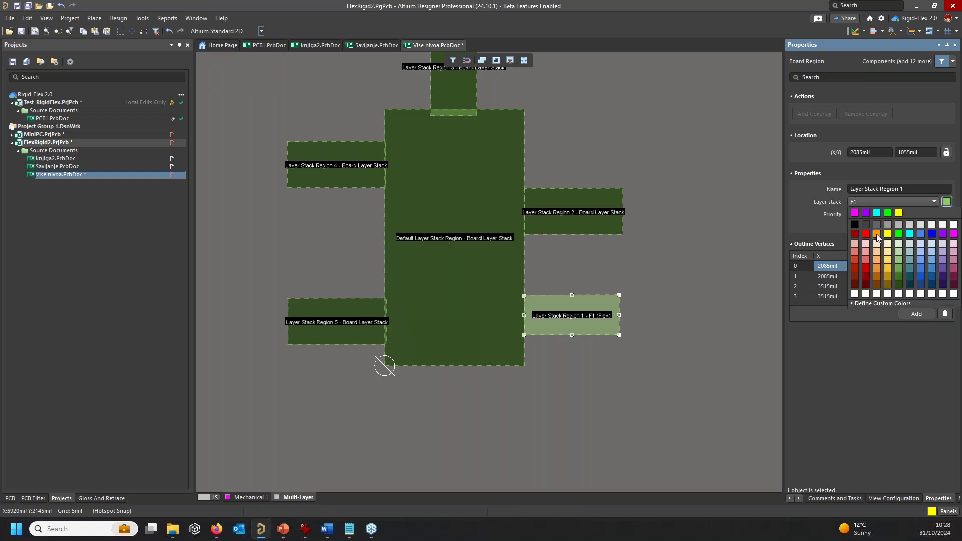
pyautogui.click(864, 257)
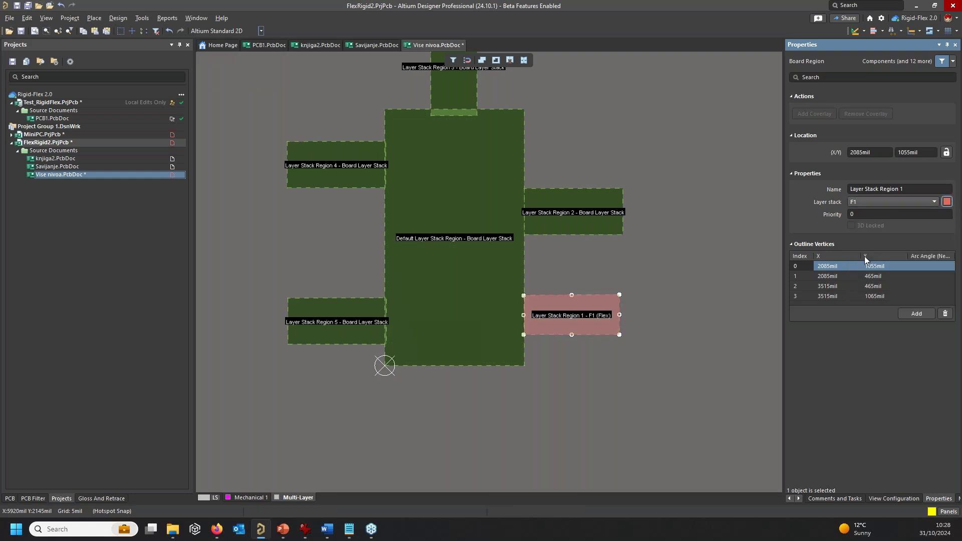
# Assign the F2 layer stack to Layer Stack Region 2 on the board's right edge.
pyautogui.click(603, 220)
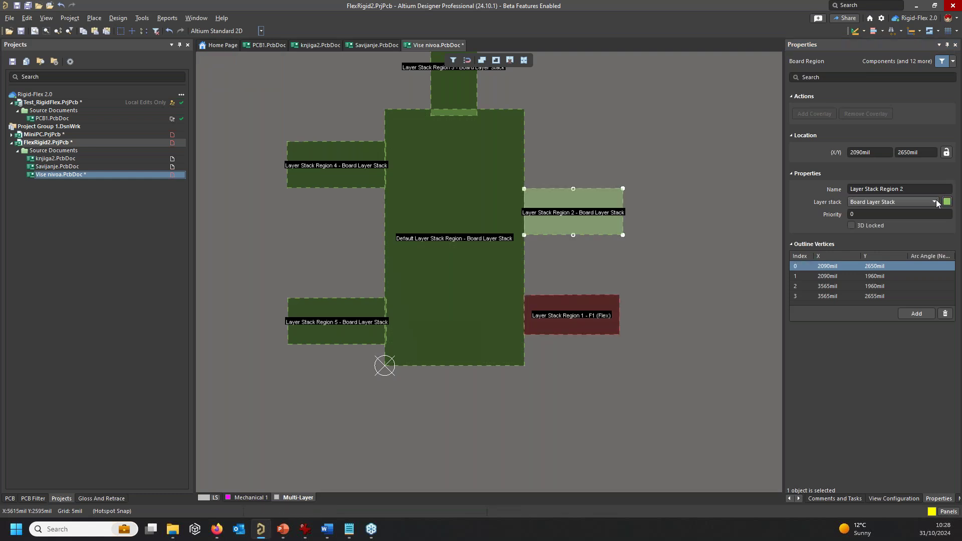
pyautogui.click(908, 201)
pyautogui.click(871, 229)
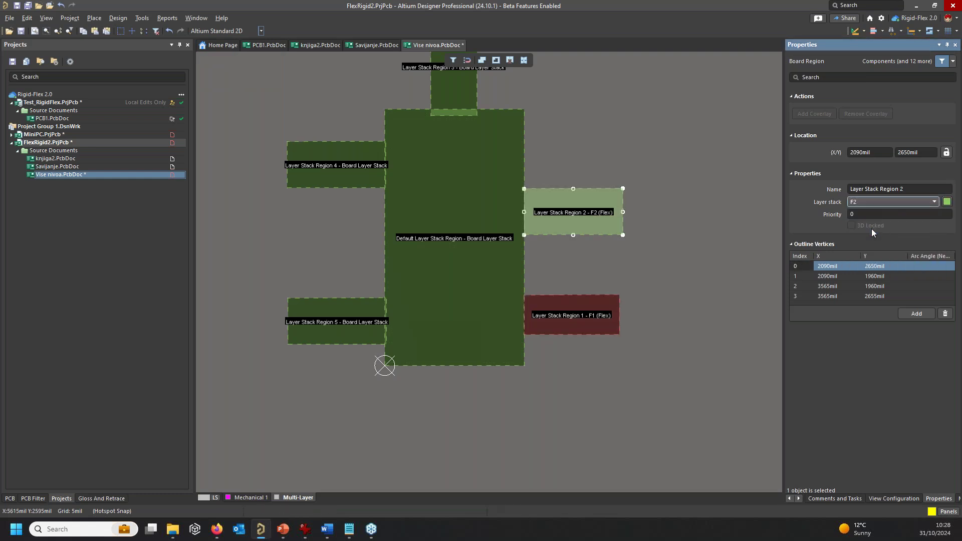
# Set the colour of Layer Stack Region 2 to light orange.
pyautogui.click(947, 201)
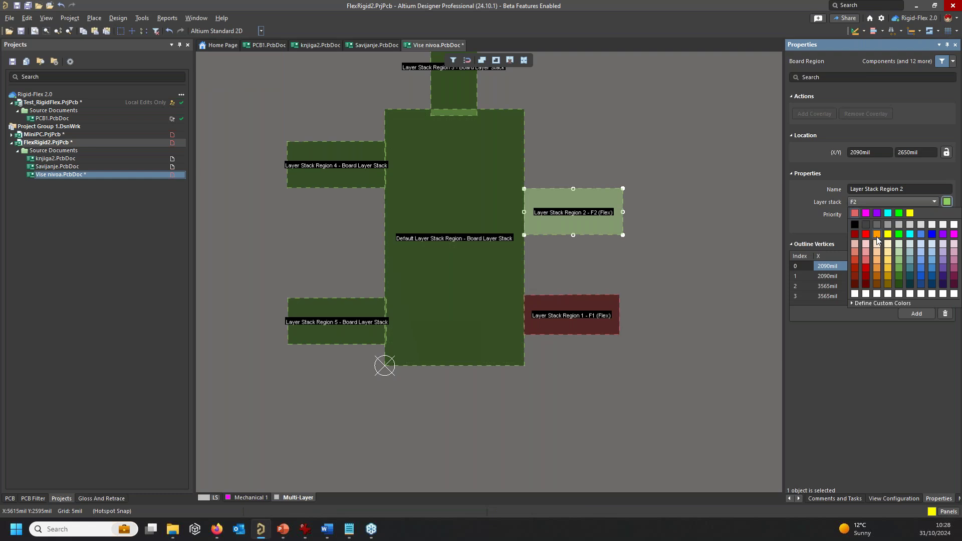
pyautogui.click(878, 259)
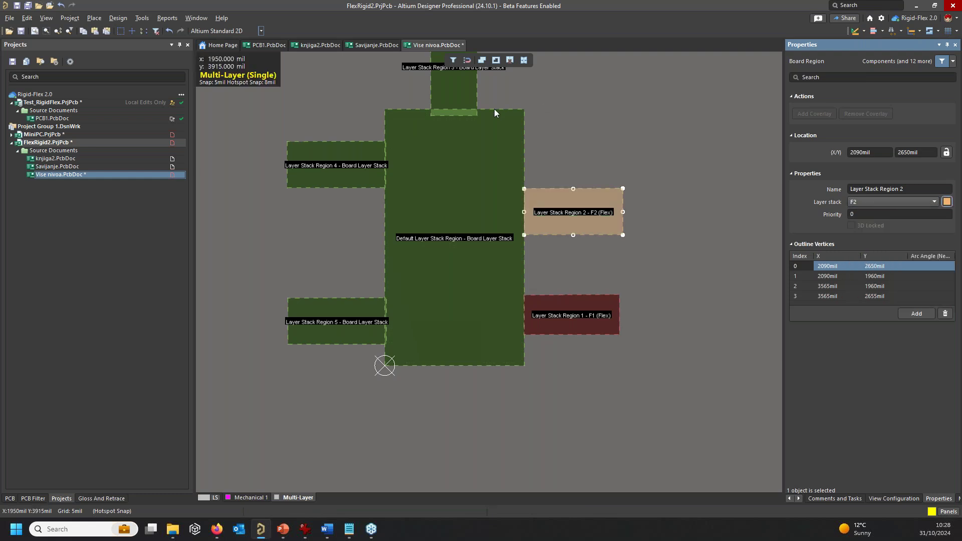
# Assign the F3 layer stack to Layer Stack Region 3 and set its colour to light yellow.
pyautogui.click(459, 98)
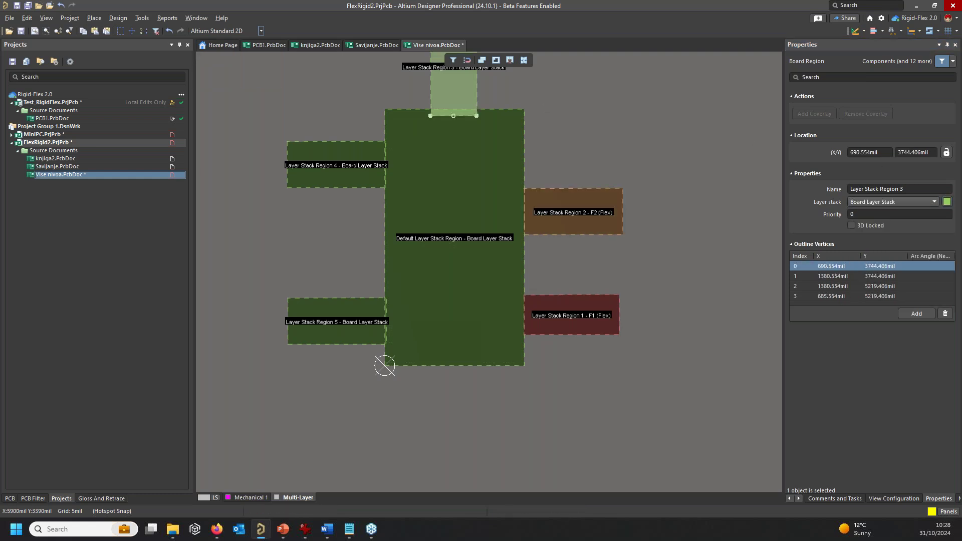
pyautogui.click(934, 202)
pyautogui.click(881, 241)
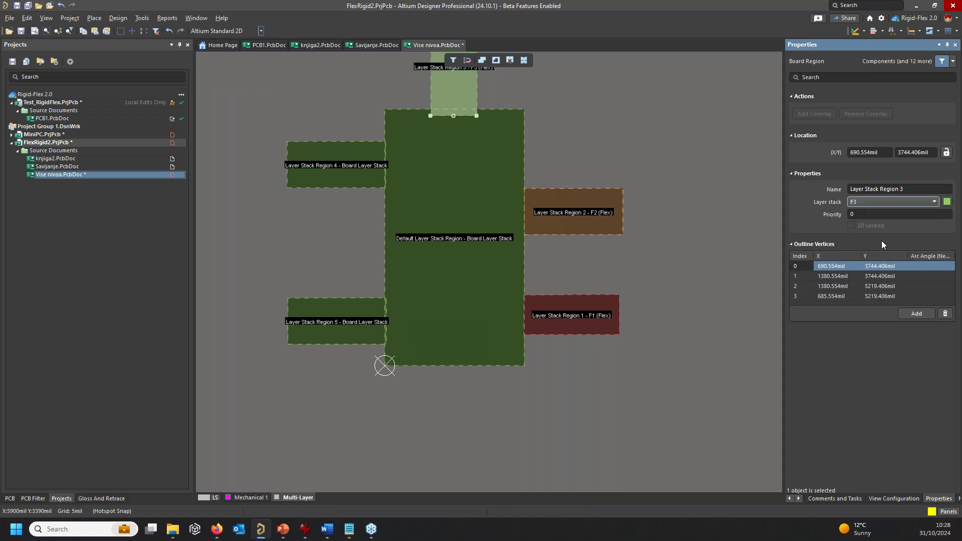
pyautogui.click(946, 202)
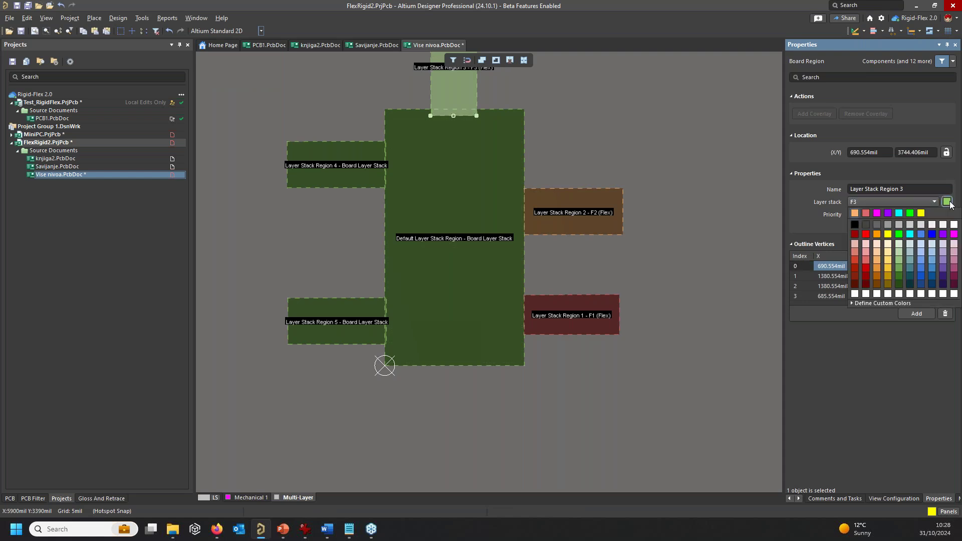
pyautogui.click(888, 251)
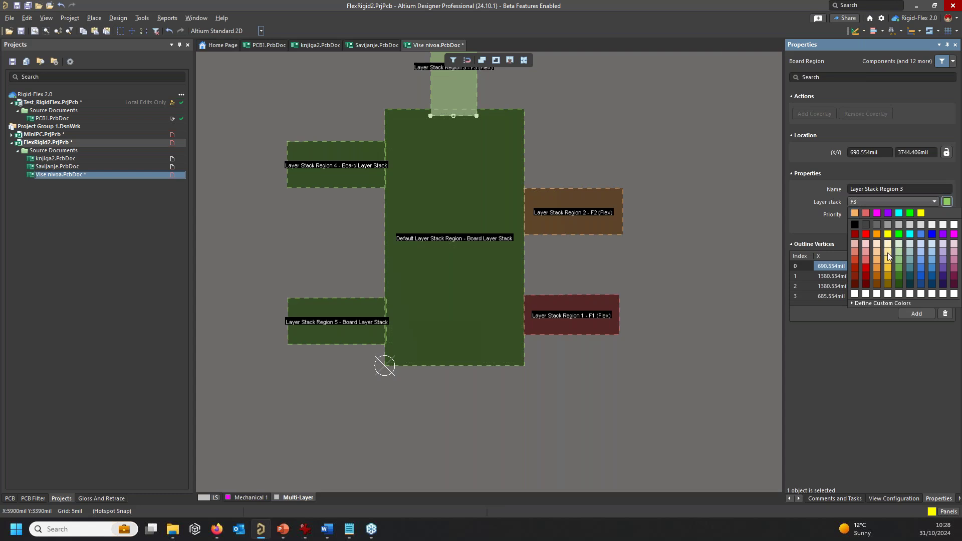
# Assign the F4 layer stack to Layer Stack Region 4 and set its colour to light green.
pyautogui.click(343, 170)
pyautogui.click(933, 202)
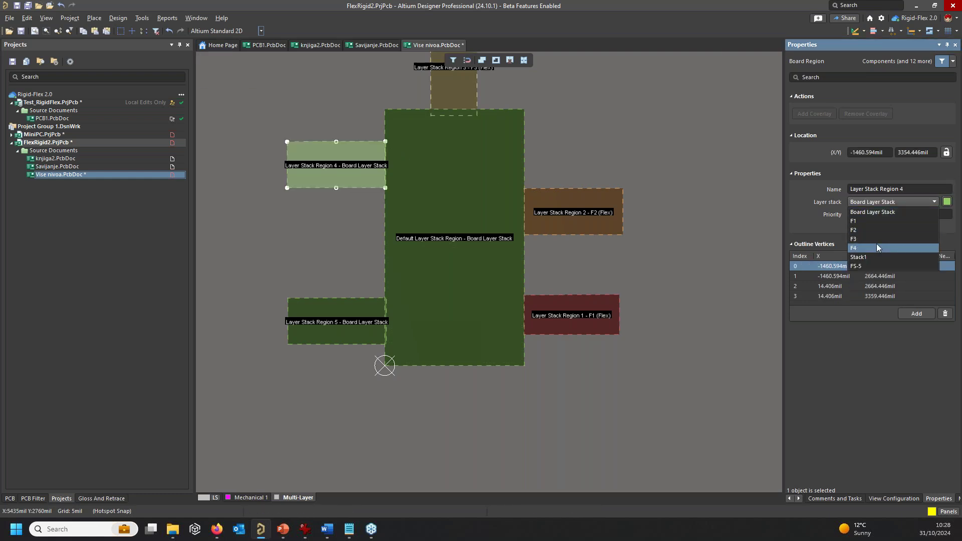
pyautogui.click(876, 249)
pyautogui.click(946, 201)
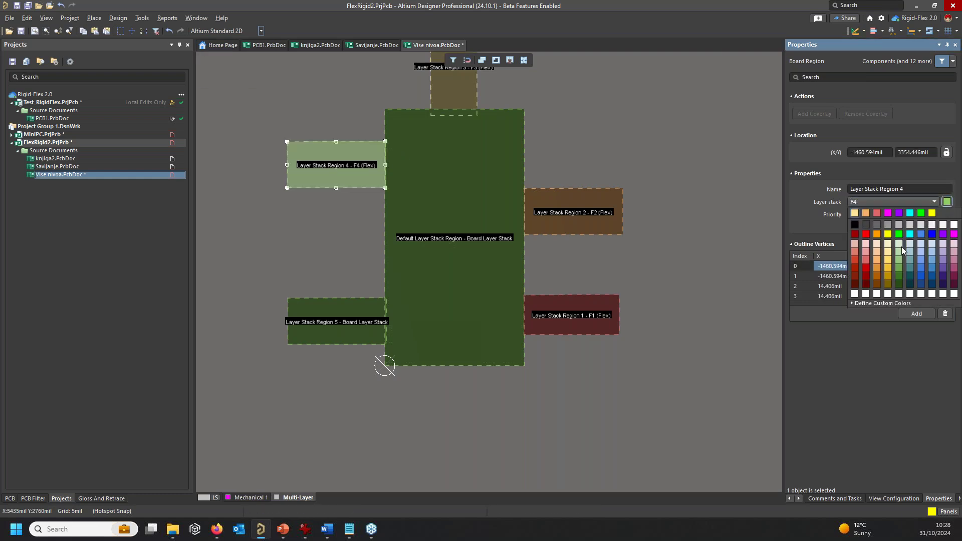
pyautogui.click(298, 235)
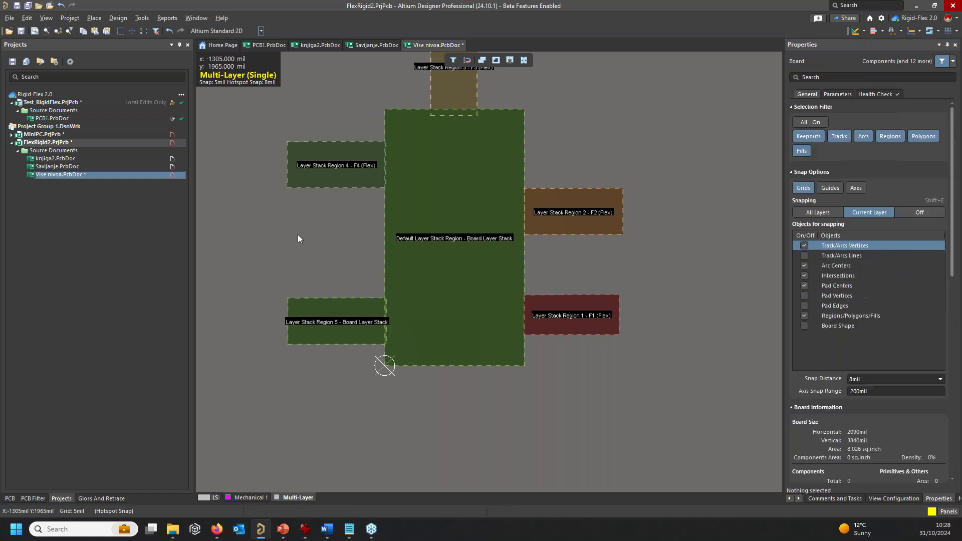
# Assign the FS-5 layer stack to Layer Stack Region 5 and set its colour to light grey-blue.
pyautogui.click(337, 319)
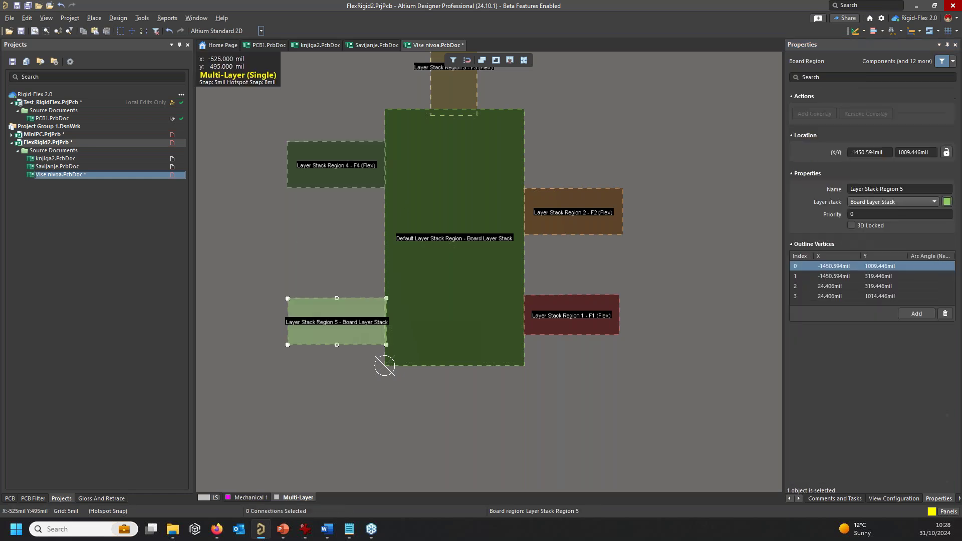
pyautogui.click(909, 203)
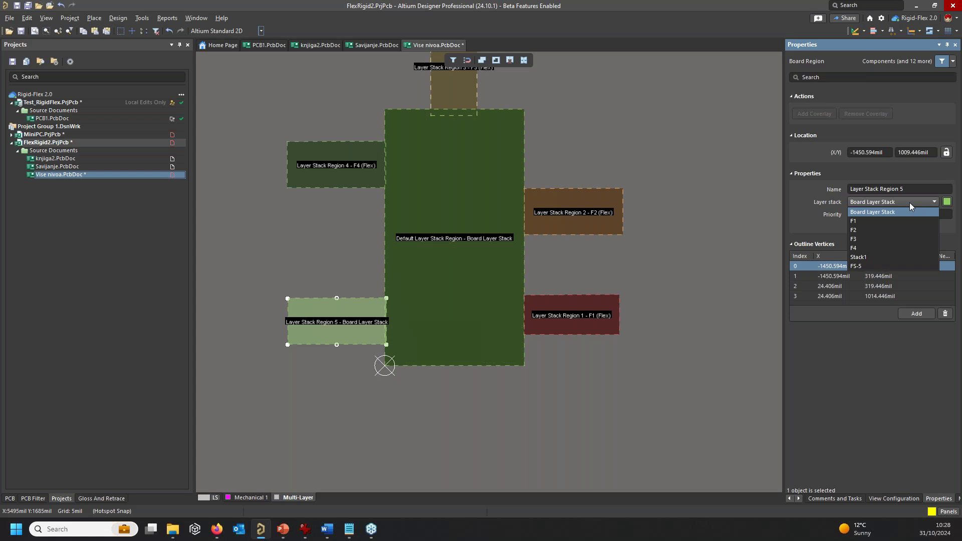
pyautogui.click(873, 264)
pyautogui.click(948, 203)
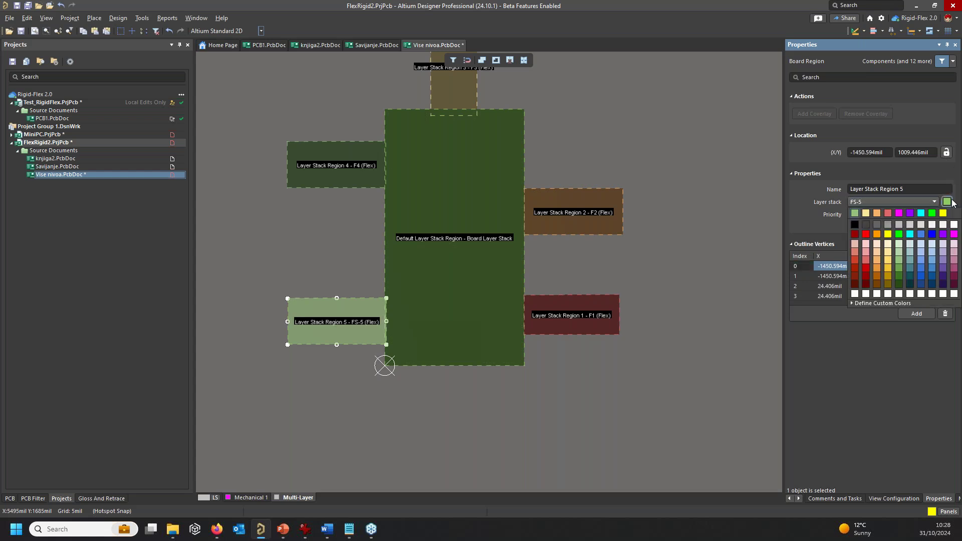
pyautogui.click(910, 251)
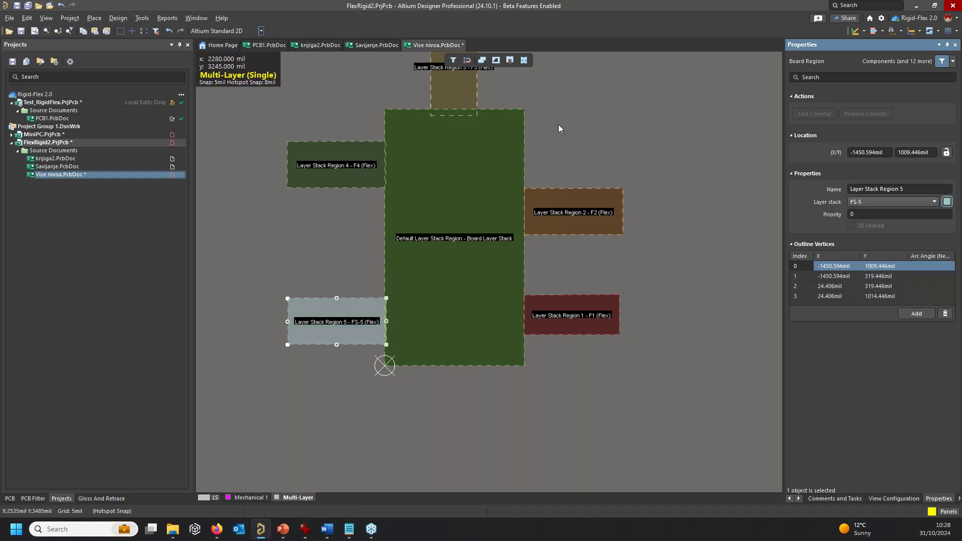
pyautogui.click(579, 99)
# Try moving Layer Stack Region 2 on top of Layer Stack Region 1, and undo the move.
pyautogui.keyDown('ctrl'); pyautogui.scroll(-2, 541, 170); pyautogui.keyUp('ctrl')
pyautogui.scroll(3, 450, 187)
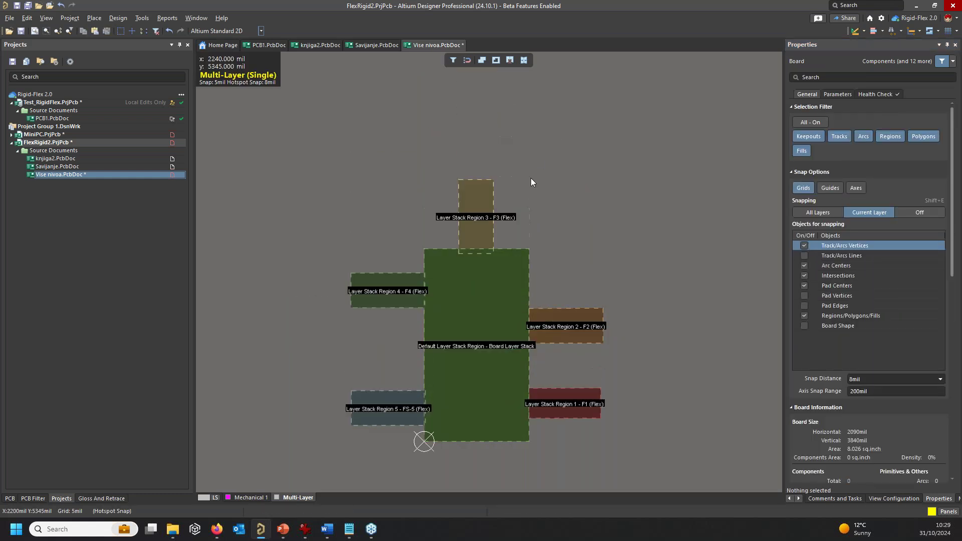
pyautogui.keyDown('ctrl'); pyautogui.scroll(2, 473, 284); pyautogui.keyUp('ctrl')
pyautogui.scroll(-3, 521, 182)
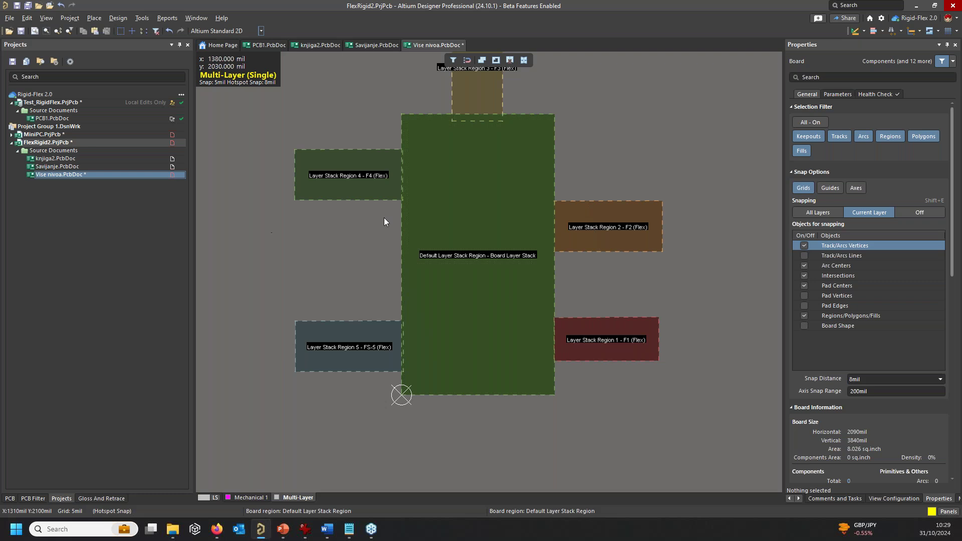
pyautogui.keyDown('ctrl'); pyautogui.scroll(-1, 566, 258); pyautogui.keyUp('ctrl')
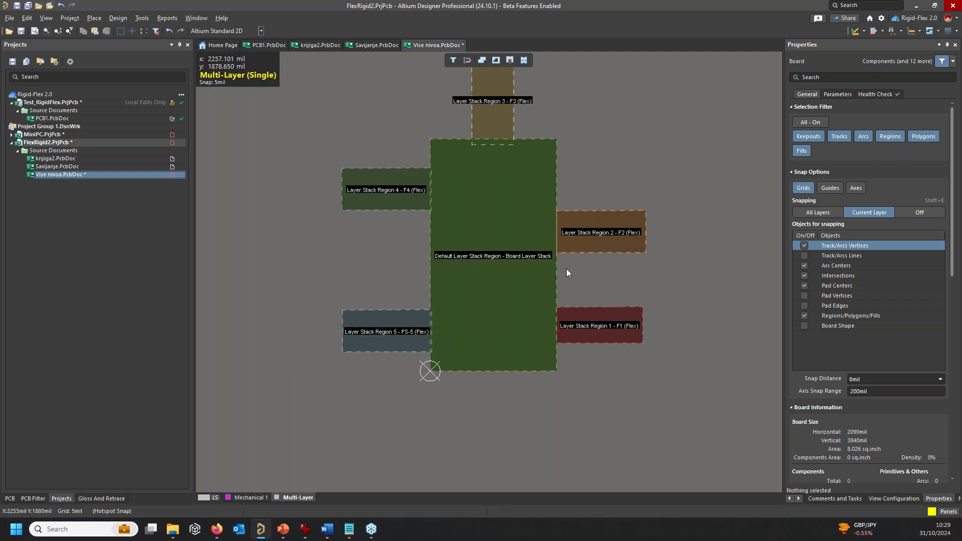
pyautogui.moveTo(593, 242); pyautogui.dragTo(601, 347)
pyautogui.keyDown('ctrl'); pyautogui.scroll(2, 571, 344); pyautogui.keyUp('ctrl')
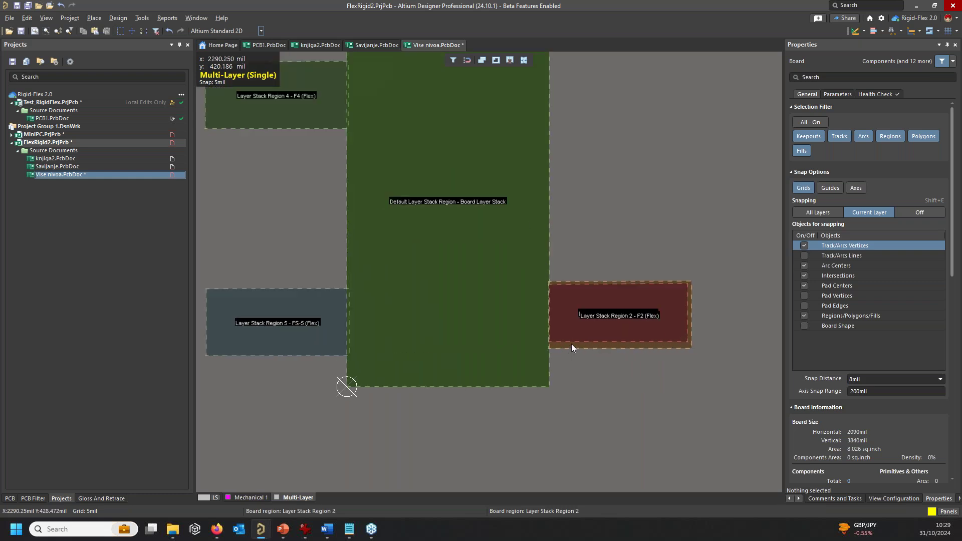
pyautogui.keyDown('ctrl'); pyautogui.scroll(-2, 657, 392); pyautogui.keyUp('ctrl')
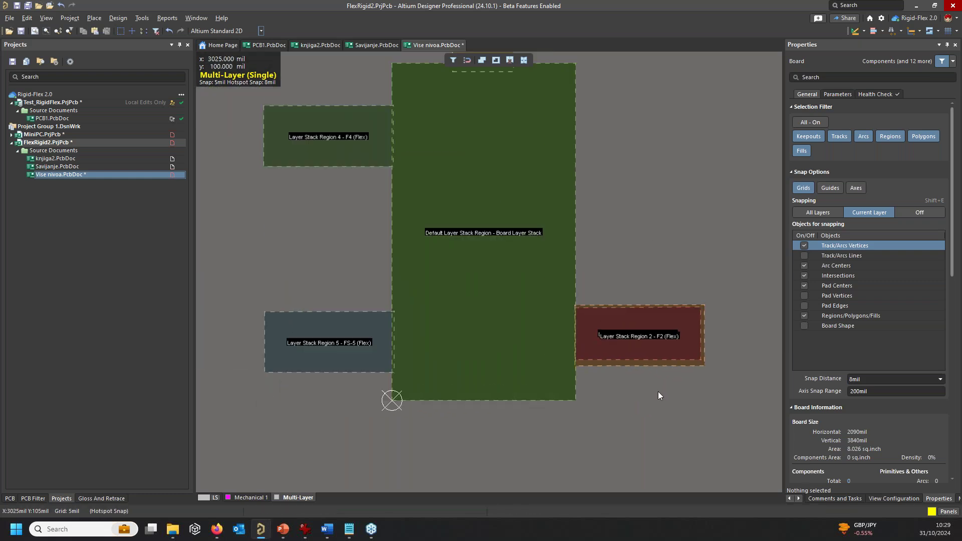
pyautogui.hotkey('ctrl', 'z')
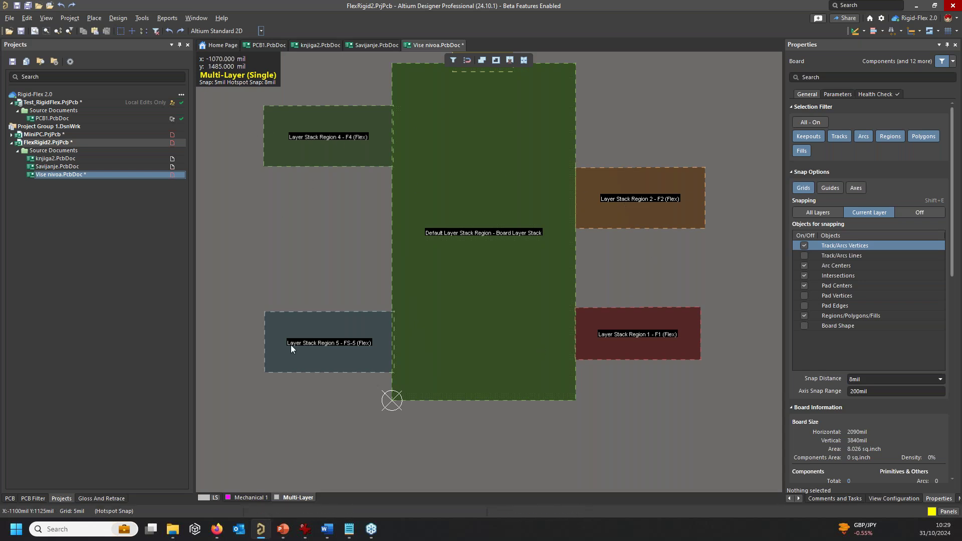
# Examine the board with its flex regions in 3D from a tilted angle, check it in 2D, and return to board planning.
pyautogui.moveTo(610, 186); pyautogui.dragTo(625, 236, button='right')
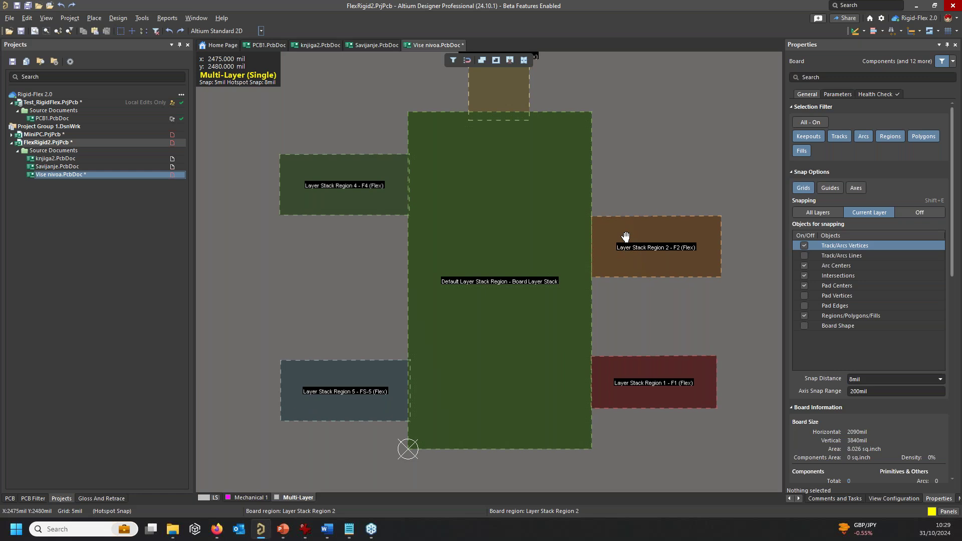
pyautogui.press('3')
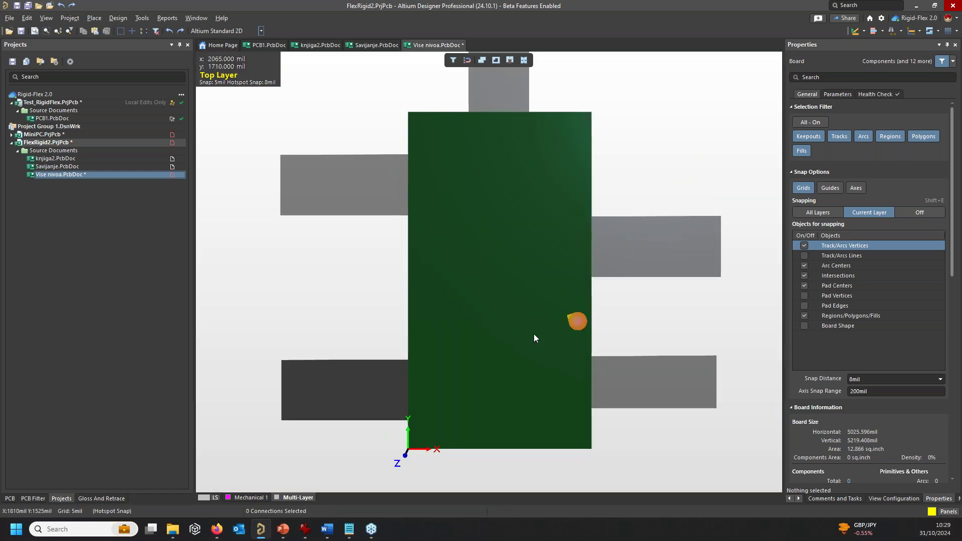
pyautogui.keyDown('shift'); pyautogui.moveTo(509, 347); pyautogui.dragTo(430, 380, button='right'); pyautogui.keyUp('shift')
pyautogui.keyDown('ctrl'); pyautogui.scroll(-2, 452, 304); pyautogui.keyUp('ctrl')
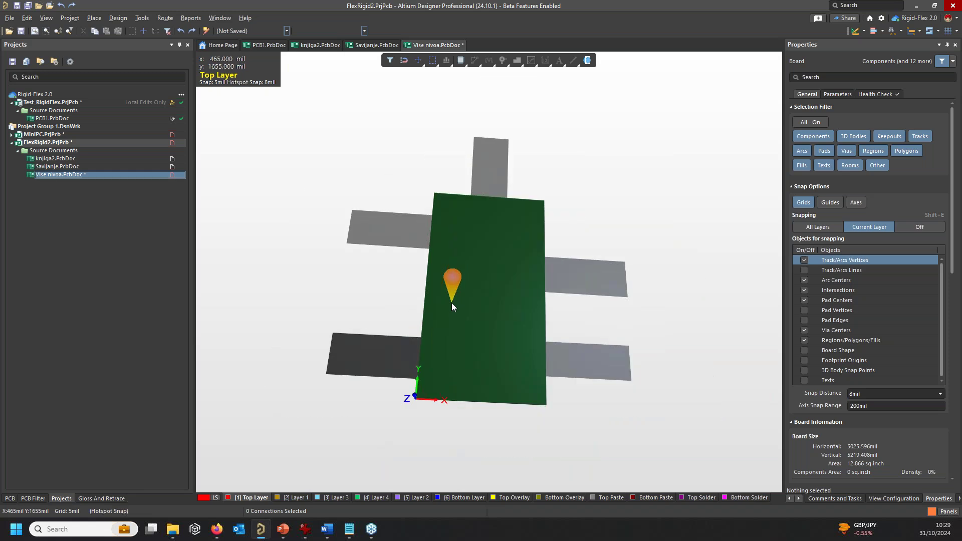
pyautogui.press('2')
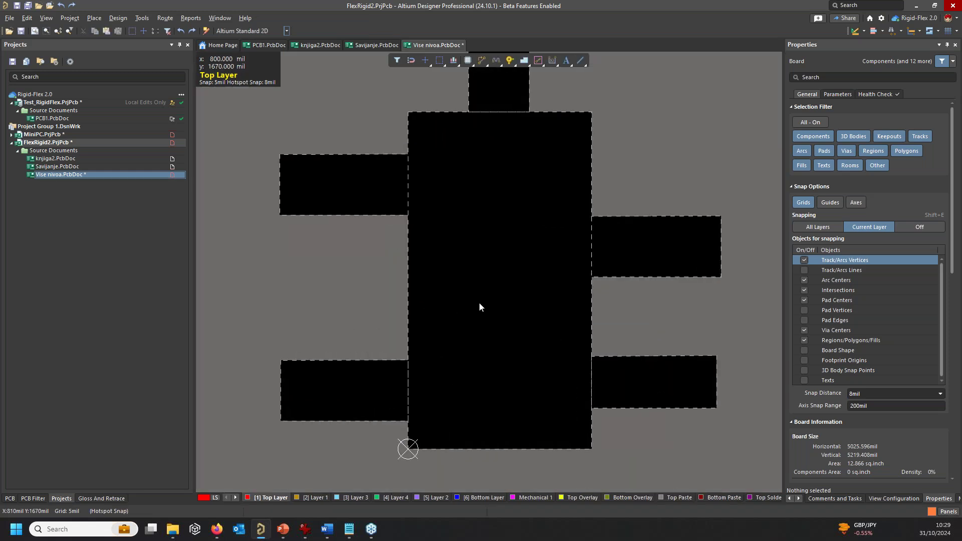
pyautogui.press('1')
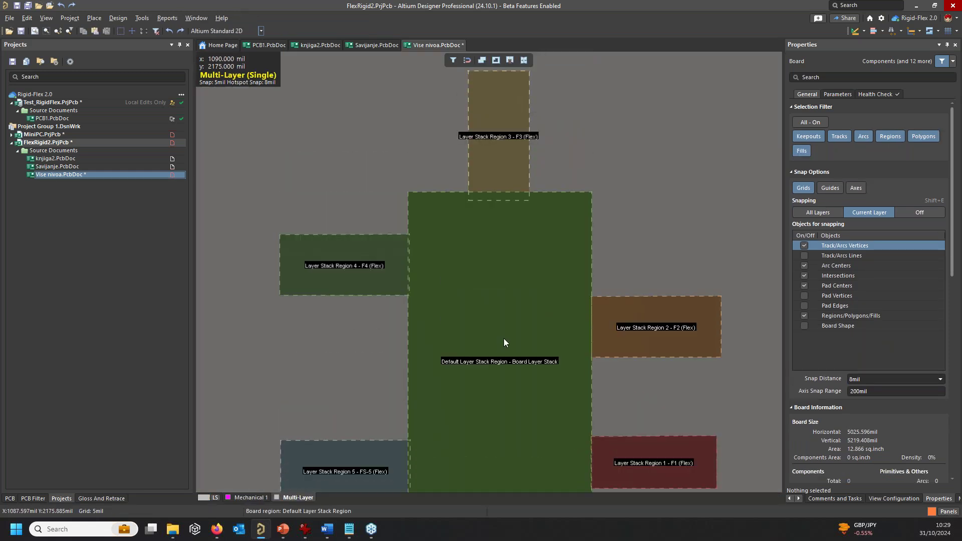
# Define one vertical bending line across the middle of Layer Stack Region 4 and another across the middle of Layer Stack Region 5.
pyautogui.scroll(-2, 506, 257)
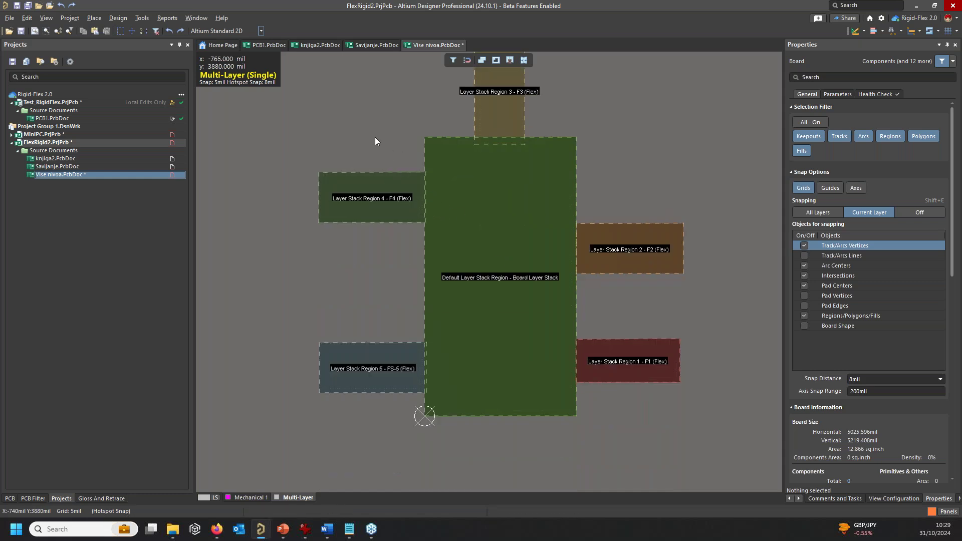
pyautogui.click(119, 18)
pyautogui.moveTo(97, 19)
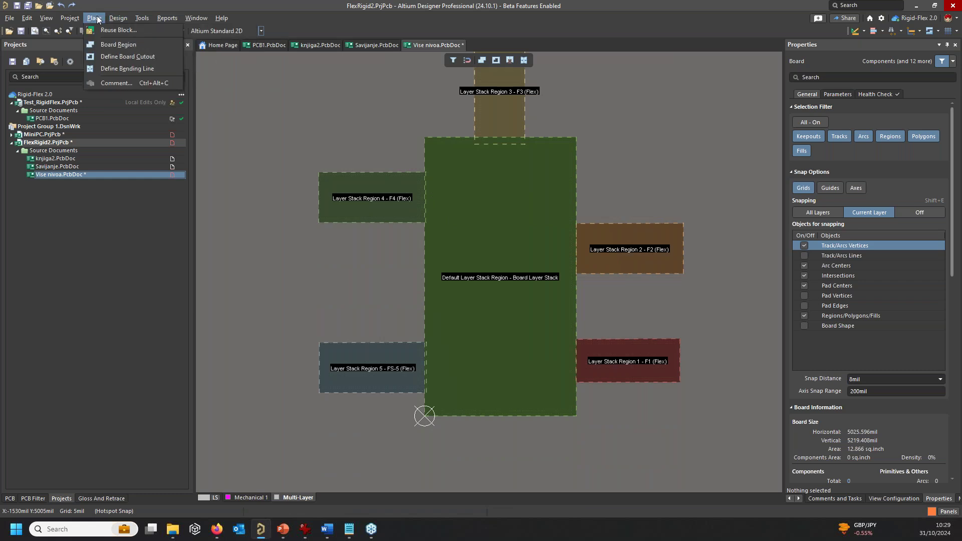
pyautogui.click(130, 71)
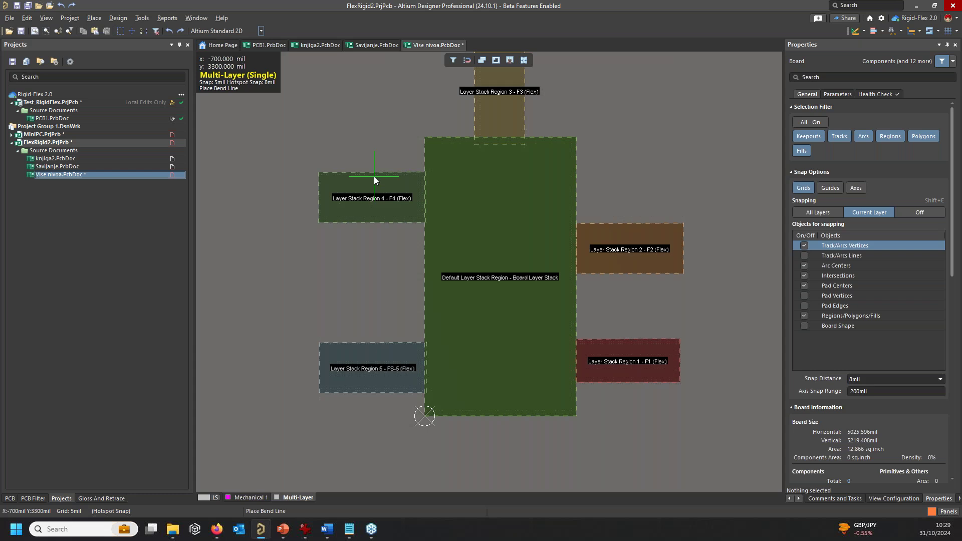
pyautogui.click(373, 176)
pyautogui.click(374, 217)
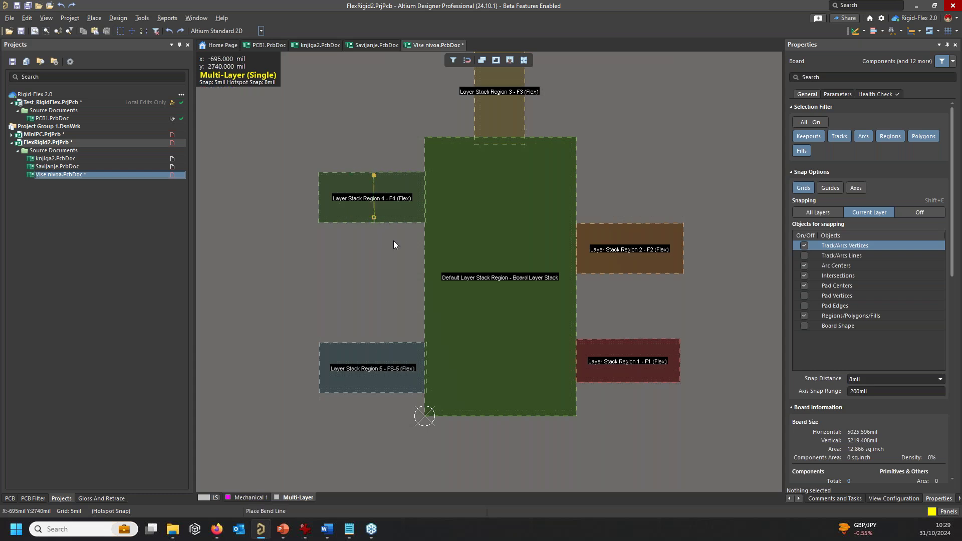
pyautogui.click(375, 348)
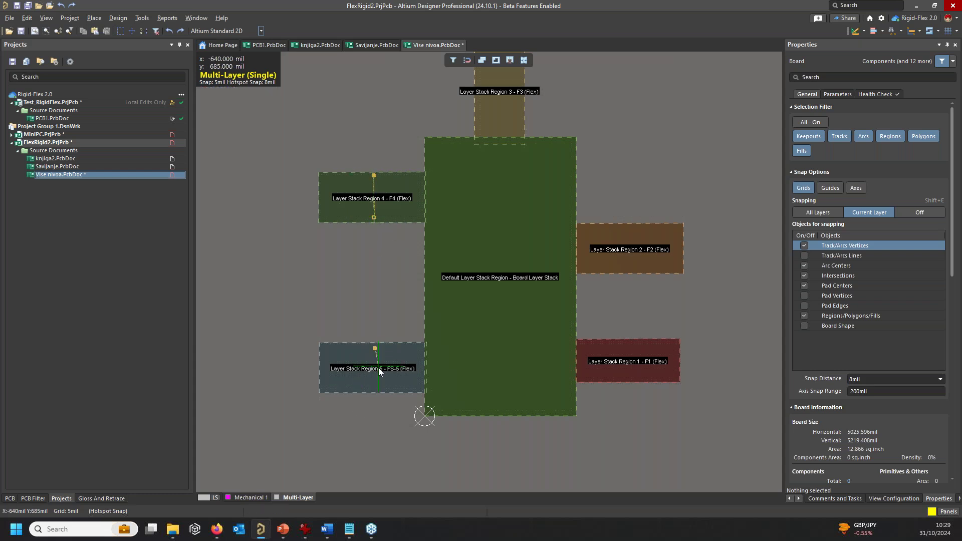
pyautogui.click(376, 385)
# Place two vertical bending lines across Layer Stack Region 1, one near the board edge and one farther out.
pyautogui.click(592, 346)
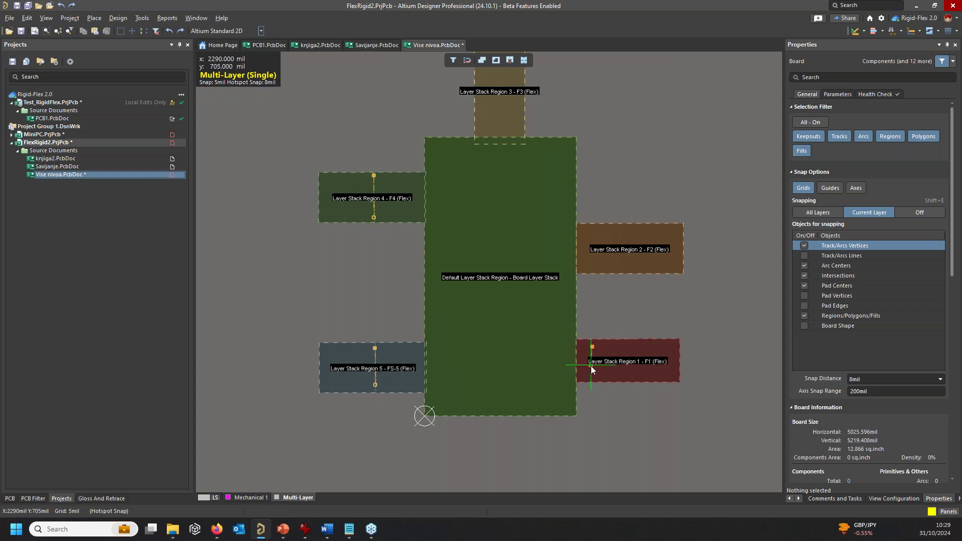
pyautogui.click(594, 374)
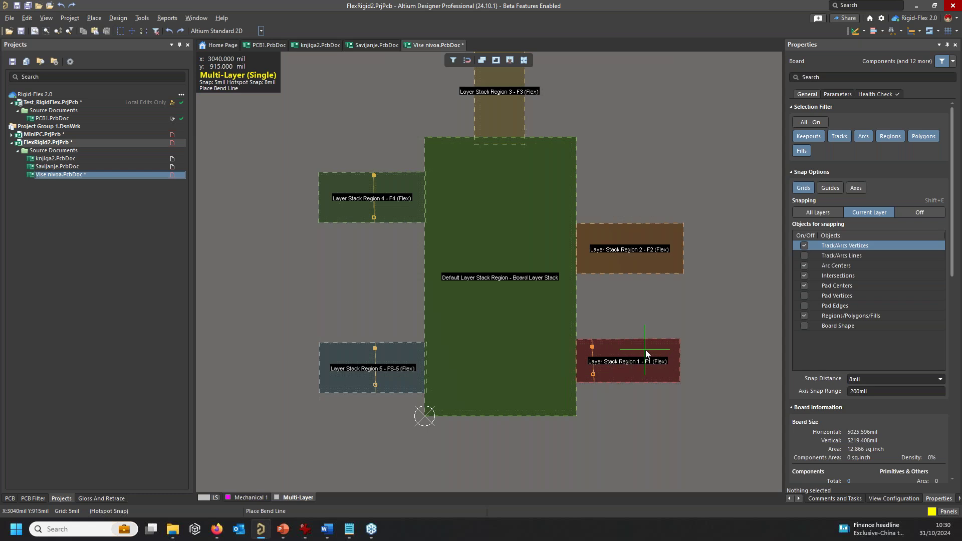
pyautogui.click(645, 347)
pyautogui.click(646, 375)
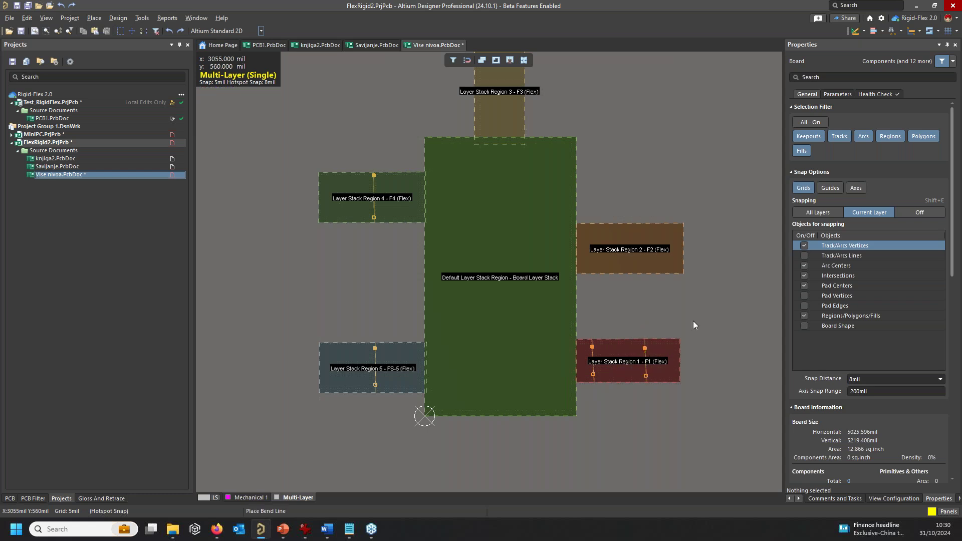
# Place one vertical bending line across the middle of Layer Stack Region 2, between its upper and lower edges.
pyautogui.click(599, 232)
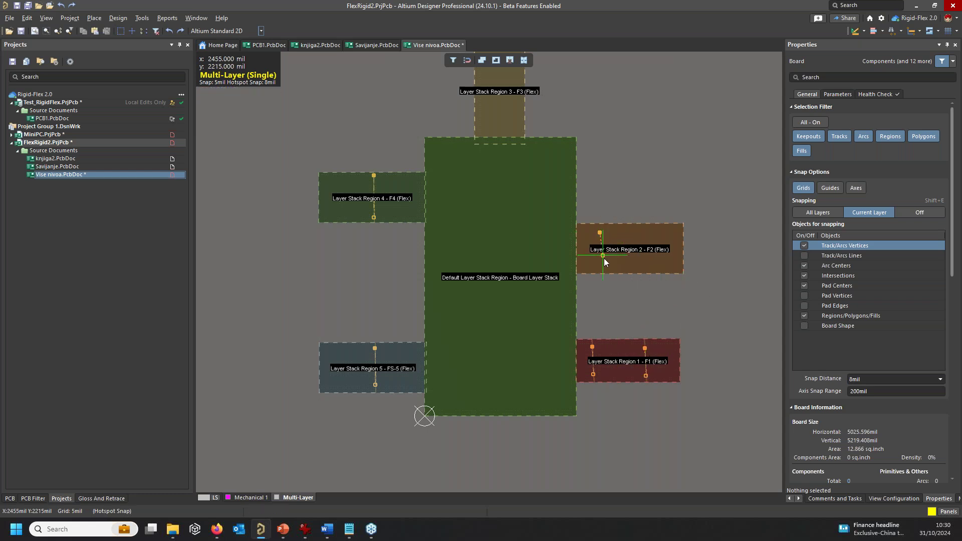
pyautogui.rightClick(602, 263)
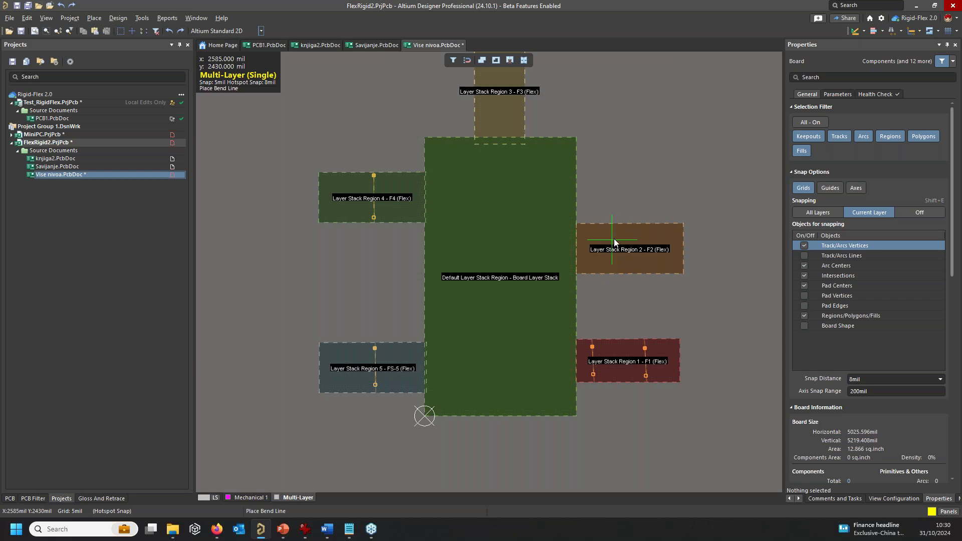
pyautogui.click(623, 232)
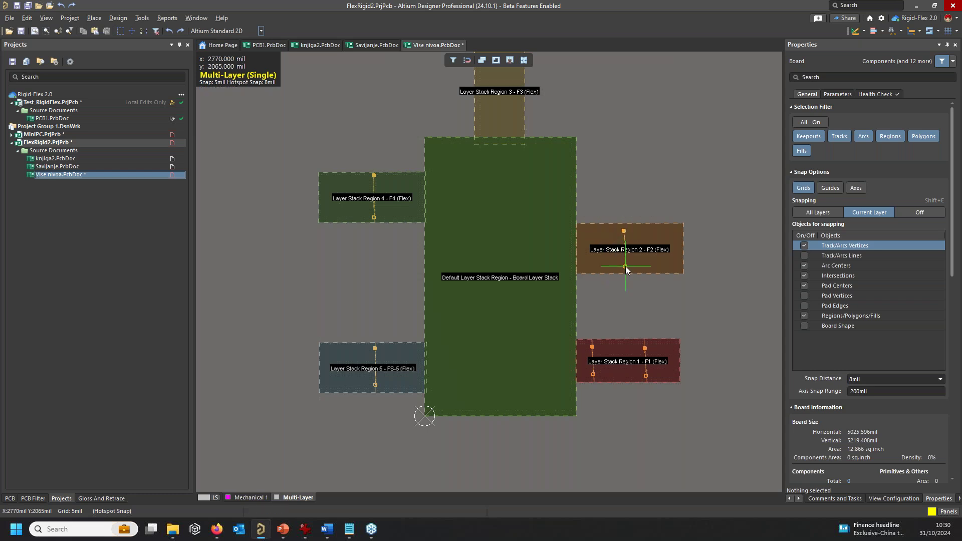
pyautogui.click(625, 267)
# Place one horizontal bending line across the middle of Layer Stack Region 3 and finish placing bending lines.
pyautogui.scroll(3, 486, 247)
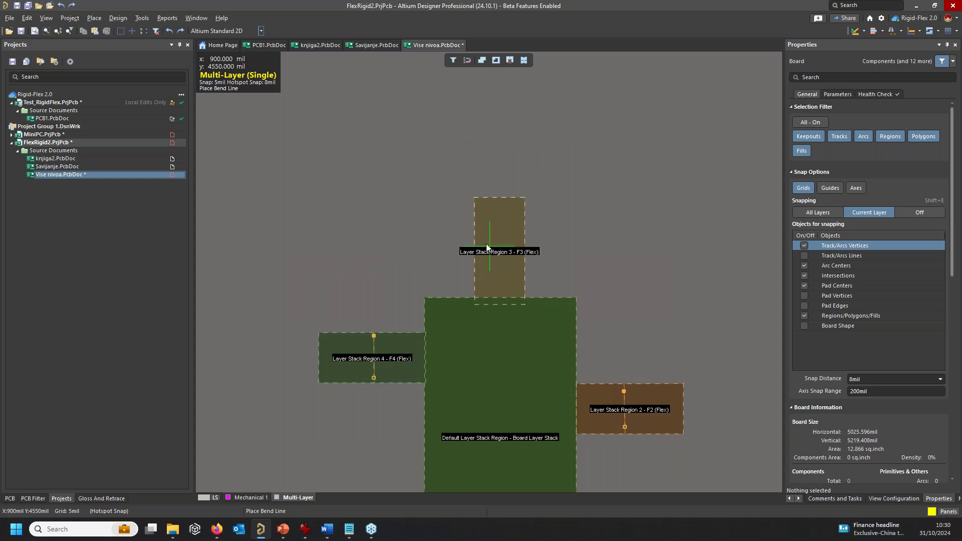
pyautogui.click(480, 245)
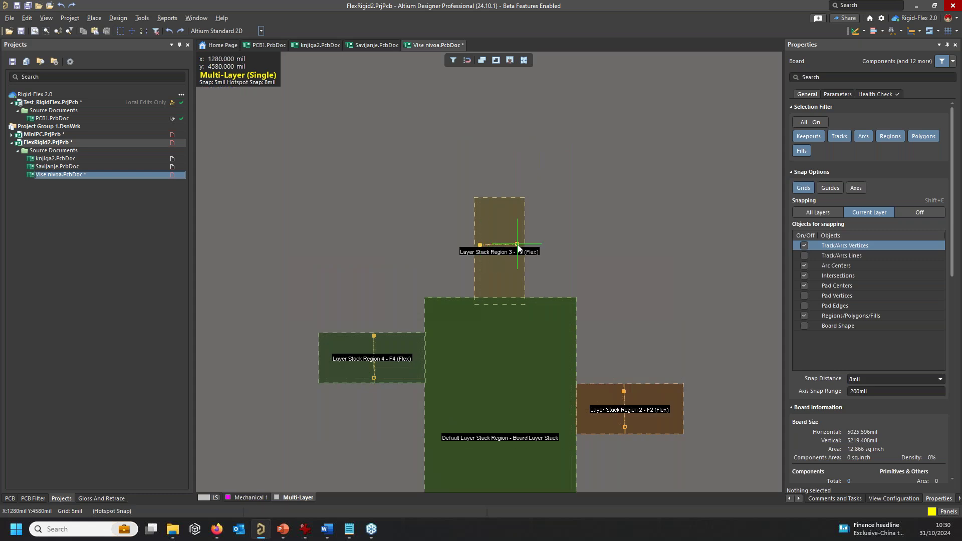
pyautogui.click(517, 245)
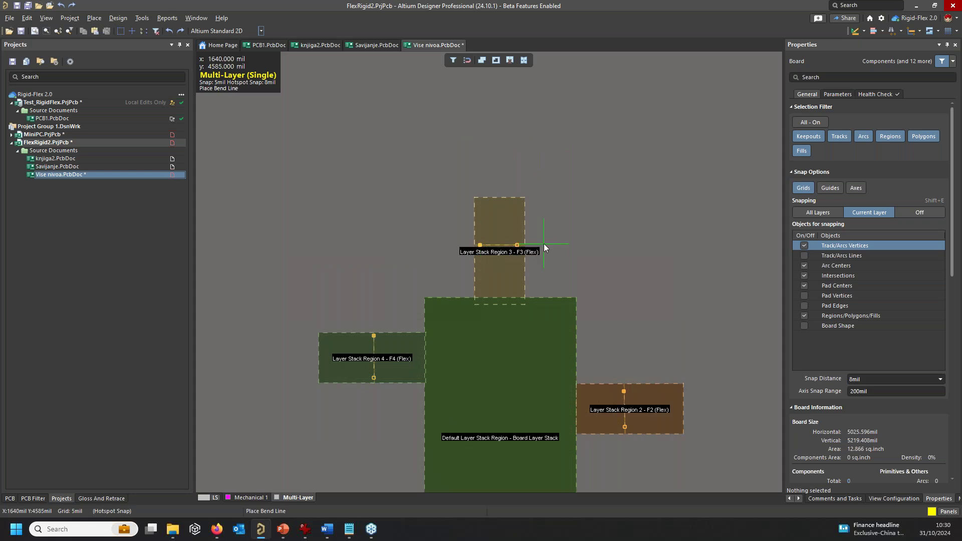
pyautogui.rightClick(559, 205)
# Select the vertical bending line in Layer Stack Region 4 to show its bend properties.
pyautogui.scroll(-3, 388, 227)
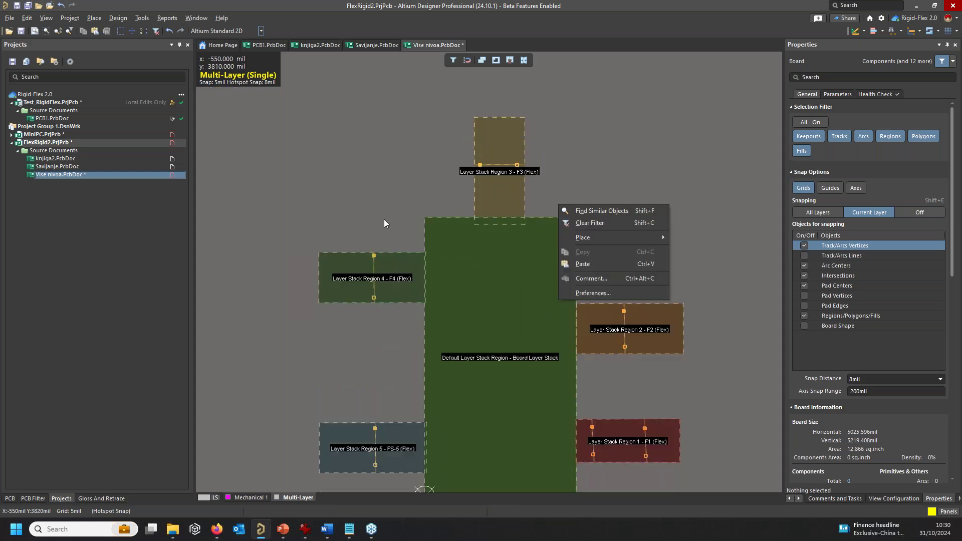
pyautogui.keyDown('ctrl'); pyautogui.scroll(-2, 383, 218); pyautogui.keyUp('ctrl')
pyautogui.keyDown('ctrl'); pyautogui.scroll(6, 356, 265); pyautogui.keyUp('ctrl')
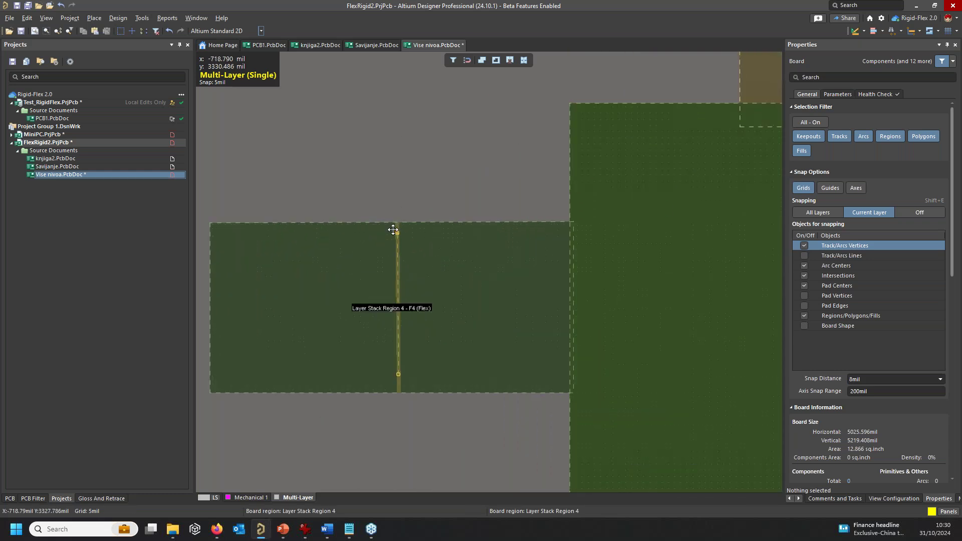
pyautogui.click(399, 238)
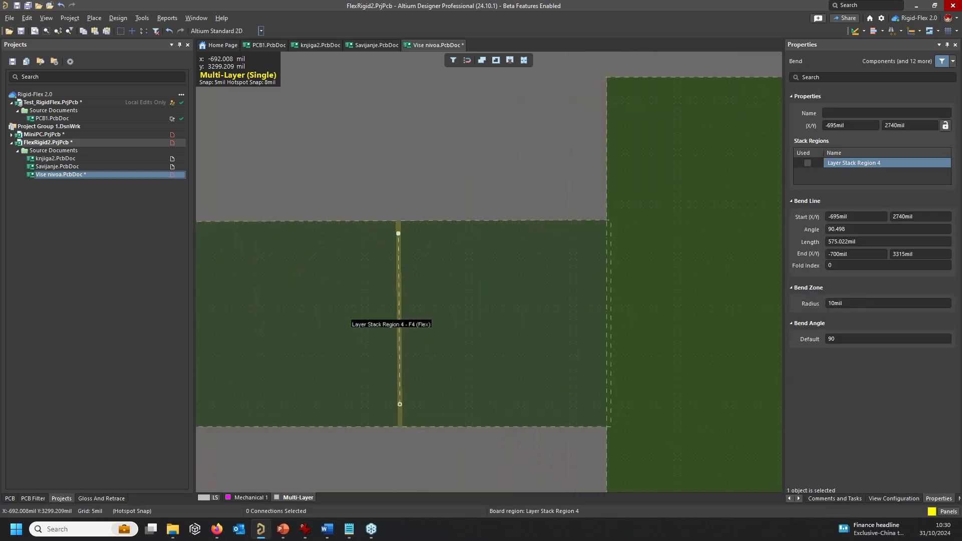
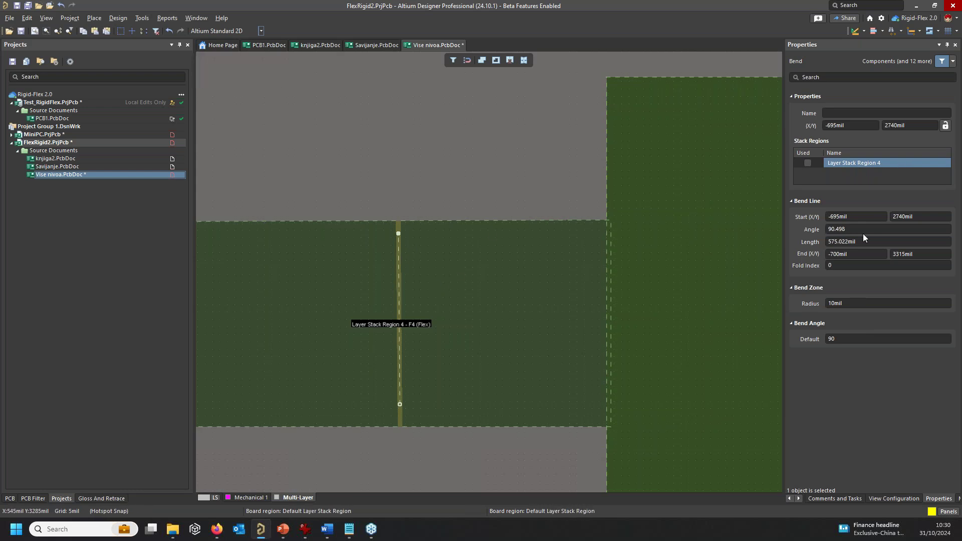
# Set the bend radius of the bending line in Layer Stack Region 4 to 500 mil.
pyautogui.click(862, 303)
pyautogui.write('800')
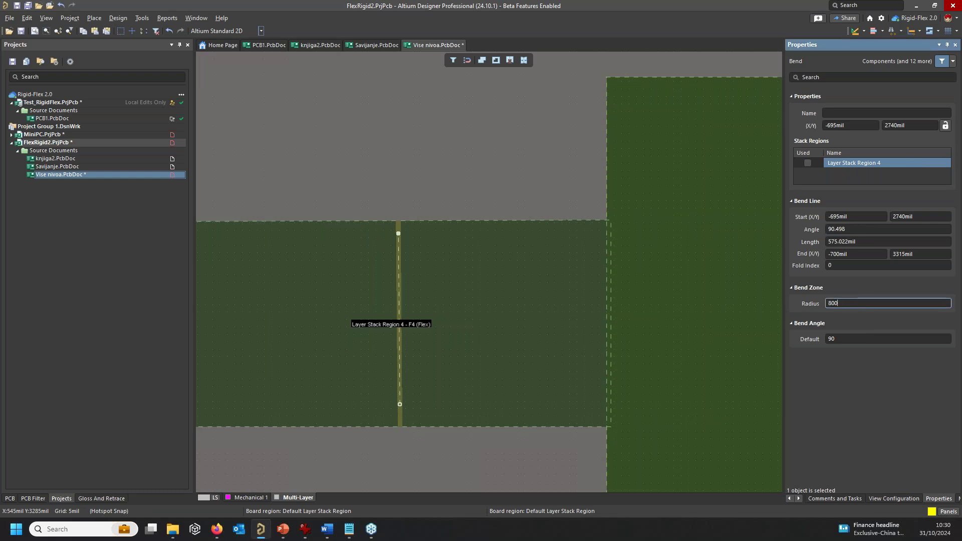
pyautogui.press('Return')
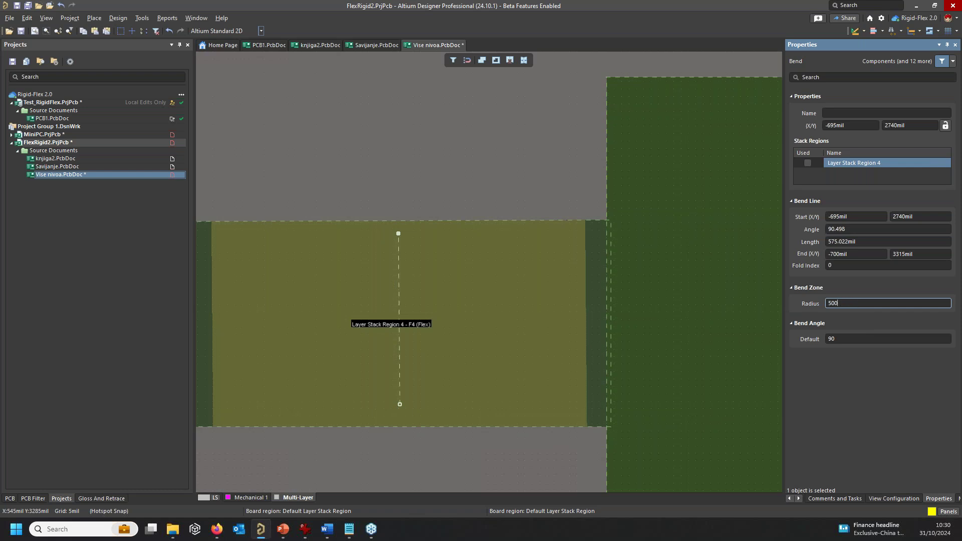
pyautogui.press('Return')
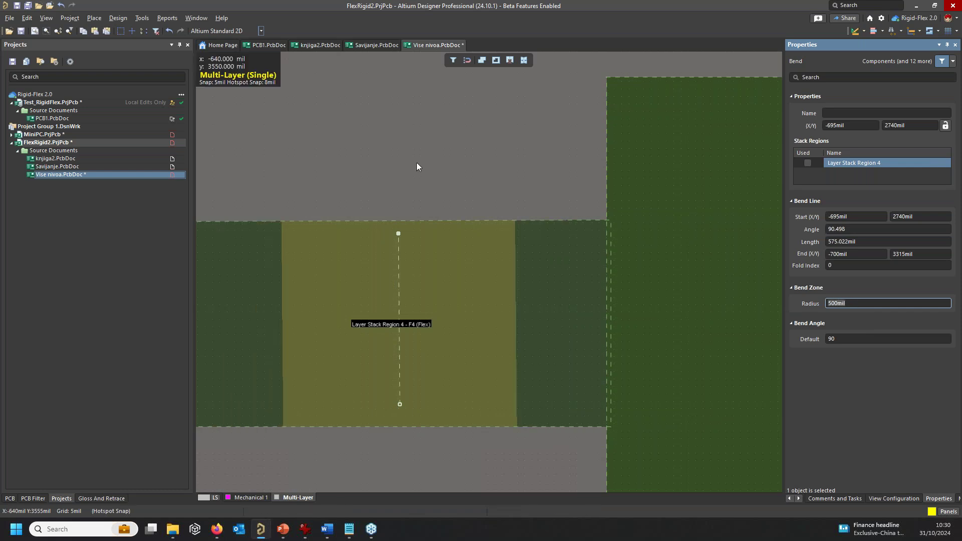
pyautogui.click(446, 164)
# Straighten the bending line in Layer Stack Region 5 to exactly vertical and set its bend radius to 500 mil.
pyautogui.scroll(-10, 456, 166)
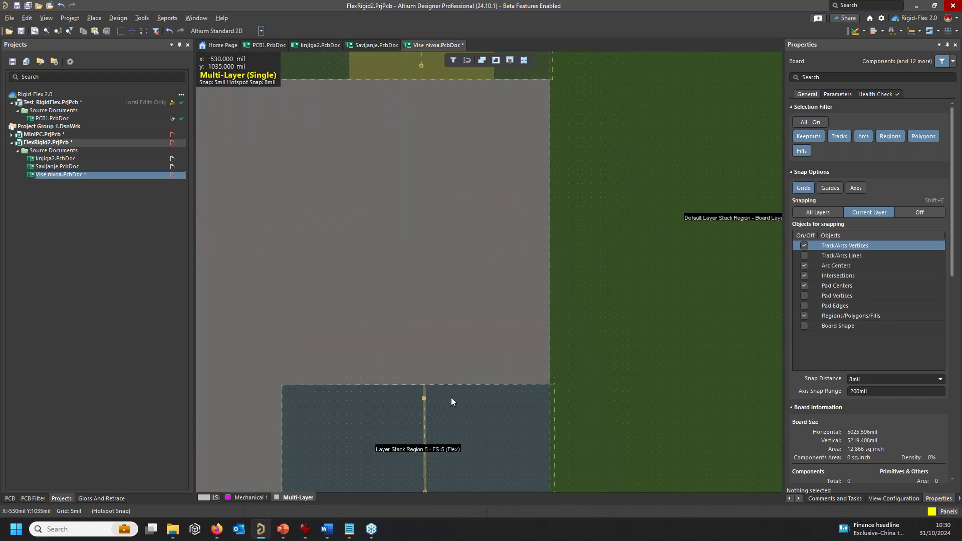
pyautogui.keyDown('ctrl'); pyautogui.scroll(4, 429, 396); pyautogui.keyUp('ctrl')
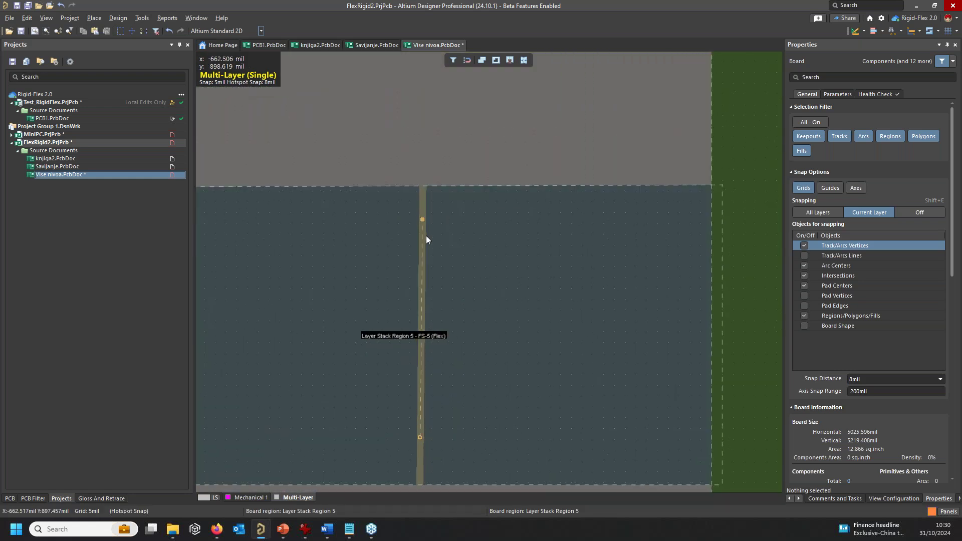
pyautogui.moveTo(423, 220); pyautogui.dragTo(420, 219)
pyautogui.click(421, 263)
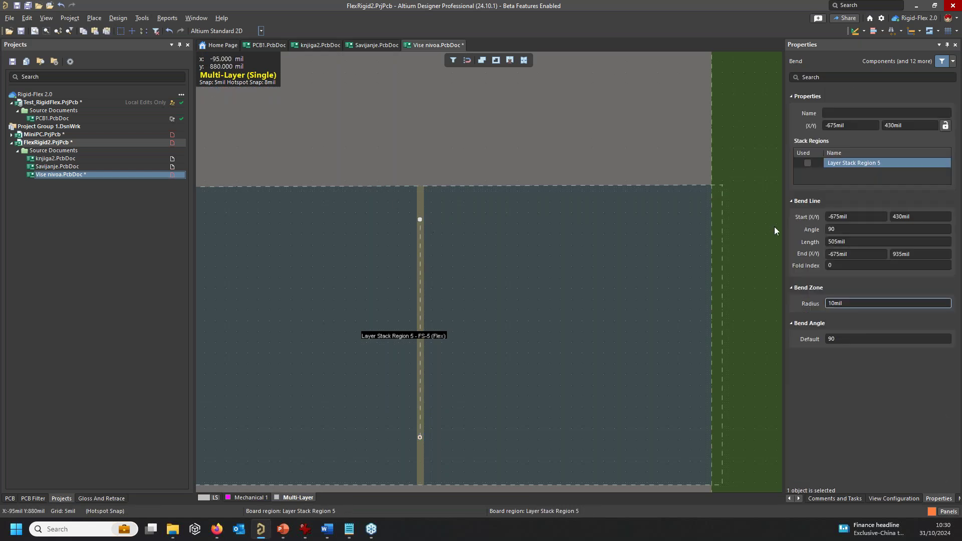
pyautogui.doubleClick(860, 303)
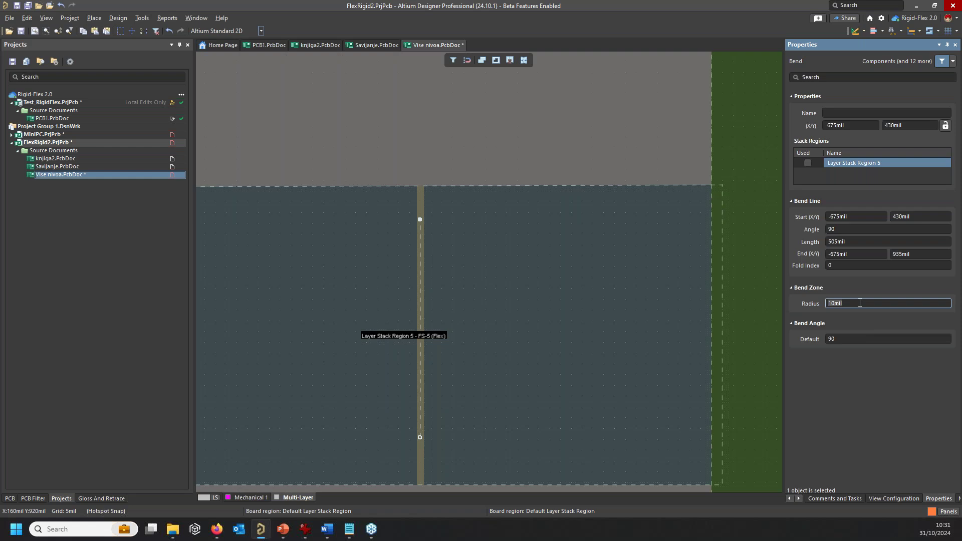
pyautogui.write('500')
pyautogui.press('Return')
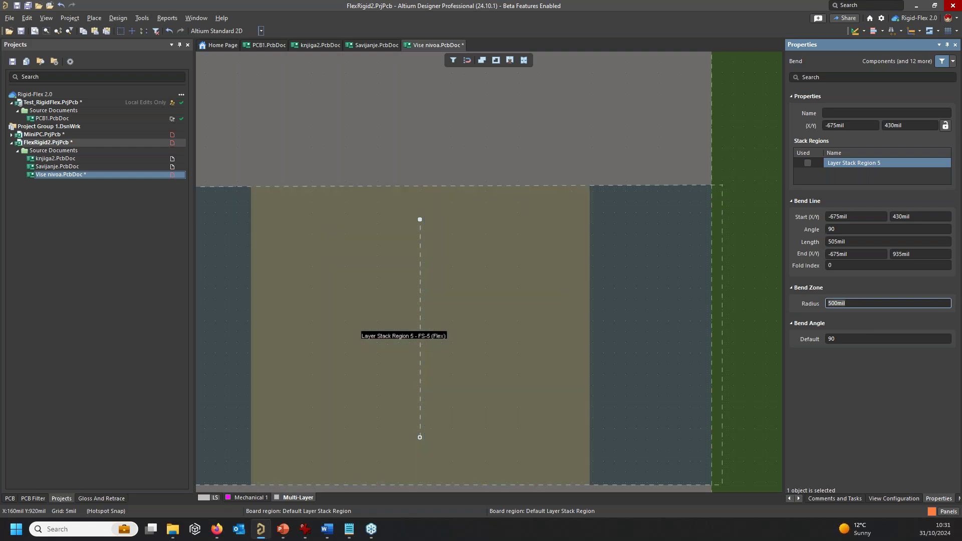
pyautogui.click(534, 139)
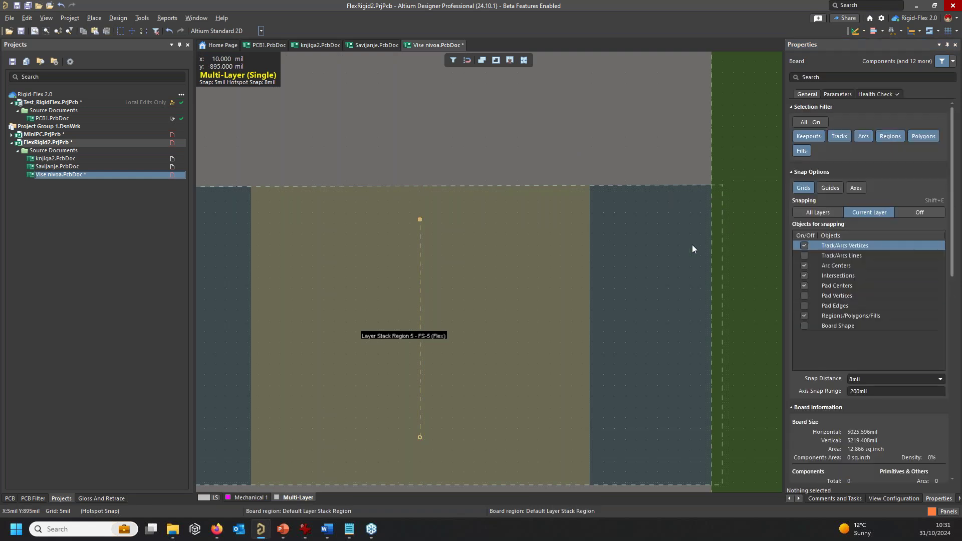
# Straighten the outer bending line in Layer Stack Region 1 by aligning its upper end vertically with its lower end.
pyautogui.keyDown('ctrl'); pyautogui.scroll(-3, 521, 407); pyautogui.keyUp('ctrl')
pyautogui.scroll(-1, 522, 407)
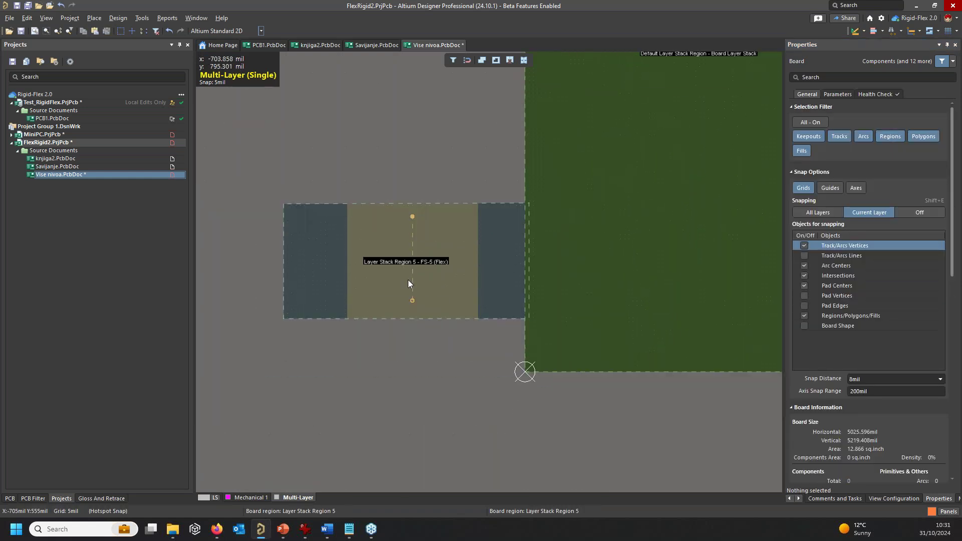
pyautogui.keyDown('ctrl'); pyautogui.scroll(-3, 487, 315); pyautogui.keyUp('ctrl')
pyautogui.keyDown('ctrl'); pyautogui.scroll(5, 549, 258); pyautogui.keyUp('ctrl')
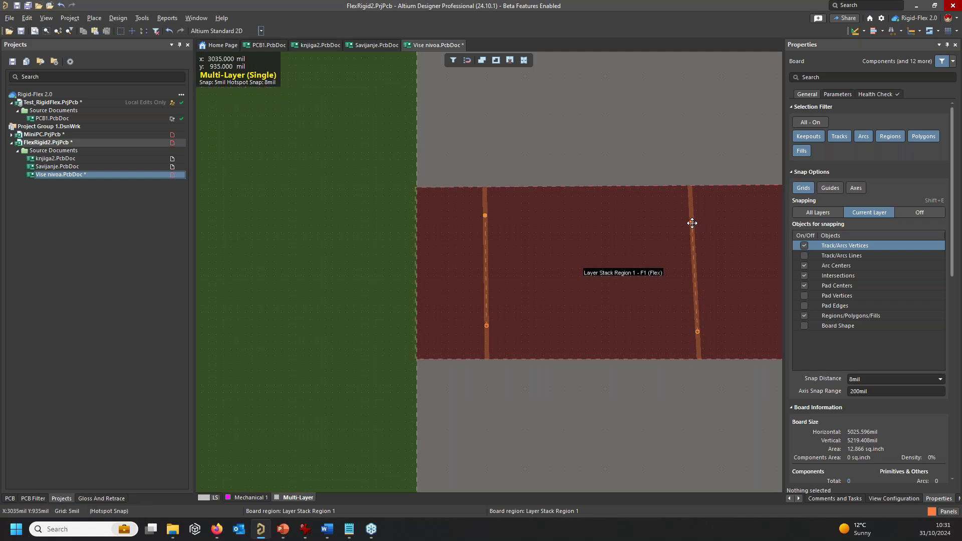
pyautogui.moveTo(697, 223); pyautogui.dragTo(697, 224)
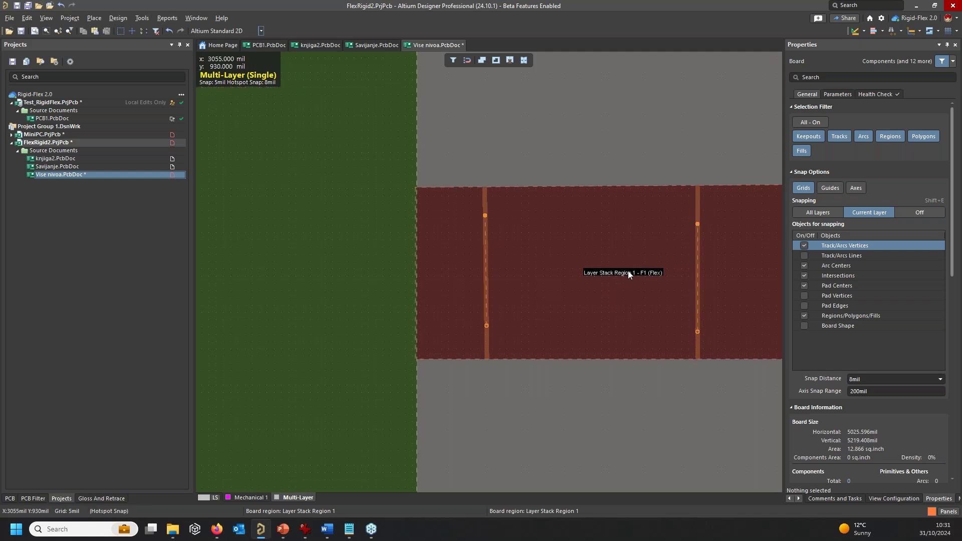
# Set the Layer Stack Region 1 bend radii to 50 mil for the line near the board edge and 80 mil for the outer line.
pyautogui.click(486, 257)
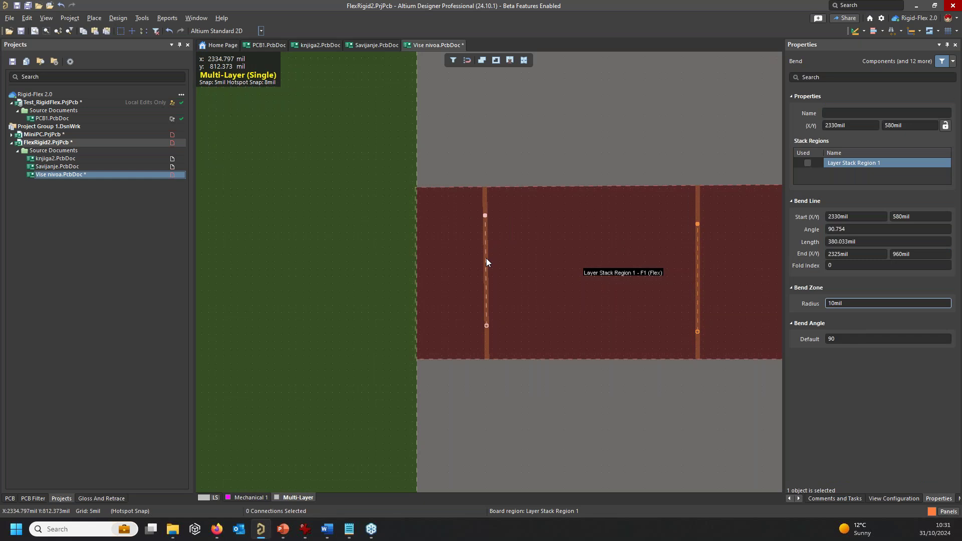
pyautogui.click(866, 306)
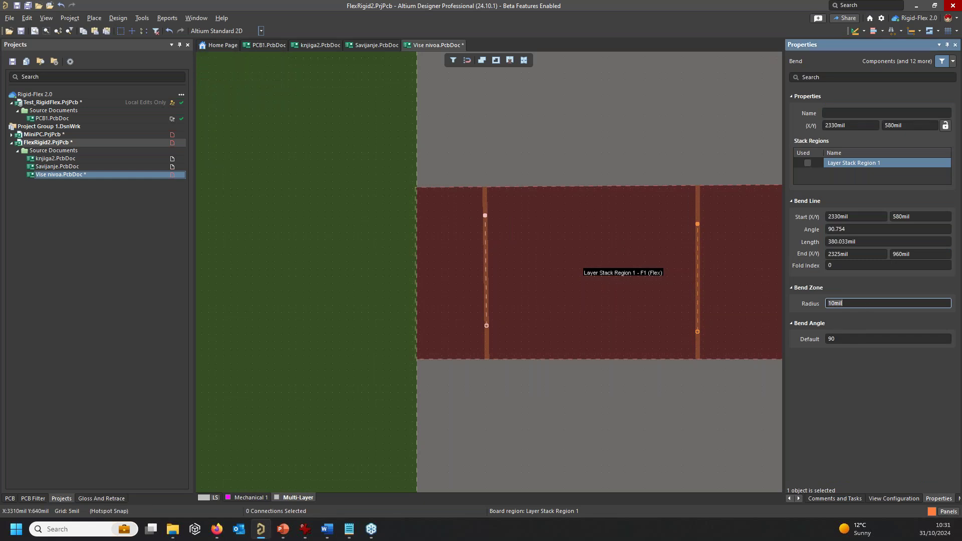
pyautogui.click(608, 108)
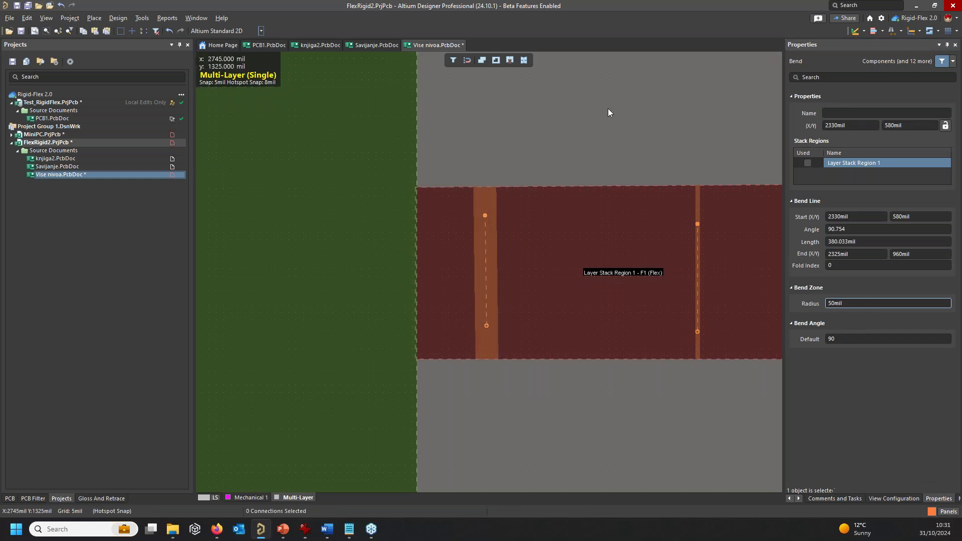
pyautogui.click(697, 228)
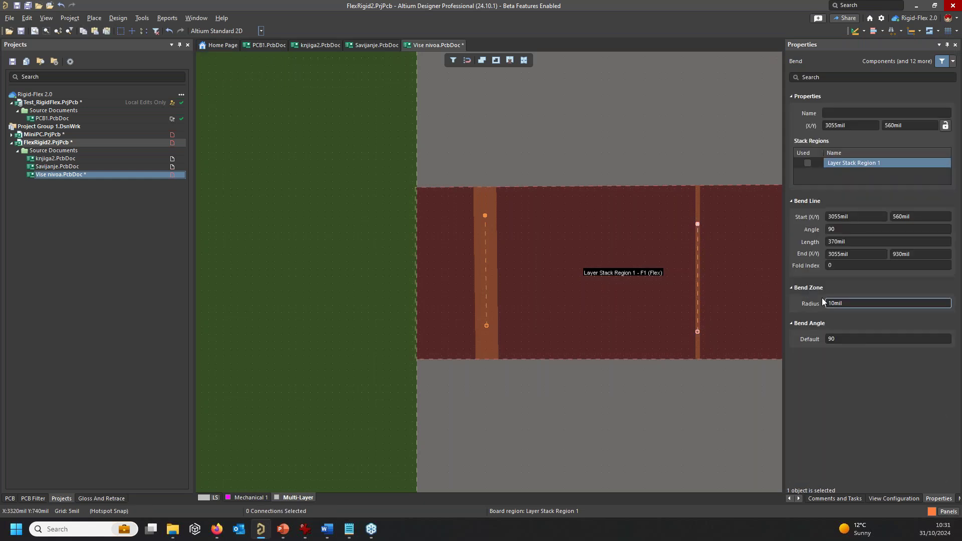
pyautogui.click(860, 305)
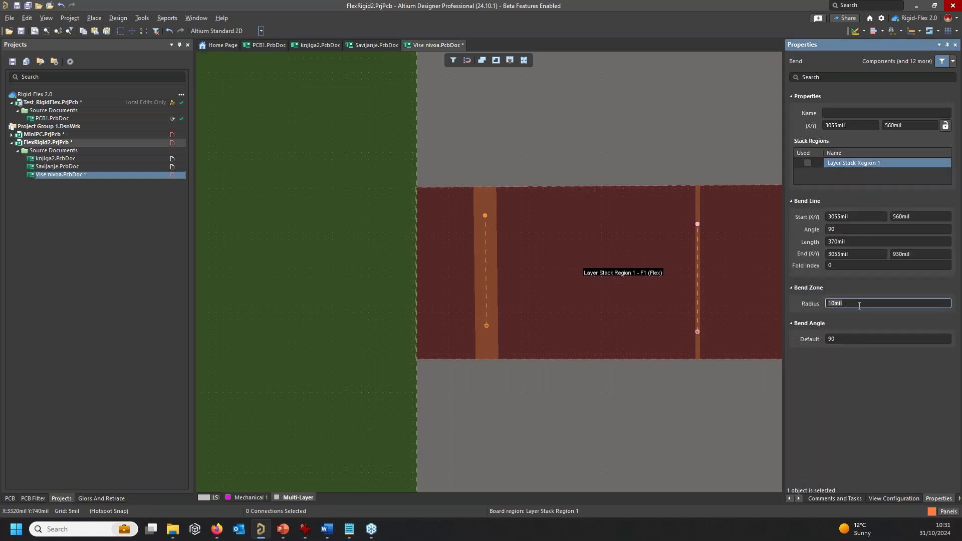
pyautogui.press('Return')
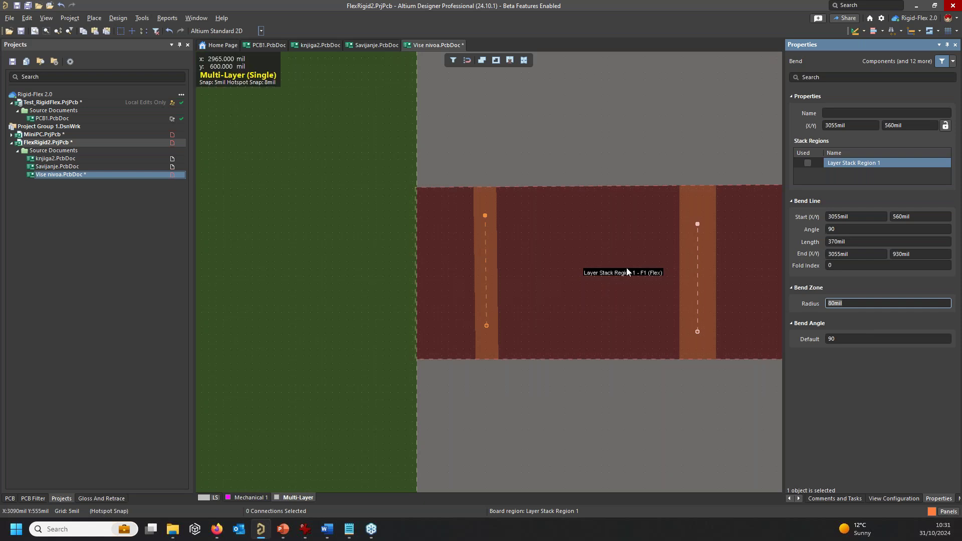
pyautogui.click(650, 110)
# Set the angle of the bending line in Layer Stack Region 2 to 90 and its bend radius to 500 mil.
pyautogui.scroll(5, 617, 243)
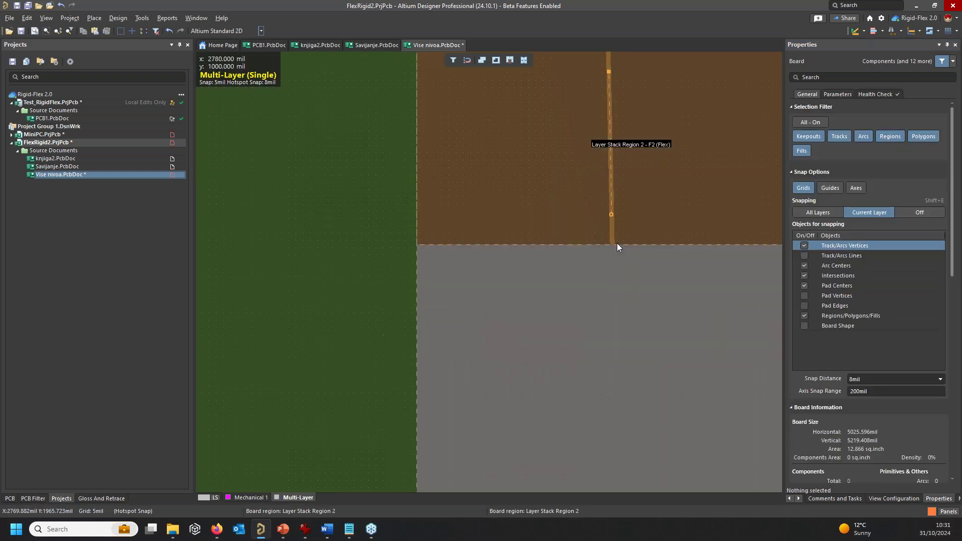
pyautogui.scroll(4, 617, 243)
pyautogui.click(608, 268)
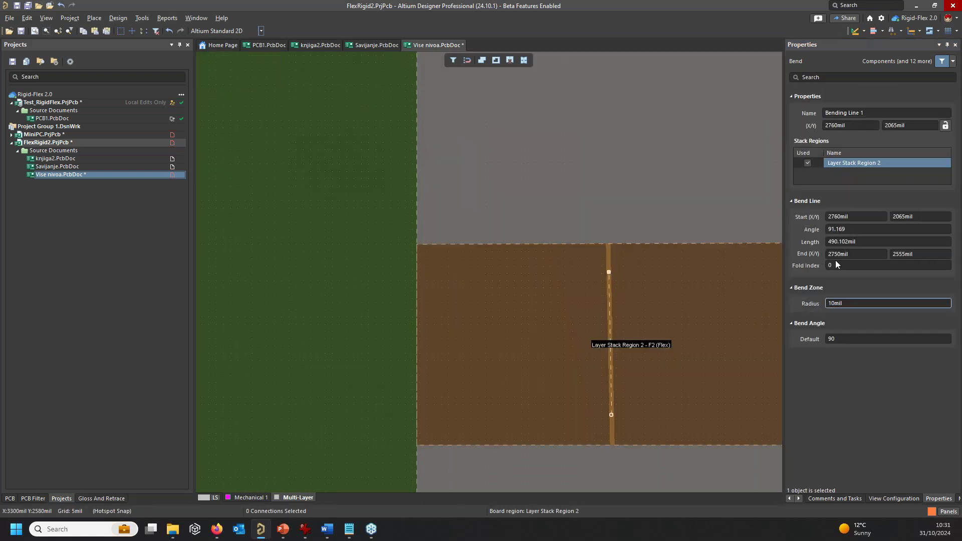
pyautogui.click(865, 229)
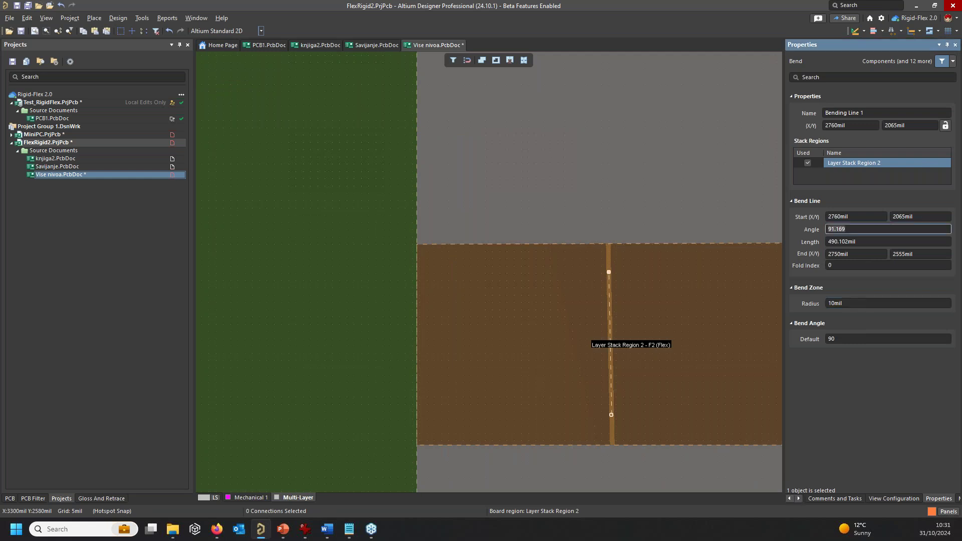
pyautogui.click(850, 304)
pyautogui.press('Return')
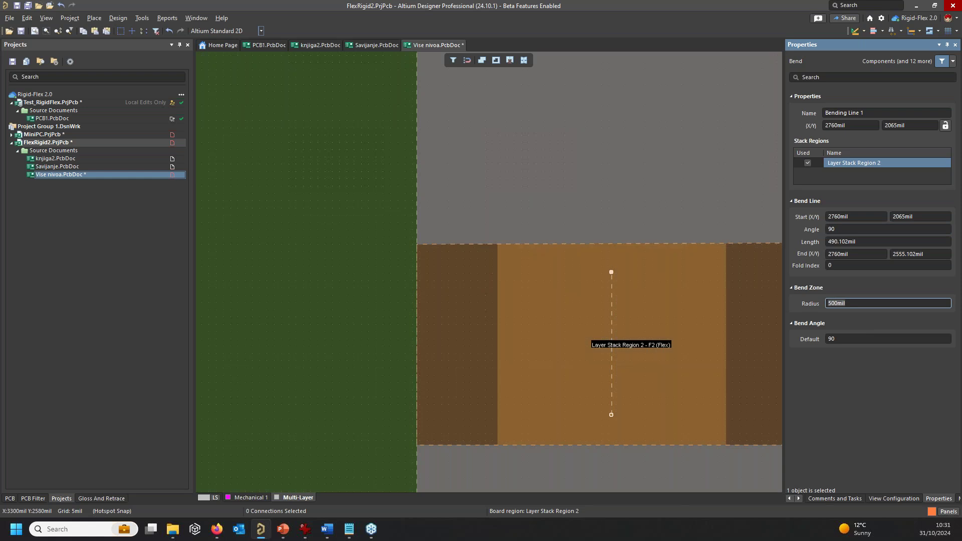
pyautogui.click(713, 197)
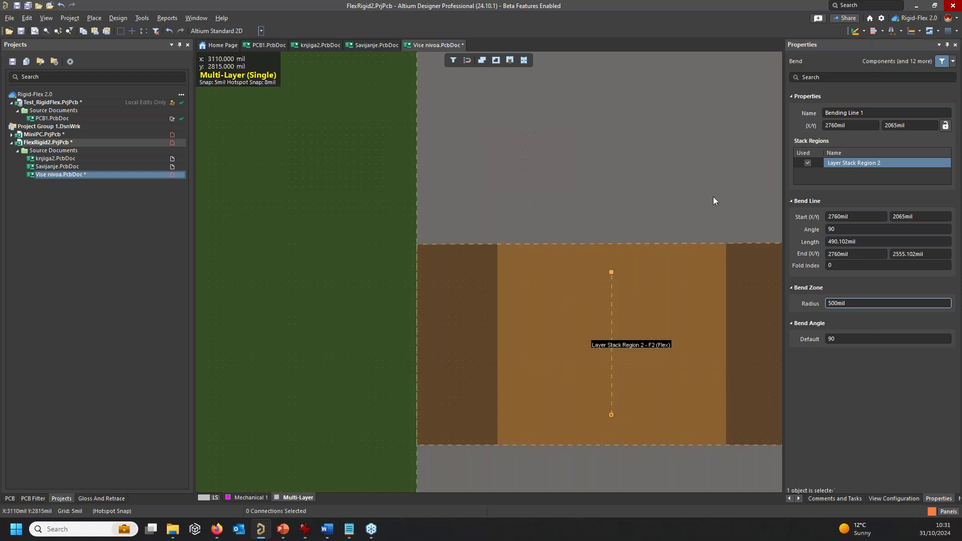
# Display the whole board in 3D and fold its flex regions along their bending lines.
pyautogui.keyDown('ctrl'); pyautogui.scroll(-5, 707, 216); pyautogui.keyUp('ctrl')
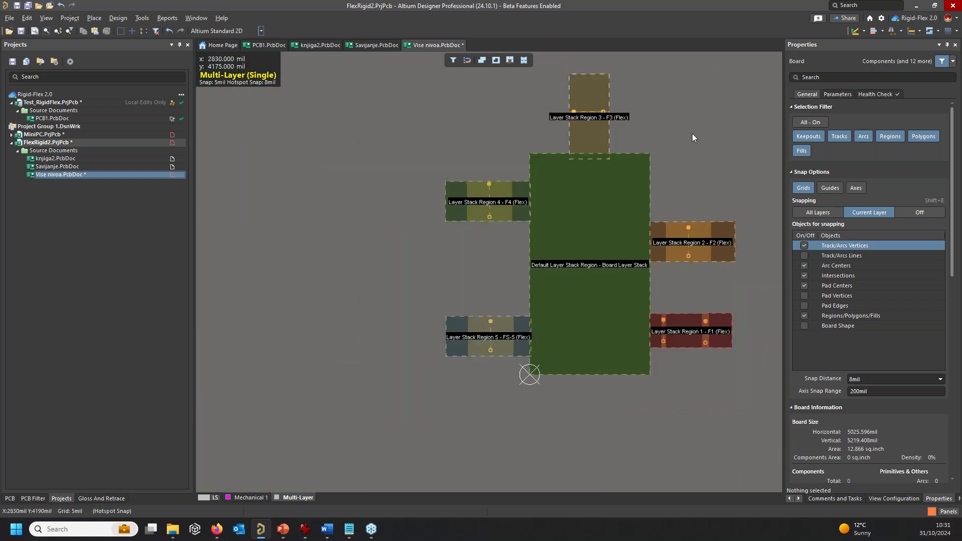
pyautogui.moveTo(692, 133); pyautogui.dragTo(640, 157, button='right')
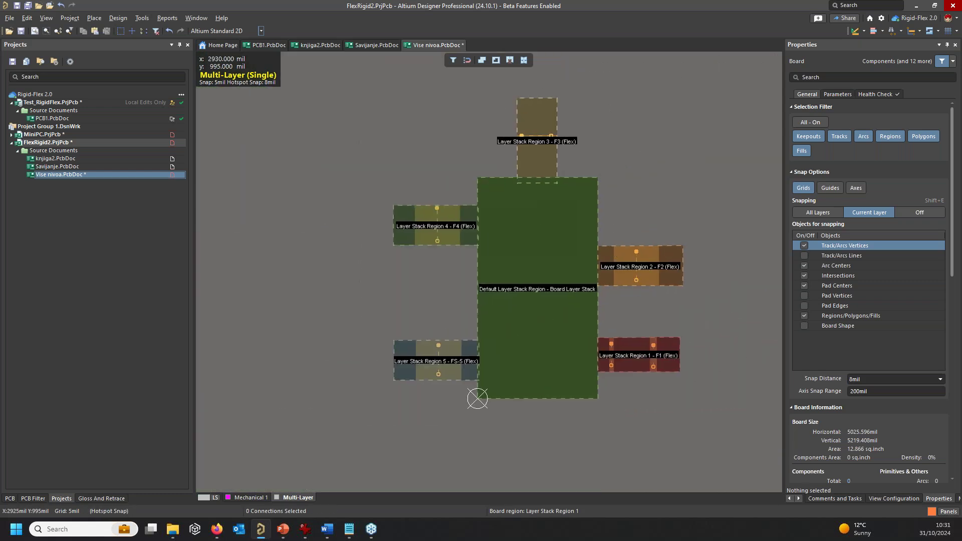
pyautogui.press('2')
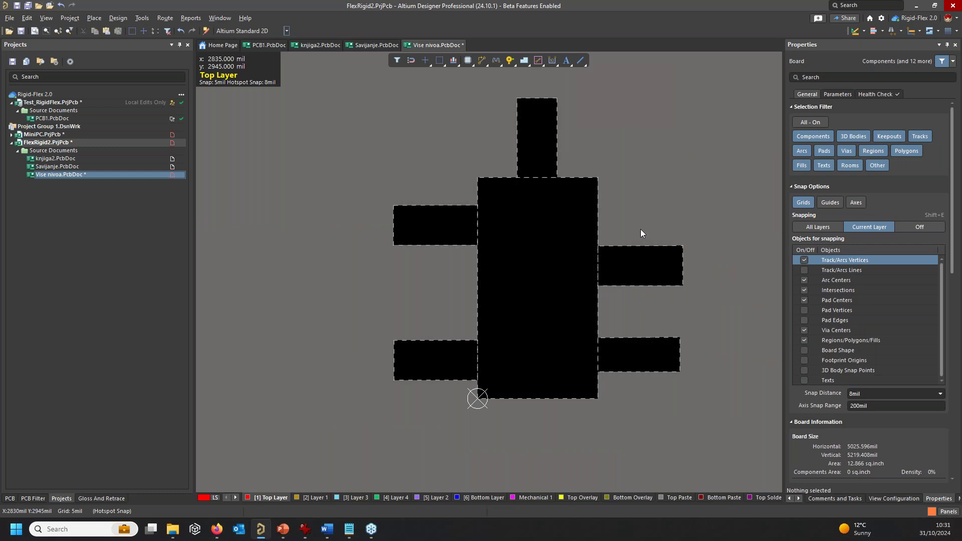
pyautogui.press('3')
pyautogui.keyDown('shift'); pyautogui.moveTo(635, 237); pyautogui.dragTo(606, 269, button='right'); pyautogui.keyUp('shift')
pyautogui.press('5')
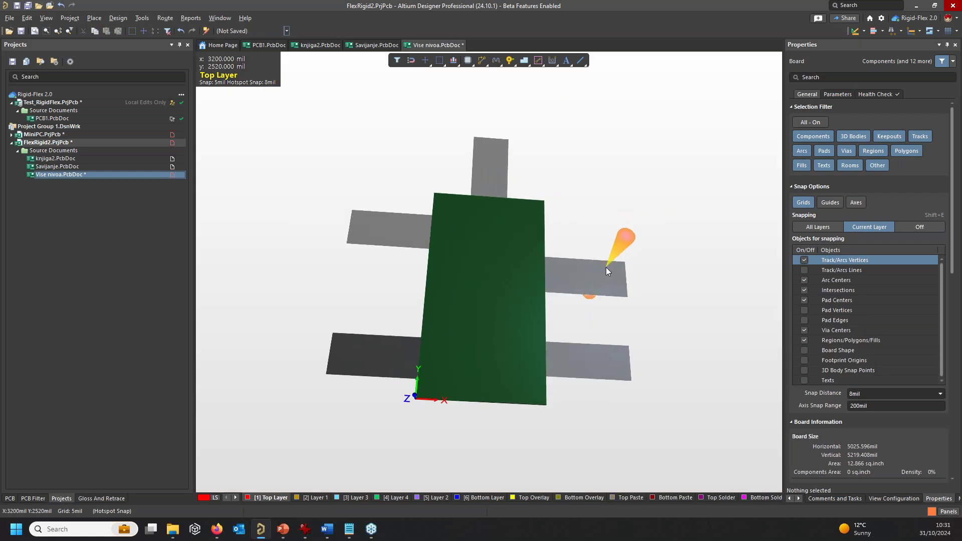
pyautogui.keyDown('shift'); pyautogui.moveTo(559, 316); pyautogui.dragTo(394, 406, button='right'); pyautogui.keyUp('shift')
pyautogui.press('5')
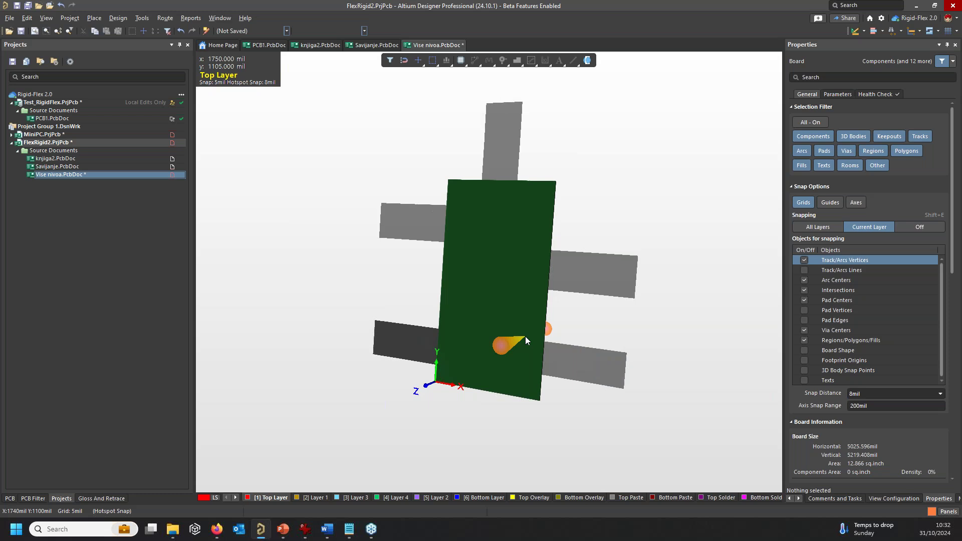
pyautogui.press('5')
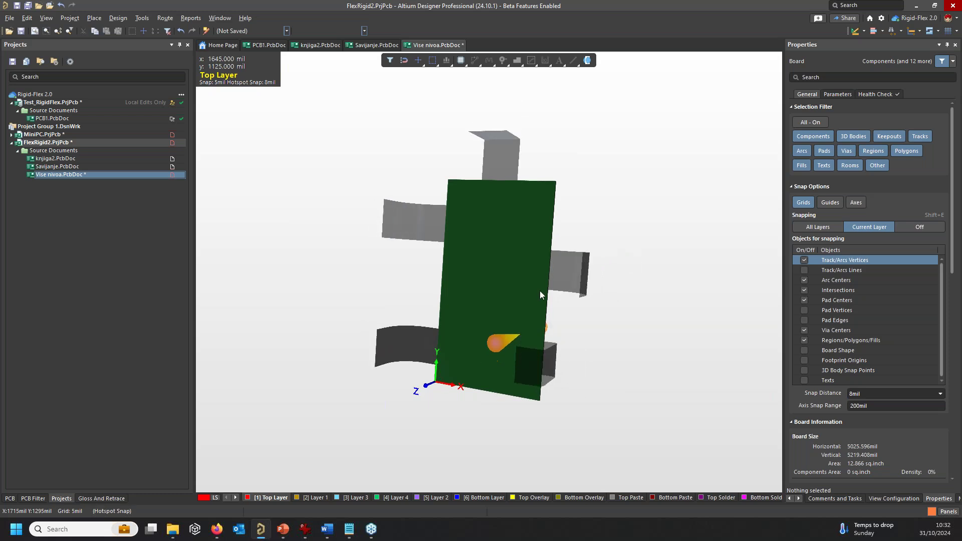
# Examine the folded board in 3D from several angles, including a close look at the bend of Layer Stack Region 3.
pyautogui.moveTo(553, 191); pyautogui.dragTo(618, 246, button='right')
pyautogui.keyDown('shift'); pyautogui.moveTo(609, 197); pyautogui.dragTo(439, 265, button='right'); pyautogui.keyUp('shift')
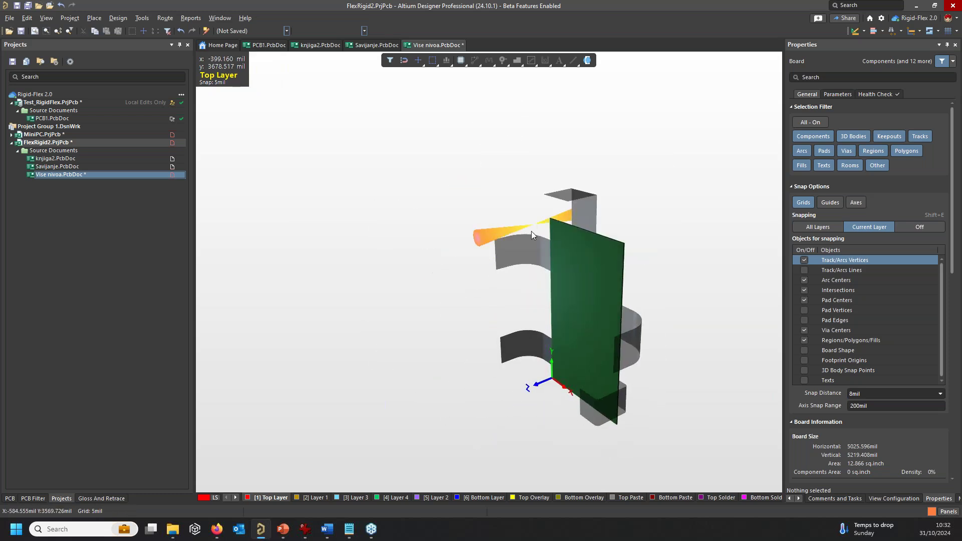
pyautogui.keyDown('ctrl'); pyautogui.scroll(6, 601, 198); pyautogui.keyUp('ctrl')
pyautogui.keyDown('ctrl'); pyautogui.scroll(3, 553, 151); pyautogui.keyUp('ctrl')
pyautogui.keyDown('shift'); pyautogui.moveTo(585, 215); pyautogui.dragTo(541, 350, button='right'); pyautogui.keyUp('shift')
pyautogui.keyDown('ctrl'); pyautogui.scroll(5, 569, 236); pyautogui.keyUp('ctrl')
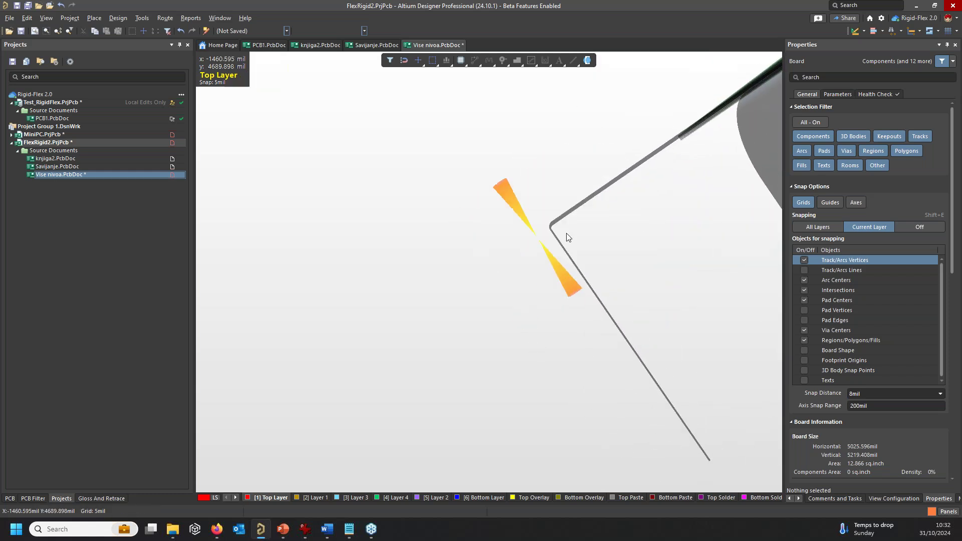
pyautogui.keyDown('ctrl'); pyautogui.scroll(-1, 554, 232); pyautogui.keyUp('ctrl')
pyautogui.keyDown('shift'); pyautogui.moveTo(553, 235); pyautogui.dragTo(556, 268, button='right'); pyautogui.keyUp('shift')
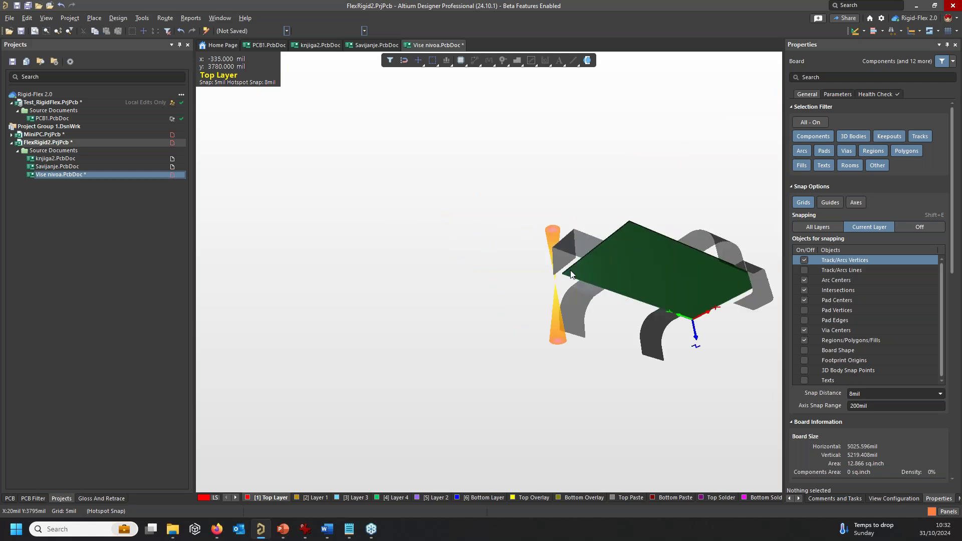
pyautogui.press('0')
pyautogui.moveTo(632, 358); pyautogui.dragTo(540, 178, button='right')
pyautogui.keyDown('shift'); pyautogui.moveTo(582, 417); pyautogui.dragTo(514, 302, button='right'); pyautogui.keyUp('shift')
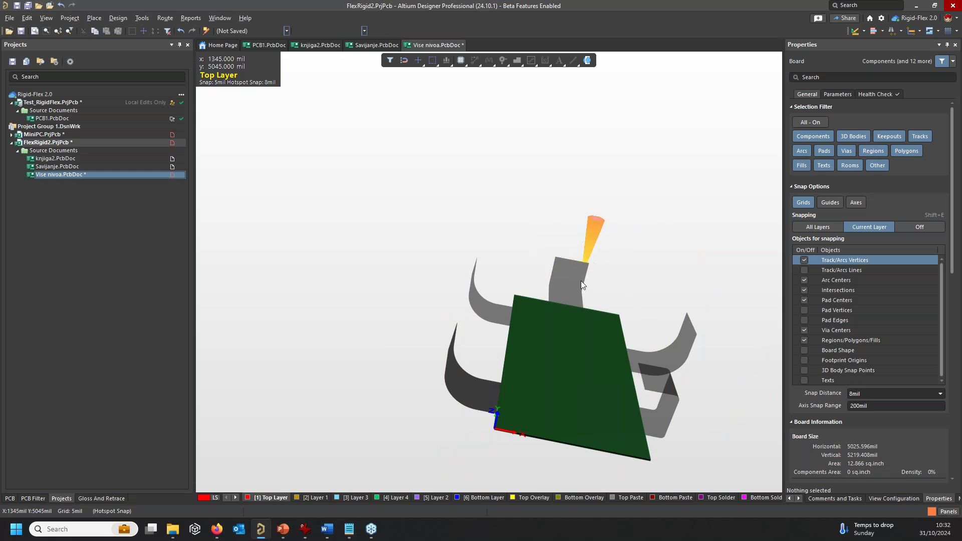
pyautogui.keyDown('ctrl'); pyautogui.scroll(-2, 572, 290); pyautogui.keyUp('ctrl')
pyautogui.keyDown('ctrl'); pyautogui.scroll(-1, 574, 289); pyautogui.keyUp('ctrl')
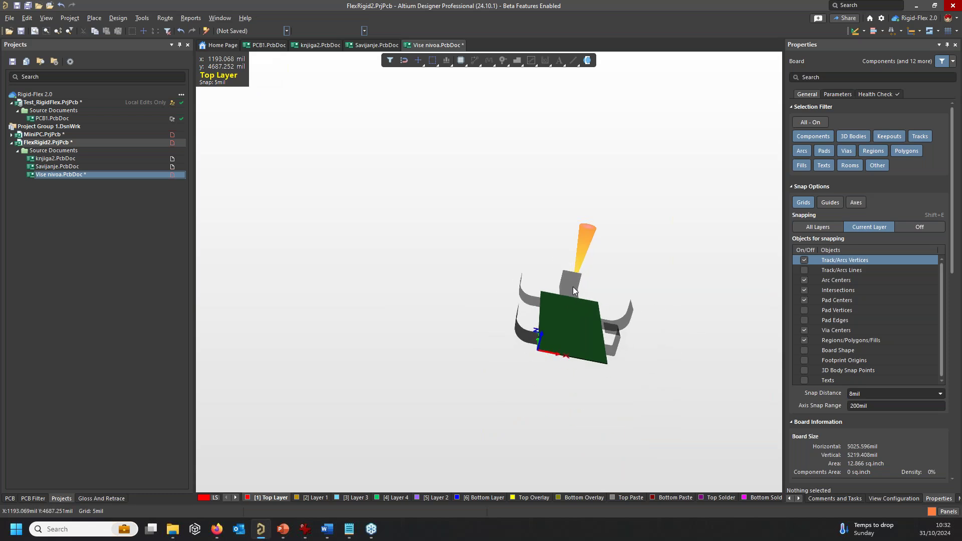
pyautogui.keyDown('shift'); pyautogui.moveTo(569, 287); pyautogui.dragTo(556, 315, button='right'); pyautogui.keyUp('shift')
pyautogui.keyDown('ctrl'); pyautogui.scroll(1, 558, 315); pyautogui.keyUp('ctrl')
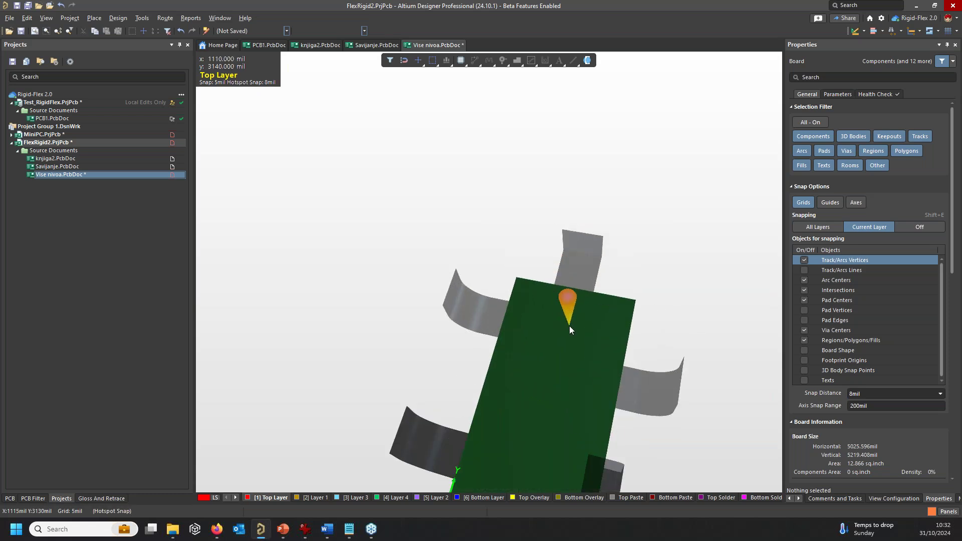
# Set the bend radius of the bending line in Layer Stack Region 3 to 500 mil.
pyautogui.keyDown('ctrl'); pyautogui.scroll(1, 561, 308); pyautogui.keyUp('ctrl')
pyautogui.keyDown('shift'); pyautogui.moveTo(561, 299); pyautogui.dragTo(441, 357, button='right'); pyautogui.keyUp('shift')
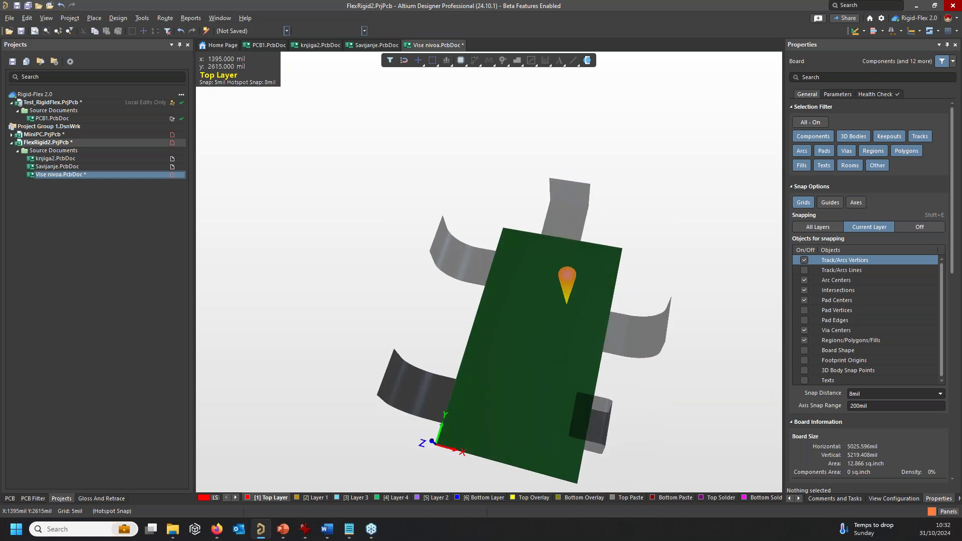
pyautogui.press('1')
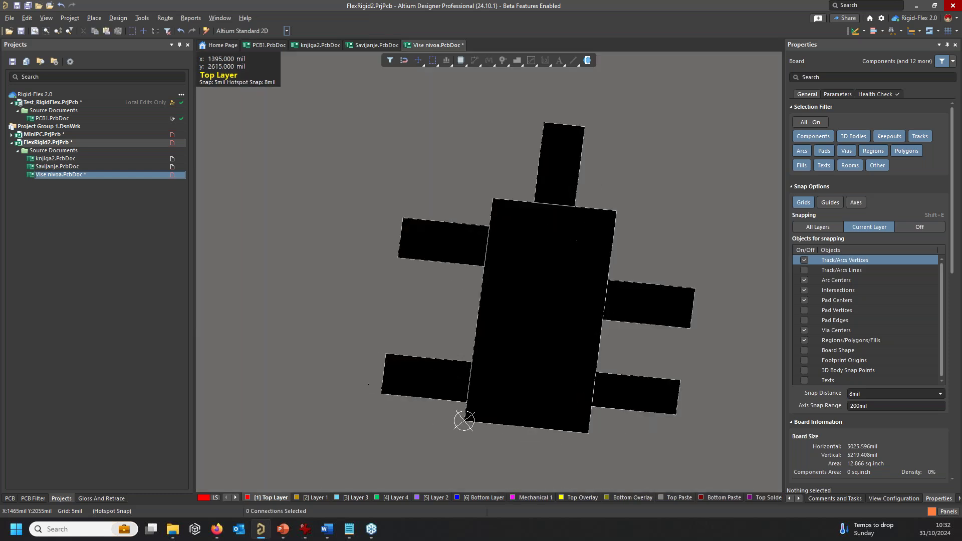
pyautogui.keyDown('ctrl'); pyautogui.scroll(1, 526, 155); pyautogui.keyUp('ctrl')
pyautogui.keyDown('ctrl'); pyautogui.scroll(1, 542, 127); pyautogui.keyUp('ctrl')
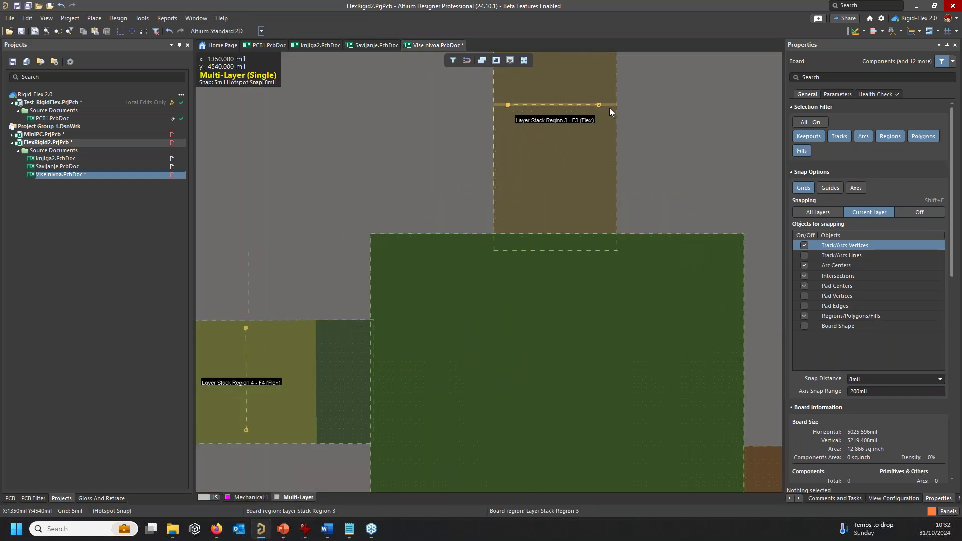
pyautogui.click(609, 104)
pyautogui.click(857, 304)
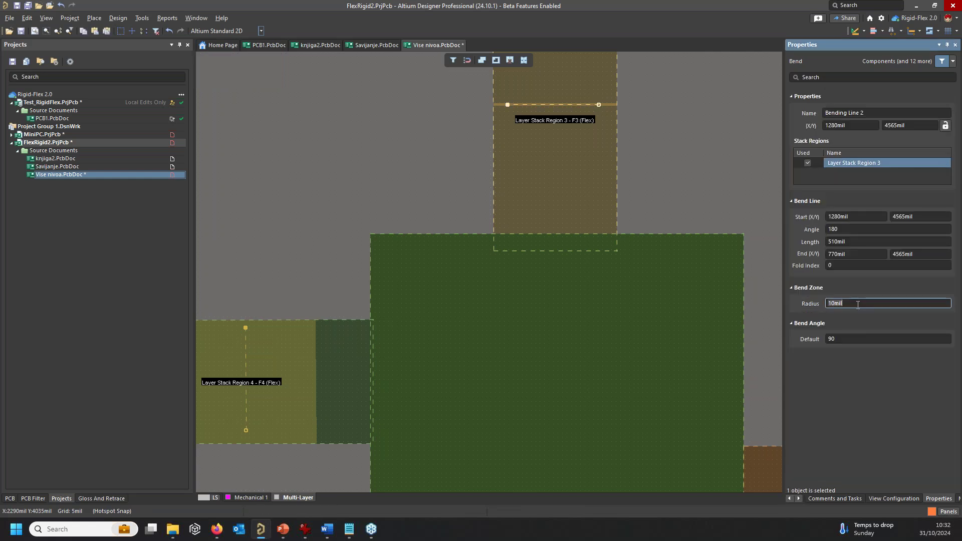
pyautogui.write('500')
pyautogui.press('Return')
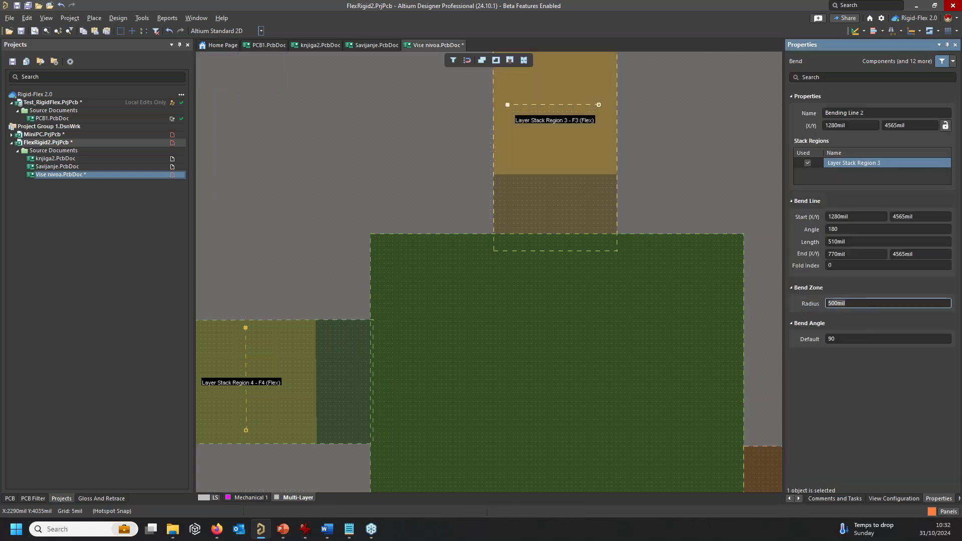
# Try to set the bend line angle in Layer Stack Region 3 to -180.
pyautogui.click(831, 231)
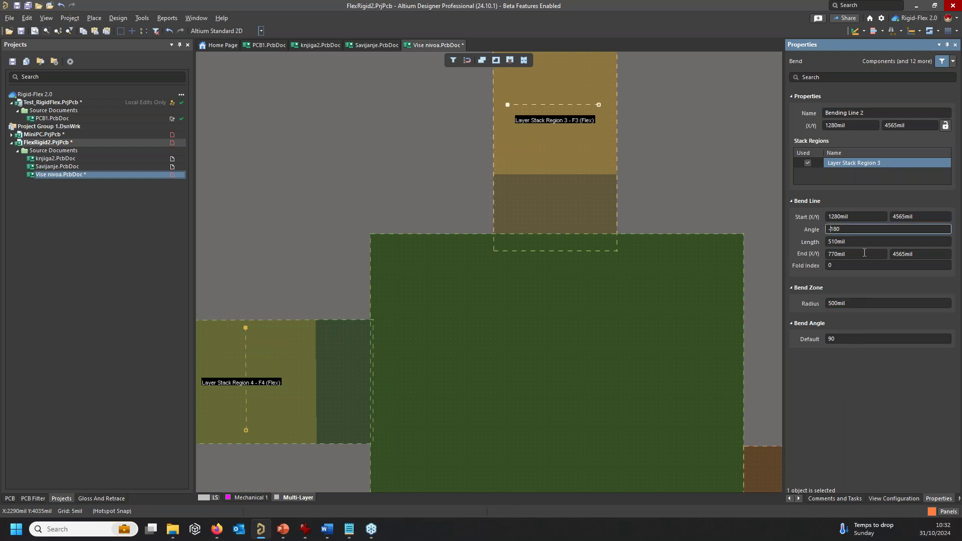
pyautogui.click(738, 183)
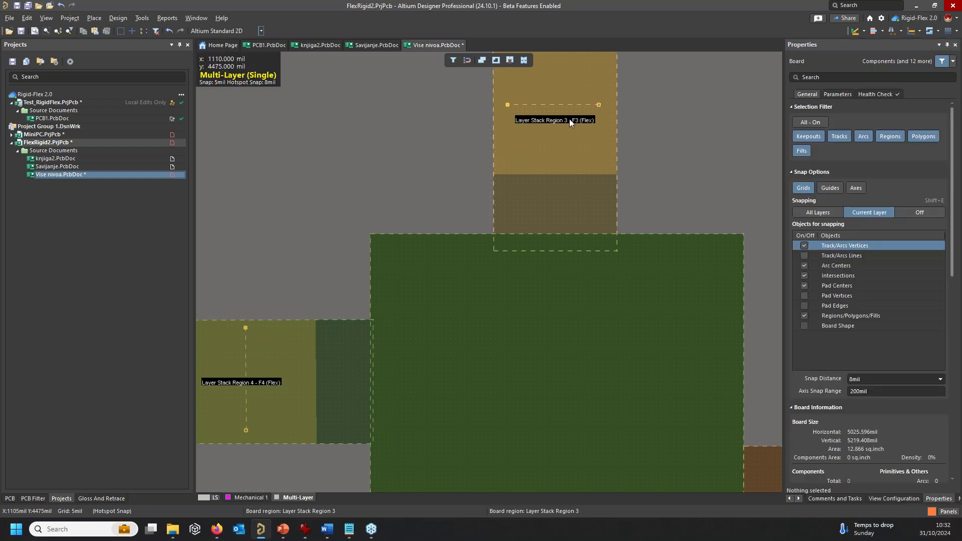
pyautogui.click(598, 105)
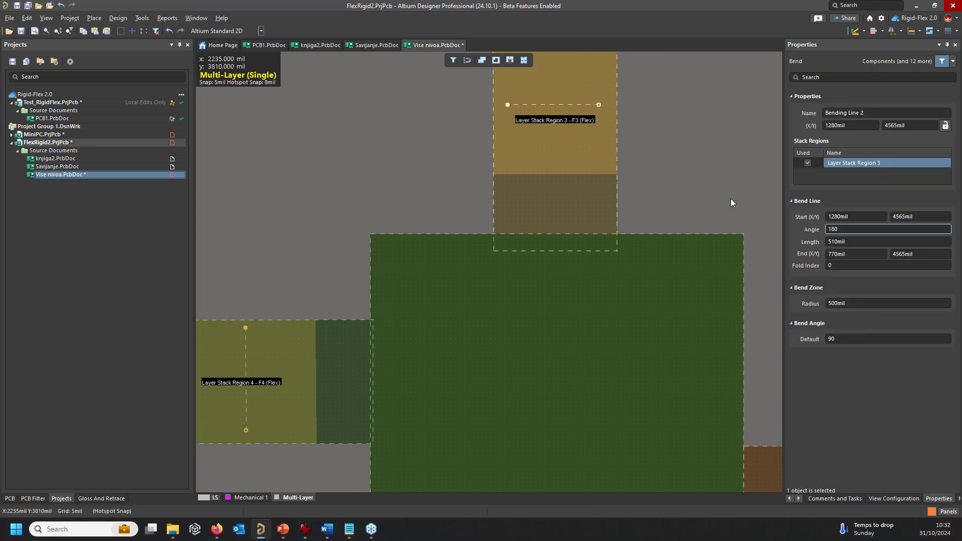
pyautogui.click(726, 171)
# Display the board in 3D, fold its flex regions to check the bend direction of Layer Stack Region 3, and flatten the board again.
pyautogui.keyDown('ctrl'); pyautogui.scroll(-2, 726, 172); pyautogui.keyUp('ctrl')
pyautogui.press('3')
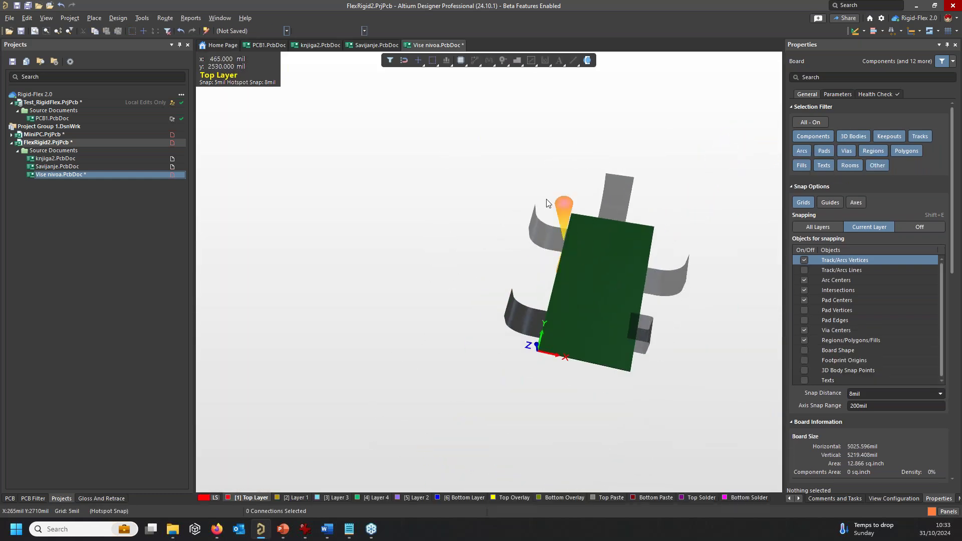
pyautogui.press('5')
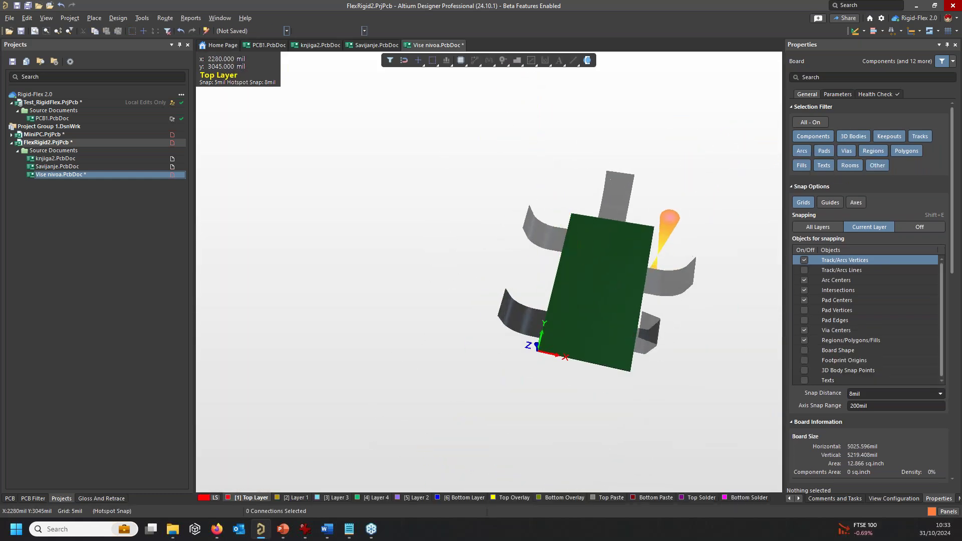
pyautogui.moveTo(662, 281); pyautogui.dragTo(531, 275, button='right')
pyautogui.press('5')
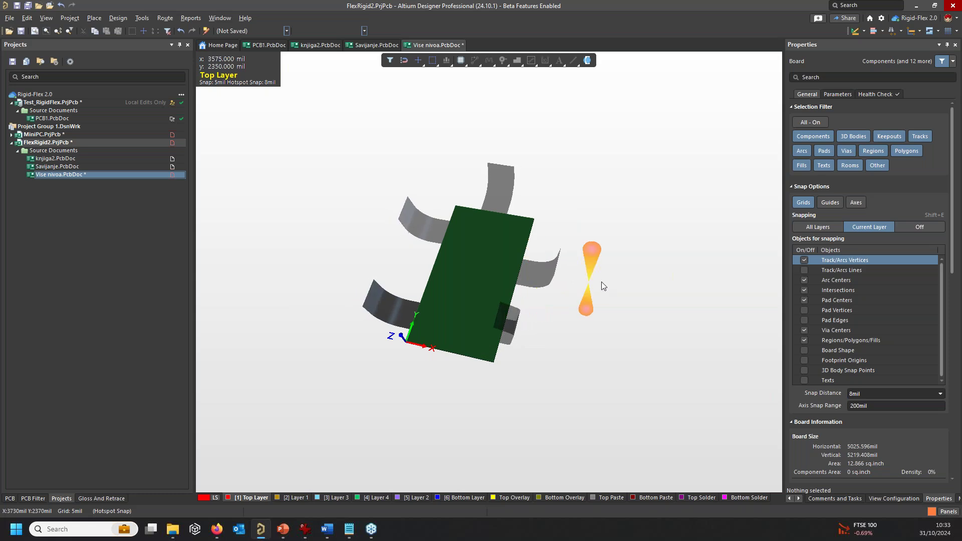
pyautogui.press('5')
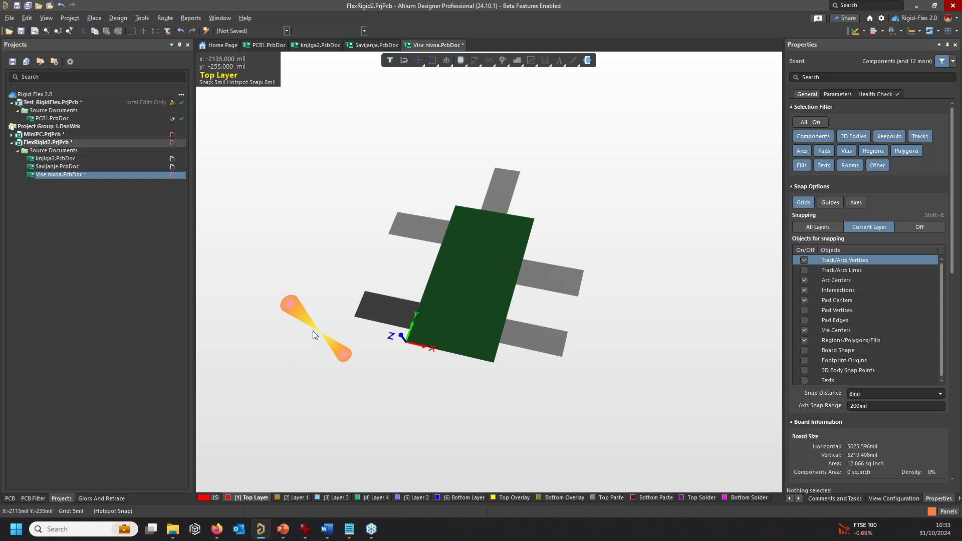
# List the board's layer stack regions and check the bending lines assigned to stacks Stack1, FS-5, F3 and F1.
pyautogui.click(9, 499)
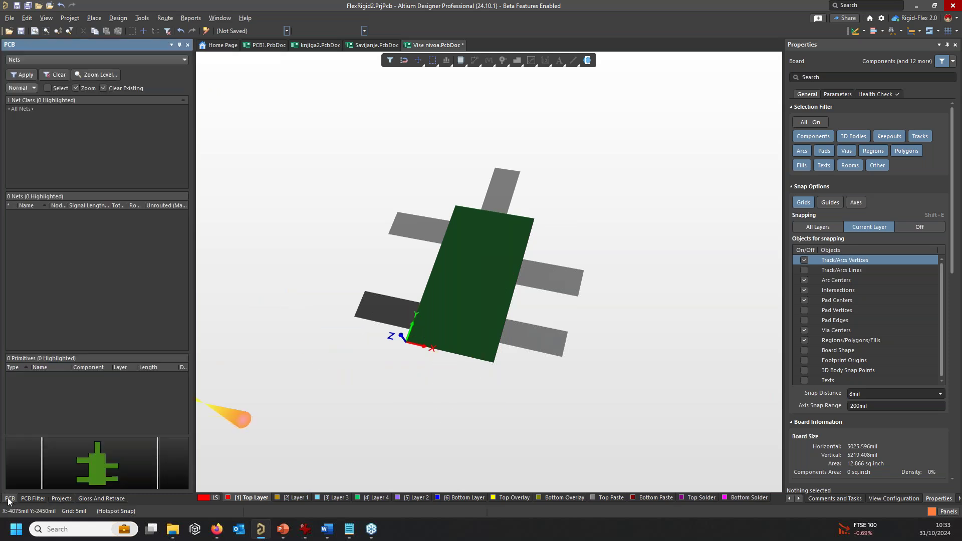
pyautogui.click(52, 60)
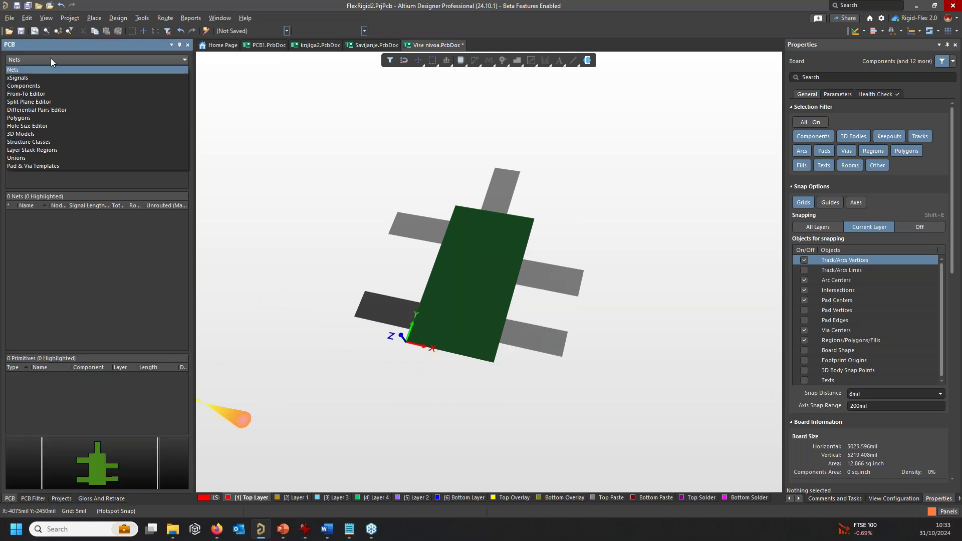
pyautogui.click(70, 150)
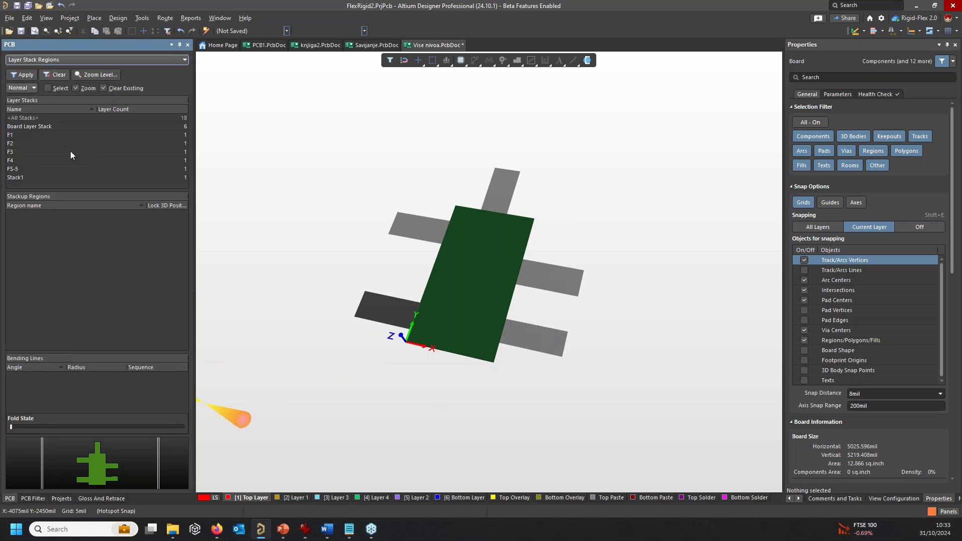
pyautogui.click(30, 178)
pyautogui.click(32, 168)
pyautogui.click(35, 150)
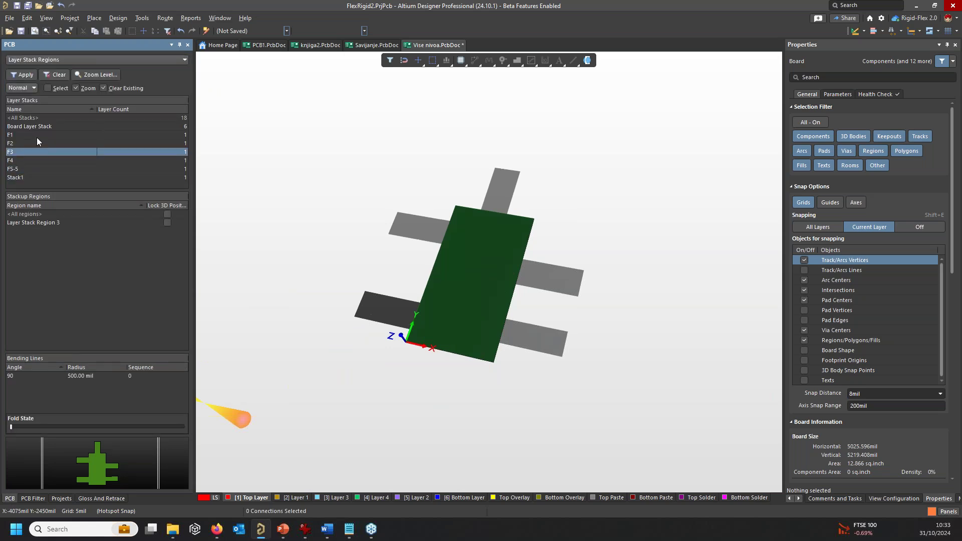
pyautogui.click(37, 134)
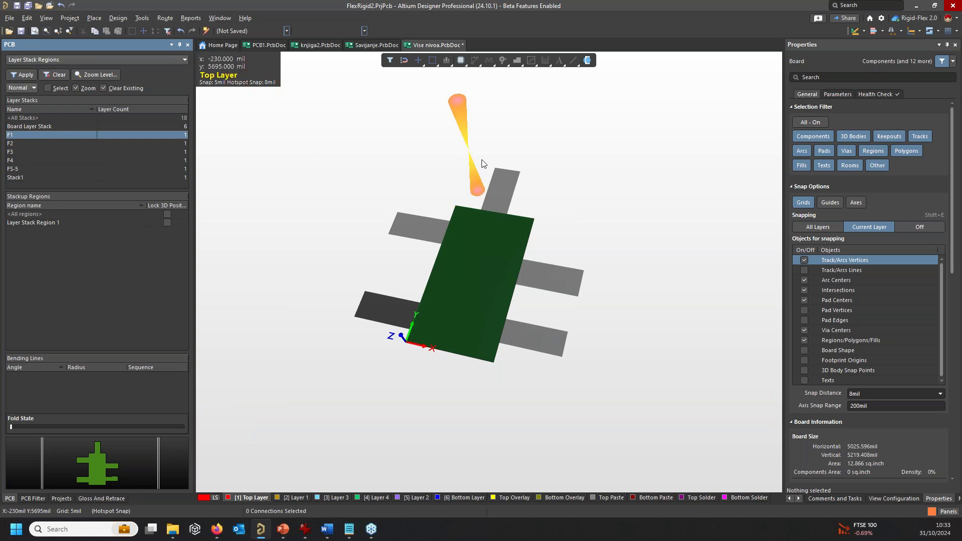
# Set the bending angle of stack F3's bending line in Layer Stack Region 3 to -90, also entering it as the default bend angle.
pyautogui.click(390, 200)
pyautogui.press('2')
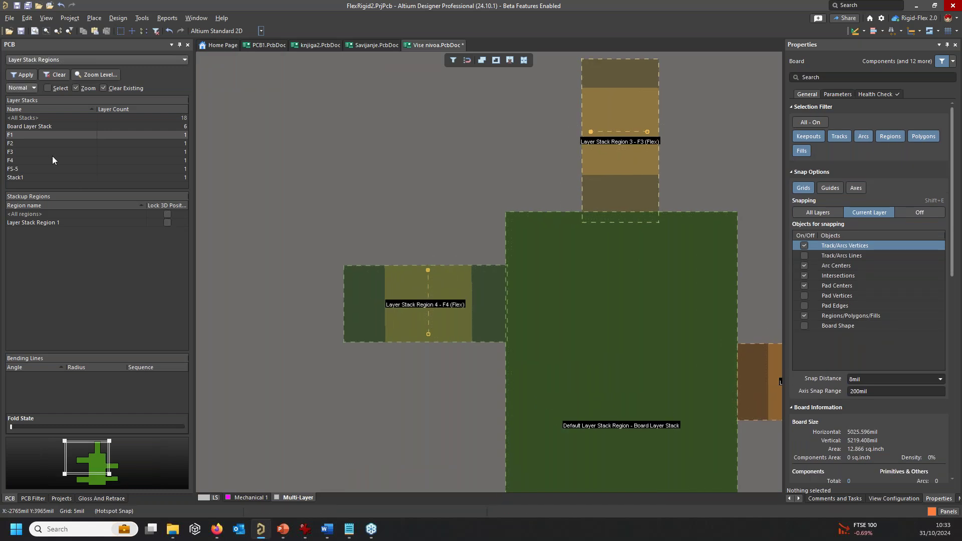
pyautogui.click(17, 152)
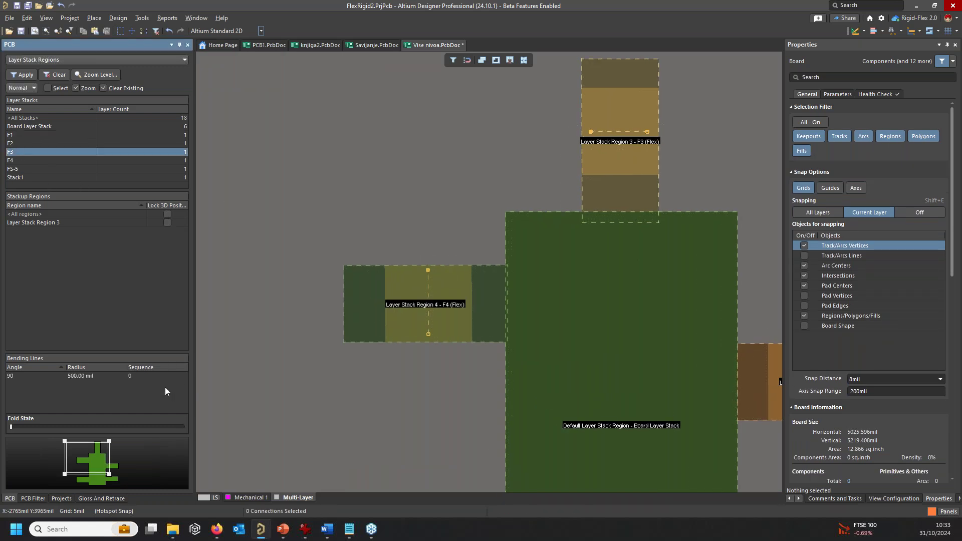
pyautogui.click(32, 375)
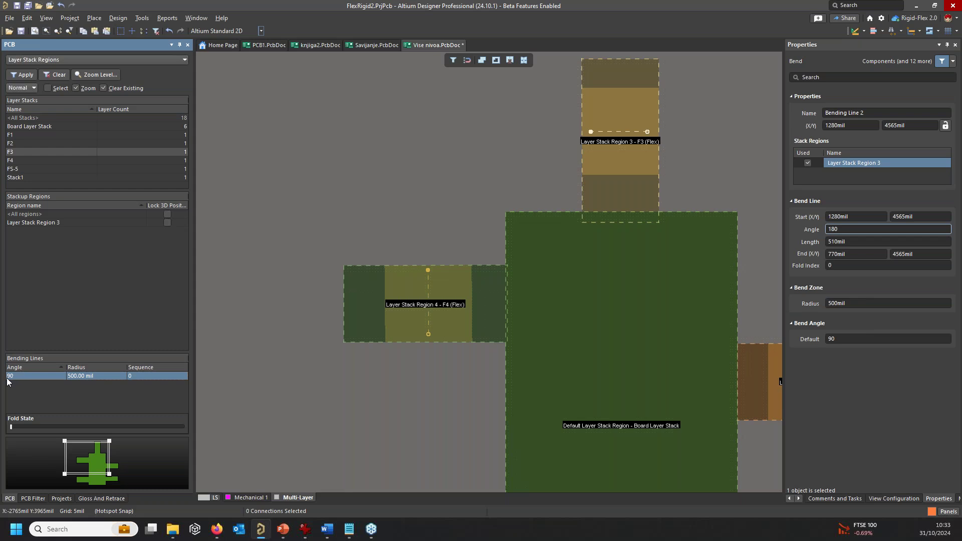
pyautogui.doubleClick(10, 376)
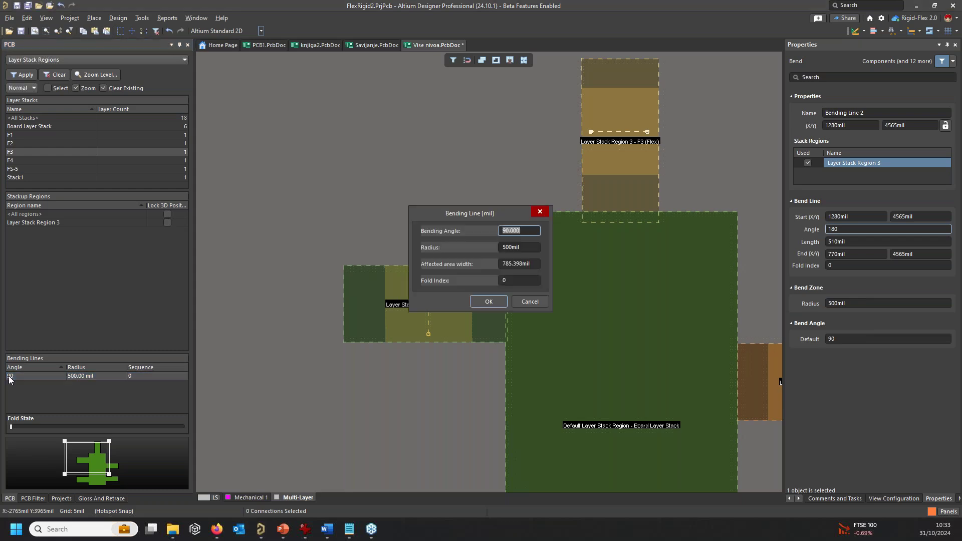
pyautogui.click(503, 235)
pyautogui.write('-')
pyautogui.press('Return')
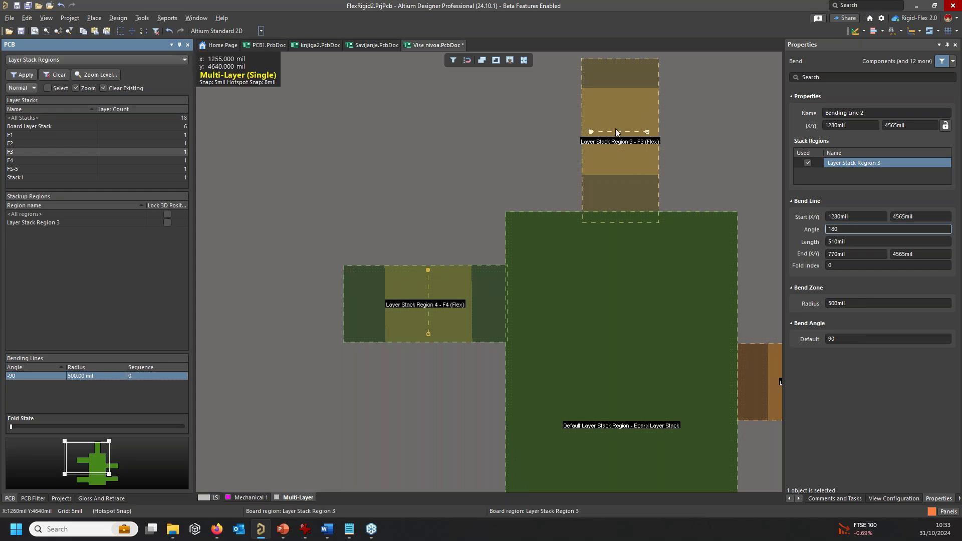
pyautogui.click(831, 339)
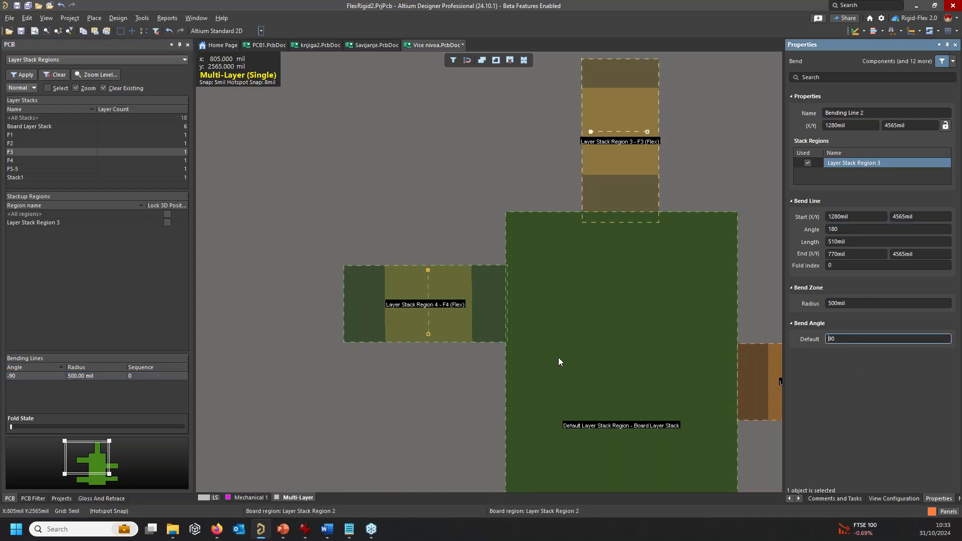
pyautogui.write('-')
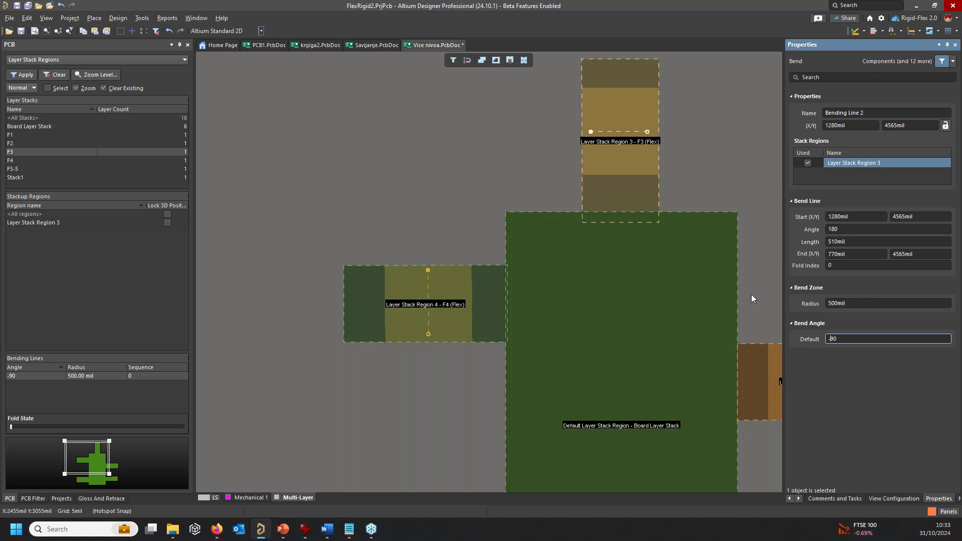
pyautogui.click(439, 208)
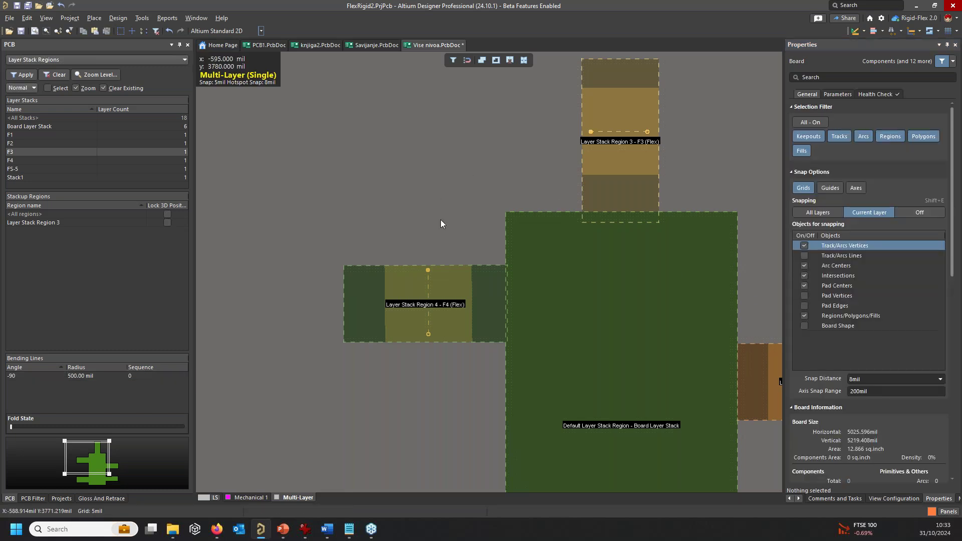
# Display the board in 3D, fold its flex regions and rotate it to check the reversed bend of Layer Stack Region 3.
pyautogui.keyDown('ctrl'); pyautogui.scroll(-2, 440, 220); pyautogui.keyUp('ctrl')
pyautogui.press('3')
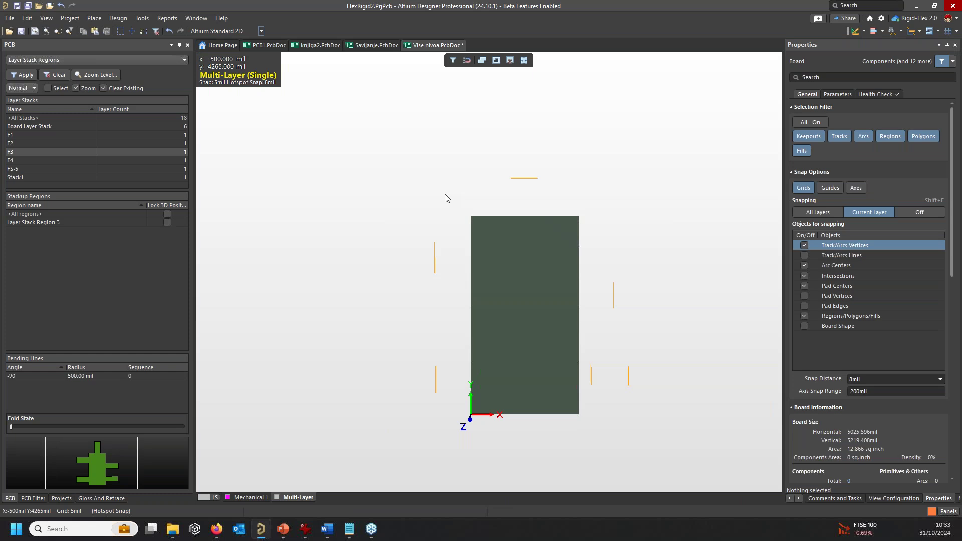
pyautogui.keyDown('shift'); pyautogui.moveTo(500, 245); pyautogui.dragTo(494, 262, button='right'); pyautogui.keyUp('shift')
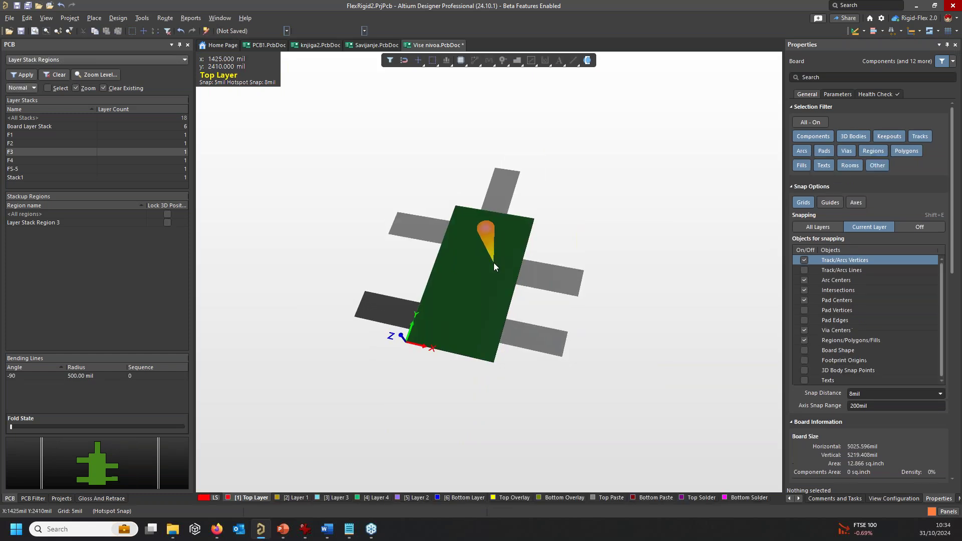
pyautogui.press('5')
pyautogui.keyDown('shift'); pyautogui.moveTo(528, 297); pyautogui.dragTo(325, 313, button='right'); pyautogui.keyUp('shift')
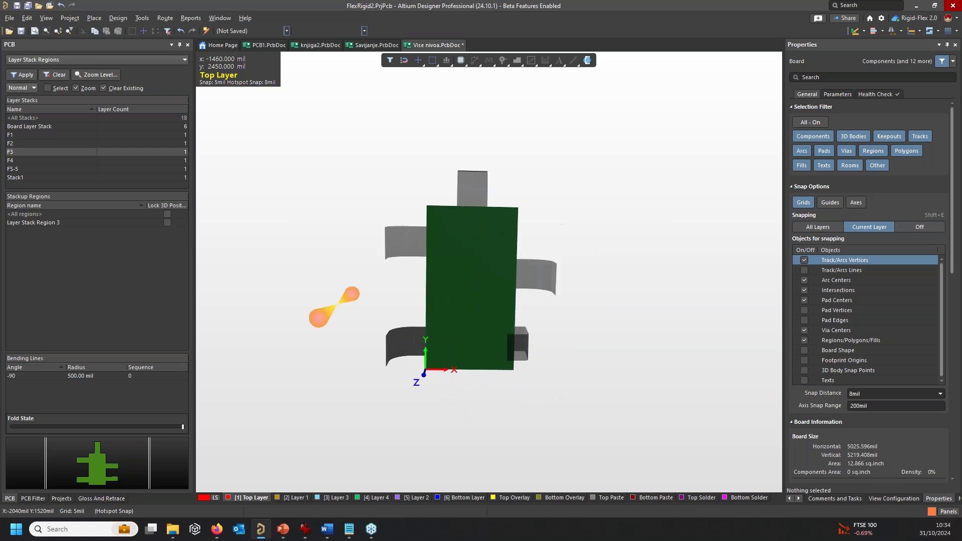
# Return to the 2D view and interactively route a 10mil Top Layer track from the rigid board into the lower-right flex region and back.
pyautogui.press('2')
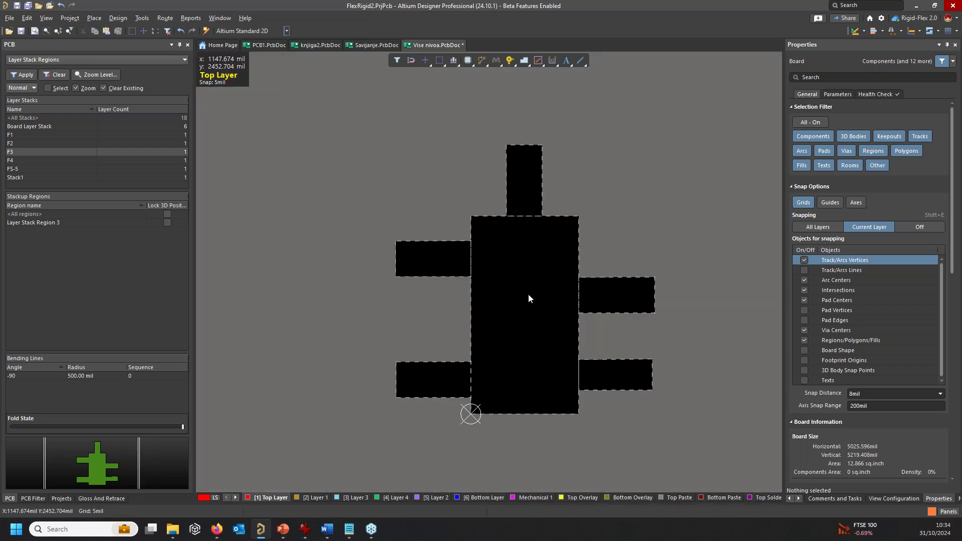
pyautogui.keyDown('ctrl'); pyautogui.scroll(5, 528, 296); pyautogui.keyUp('ctrl')
pyautogui.moveTo(521, 354); pyautogui.dragTo(534, 273, button='right')
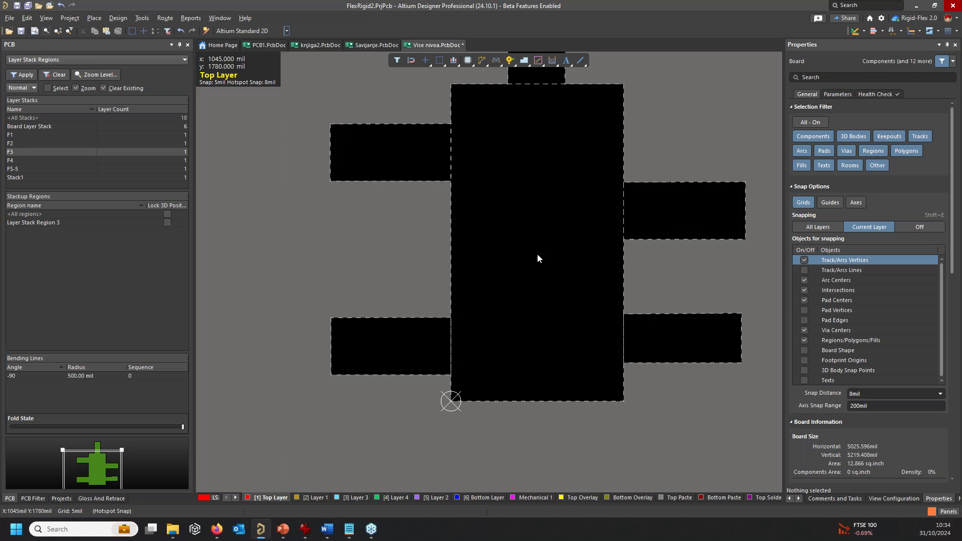
pyautogui.click(481, 61)
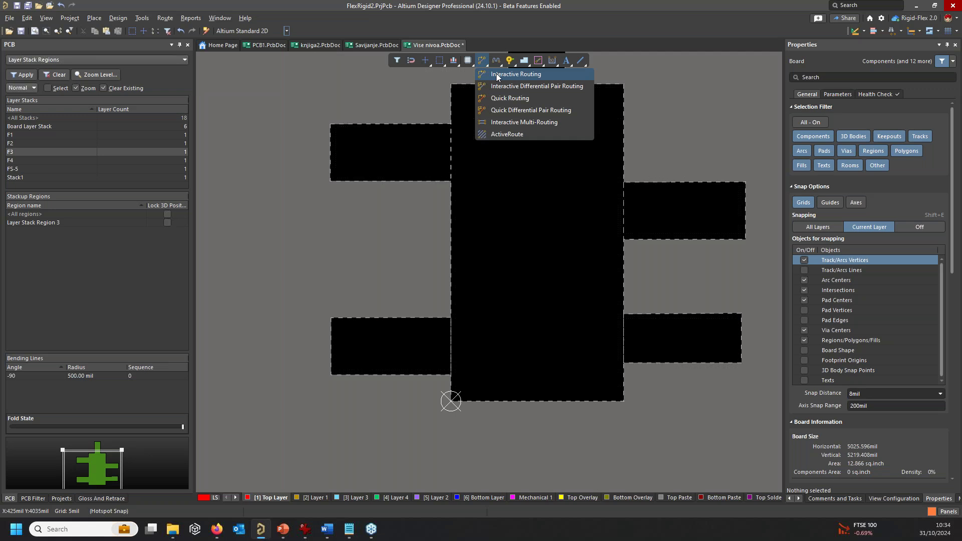
pyautogui.click(497, 75)
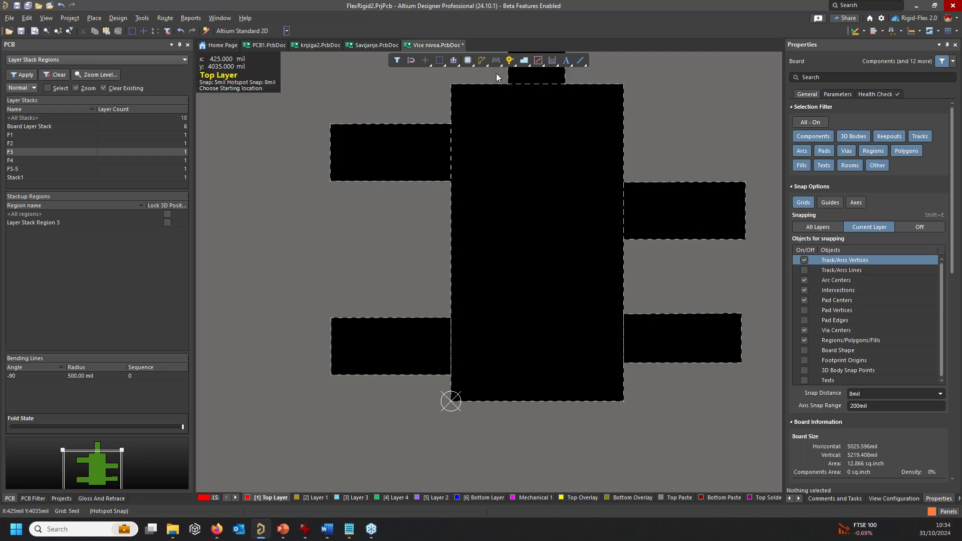
pyautogui.click(515, 352)
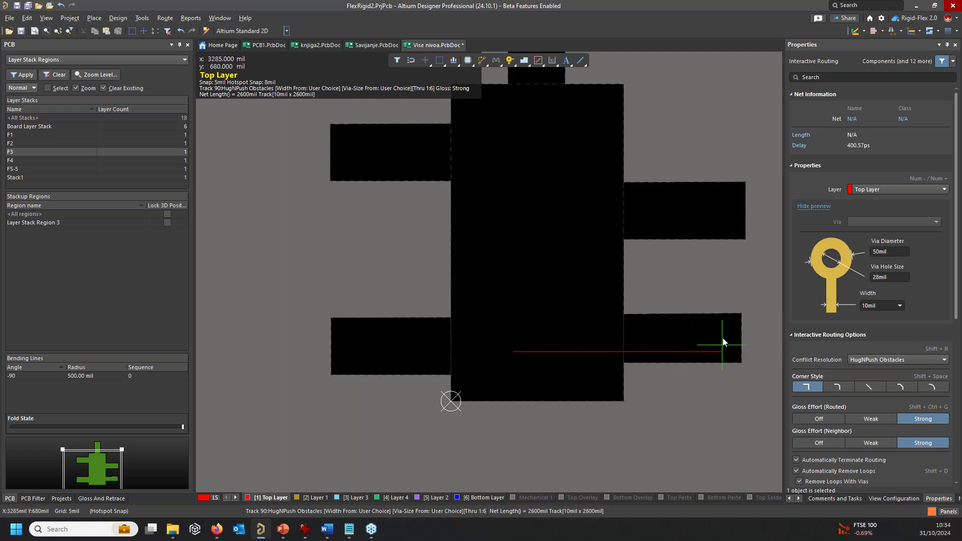
pyautogui.click(715, 324)
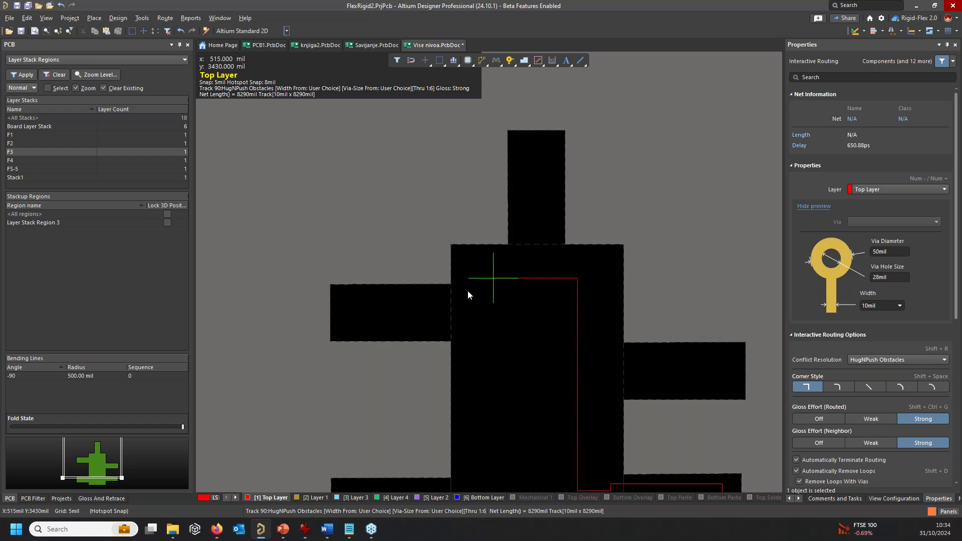
pyautogui.scroll(-3, 419, 324)
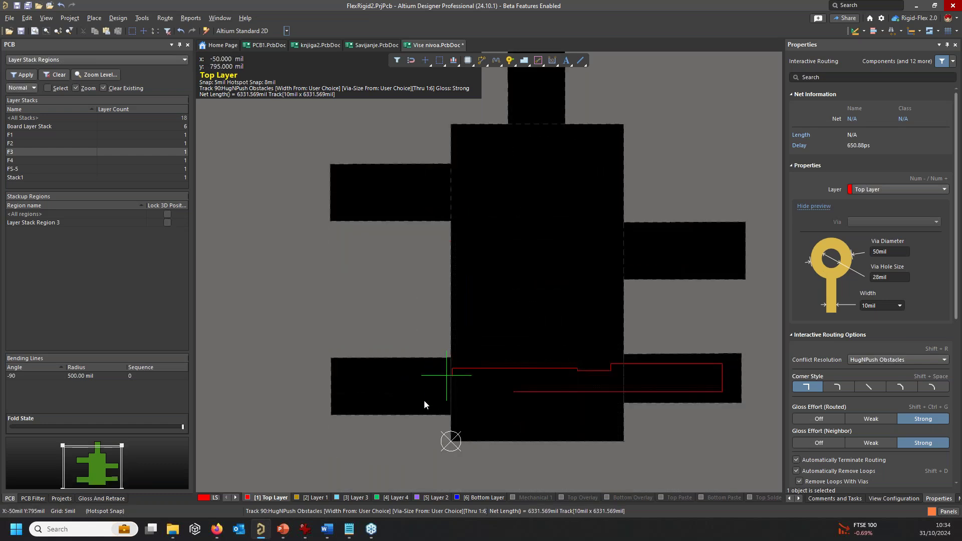
pyautogui.rightClick(575, 321)
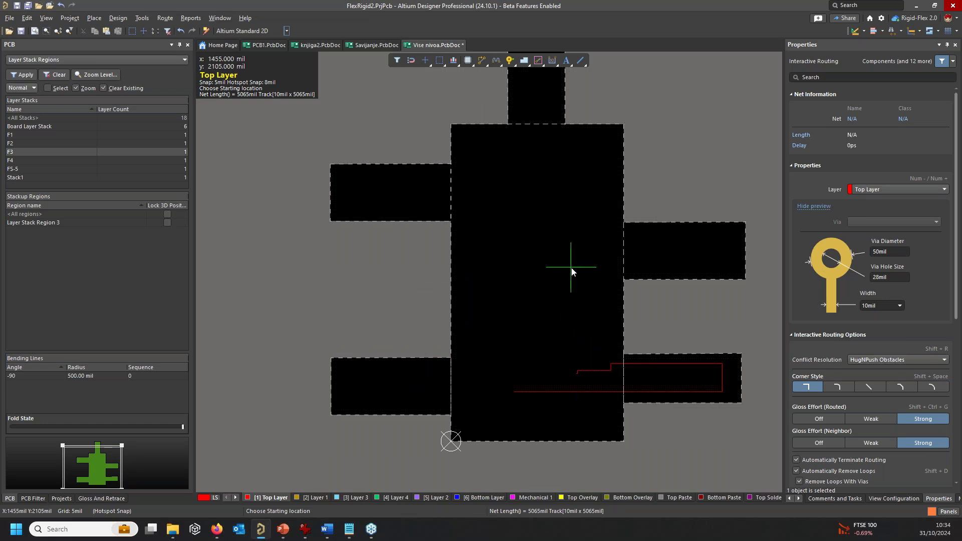
pyautogui.press('KP_Subtract')
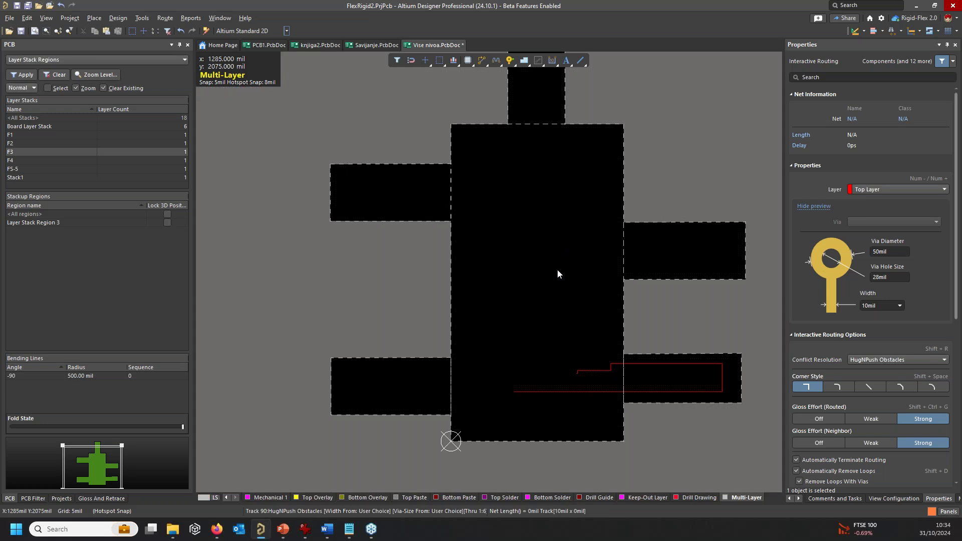
pyautogui.click(557, 269)
pyautogui.rightClick(575, 278)
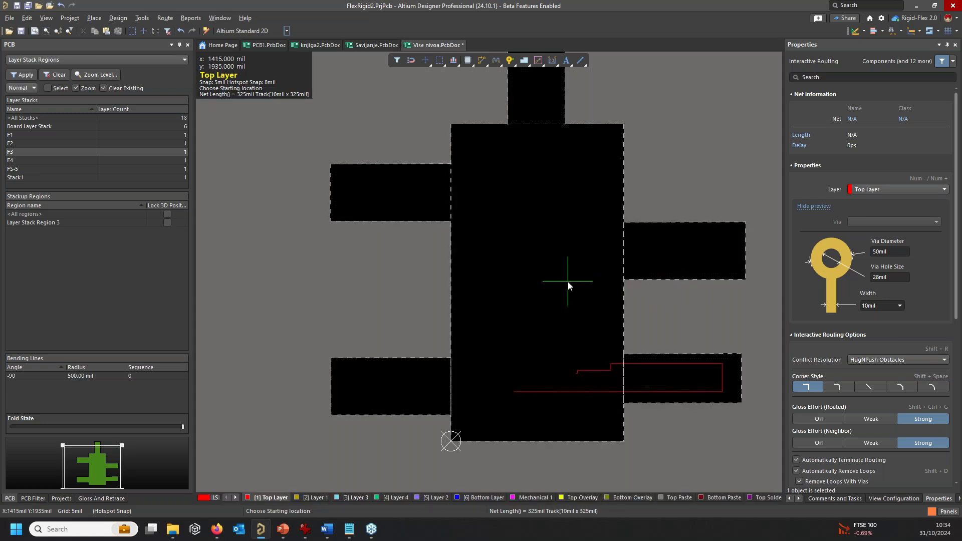
# Route a 10mil track on Layer 1 from the rigid board into the upper-right flex region and back.
pyautogui.press('KP_Add')
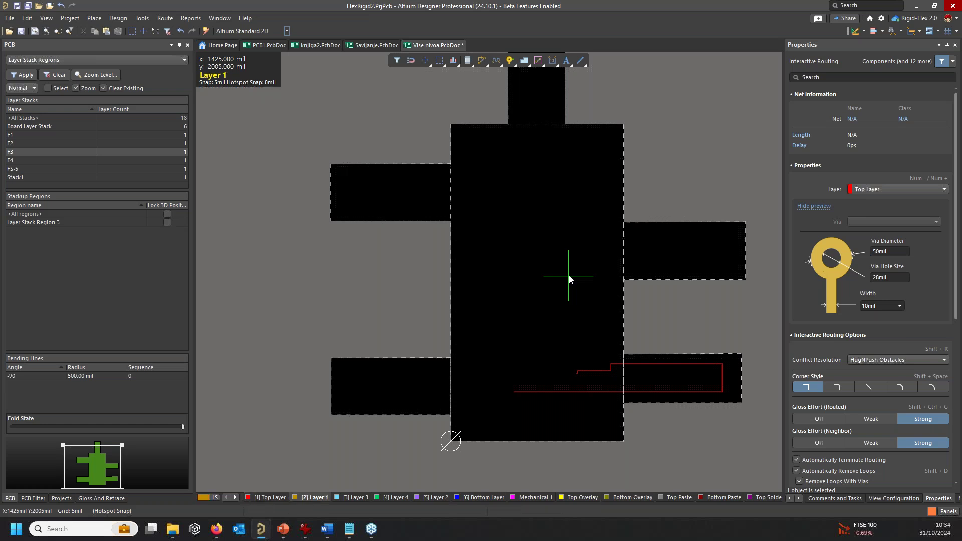
pyautogui.click(561, 271)
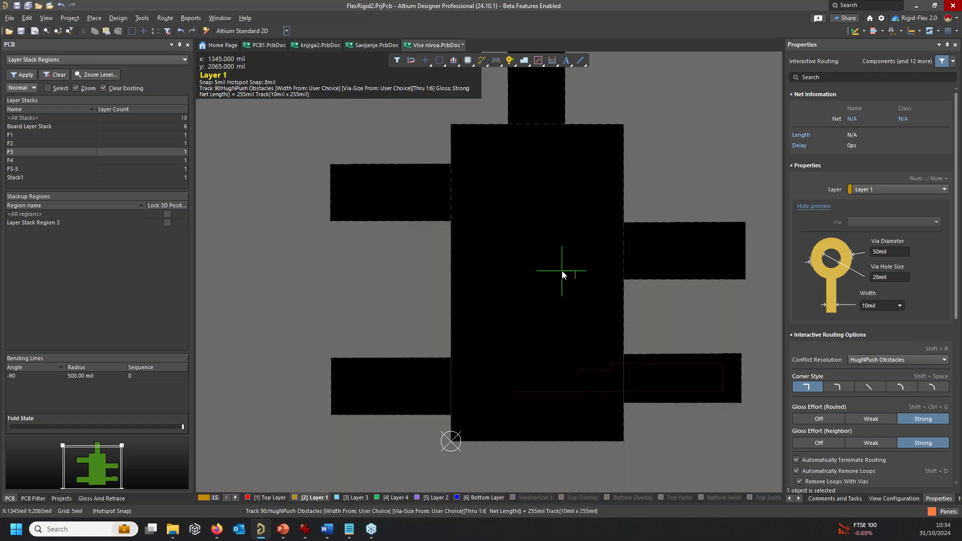
pyautogui.click(733, 241)
pyautogui.click(542, 266)
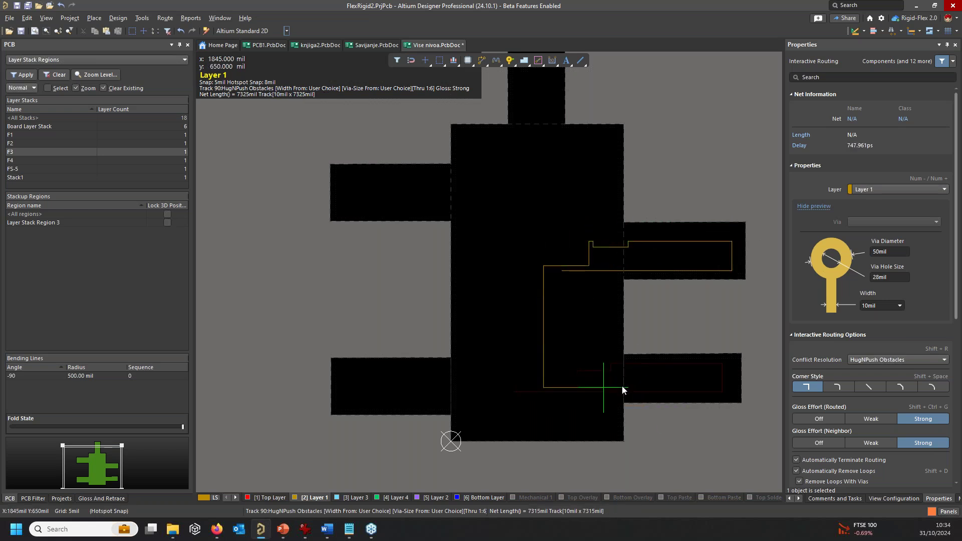
pyautogui.press('BackSpace')
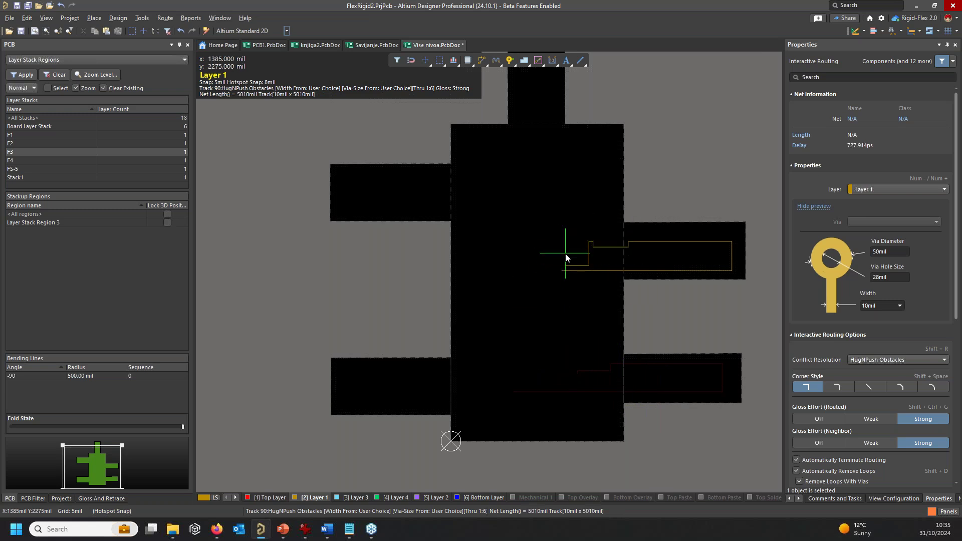
pyautogui.click(565, 253)
pyautogui.rightClick(565, 254)
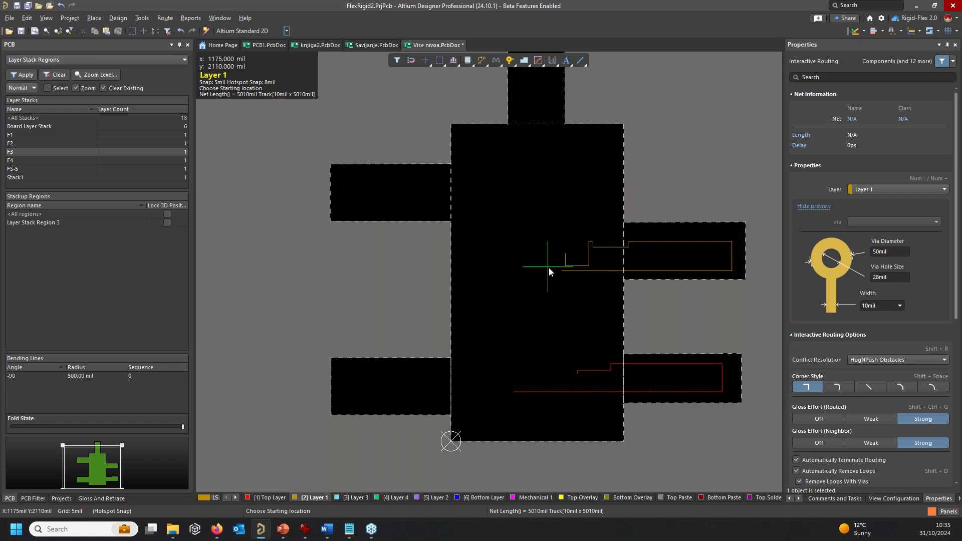
# Route a 10mil Layer 3 track across the rigid board and the upper flex region, end routing and make Layer 4 active.
pyautogui.press('KP_Add')
pyautogui.click(549, 199)
pyautogui.click(550, 80)
pyautogui.click(529, 125)
pyautogui.click(519, 158)
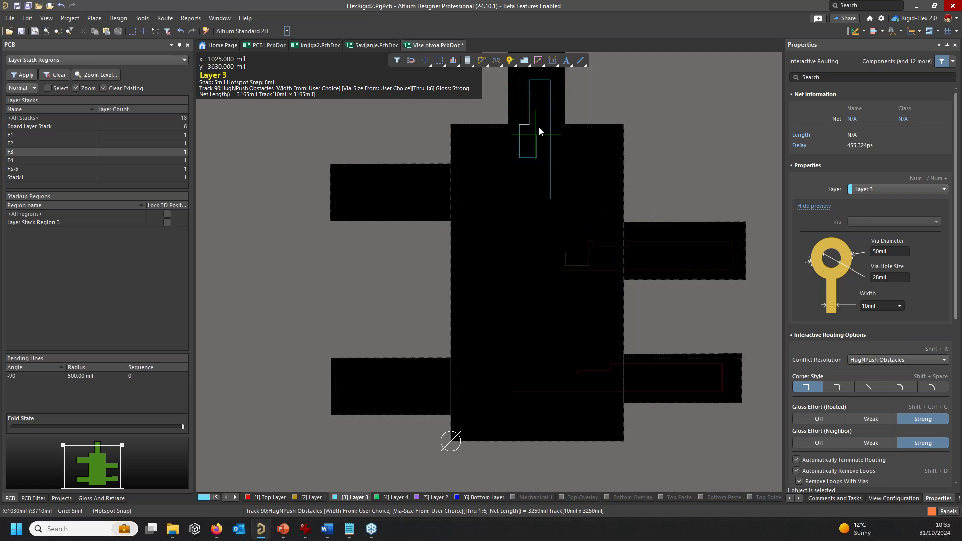
pyautogui.click(543, 101)
pyautogui.rightClick(543, 100)
pyautogui.rightClick(542, 100)
pyautogui.press('KP_Add')
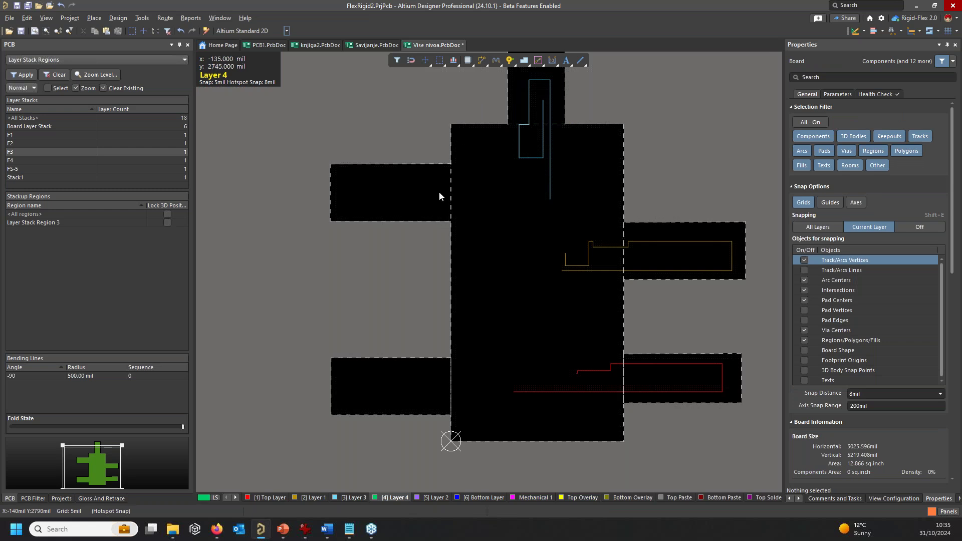
# Display the board in 3D and rotate it to check the routed tracks on the folded flex regions.
pyautogui.keyDown('ctrl'); pyautogui.scroll(-2, 589, 294); pyautogui.keyUp('ctrl')
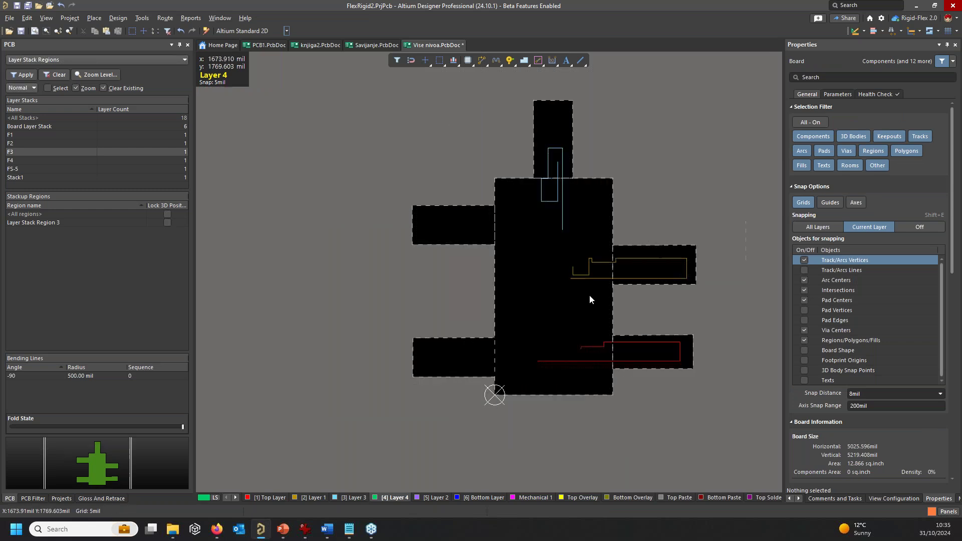
pyautogui.press('3')
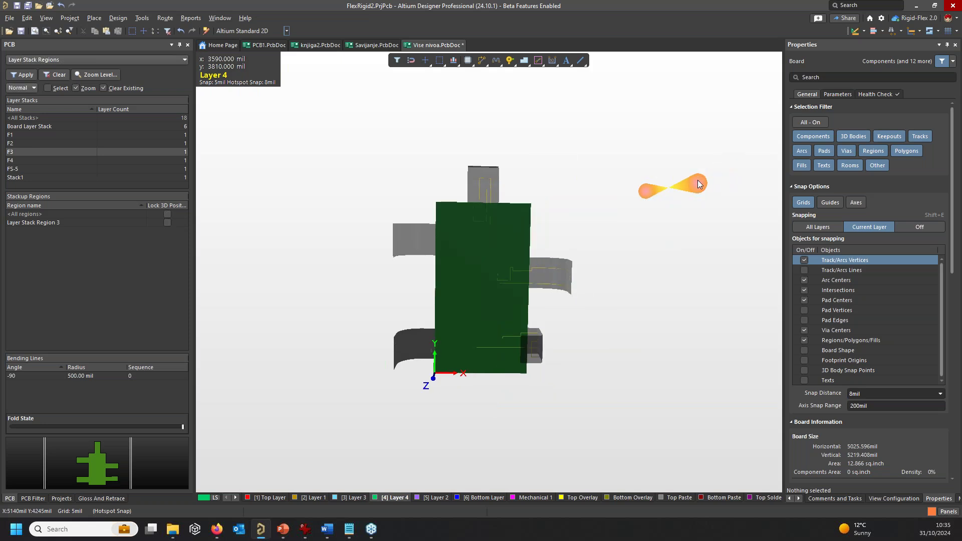
pyautogui.keyDown('shift'); pyautogui.moveTo(509, 281); pyautogui.dragTo(351, 246, button='right'); pyautogui.keyUp('shift')
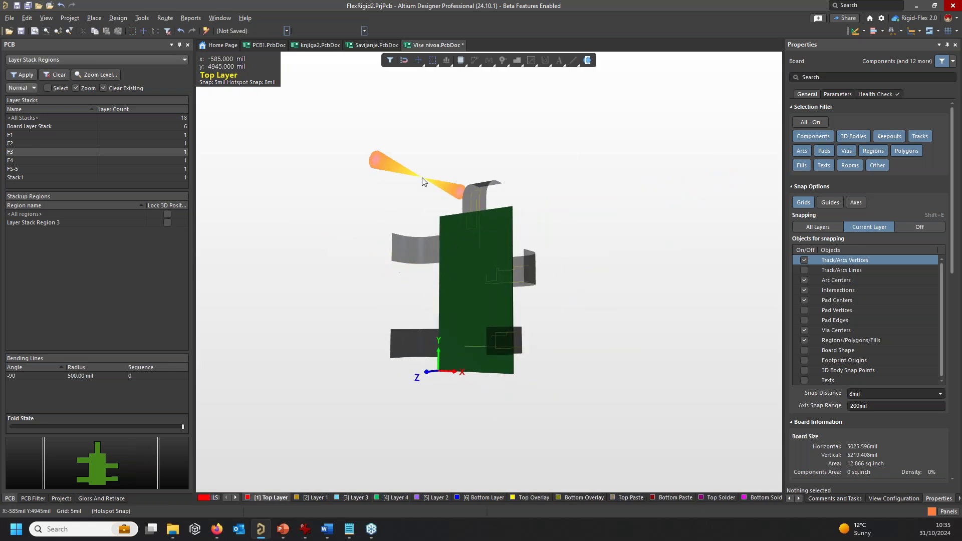
# In board planning mode, extend Layer Stack Region 4 away from the rigid board, moving its outer edge to X -2490mil.
pyautogui.press('1')
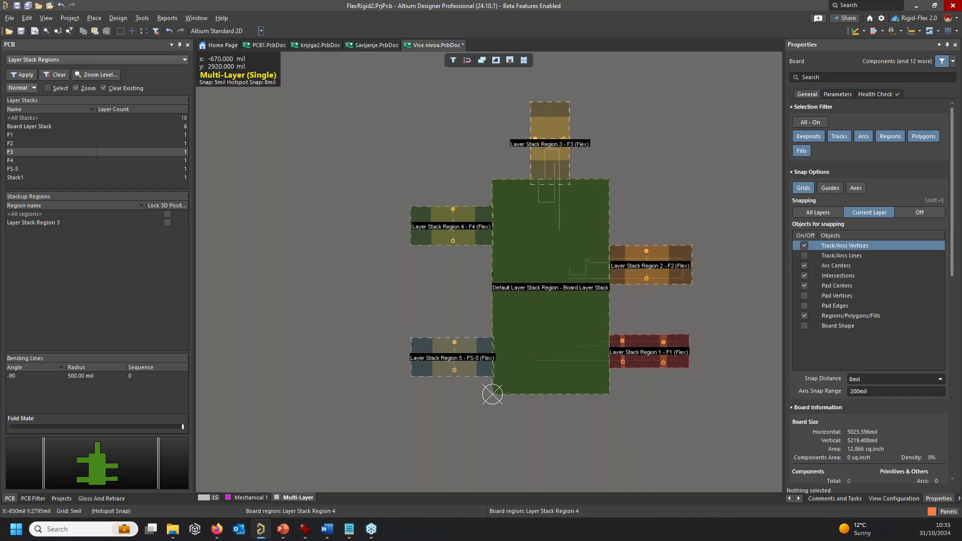
pyautogui.click(418, 304)
pyautogui.keyDown('ctrl'); pyautogui.scroll(4, 418, 304); pyautogui.keyUp('ctrl')
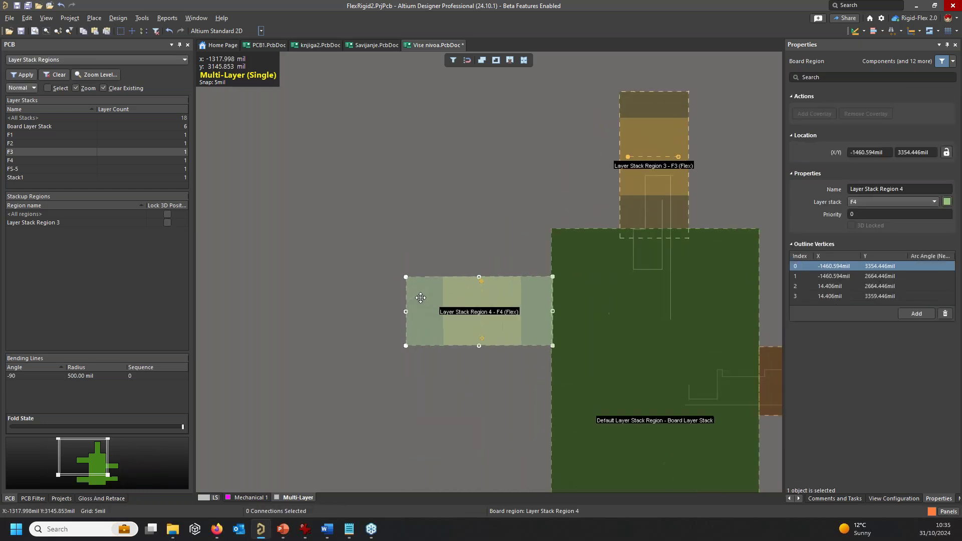
pyautogui.moveTo(400, 315); pyautogui.dragTo(265, 331)
pyautogui.moveTo(476, 170); pyautogui.dragTo(579, 166, button='right')
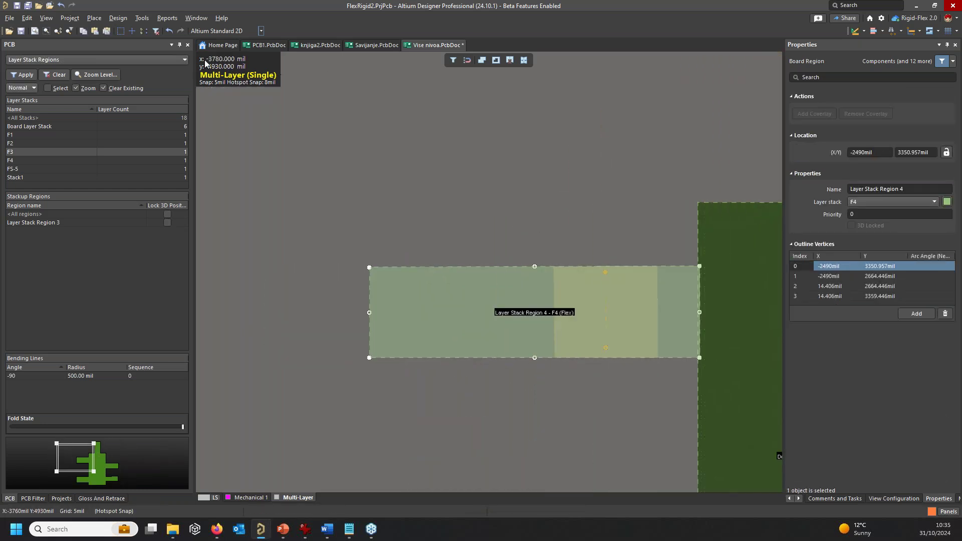
# Define two more bending lines across Layer Stack Region 4: a vertical one at X -1650mil and a slanted one nearer the outer edge.
pyautogui.click(98, 21)
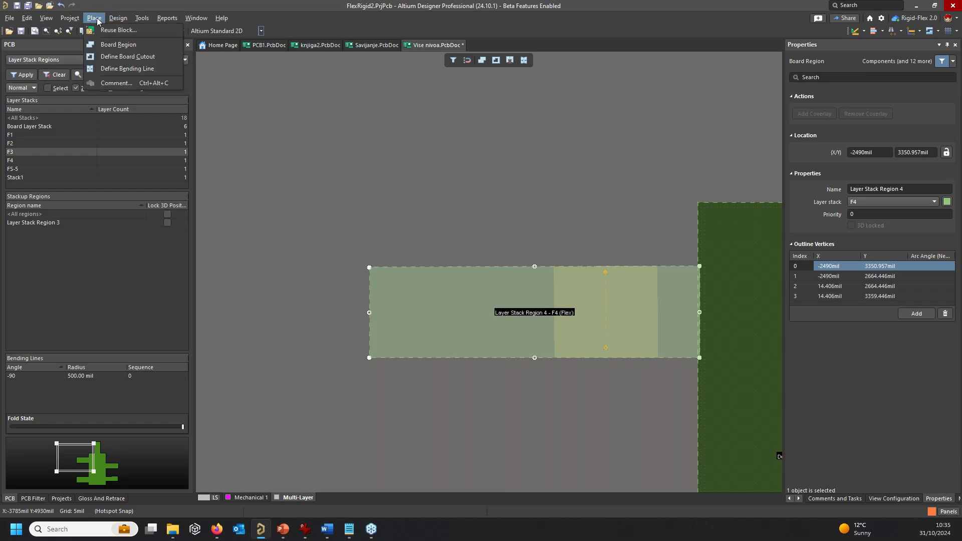
pyautogui.click(128, 68)
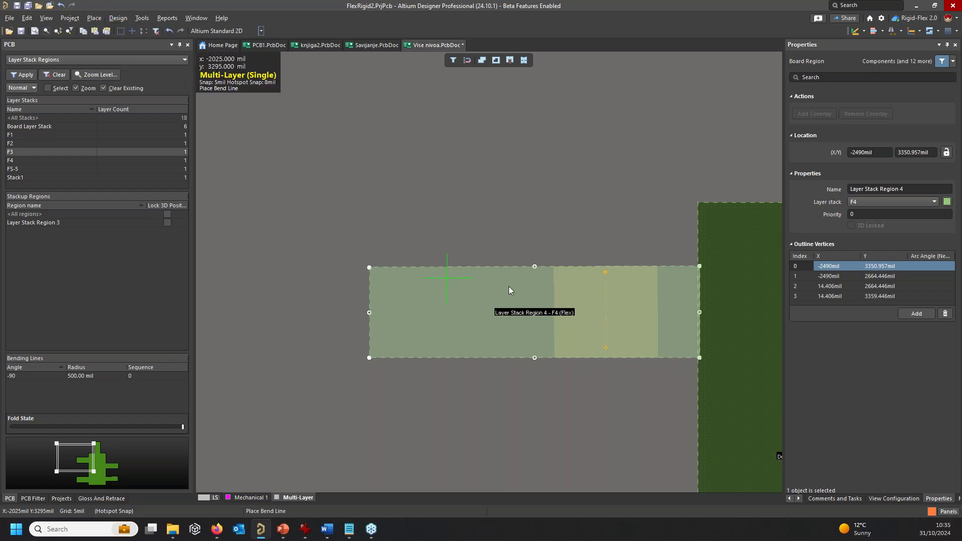
pyautogui.click(479, 269)
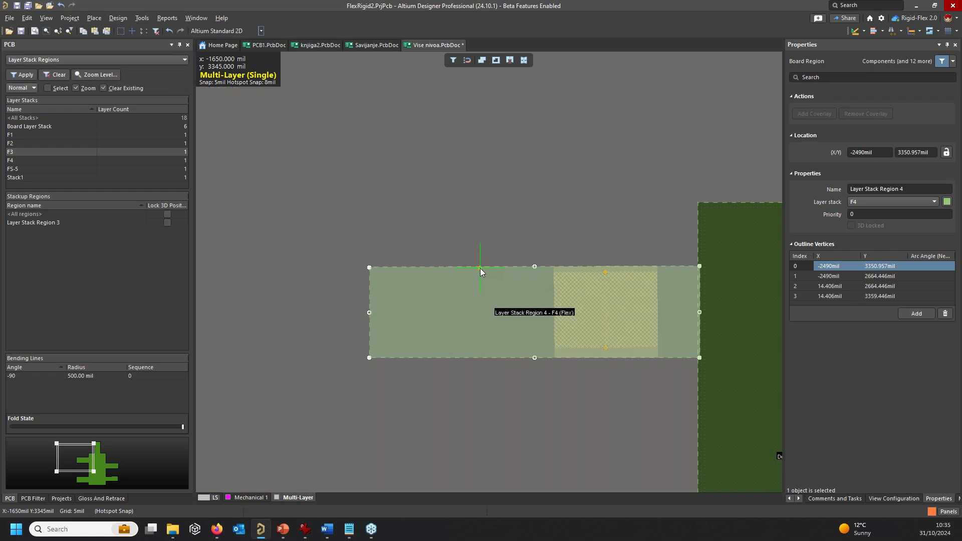
pyautogui.click(480, 354)
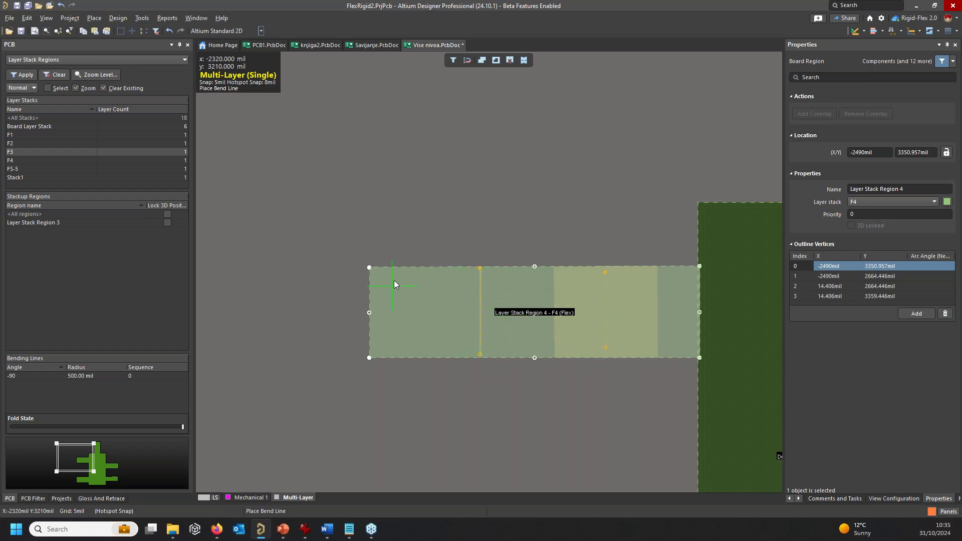
pyautogui.click(381, 267)
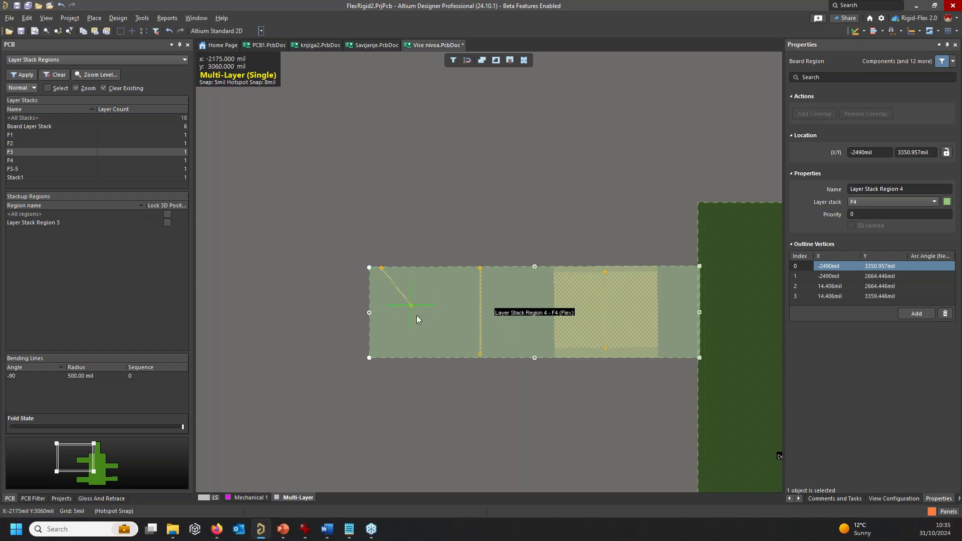
pyautogui.click(440, 357)
pyautogui.press('Escape')
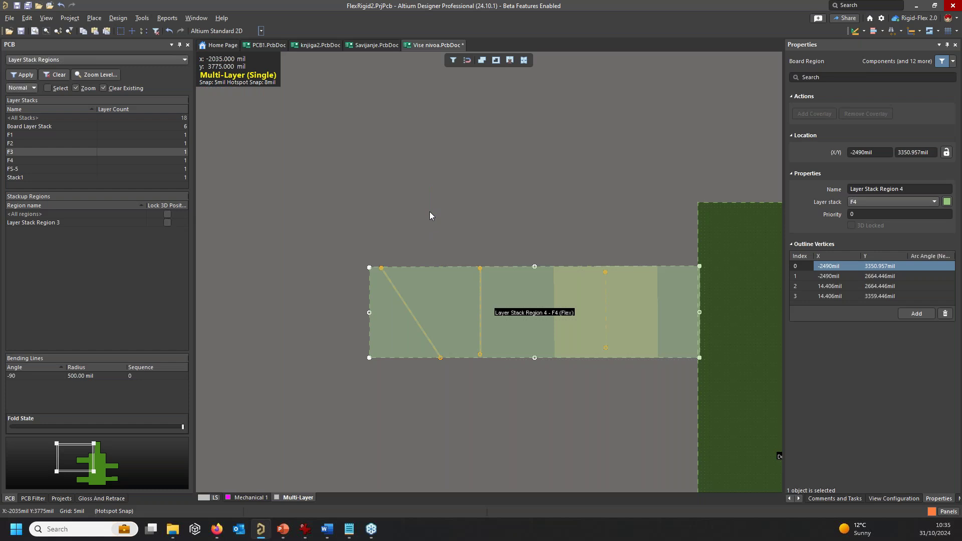
# Slant the vertical bending line at X -1650mil to run from about (-1730, 2695) to (-1385, 3330) mil and set its default bend angle to 120.
pyautogui.click(481, 307)
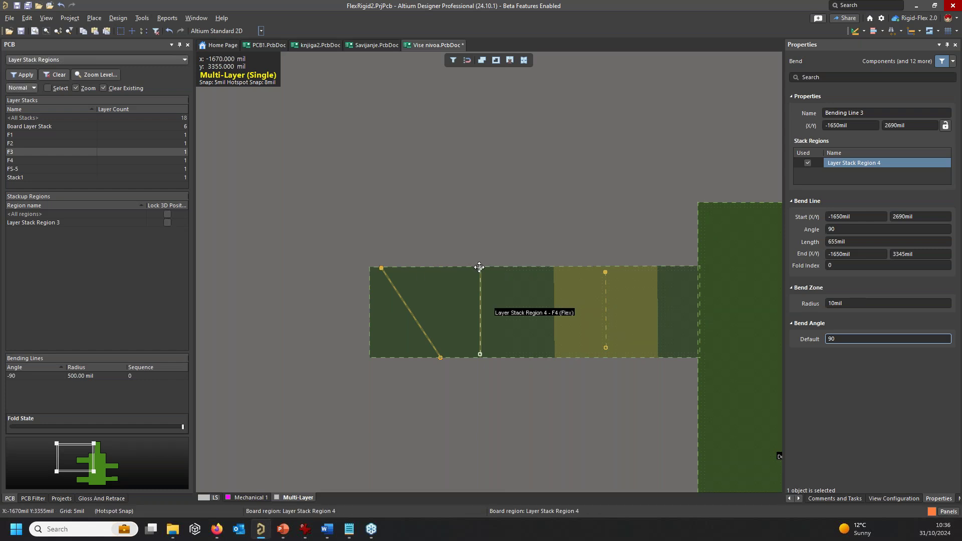
pyautogui.moveTo(480, 267); pyautogui.dragTo(514, 270)
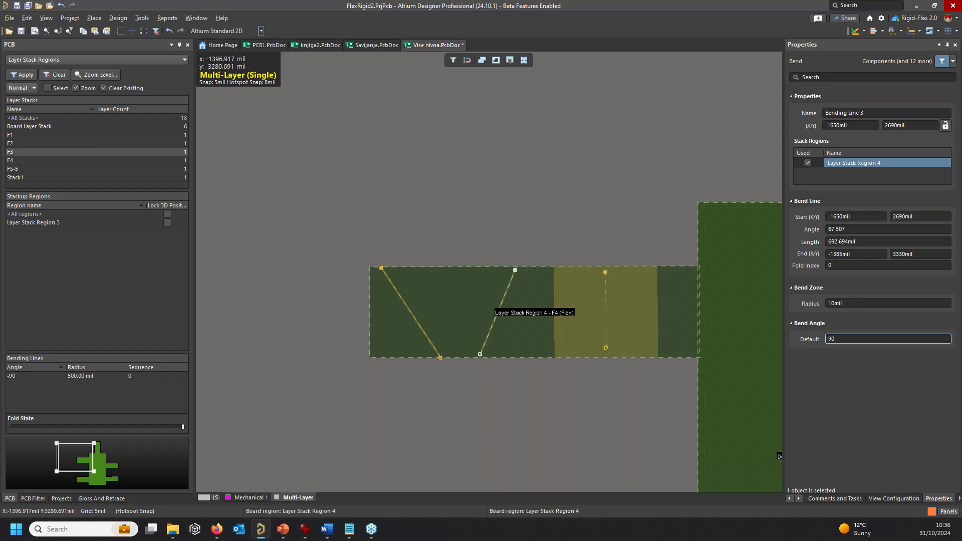
pyautogui.moveTo(480, 354); pyautogui.dragTo(470, 353)
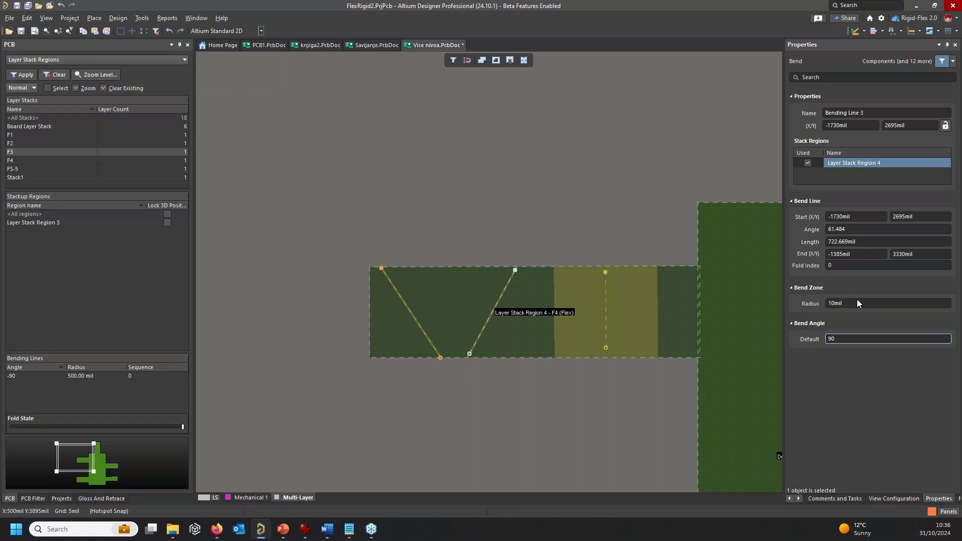
pyautogui.click(847, 339)
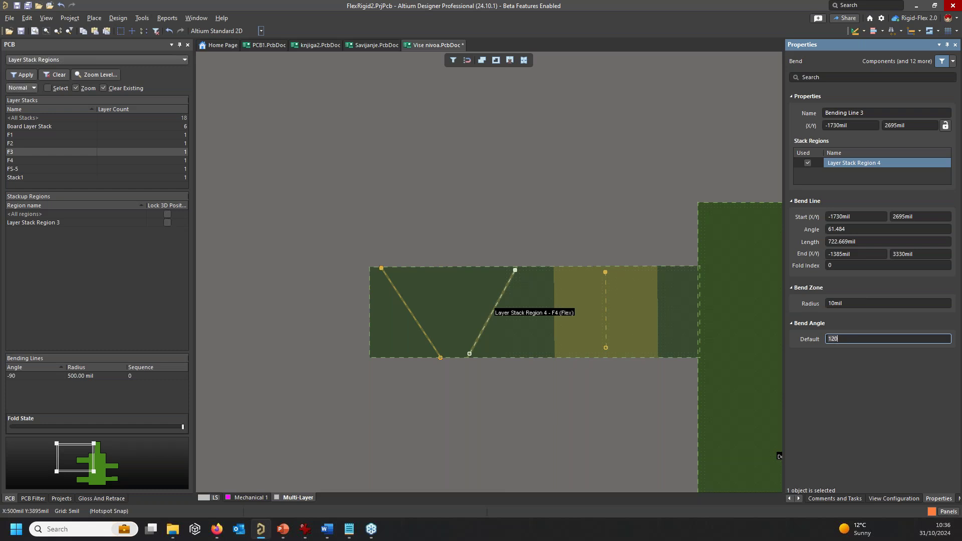
pyautogui.write('120')
# Set the default bend angle of the outermost slanted bending line on Layer Stack Region 4 to 120.
pyautogui.click(427, 336)
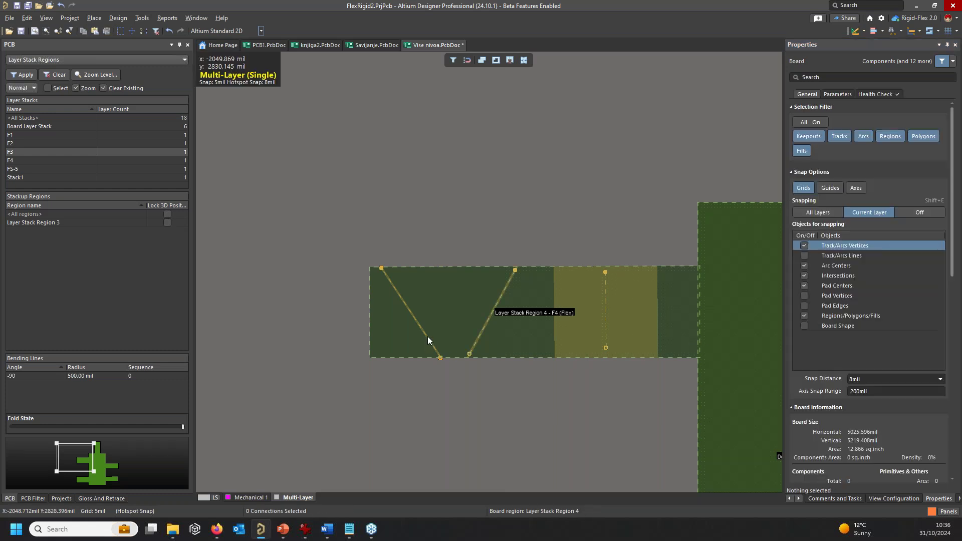
pyautogui.click(427, 335)
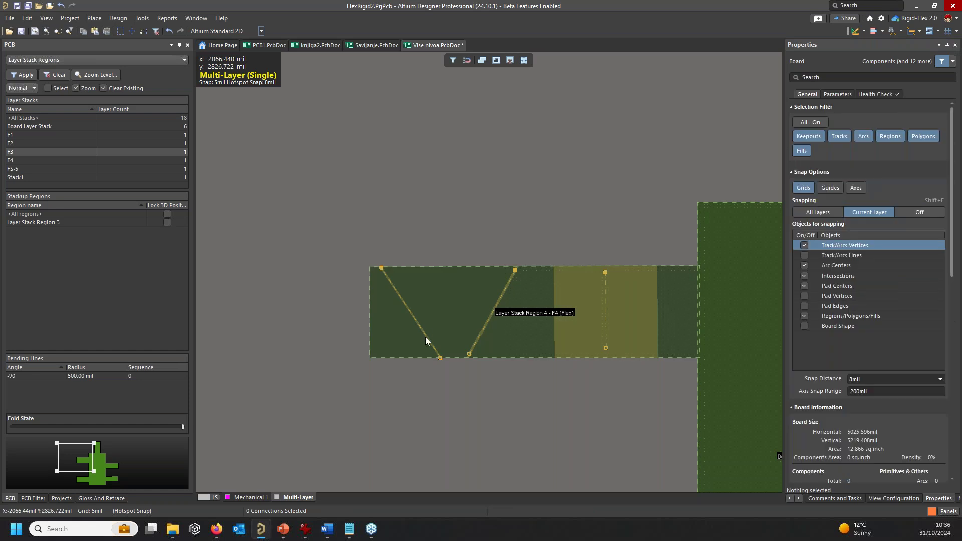
pyautogui.click(436, 348)
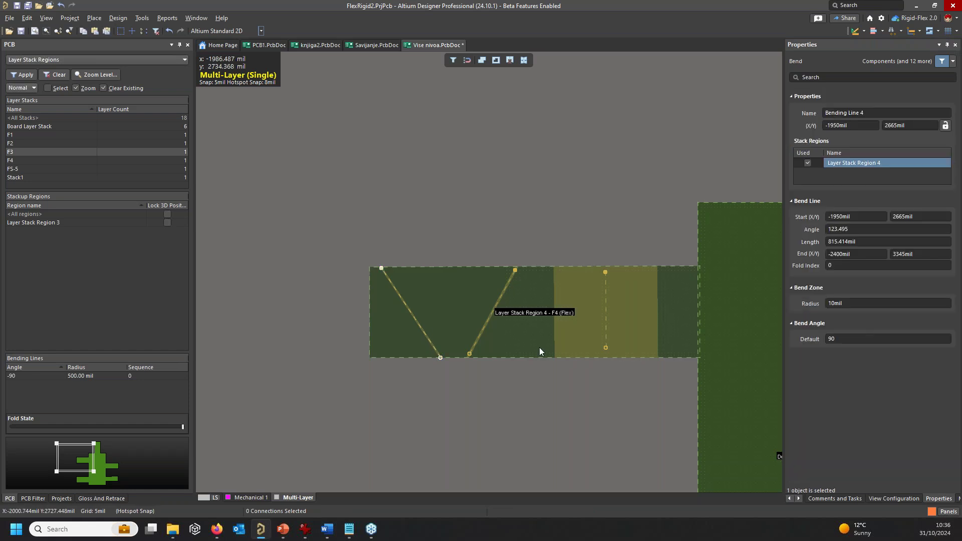
pyautogui.click(885, 339)
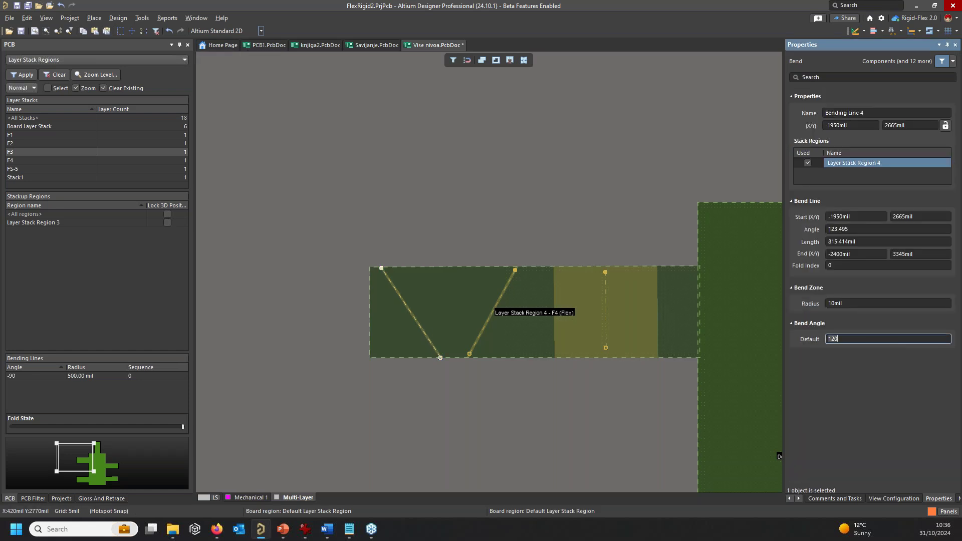
pyautogui.click(528, 185)
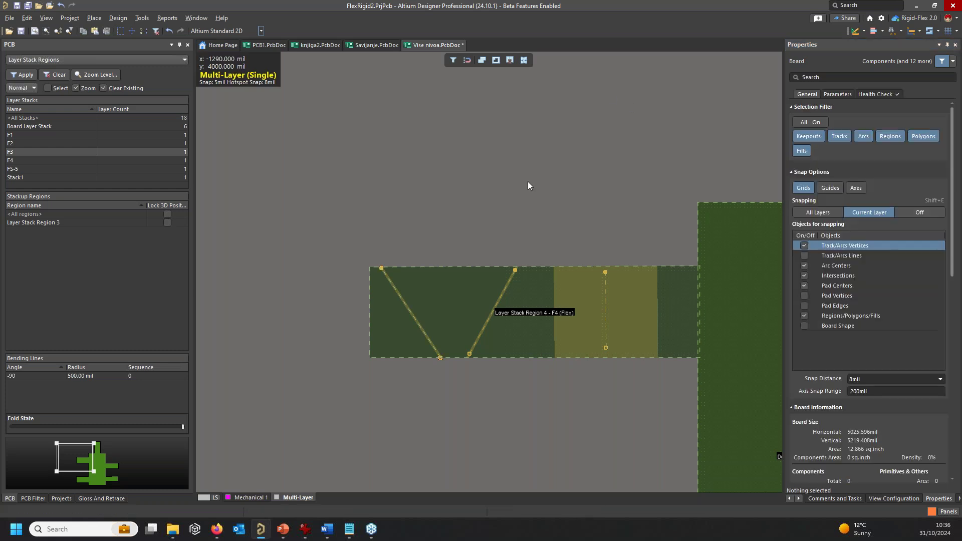
# Display the board in 3D and rotate it to examine how Layer Stack Region 4 folds along its slanted bending lines.
pyautogui.press('3')
pyautogui.hotkey('ctrl', 'pagedown')
pyautogui.keyDown('shift'); pyautogui.moveTo(383, 264); pyautogui.dragTo(409, 145, button='right'); pyautogui.keyUp('shift')
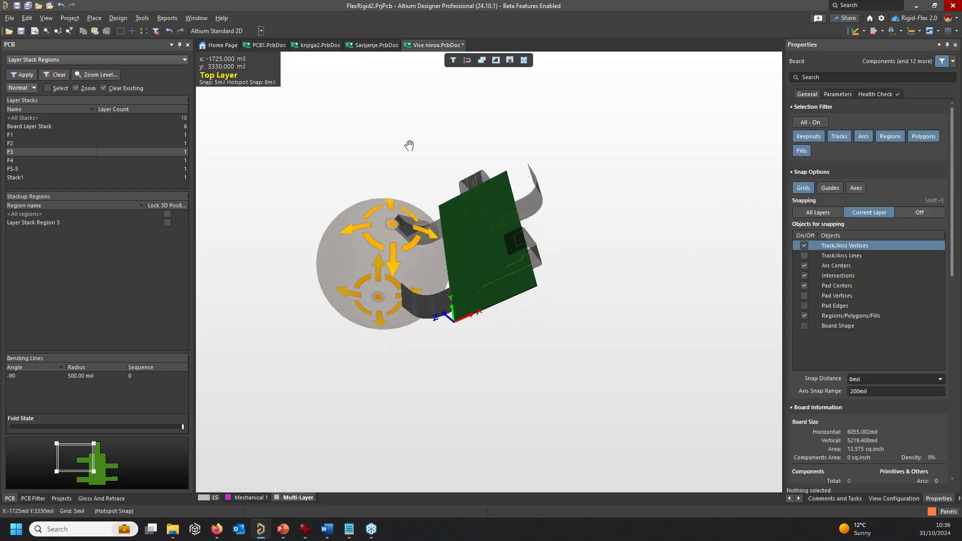
pyautogui.keyDown('ctrl'); pyautogui.scroll(5, 403, 250); pyautogui.keyUp('ctrl')
pyautogui.keyDown('shift'); pyautogui.moveTo(331, 304); pyautogui.dragTo(538, 367, button='right'); pyautogui.keyUp('shift')
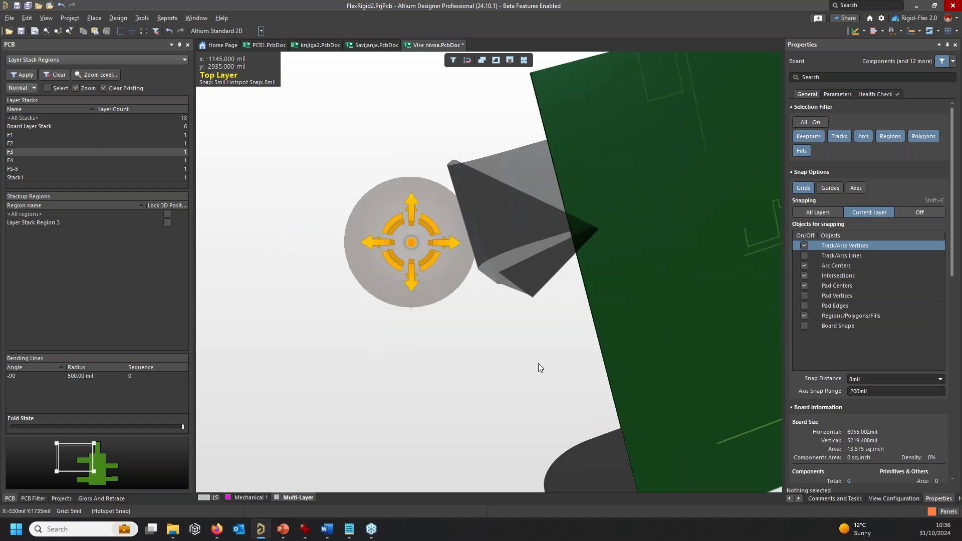
pyautogui.press('2')
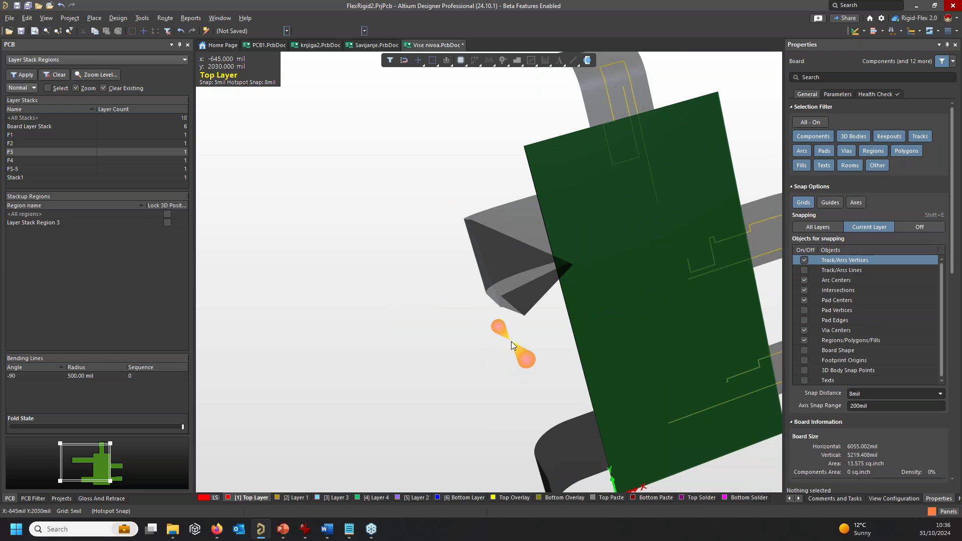
# In board planning mode, extend Layer Stack Region 4's outer edge to X -3520mil and check its folding in 3D.
pyautogui.press('1')
pyautogui.click(398, 331)
pyautogui.moveTo(369, 306); pyautogui.dragTo(241, 325)
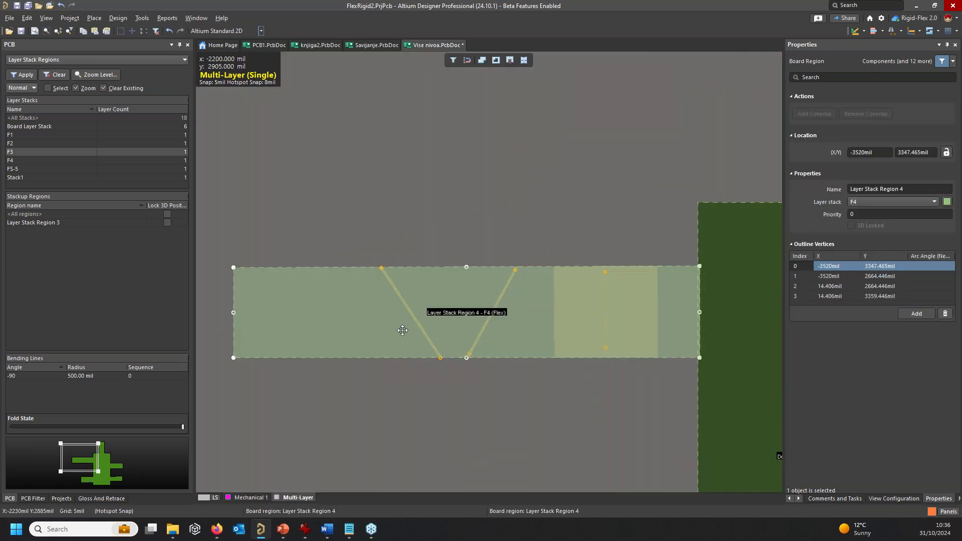
pyautogui.click(412, 314)
pyautogui.click(412, 314)
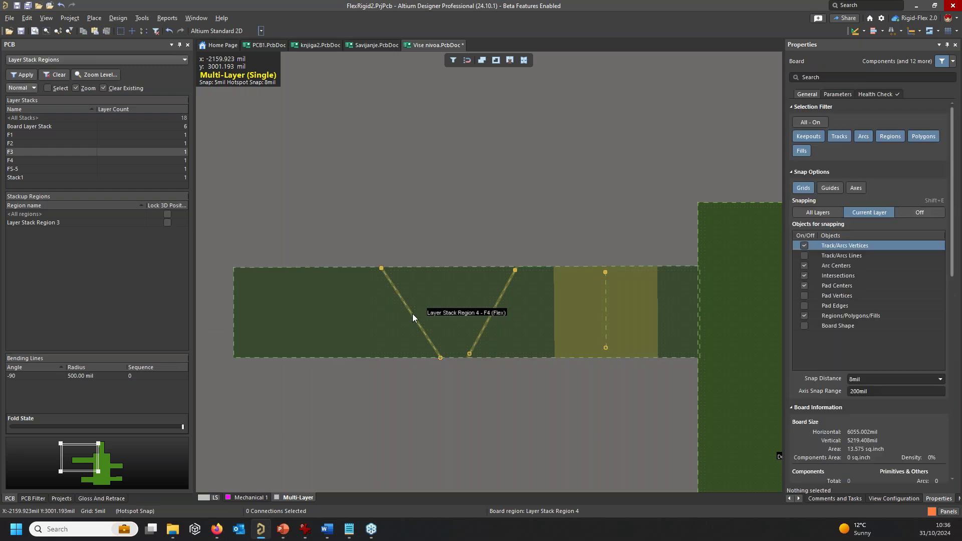
pyautogui.moveTo(413, 314); pyautogui.dragTo(462, 359)
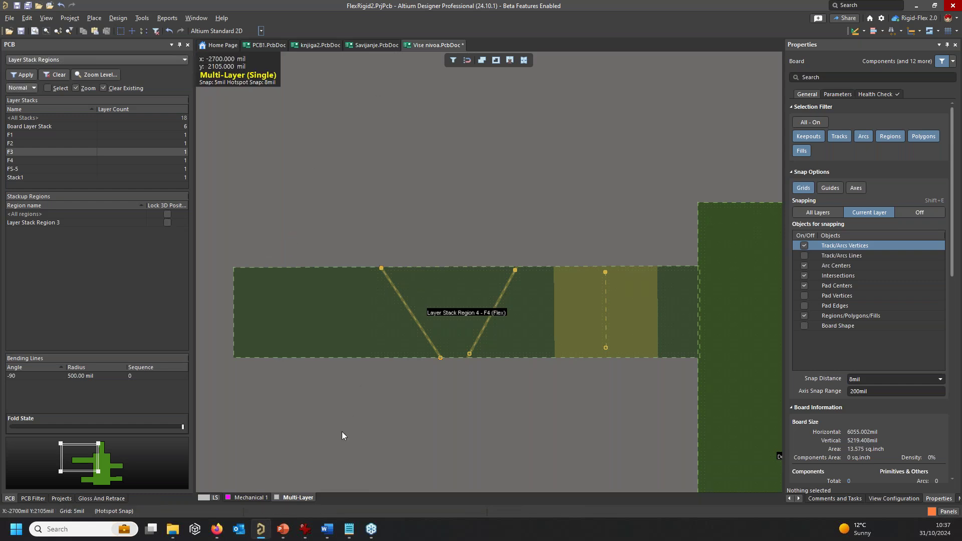
pyautogui.press('3')
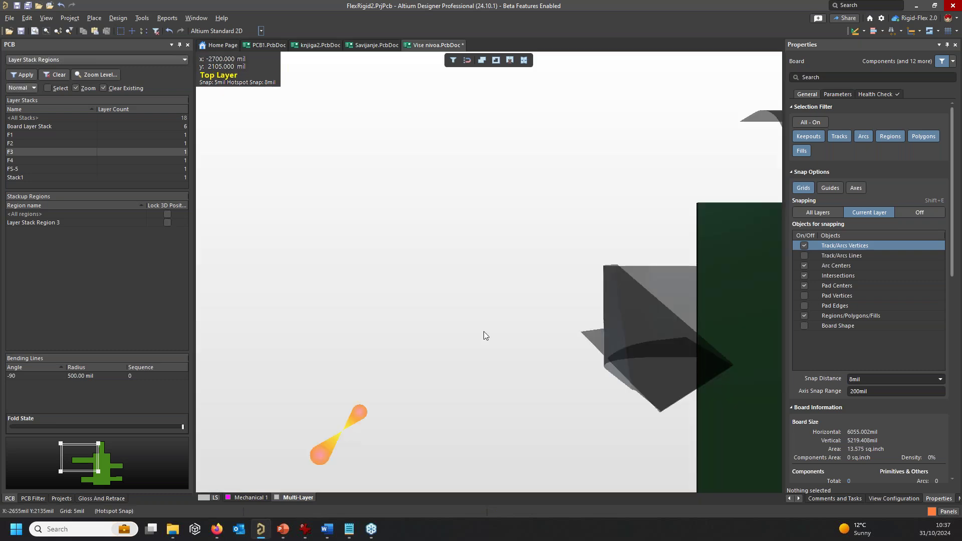
pyautogui.keyDown('shift'); pyautogui.moveTo(500, 382); pyautogui.dragTo(405, 321, button='right'); pyautogui.keyUp('shift')
# Back in board planning mode, set the default bend angle of Layer Stack Region 4's outermost slanted bending line to 0.
pyautogui.press('1')
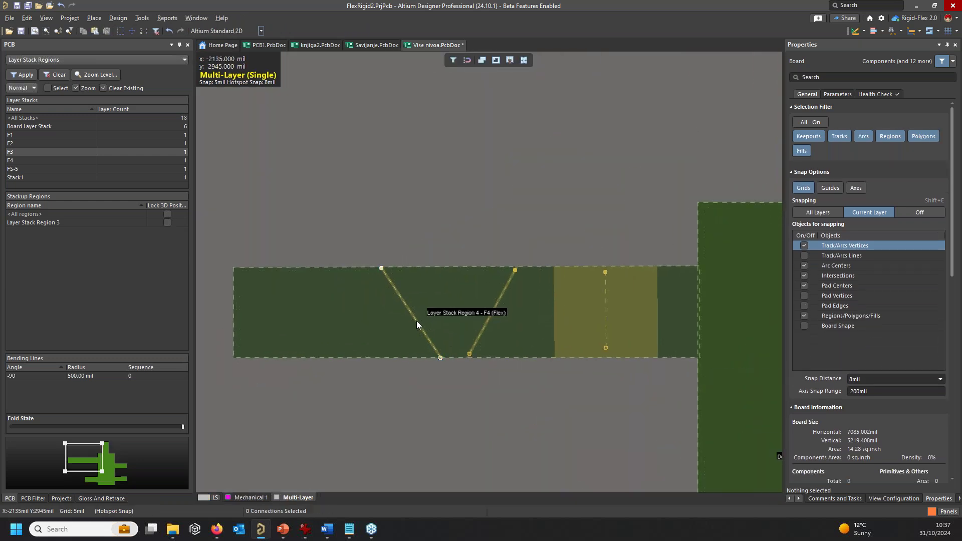
pyautogui.click(417, 320)
pyautogui.doubleClick(844, 341)
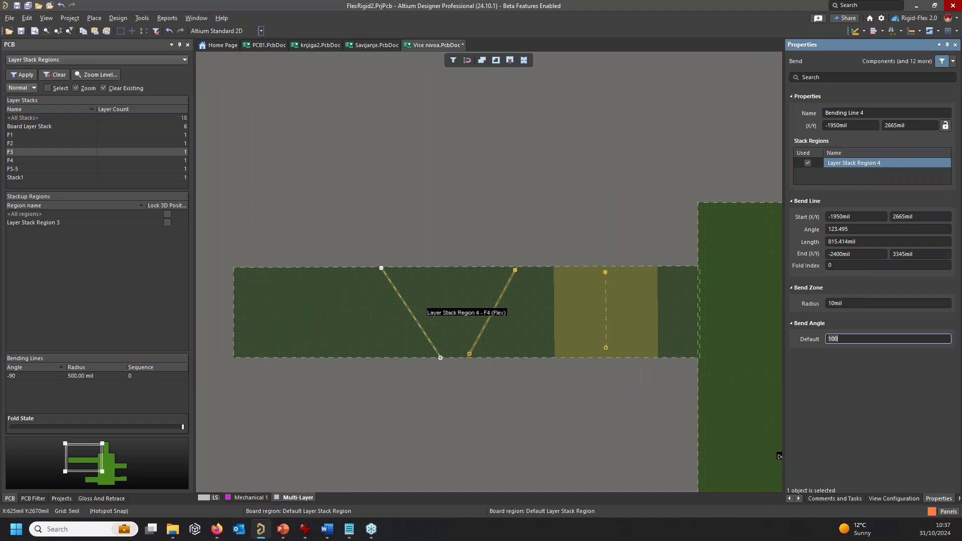
pyautogui.write('0')
pyautogui.click(574, 221)
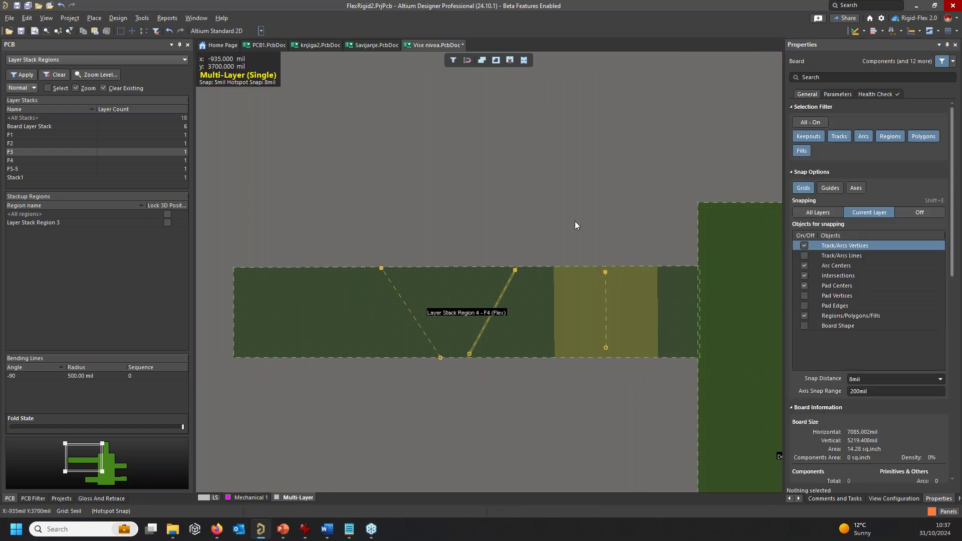
# Show the board in 3D and examine the lengthened flex arm of Layer Stack Region 4 from several angles.
pyautogui.press('3')
pyautogui.keyDown('shift'); pyautogui.moveTo(495, 362); pyautogui.dragTo(400, 280, button='right'); pyautogui.keyUp('shift')
pyautogui.moveTo(560, 400); pyautogui.dragTo(471, 324, button='right')
pyautogui.keyDown('ctrl'); pyautogui.scroll(-3, 469, 322); pyautogui.keyUp('ctrl')
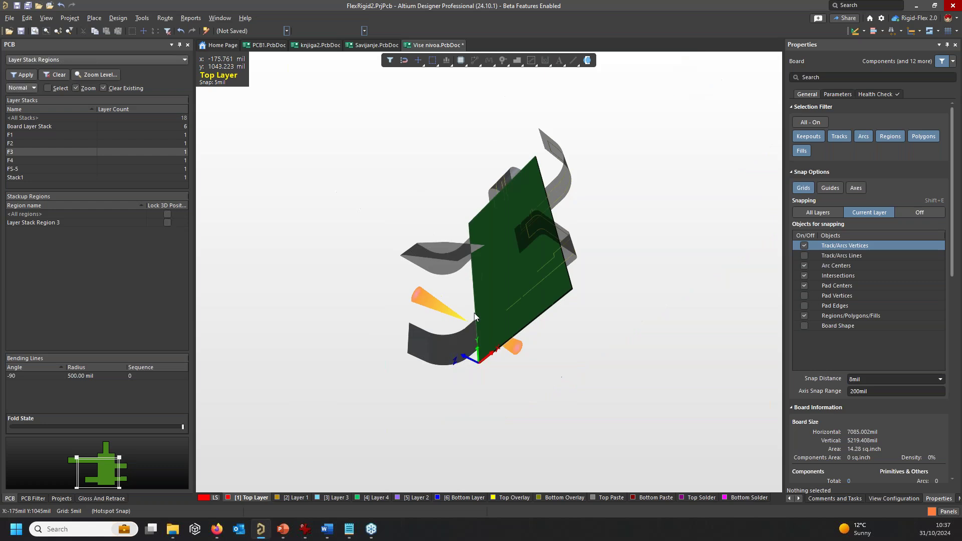
pyautogui.keyDown('shift'); pyautogui.moveTo(491, 266); pyautogui.dragTo(685, 380, button='right'); pyautogui.keyUp('shift')
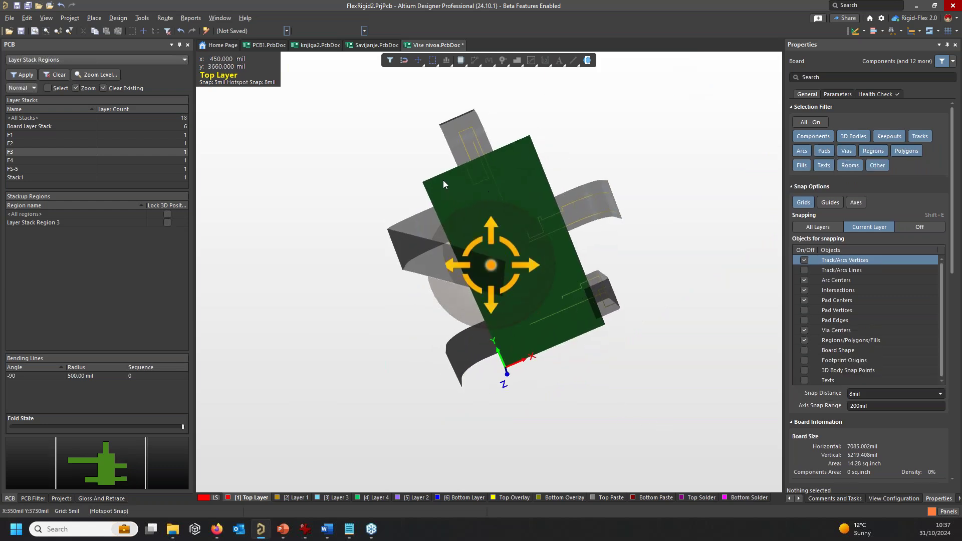
pyautogui.keyDown('shift'); pyautogui.moveTo(443, 180); pyautogui.dragTo(443, 204, button='right'); pyautogui.keyUp('shift')
pyautogui.keyDown('shift'); pyautogui.moveTo(438, 238); pyautogui.dragTo(463, 321, button='right'); pyautogui.keyUp('shift')
pyautogui.keyDown('shift'); pyautogui.moveTo(616, 218); pyautogui.dragTo(616, 215, button='right'); pyautogui.keyUp('shift')
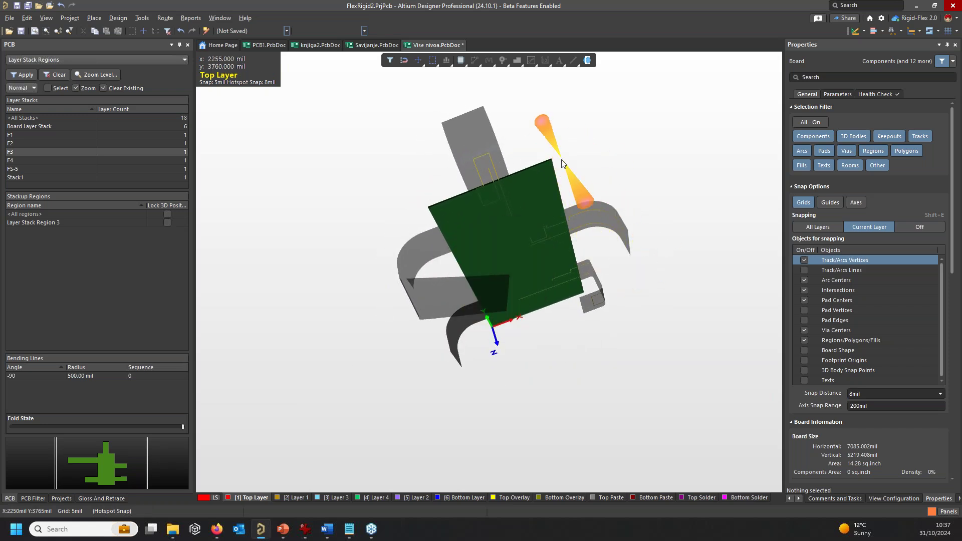
pyautogui.rightClick(617, 234)
pyautogui.moveTo(596, 244); pyautogui.dragTo(573, 158, button='right')
pyautogui.moveTo(574, 307); pyautogui.dragTo(550, 303, button='right')
pyautogui.keyDown('shift'); pyautogui.moveTo(550, 303); pyautogui.dragTo(524, 243, button='right'); pyautogui.keyUp('shift')
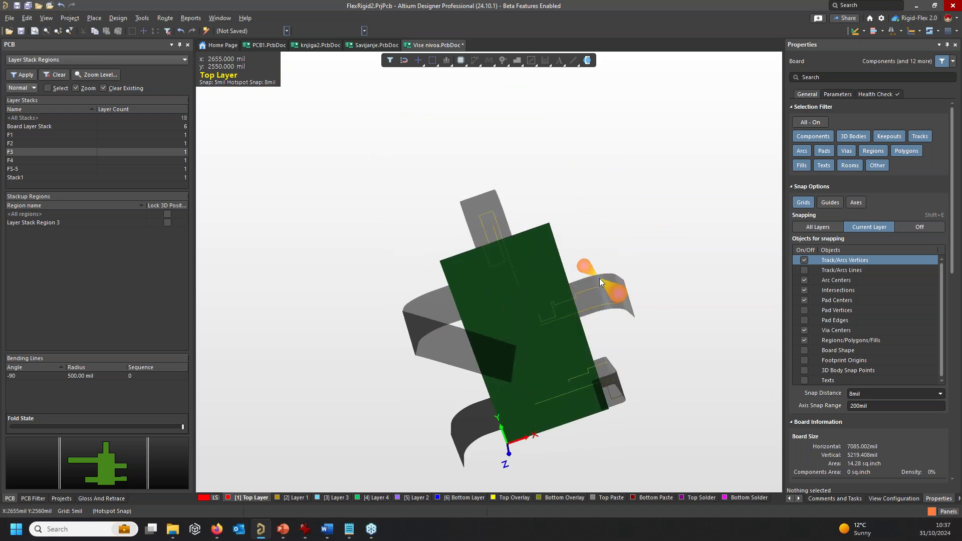
pyautogui.moveTo(608, 277); pyautogui.dragTo(581, 249, button='right')
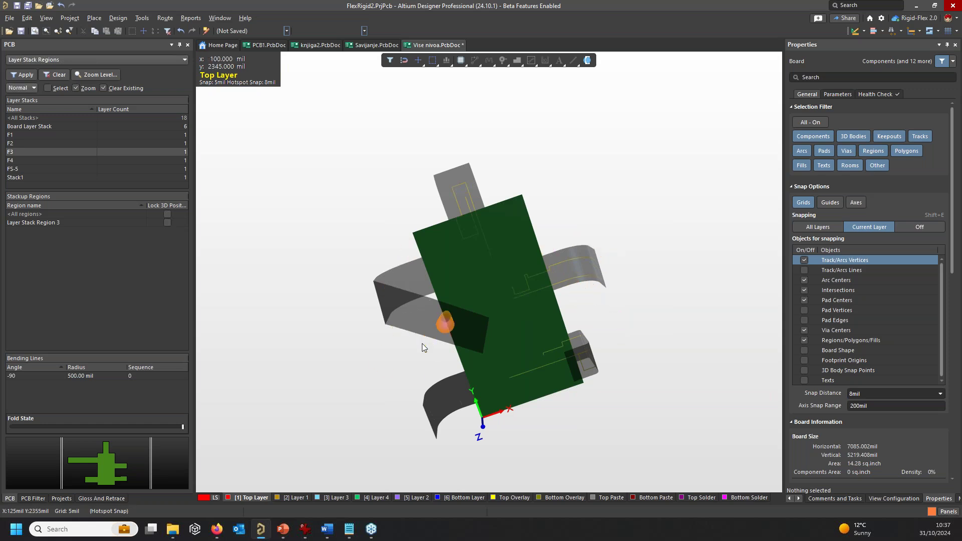
# In board planning mode, set the default bend angle of Layer Stack Region 4's outermost slanted bending line to 100.
pyautogui.press('1')
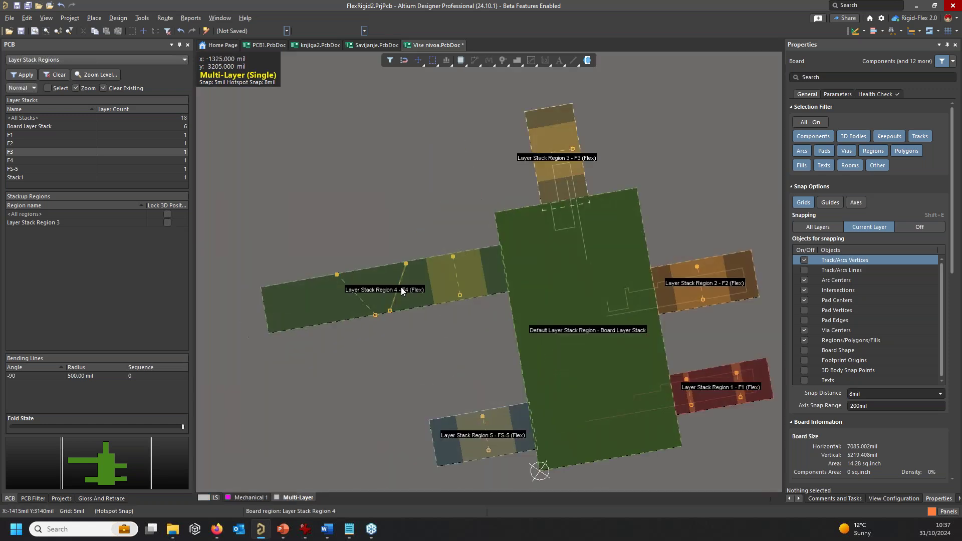
pyautogui.keyDown('ctrl'); pyautogui.scroll(3, 401, 287); pyautogui.keyUp('ctrl')
pyautogui.click(408, 309)
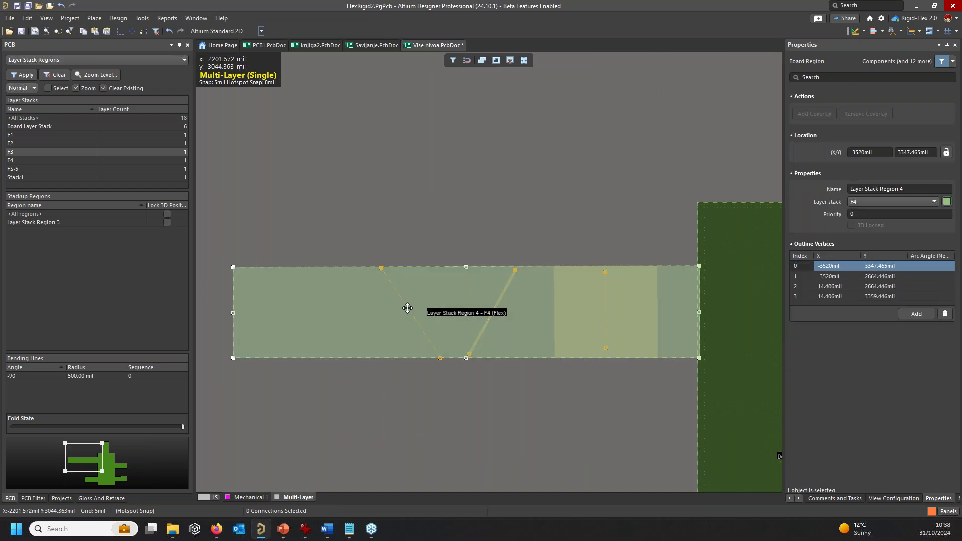
pyautogui.click(437, 352)
pyautogui.click(431, 345)
pyautogui.click(430, 345)
pyautogui.click(432, 344)
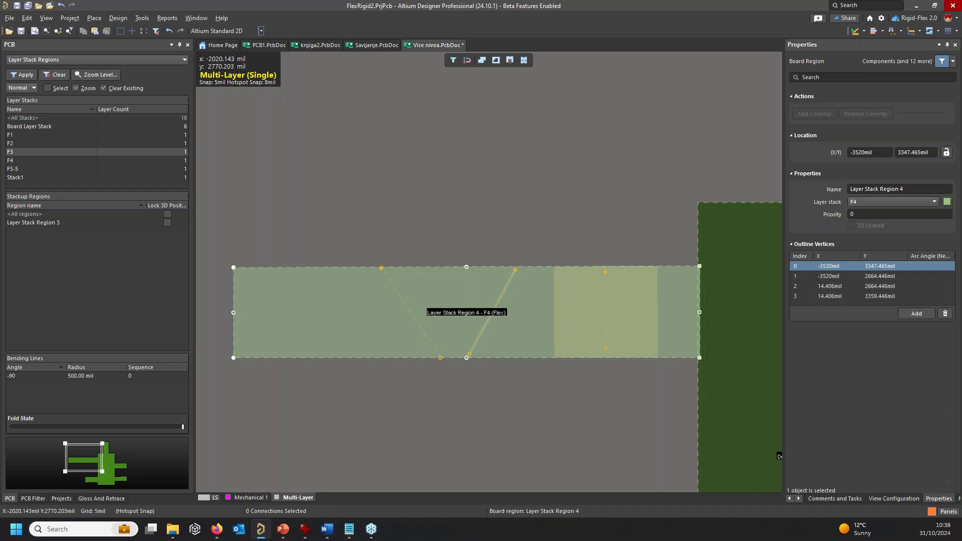
pyautogui.click(440, 357)
pyautogui.click(850, 339)
pyautogui.write('5')
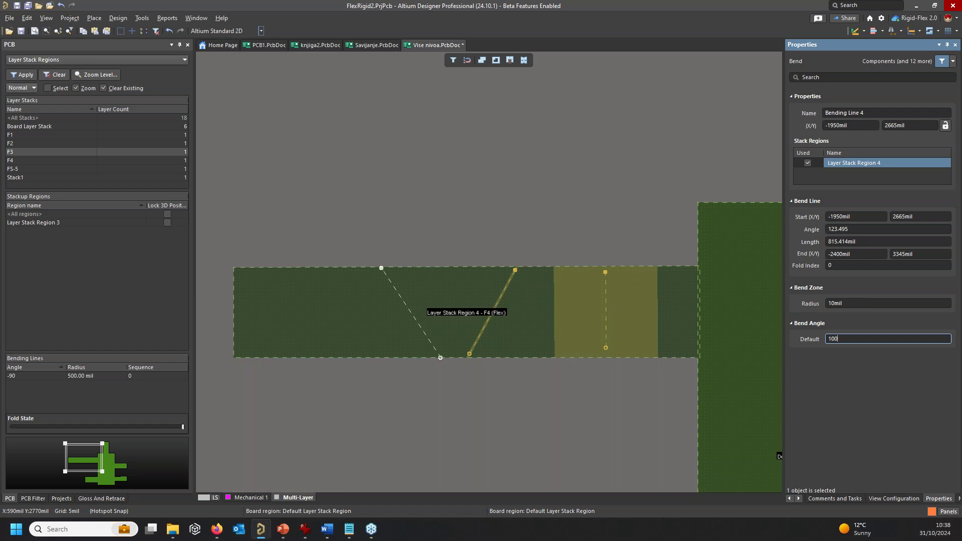
pyautogui.click(553, 173)
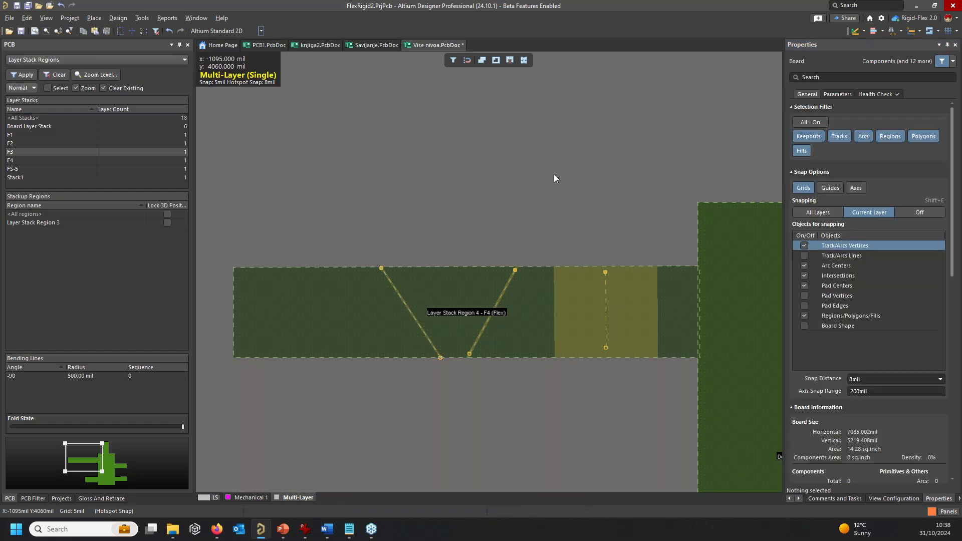
# Rotate the board in 3D to inspect the folded shape of Layer Stack Region 4 and the other flex arms.
pyautogui.press('3')
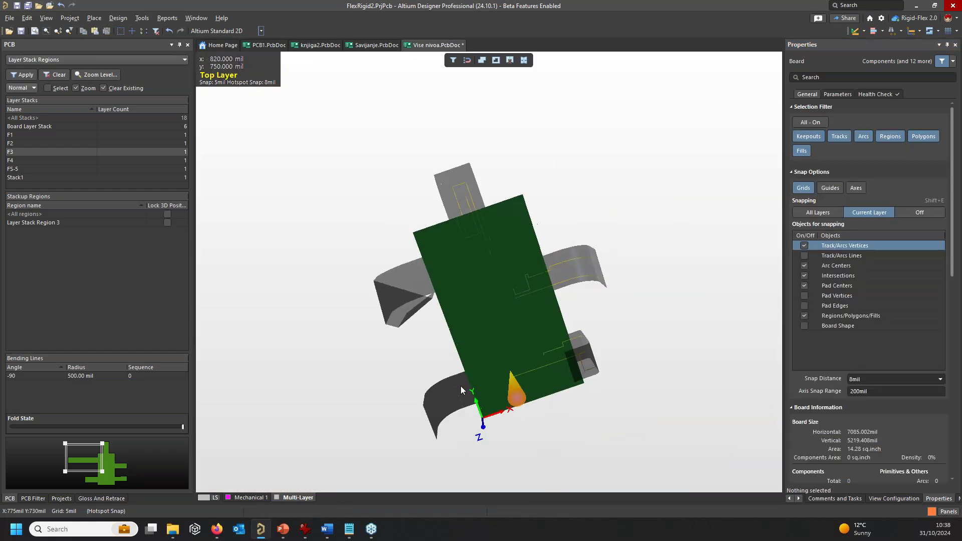
pyautogui.keyDown('shift'); pyautogui.moveTo(343, 329); pyautogui.dragTo(526, 263, button='right'); pyautogui.keyUp('shift')
pyautogui.keyDown('ctrl'); pyautogui.scroll(3, 398, 310); pyautogui.keyUp('ctrl')
pyautogui.keyDown('shift'); pyautogui.moveTo(462, 300); pyautogui.dragTo(455, 320, button='right'); pyautogui.keyUp('shift')
pyautogui.keyDown('shift'); pyautogui.moveTo(521, 287); pyautogui.dragTo(466, 256, button='right'); pyautogui.keyUp('shift')
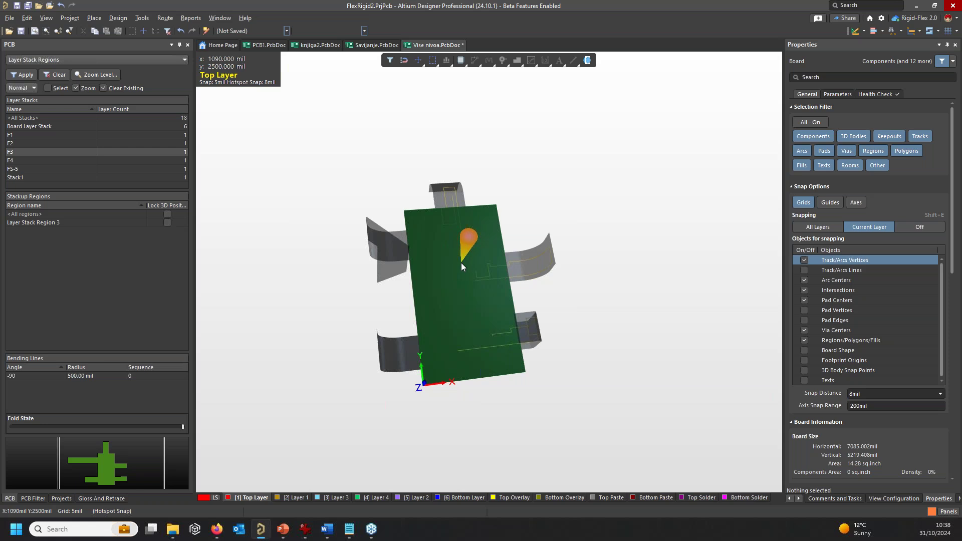
# Return the board to planning mode and open the Layer Stack Manager.
pyautogui.press('1')
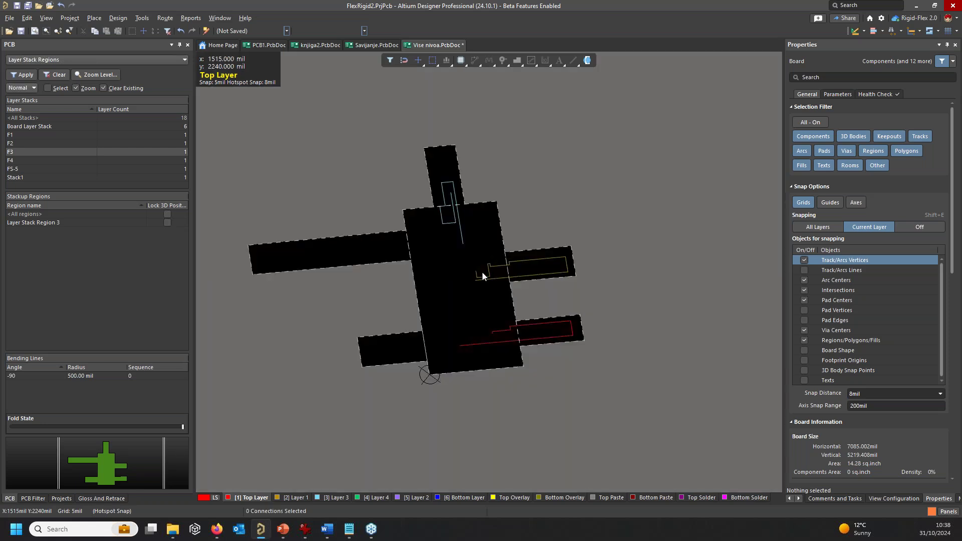
pyautogui.keyDown('ctrl'); pyautogui.scroll(3, 521, 224); pyautogui.keyUp('ctrl')
pyautogui.keyDown('ctrl'); pyautogui.scroll(-5, 434, 238); pyautogui.keyUp('ctrl')
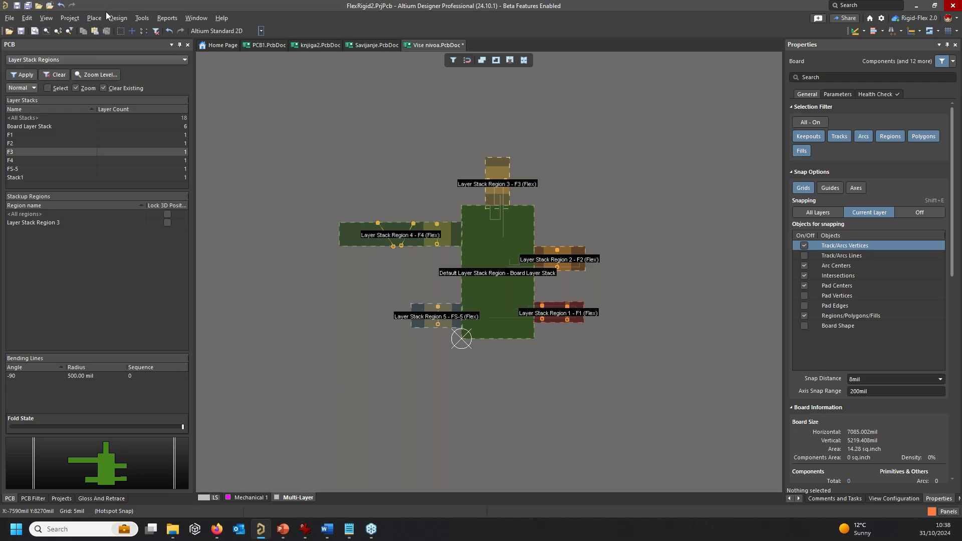
pyautogui.click(121, 18)
pyautogui.moveTo(98, 20)
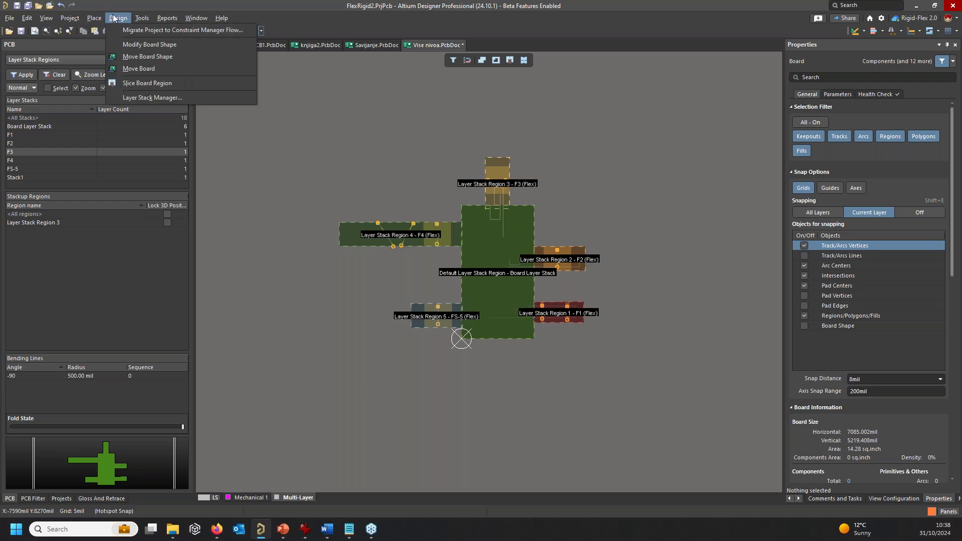
pyautogui.click(173, 99)
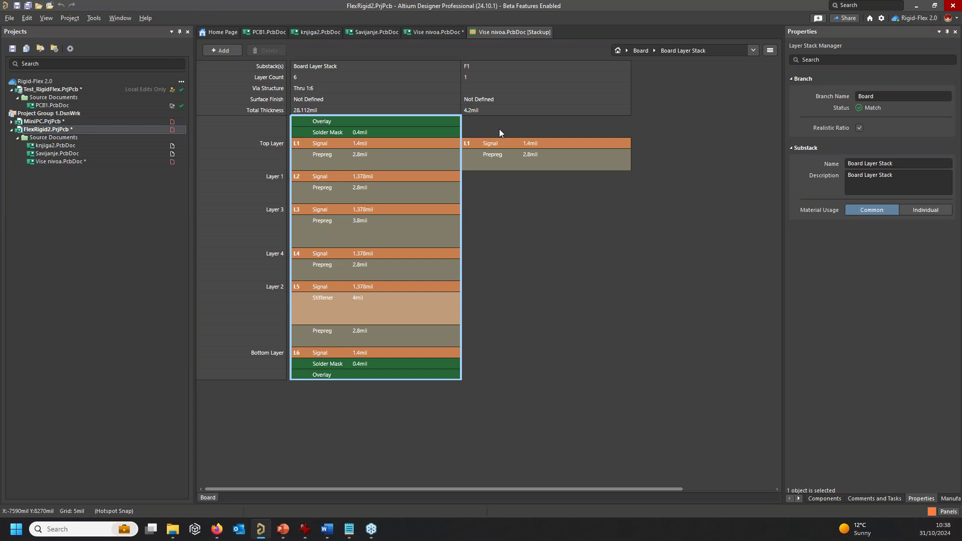
# Open the stackup of the flex substack in Branch-4 and rename that stack F5.
pyautogui.click(654, 49)
pyautogui.click(626, 50)
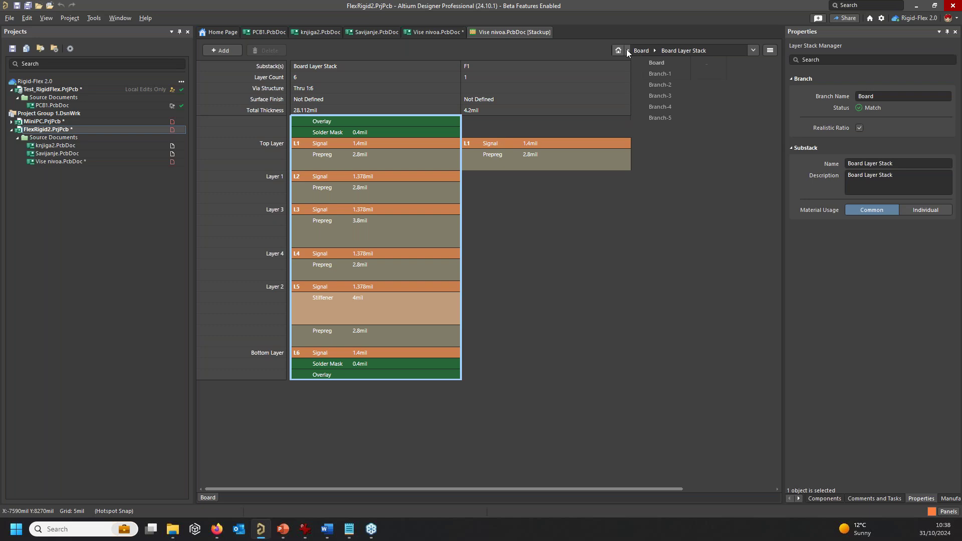
pyautogui.click(625, 50)
pyautogui.click(660, 111)
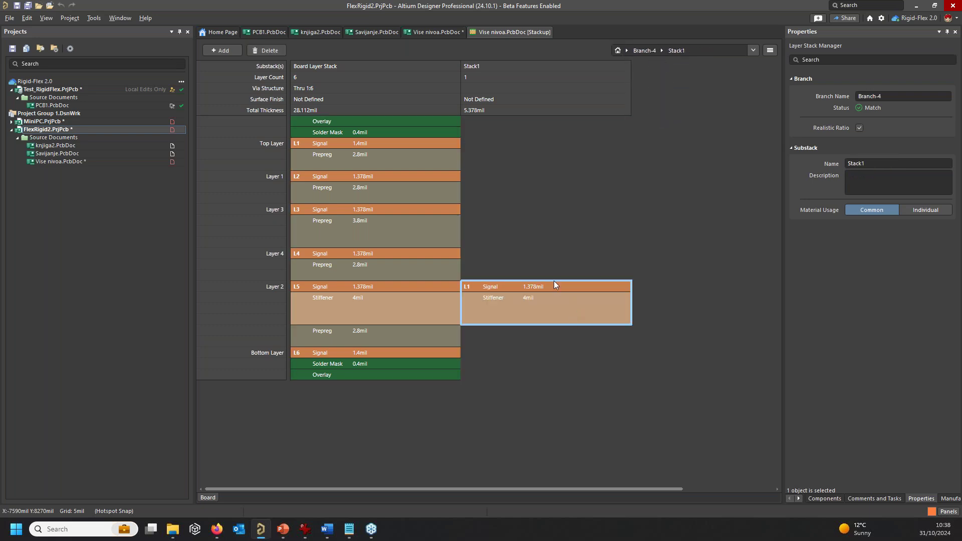
pyautogui.doubleClick(540, 301)
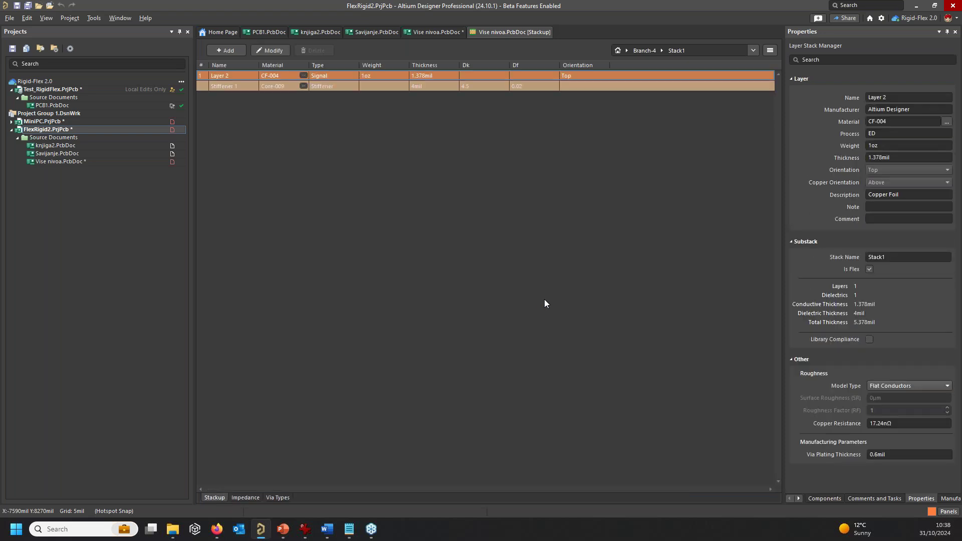
pyautogui.doubleClick(902, 258)
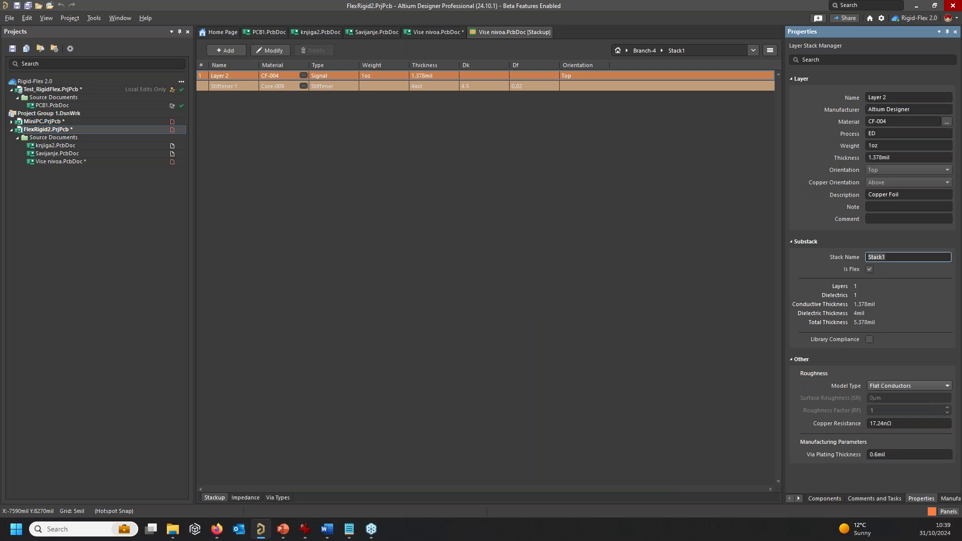
pyautogui.write('F5')
pyautogui.press('Return')
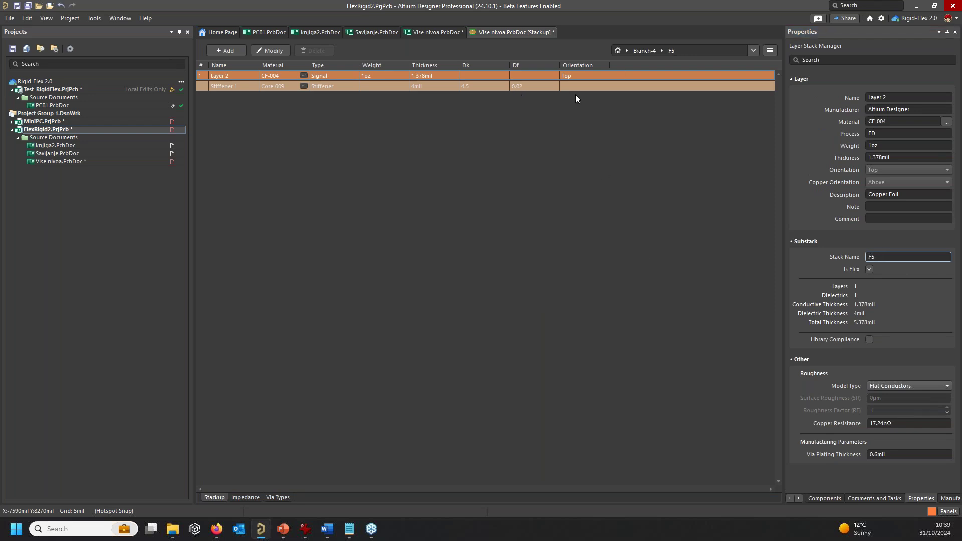
# Add a new branch from substack F5 of Branch-4 and open its F5 stackup.
pyautogui.click(648, 53)
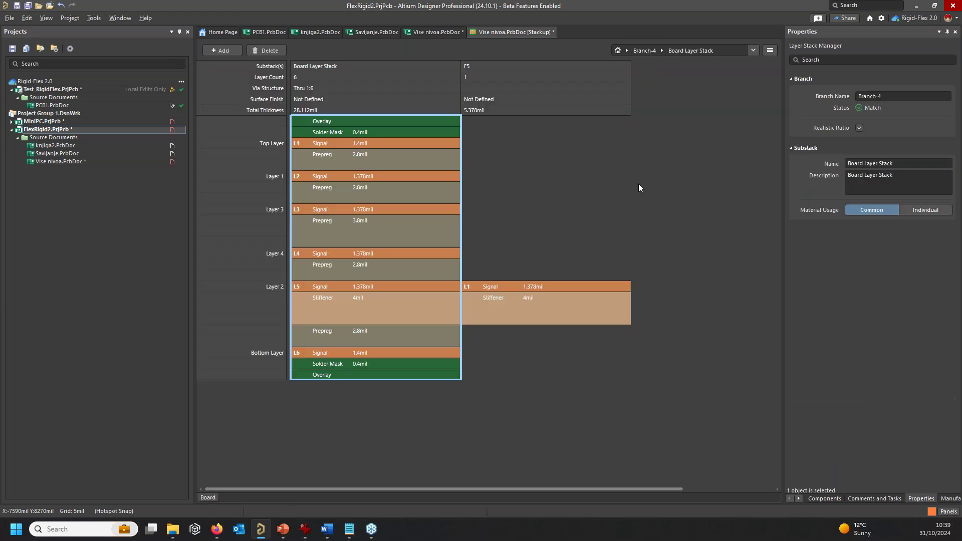
pyautogui.doubleClick(585, 309)
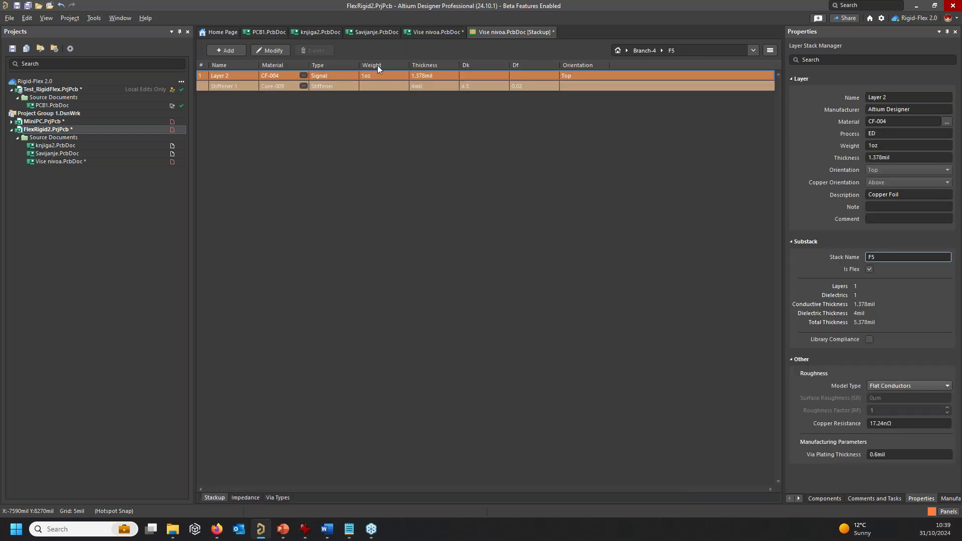
pyautogui.click(644, 51)
pyautogui.click(572, 291)
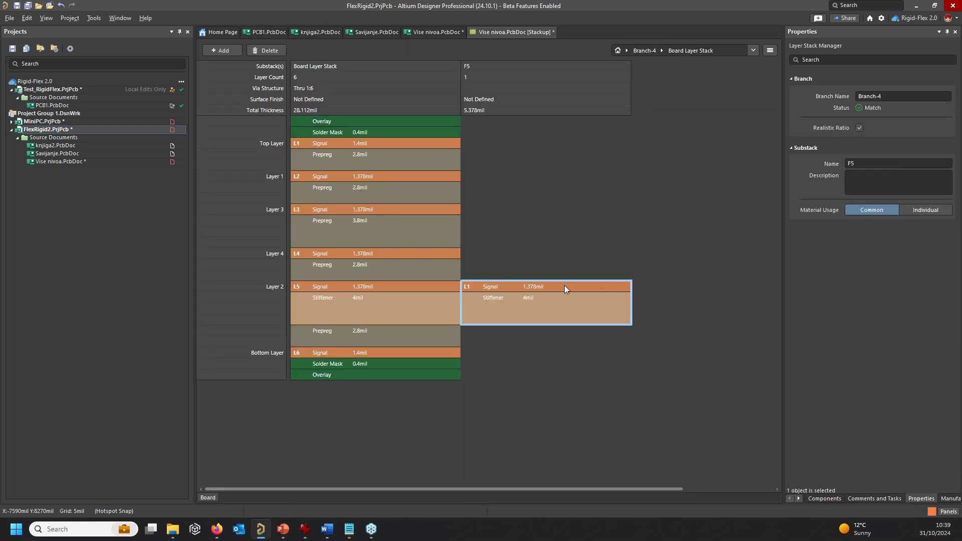
pyautogui.click(227, 49)
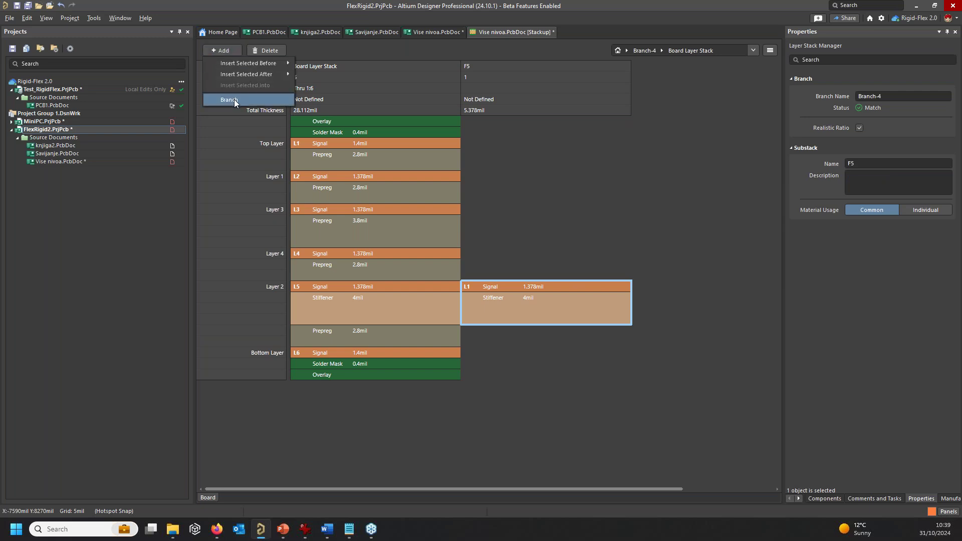
pyautogui.click(233, 99)
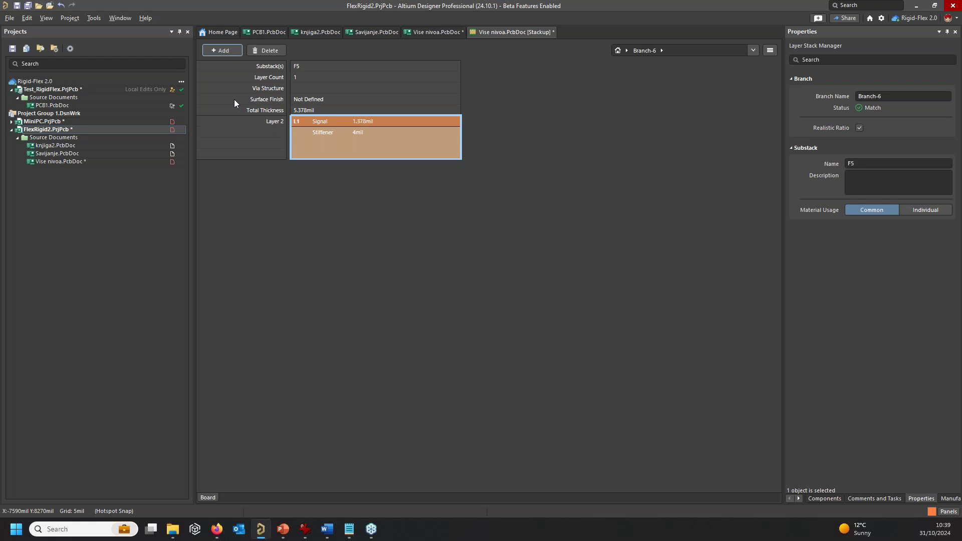
pyautogui.doubleClick(396, 142)
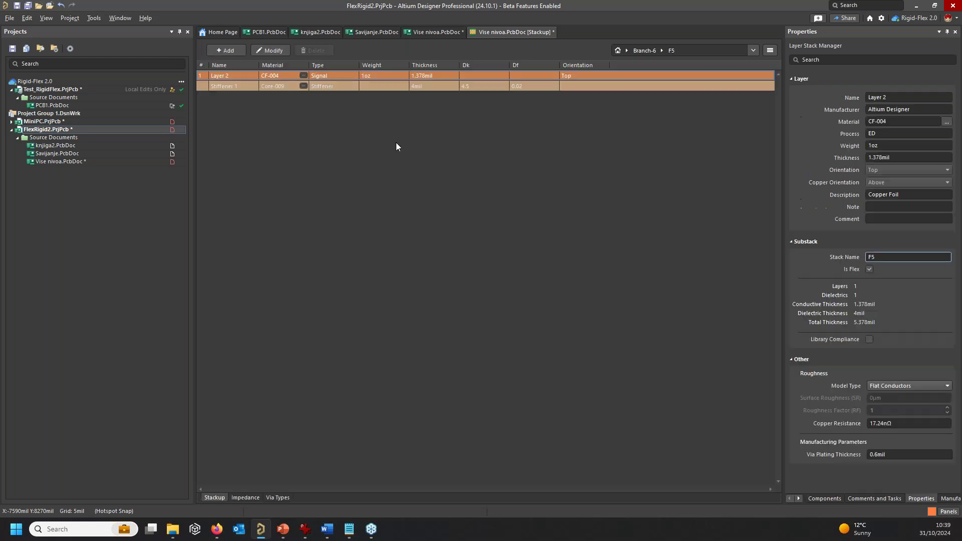
# Examine the layer composition of substacks F5 and FS-5 in Branch-5, opening each one's stackup.
pyautogui.click(641, 50)
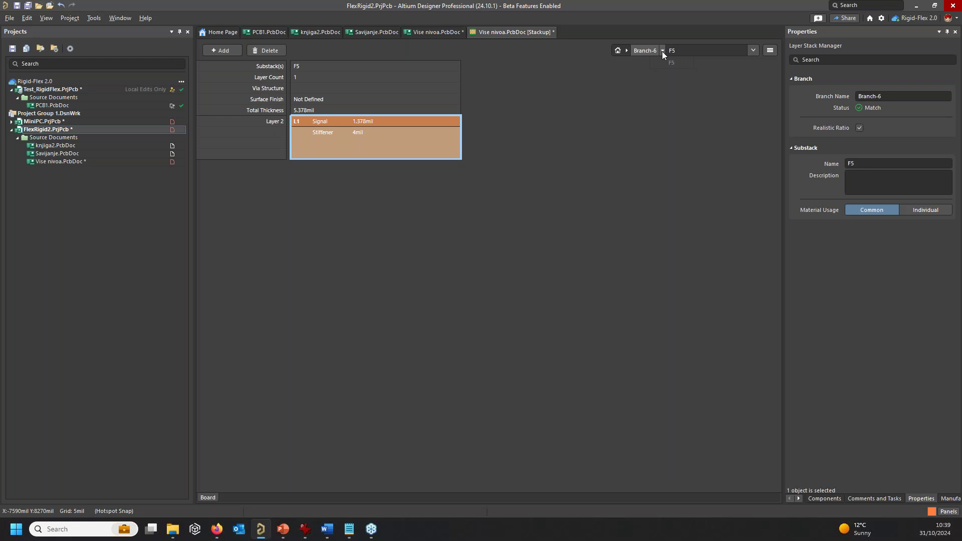
pyautogui.click(627, 50)
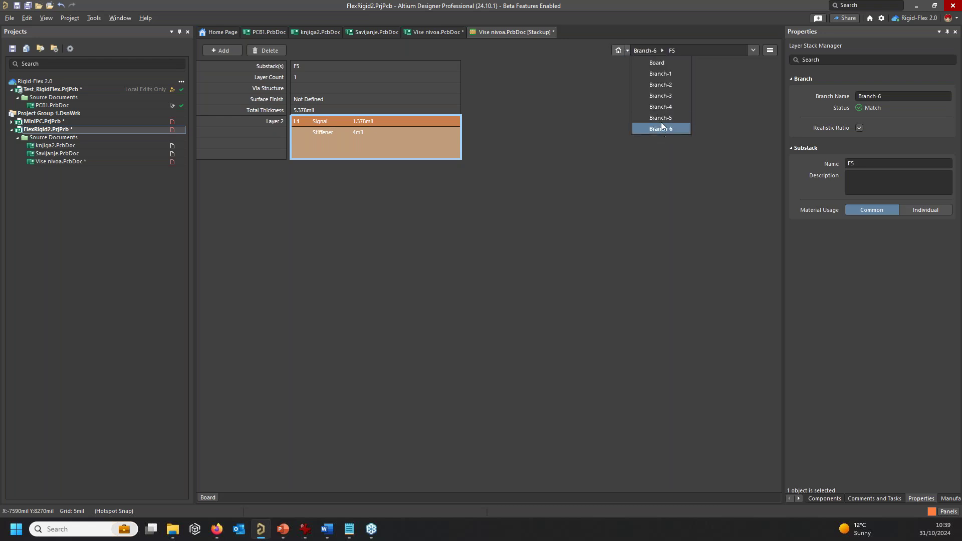
pyautogui.click(660, 118)
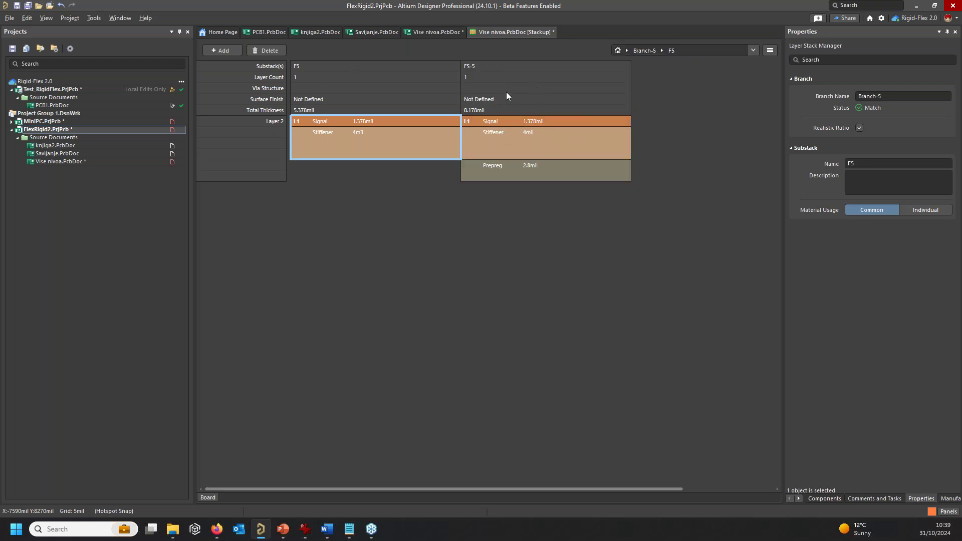
pyautogui.click(380, 83)
pyautogui.click(538, 92)
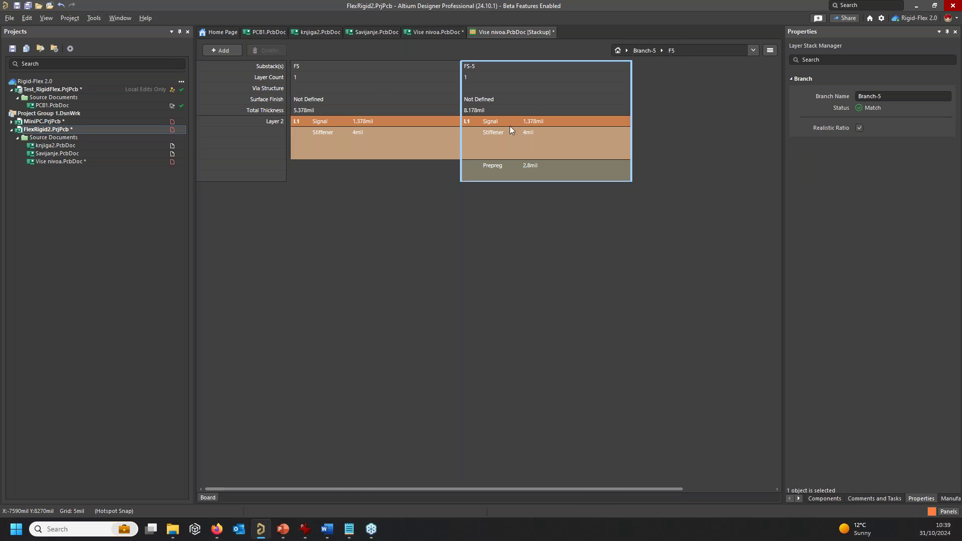
pyautogui.click(626, 50)
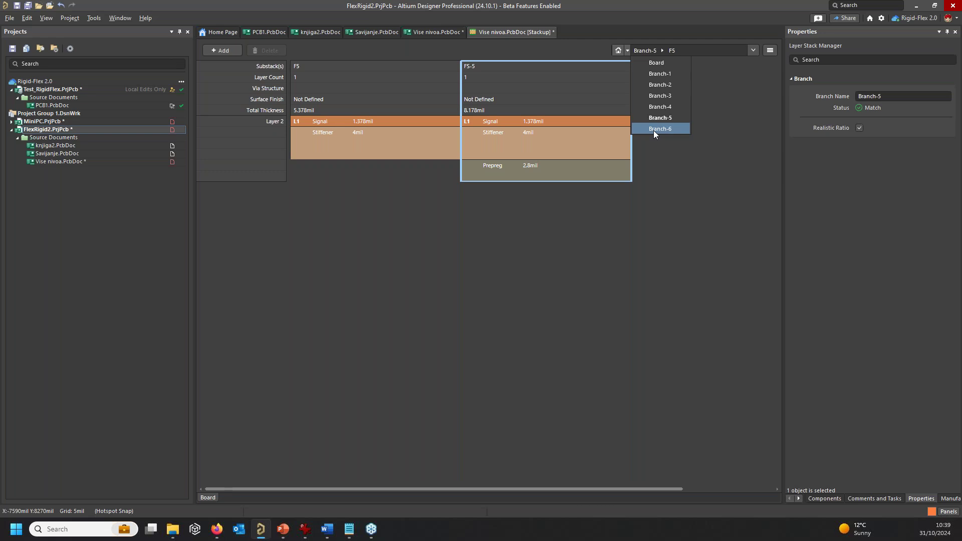
pyautogui.click(538, 91)
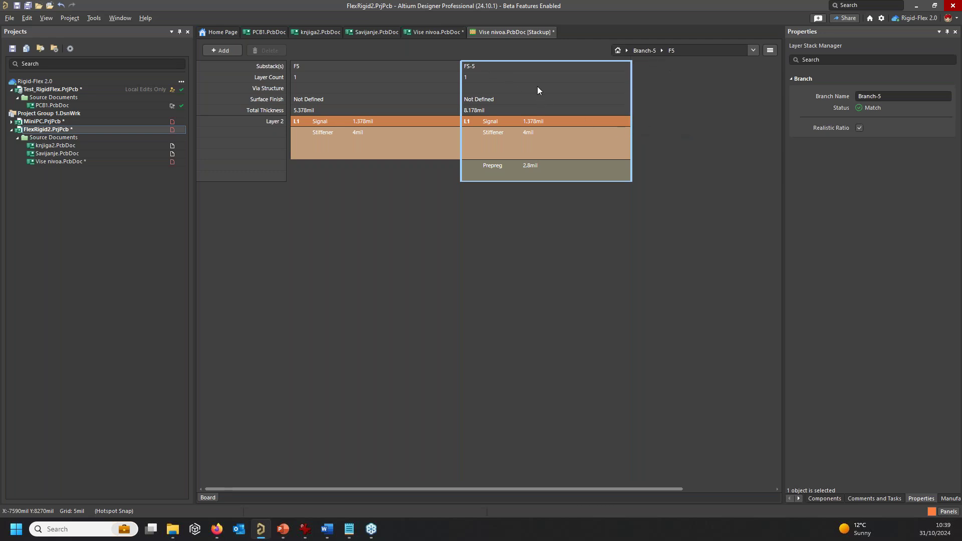
pyautogui.doubleClick(543, 135)
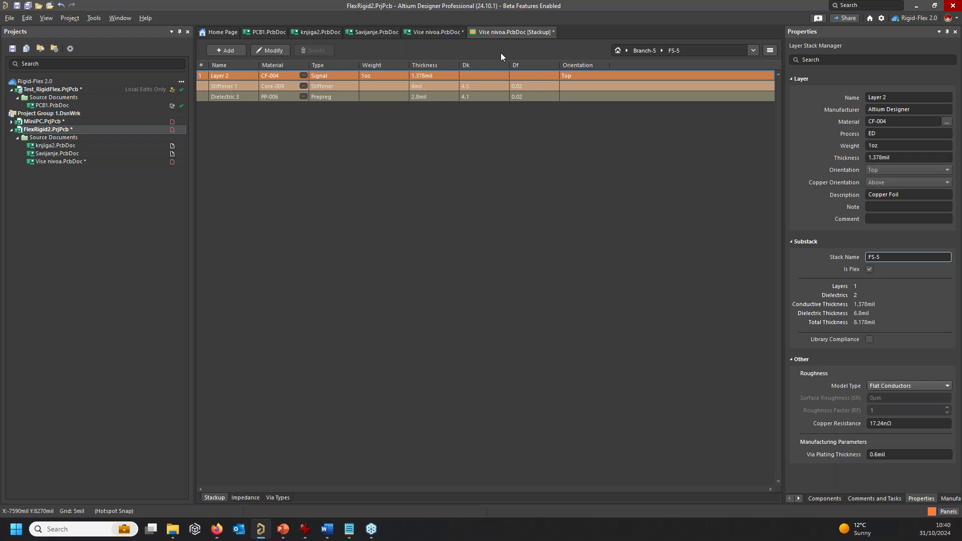
pyautogui.click(648, 50)
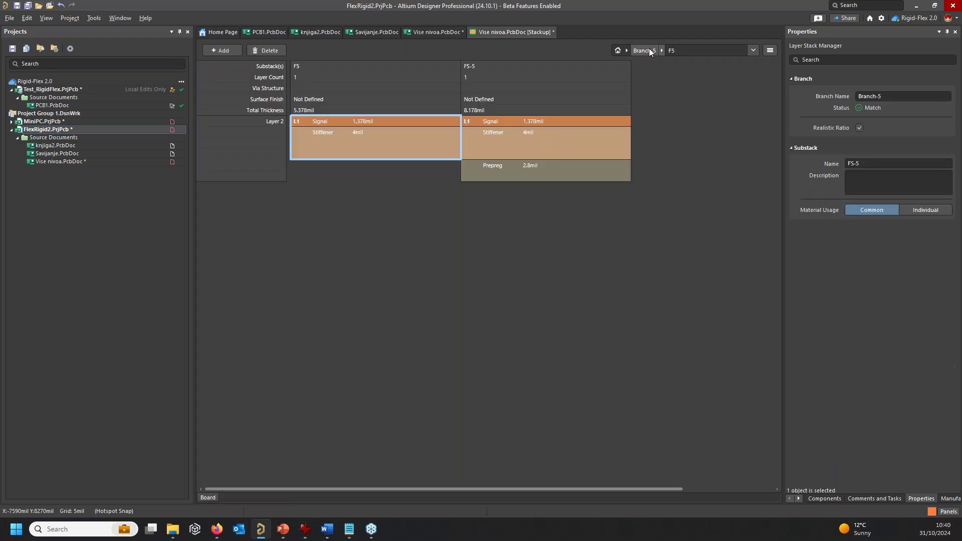
pyautogui.doubleClick(373, 143)
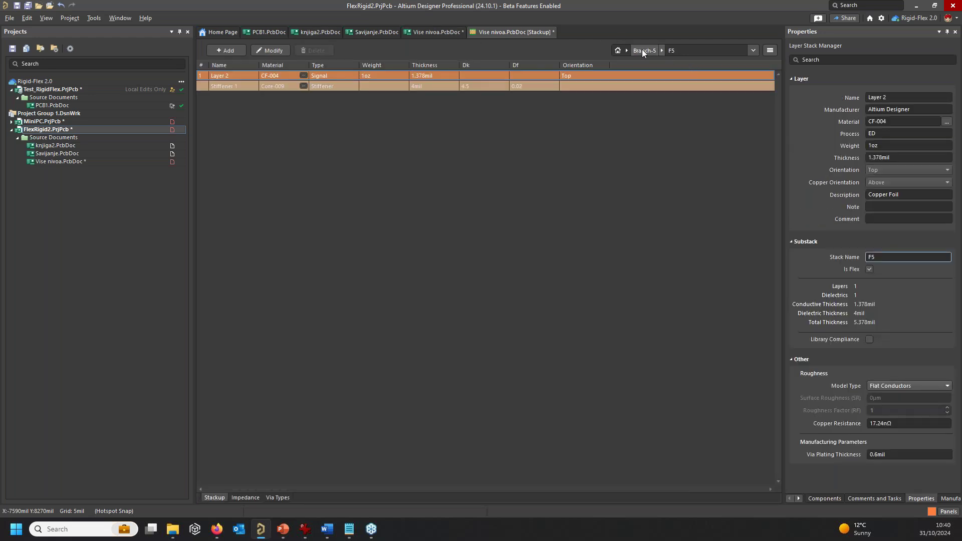
# Go through the Board branch and Branch-1 to Branch-6 and compare their substacks, ending on Branch-5.
pyautogui.click(618, 50)
pyautogui.click(626, 51)
pyautogui.click(650, 65)
pyautogui.click(626, 50)
pyautogui.click(651, 76)
pyautogui.click(627, 49)
pyautogui.click(657, 93)
pyautogui.click(626, 50)
pyautogui.click(663, 82)
pyautogui.click(626, 50)
pyautogui.click(651, 94)
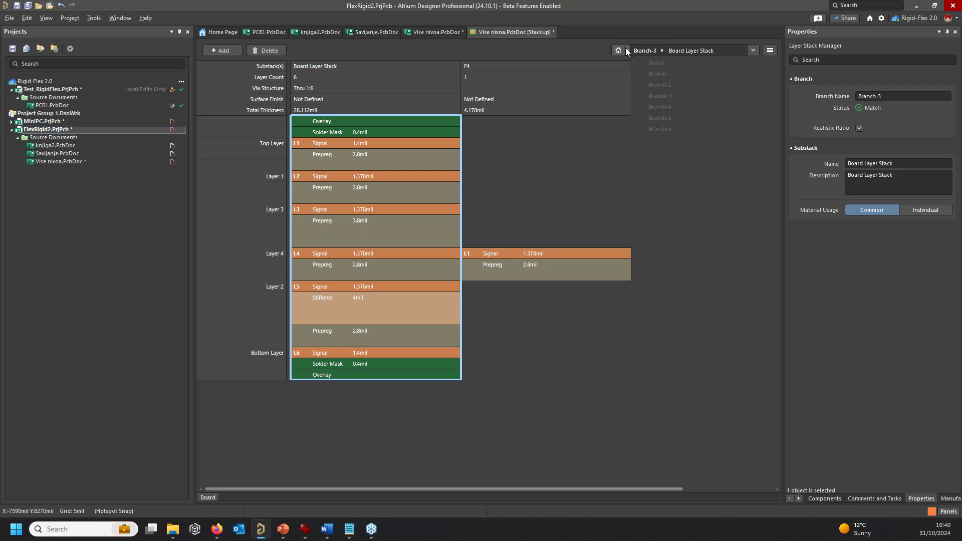
pyautogui.click(626, 50)
pyautogui.click(659, 104)
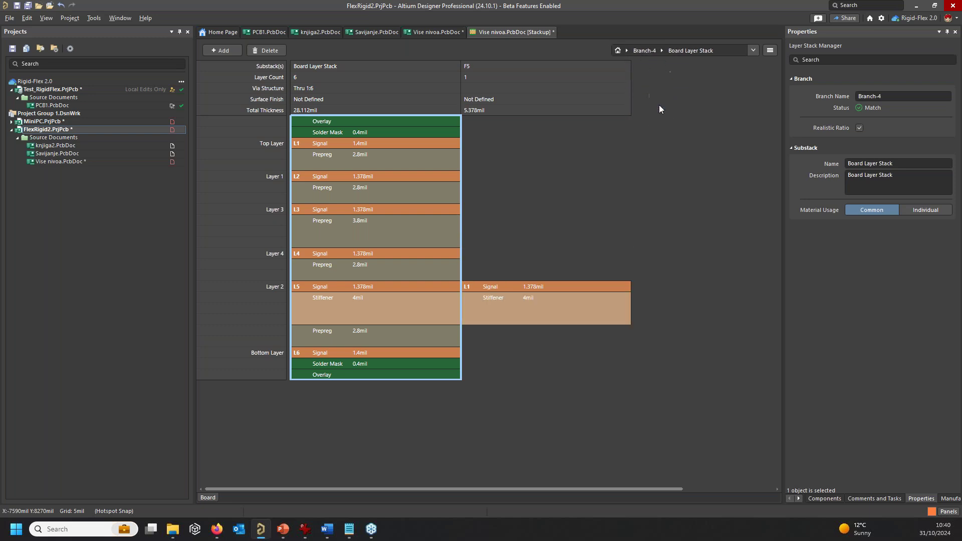
pyautogui.click(626, 50)
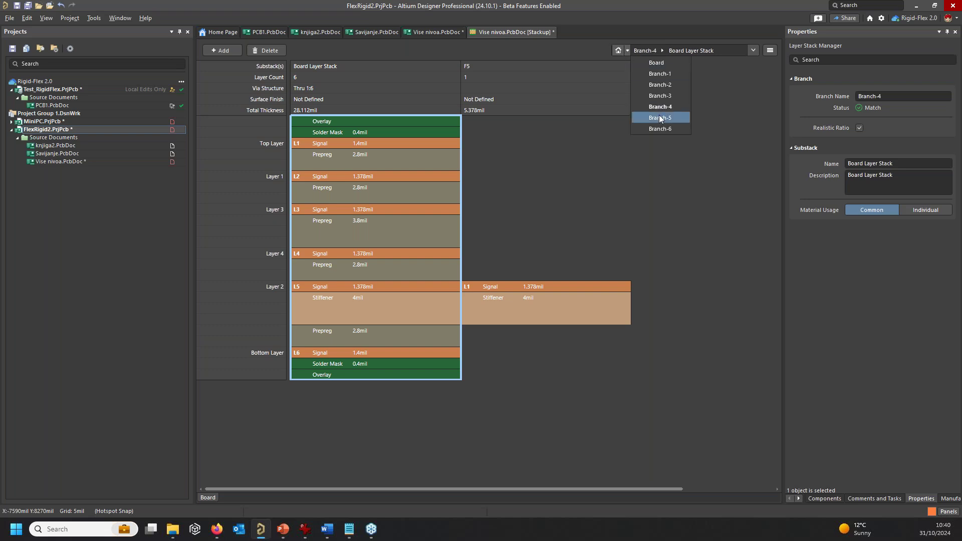
pyautogui.click(659, 117)
pyautogui.click(626, 50)
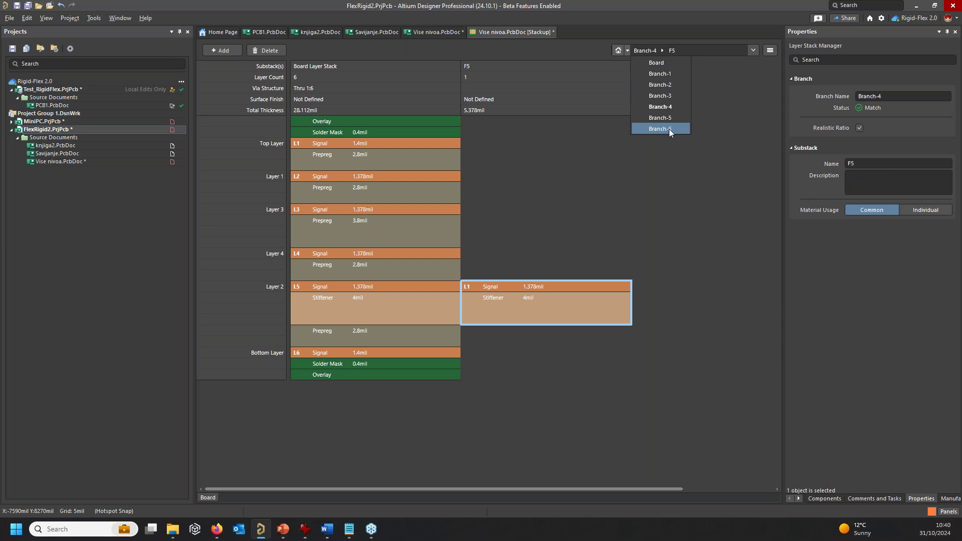
pyautogui.click(660, 129)
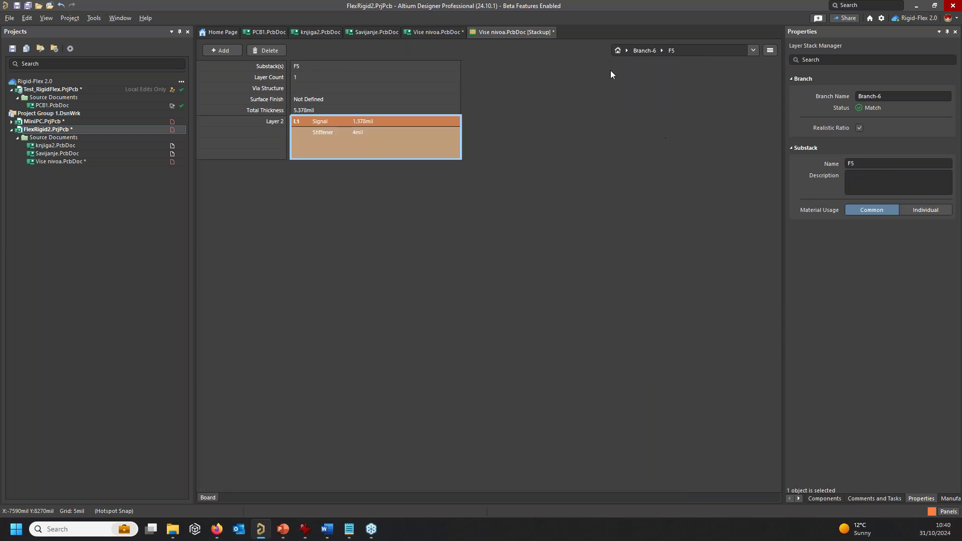
pyautogui.click(628, 50)
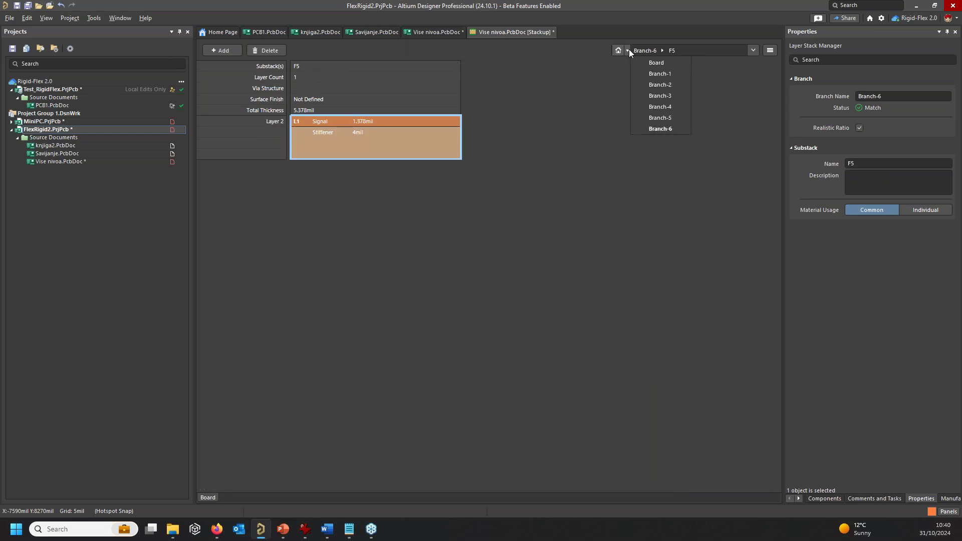
pyautogui.click(661, 118)
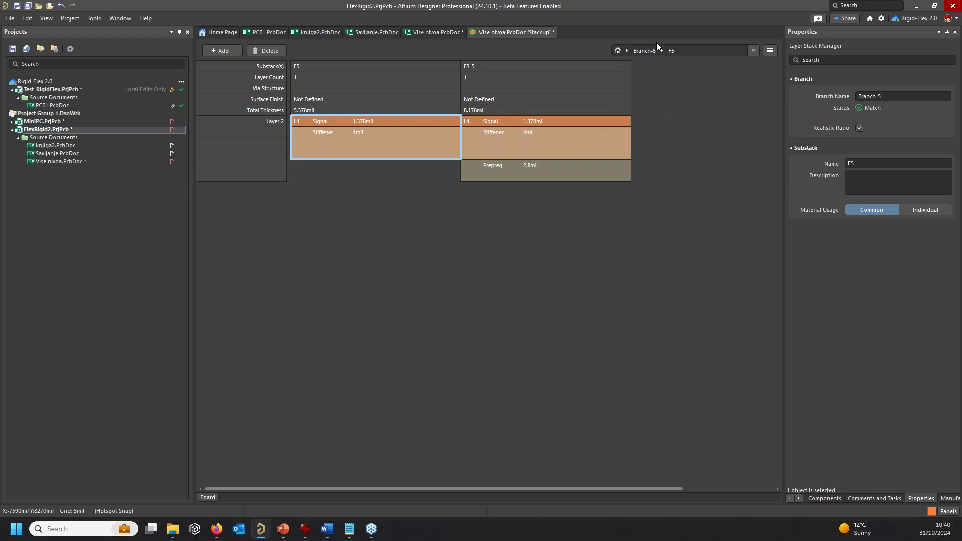
# Save the stackup, return to the board planning view and assign layer stack F5 to Layer Stack Region 5.
pyautogui.click(18, 6)
pyautogui.click(430, 33)
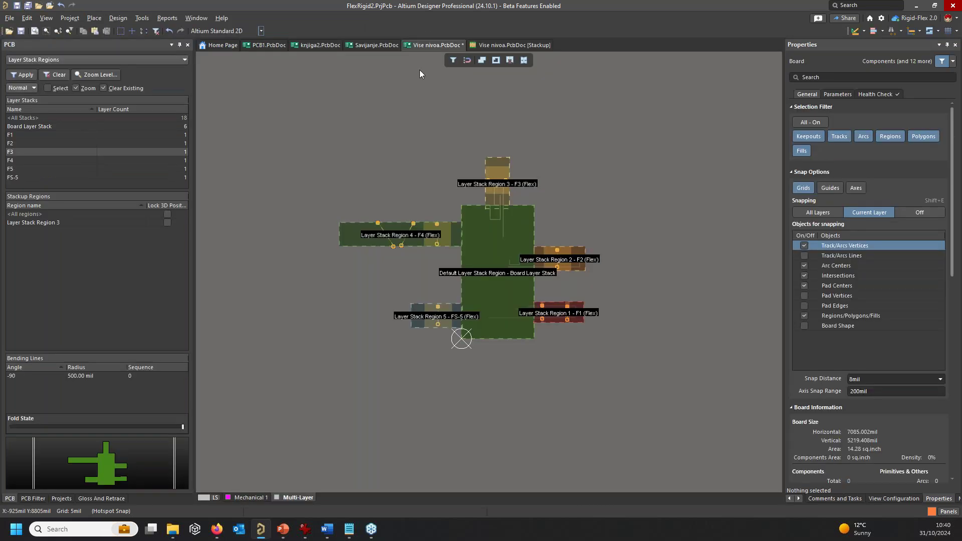
pyautogui.keyDown('ctrl'); pyautogui.scroll(3, 425, 340); pyautogui.keyUp('ctrl')
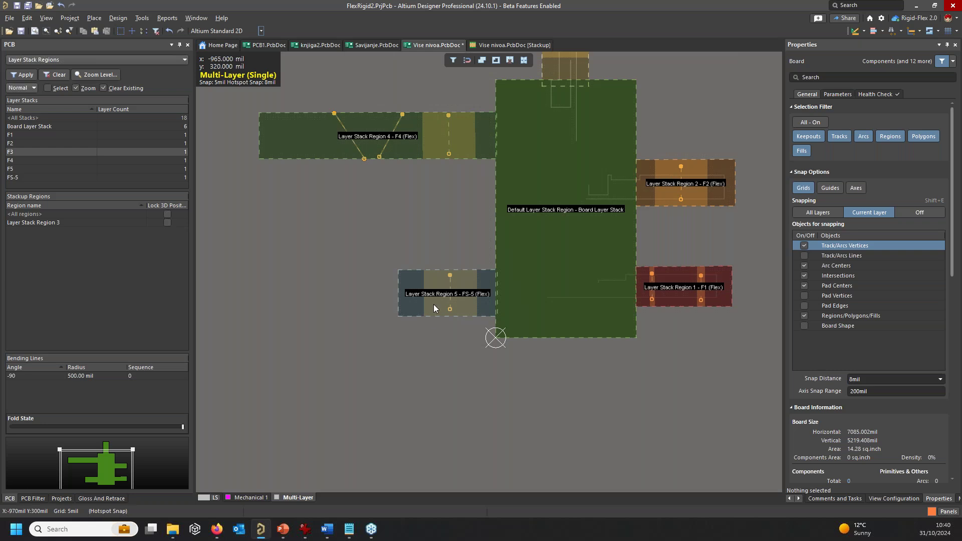
pyautogui.click(417, 305)
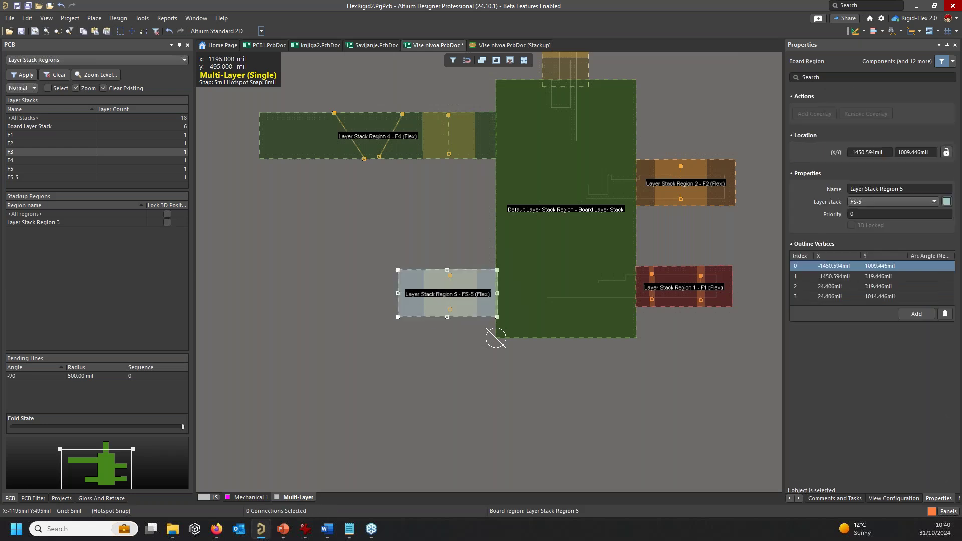
pyautogui.click(887, 200)
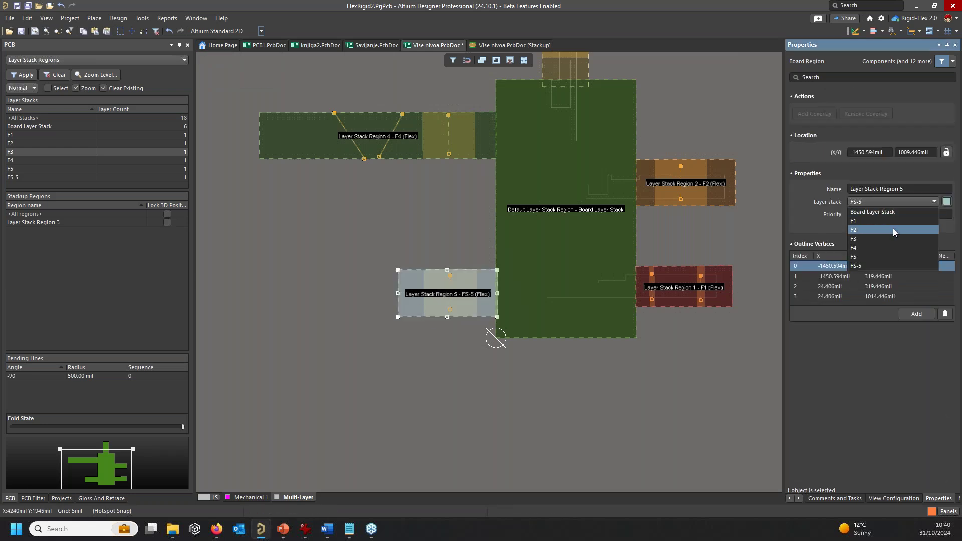
pyautogui.click(877, 257)
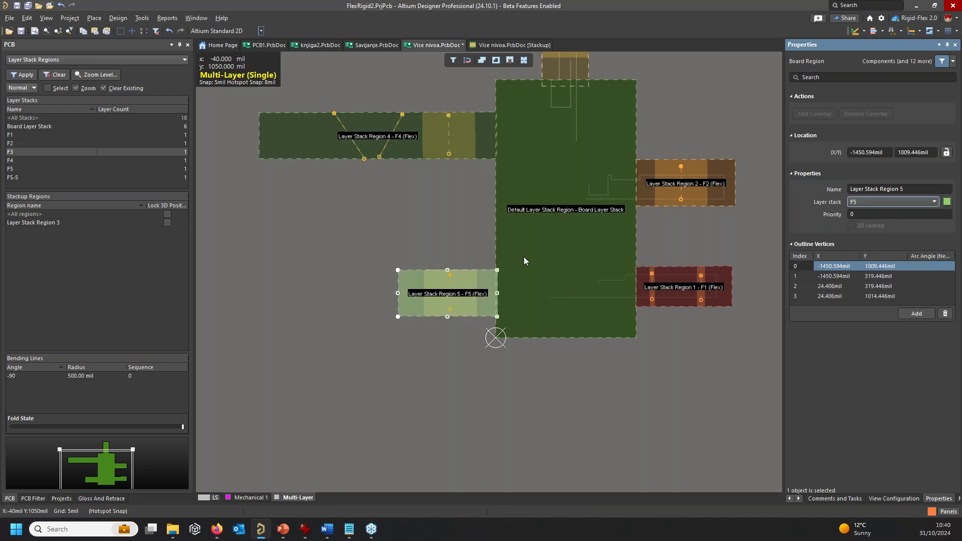
# Lengthen Layer Stack Region 5 by moving its outer edge away from the rigid board to X about -2745 mil.
pyautogui.moveTo(398, 294); pyautogui.dragTo(311, 293)
pyautogui.keyDown('ctrl'); pyautogui.scroll(2, 373, 249); pyautogui.keyUp('ctrl')
pyautogui.keyDown('ctrl'); pyautogui.scroll(-1, 422, 228); pyautogui.keyUp('ctrl')
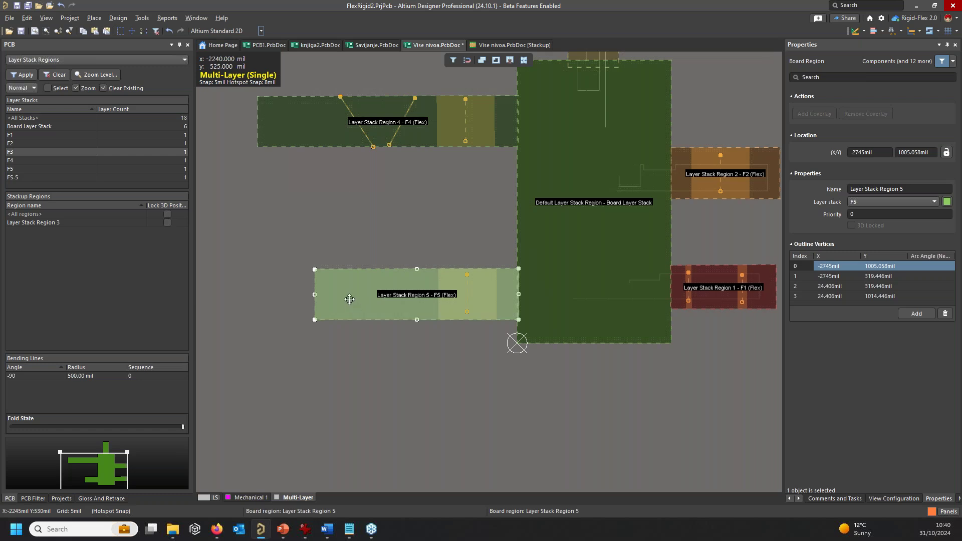
# Slice Layer Stack Region 5 in two with a vertical cut across the flex arm at X about -1820 mil.
pyautogui.click(95, 19)
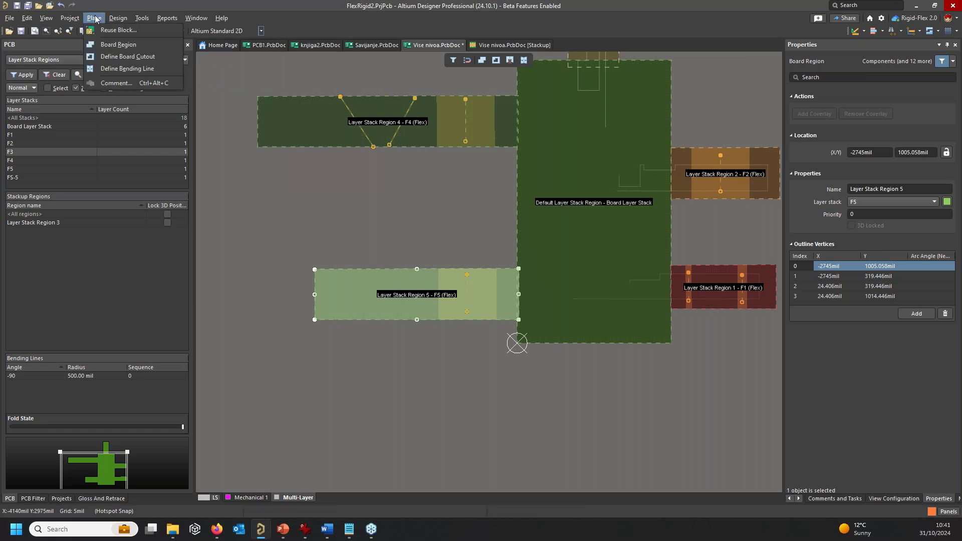
pyautogui.moveTo(116, 20)
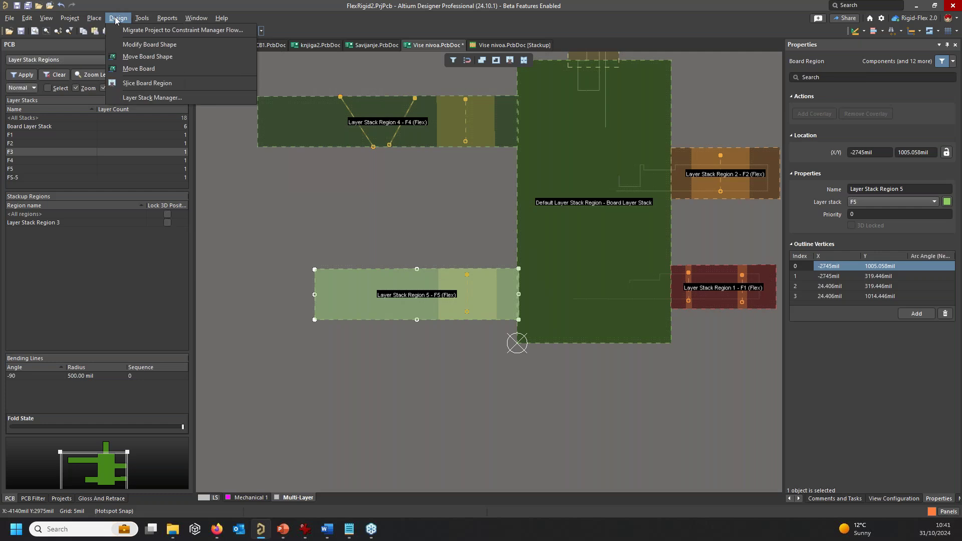
pyautogui.click(159, 84)
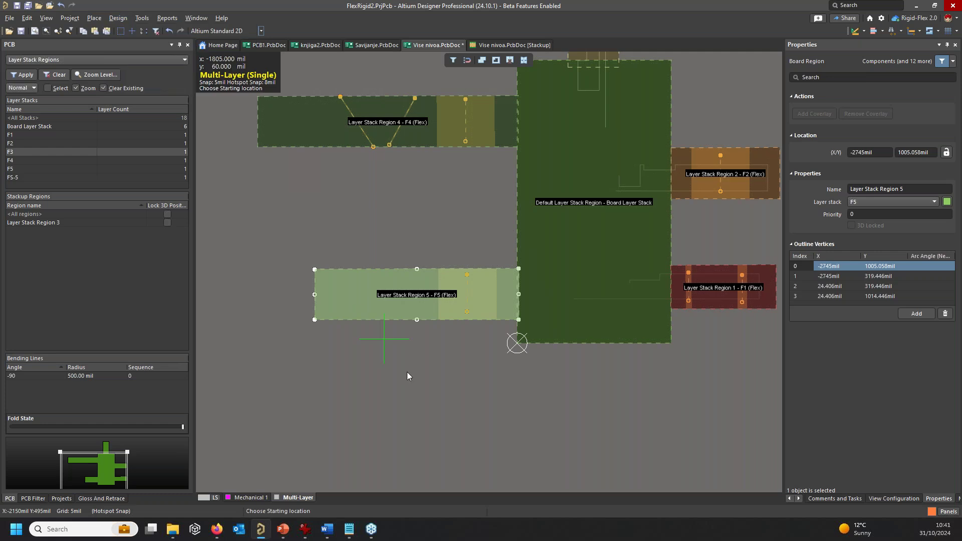
pyautogui.keyDown('ctrl'); pyautogui.scroll(2, 365, 288); pyautogui.keyUp('ctrl')
pyautogui.click(400, 251)
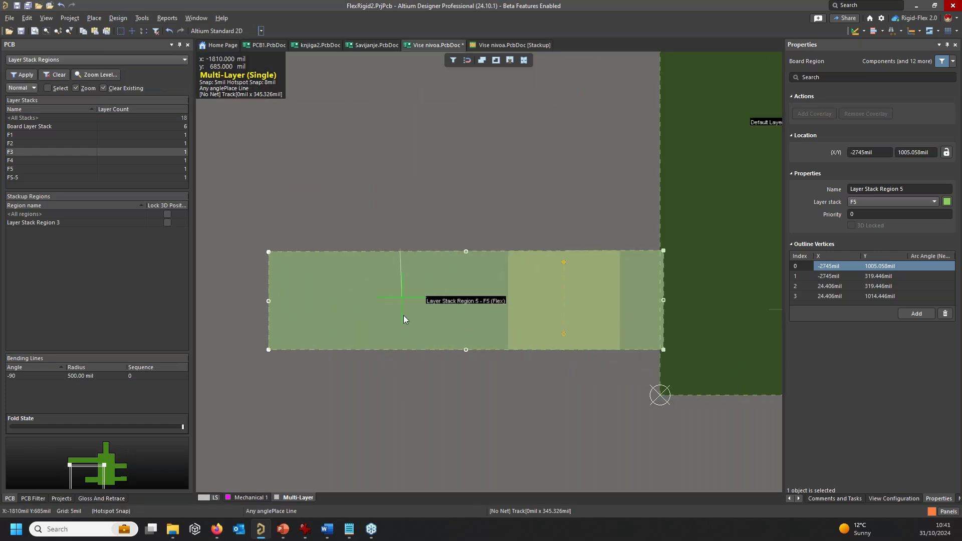
pyautogui.click(400, 360)
pyautogui.rightClick(401, 361)
pyautogui.rightClick(428, 358)
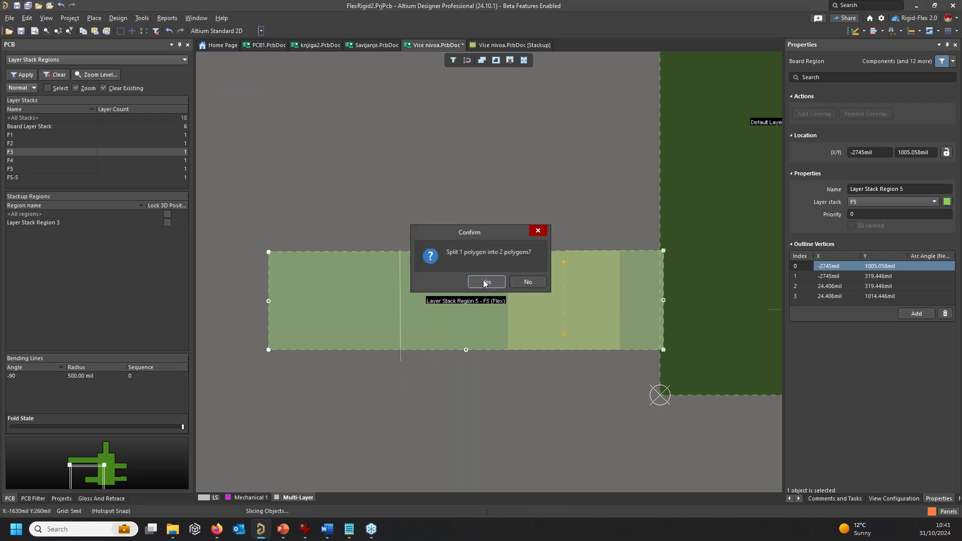
pyautogui.click(482, 283)
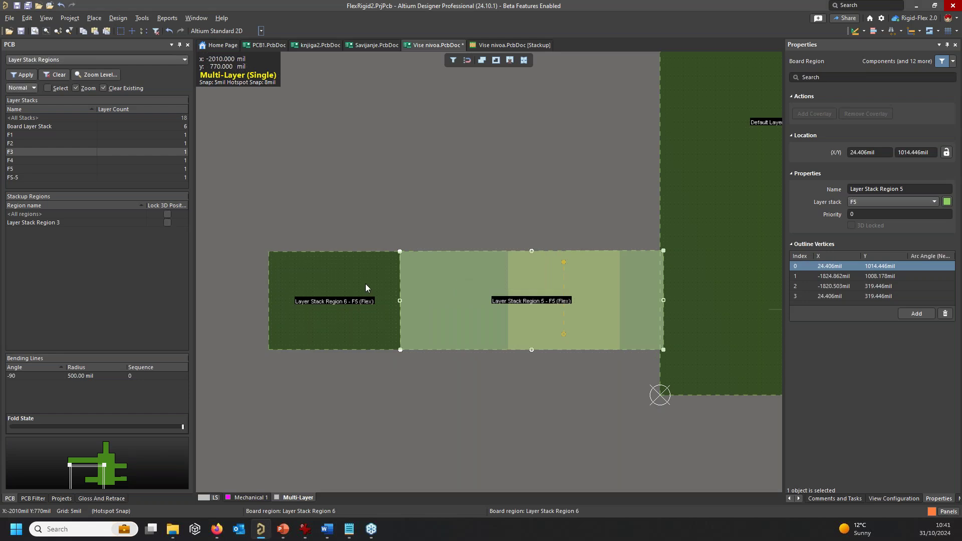
# Assign layer stack FS-5 to the outer piece of the sliced flex arm, Layer Stack Region 6.
pyautogui.click(369, 272)
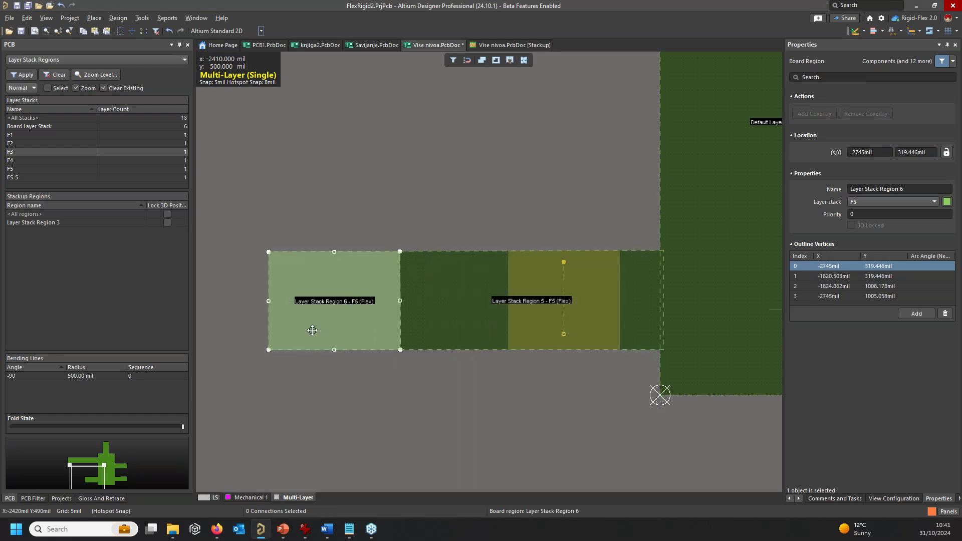
pyautogui.click(872, 202)
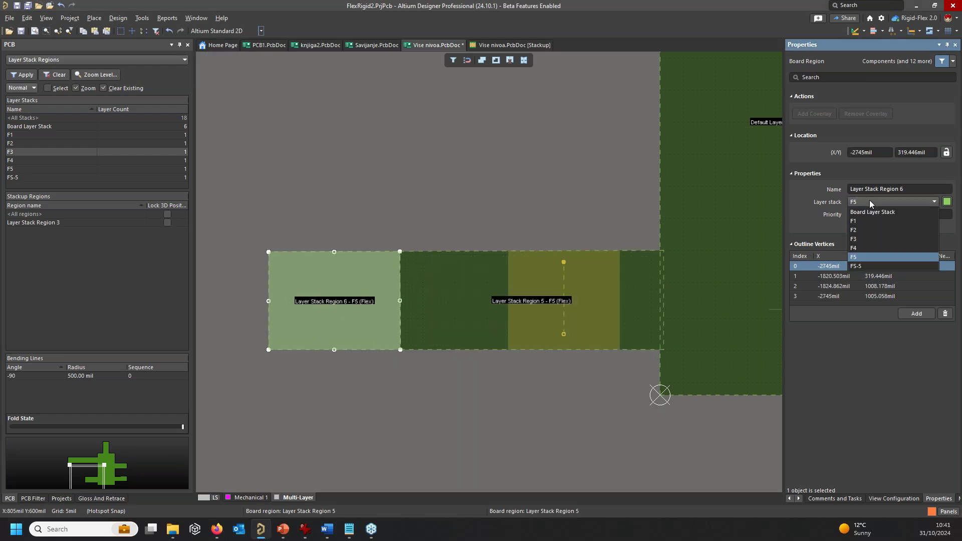
pyautogui.click(863, 266)
pyautogui.click(478, 201)
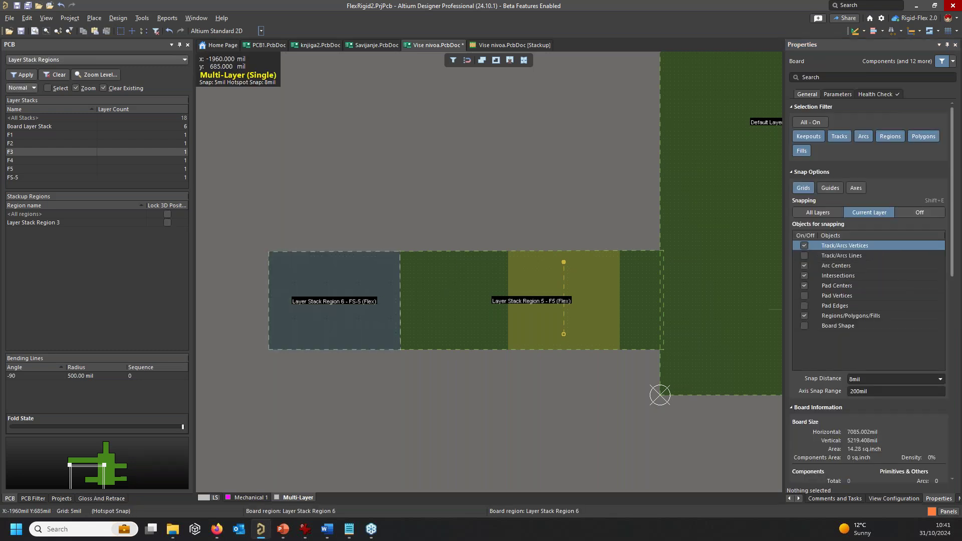
pyautogui.scroll(-3, 396, 301)
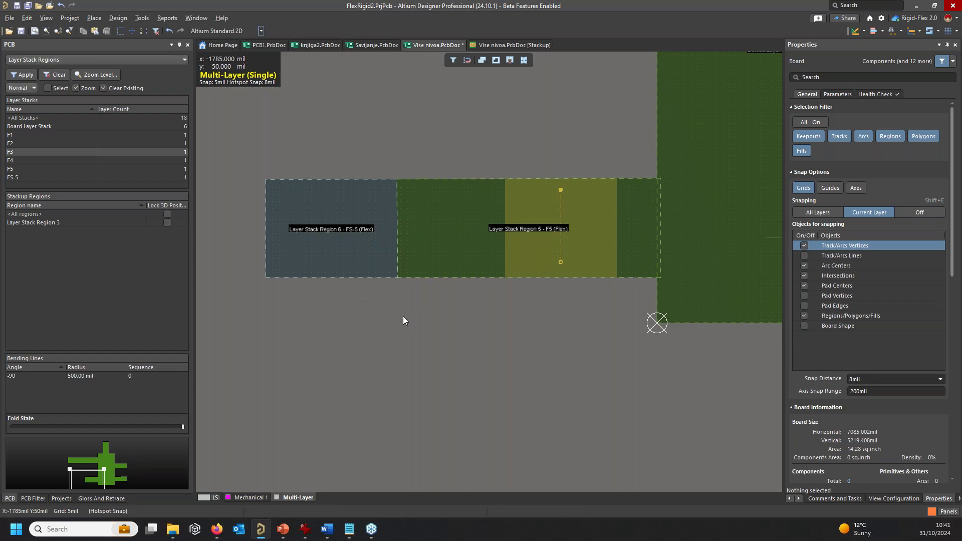
# Switch to the 3D view and unfold all flex branches flat, bringing the sliced arm into view.
pyautogui.press('3')
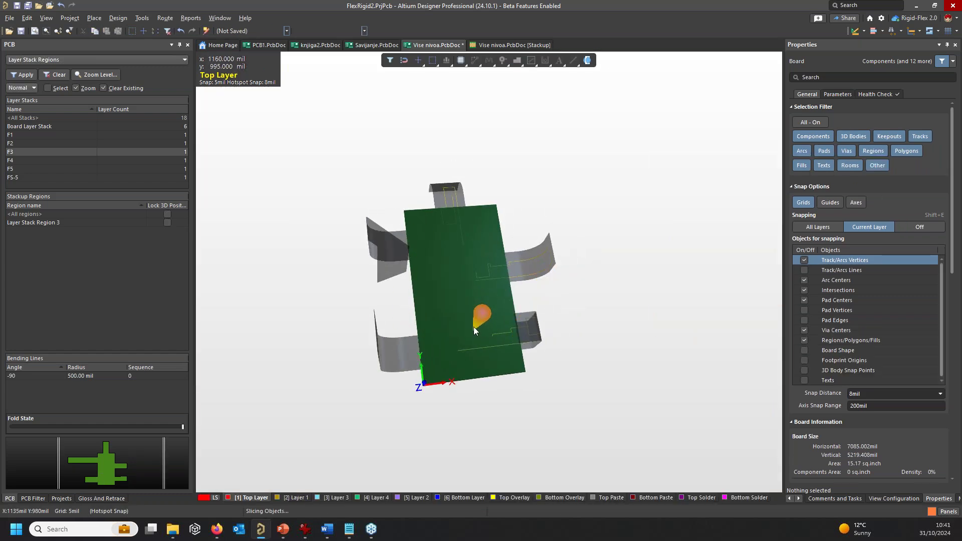
pyautogui.press('5')
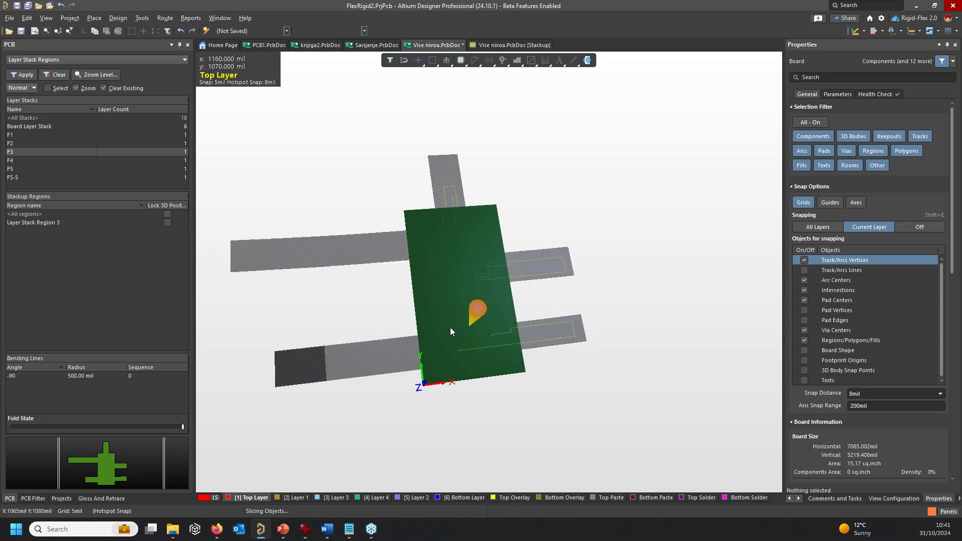
pyautogui.moveTo(353, 358); pyautogui.dragTo(431, 230, button='right')
pyautogui.keyDown('shift'); pyautogui.moveTo(415, 380); pyautogui.dragTo(479, 330, button='right'); pyautogui.keyUp('shift')
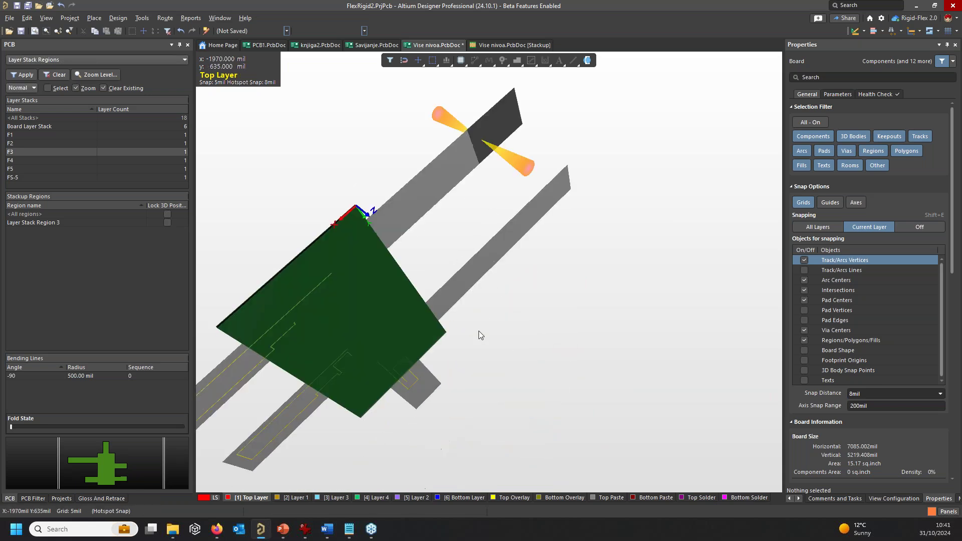
# Reset the 3D view orientation and examine the unfolded board and its flex arms from a low front angle.
pyautogui.press('0')
pyautogui.moveTo(568, 337); pyautogui.dragTo(471, 269, button='right')
pyautogui.keyDown('shift'); pyautogui.moveTo(490, 295); pyautogui.dragTo(496, 154, button='right'); pyautogui.keyUp('shift')
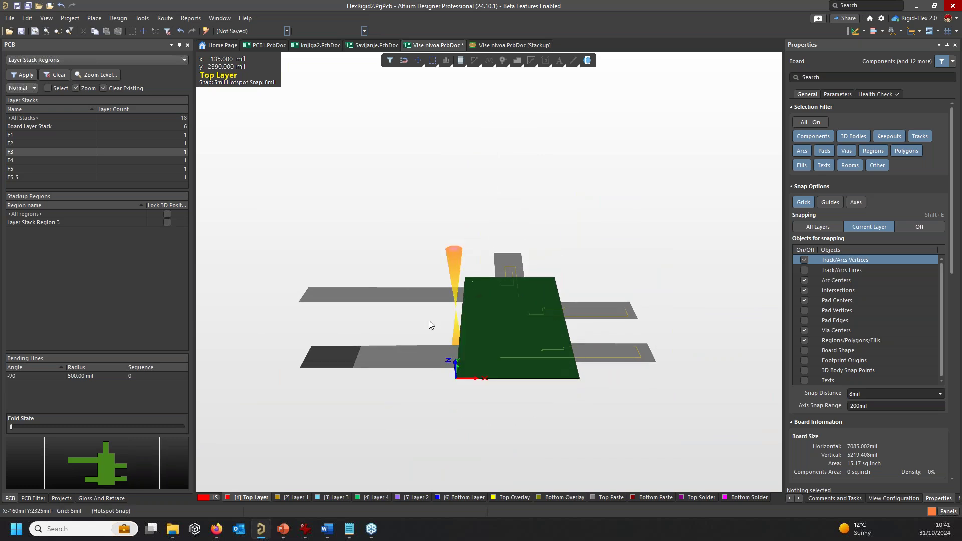
pyautogui.keyDown('ctrl'); pyautogui.scroll(3, 389, 328); pyautogui.keyUp('ctrl')
pyautogui.keyDown('ctrl'); pyautogui.scroll(-2, 460, 360); pyautogui.keyUp('ctrl')
pyautogui.moveTo(661, 274); pyautogui.dragTo(605, 258, button='right')
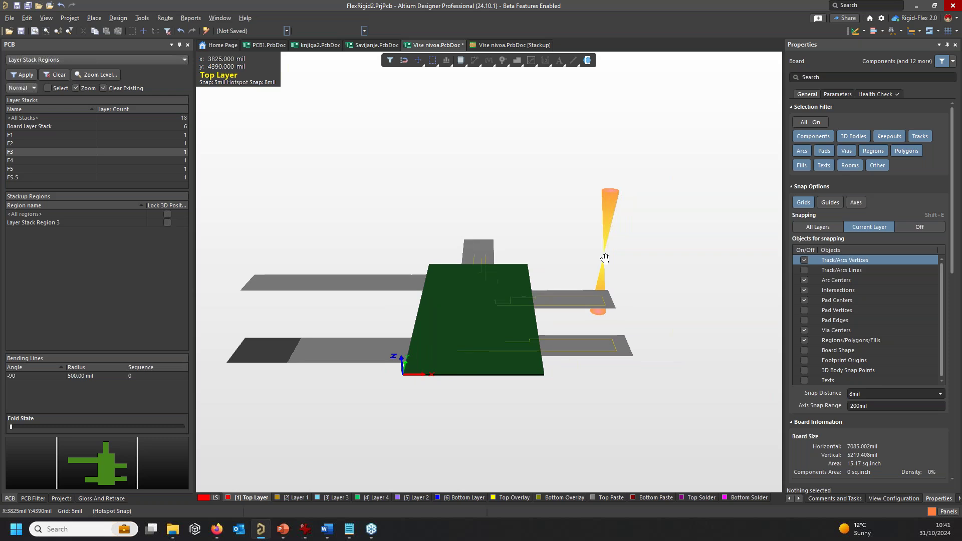
pyautogui.click(679, 248)
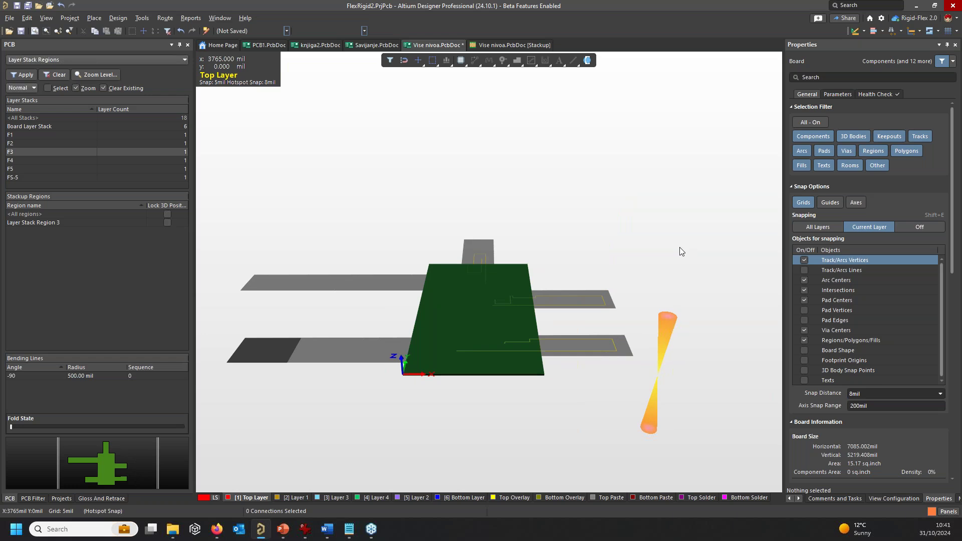
# Exaggerate the board thickness scale in the 3D view settings and examine the separated layers and flex arms edge-on from several sides.
pyautogui.press('l')
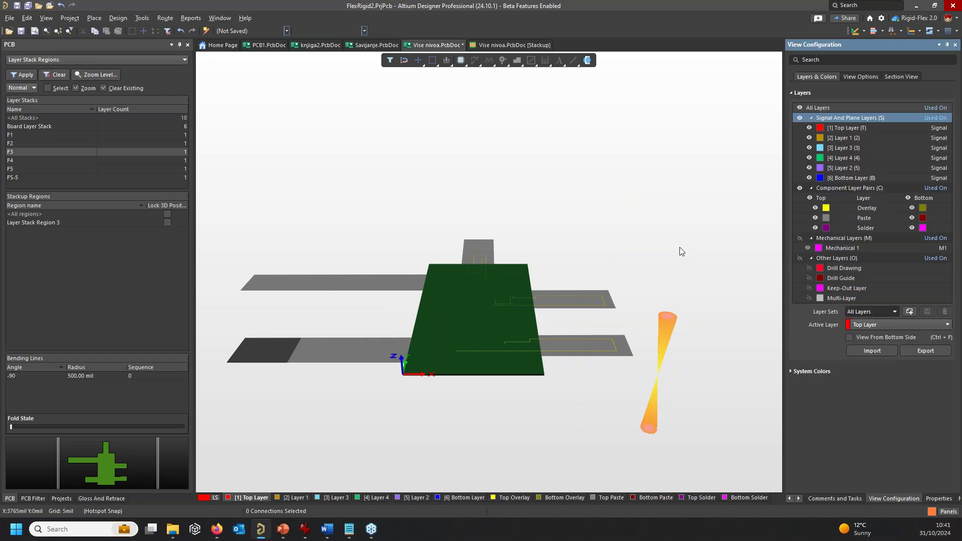
pyautogui.click(863, 76)
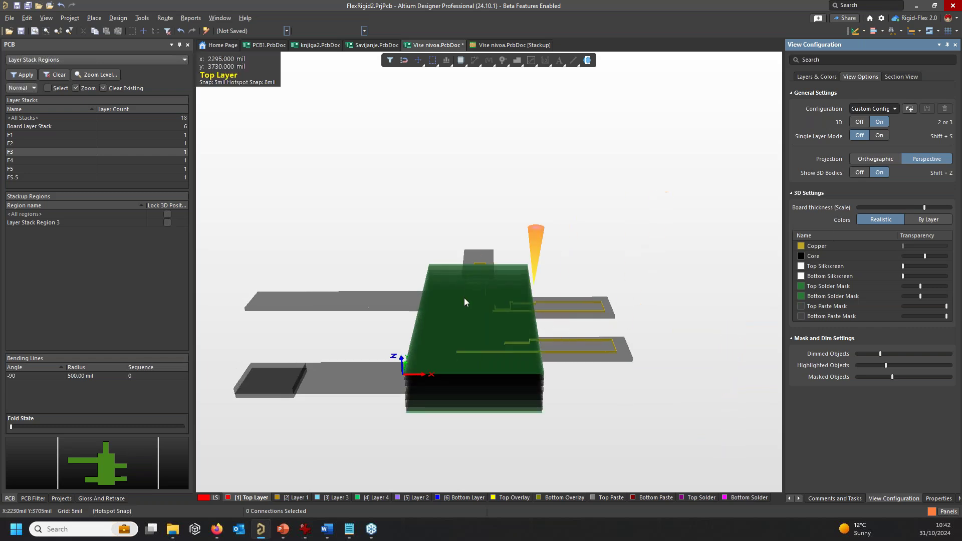
pyautogui.moveTo(357, 301); pyautogui.dragTo(460, 284, button='right')
pyautogui.keyDown('shift'); pyautogui.moveTo(429, 341); pyautogui.dragTo(341, 298, button='right'); pyautogui.keyUp('shift')
pyautogui.keyDown('shift'); pyautogui.moveTo(453, 331); pyautogui.dragTo(450, 361, button='right'); pyautogui.keyUp('shift')
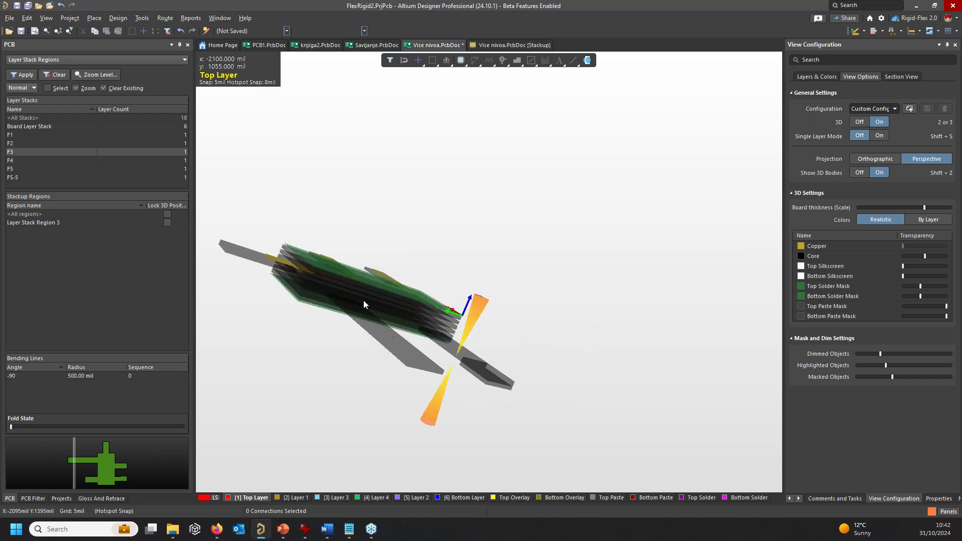
pyautogui.keyDown('shift'); pyautogui.moveTo(326, 288); pyautogui.dragTo(548, 277, button='right'); pyautogui.keyUp('shift')
pyautogui.keyDown('shift'); pyautogui.moveTo(590, 329); pyautogui.dragTo(546, 221, button='right'); pyautogui.keyUp('shift')
pyautogui.keyDown('shift'); pyautogui.moveTo(583, 255); pyautogui.dragTo(629, 267, button='right'); pyautogui.keyUp('shift')
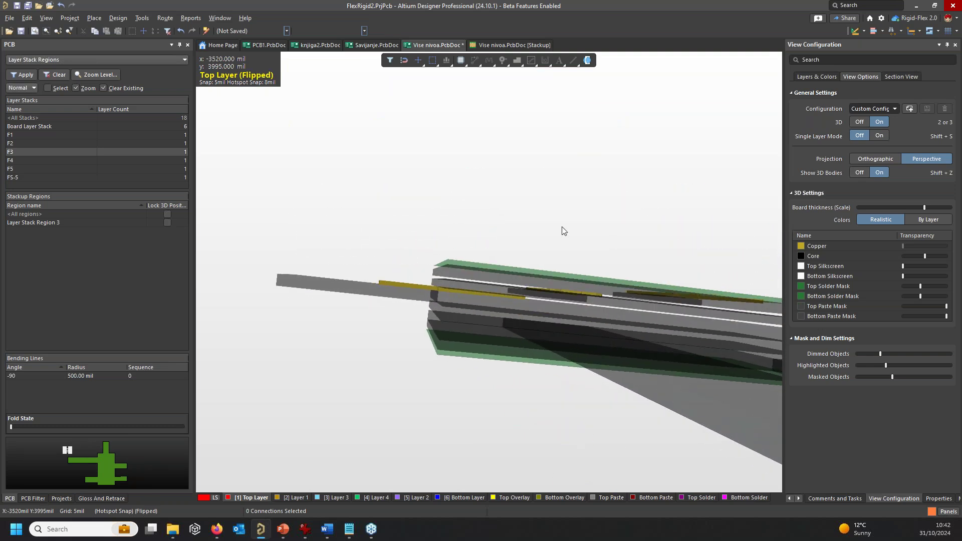
pyautogui.keyDown('shift'); pyautogui.moveTo(561, 319); pyautogui.dragTo(653, 302, button='right'); pyautogui.keyUp('shift')
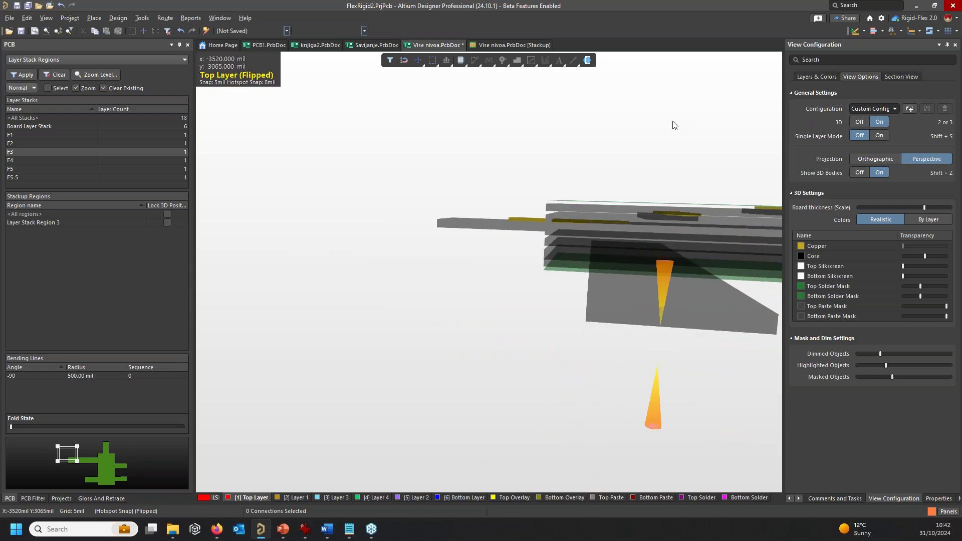
pyautogui.moveTo(591, 152); pyautogui.dragTo(491, 186, button='right')
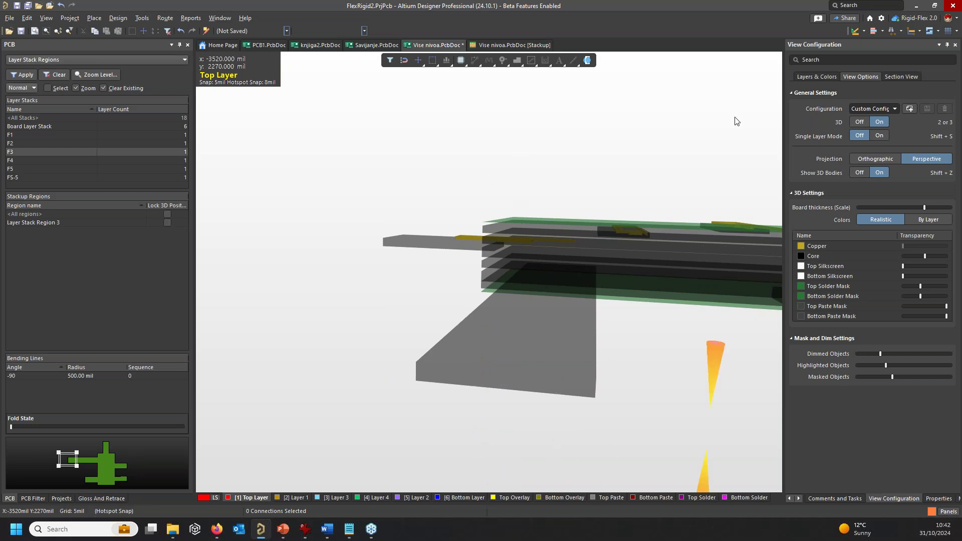
# Apply the Altium 3D Blue view configuration and raise its board thickness scale to about two thirds of the range.
pyautogui.click(894, 109)
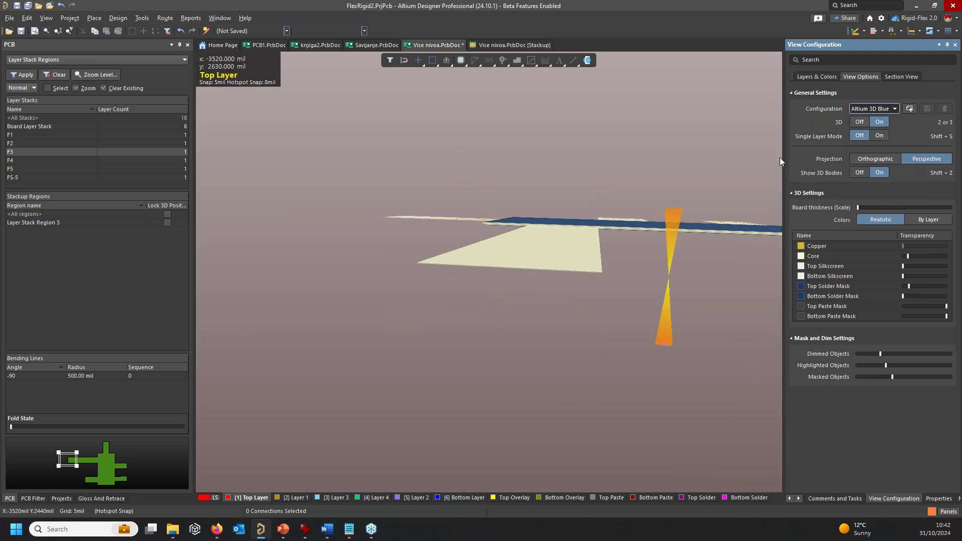
pyautogui.moveTo(859, 207); pyautogui.dragTo(905, 208)
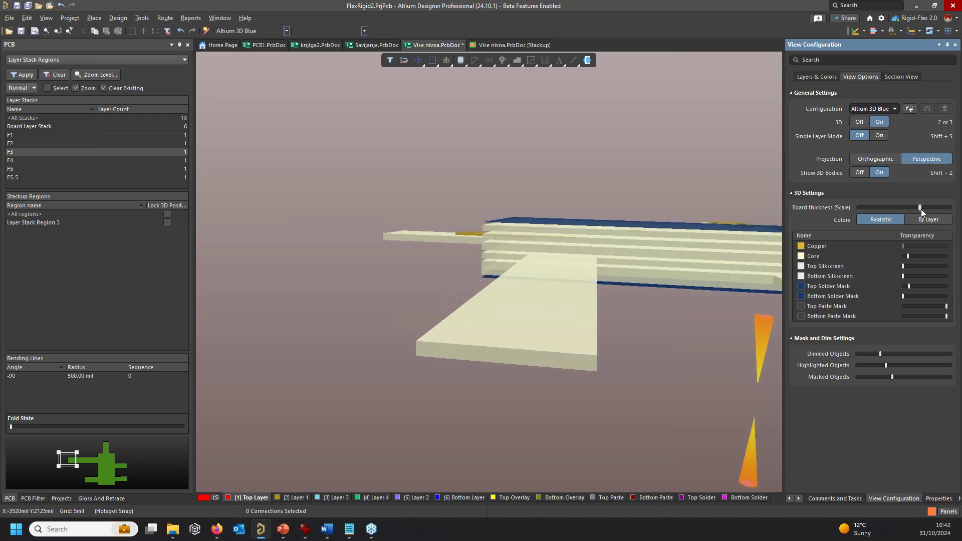
# Examine from all sides at which layer level each flex arm leaves the rigid stack, including the arm carrying the copper traces.
pyautogui.moveTo(428, 239); pyautogui.dragTo(276, 230, button='right')
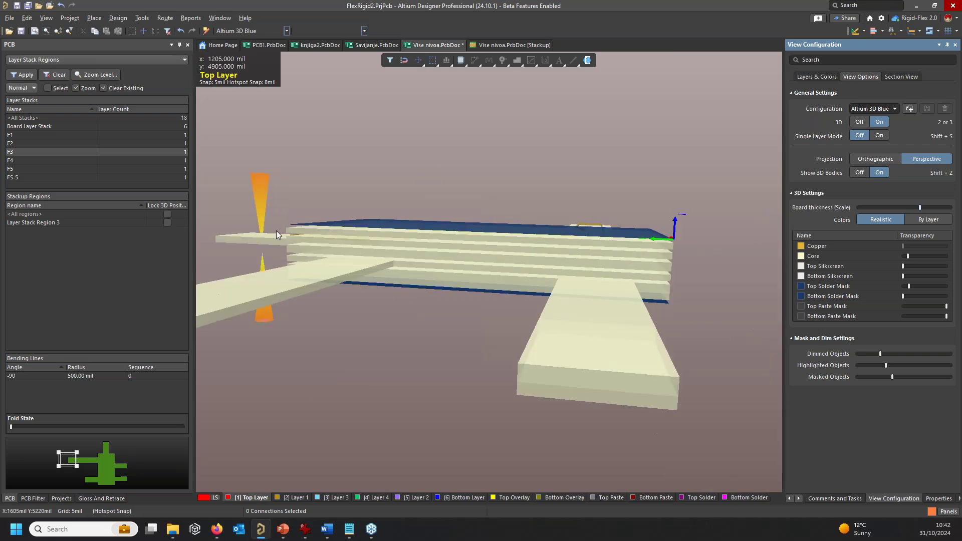
pyautogui.moveTo(518, 295); pyautogui.dragTo(595, 193, button='right')
pyautogui.moveTo(698, 178); pyautogui.dragTo(751, 180, button='right')
pyautogui.moveTo(260, 131); pyautogui.dragTo(576, 150, button='right')
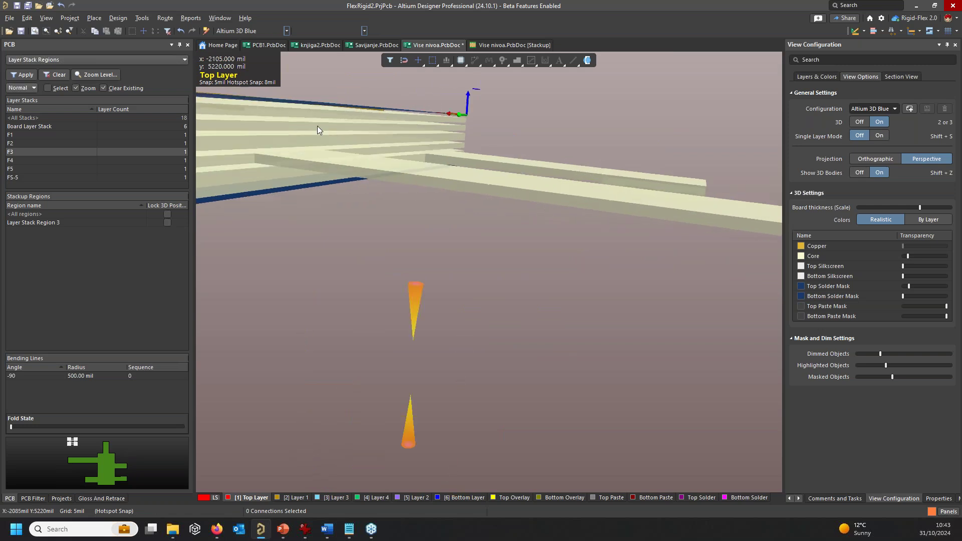
pyautogui.moveTo(317, 125); pyautogui.dragTo(694, 155, button='right')
pyautogui.moveTo(228, 125); pyautogui.dragTo(652, 161, button='right')
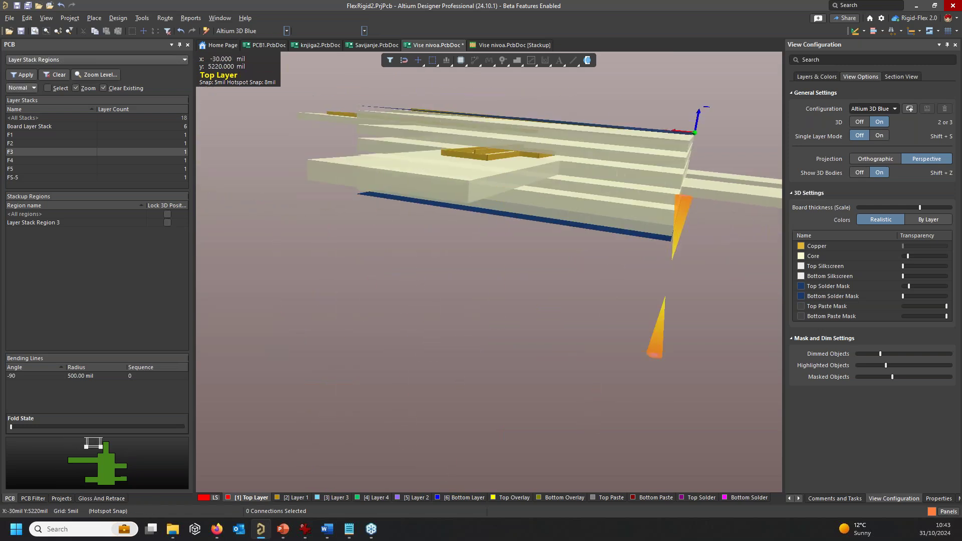
pyautogui.moveTo(348, 143); pyautogui.dragTo(593, 205, button='right')
pyautogui.keyDown('shift'); pyautogui.moveTo(491, 154); pyautogui.dragTo(536, 323, button='right'); pyautogui.keyUp('shift')
pyautogui.keyDown('ctrl'); pyautogui.scroll(5, 407, 130); pyautogui.keyUp('ctrl')
pyautogui.keyDown('shift'); pyautogui.moveTo(451, 160); pyautogui.dragTo(551, 241, button='right'); pyautogui.keyUp('shift')
pyautogui.keyDown('ctrl'); pyautogui.scroll(-5, 503, 148); pyautogui.keyUp('ctrl')
pyautogui.keyDown('ctrl'); pyautogui.scroll(-2, 519, 296); pyautogui.keyUp('ctrl')
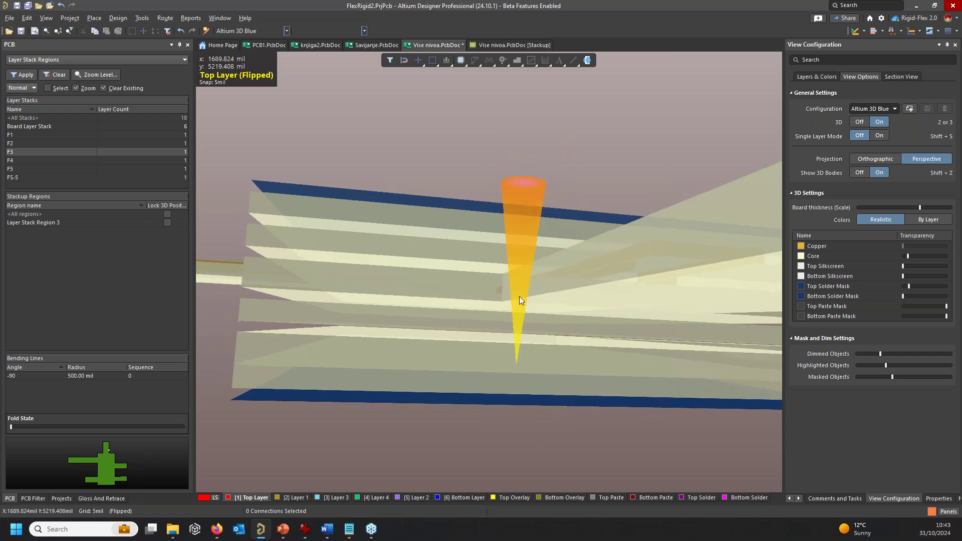
pyautogui.keyDown('ctrl'); pyautogui.scroll(-3, 519, 296); pyautogui.keyUp('ctrl')
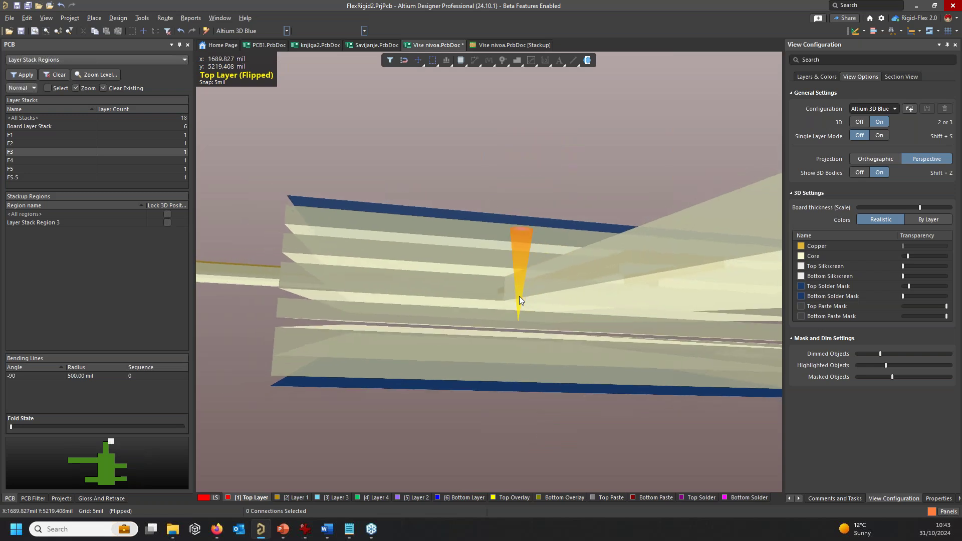
pyautogui.keyDown('shift'); pyautogui.moveTo(493, 300); pyautogui.dragTo(506, 390, button='right'); pyautogui.keyUp('shift')
pyautogui.keyDown('ctrl'); pyautogui.moveTo(486, 333); pyautogui.dragTo(477, 274, button='right'); pyautogui.keyUp('ctrl')
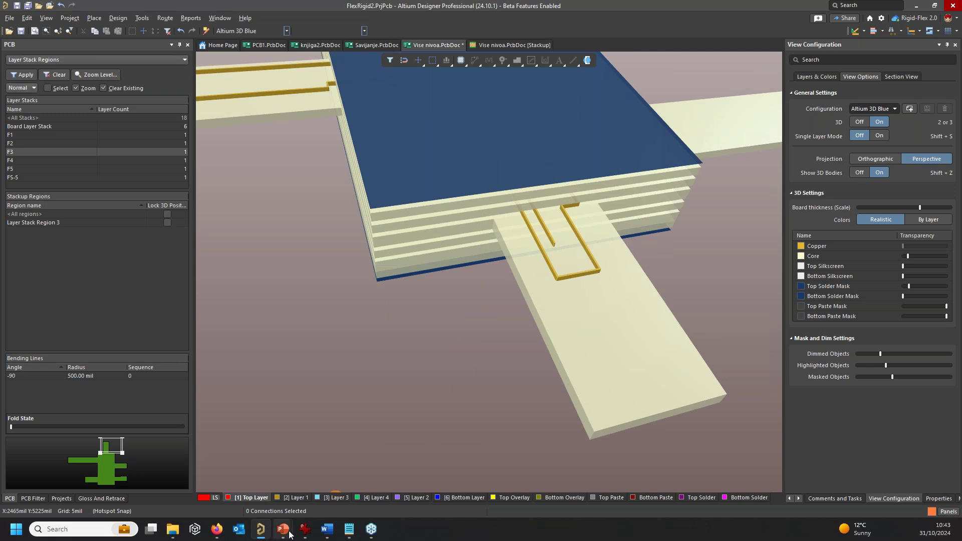
pyautogui.moveTo(284, 533)
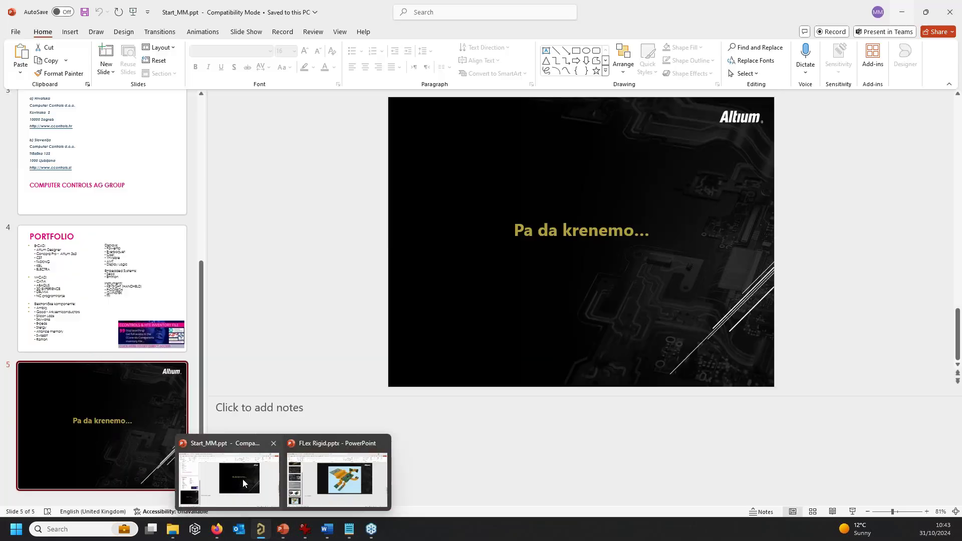
pyautogui.click(243, 483)
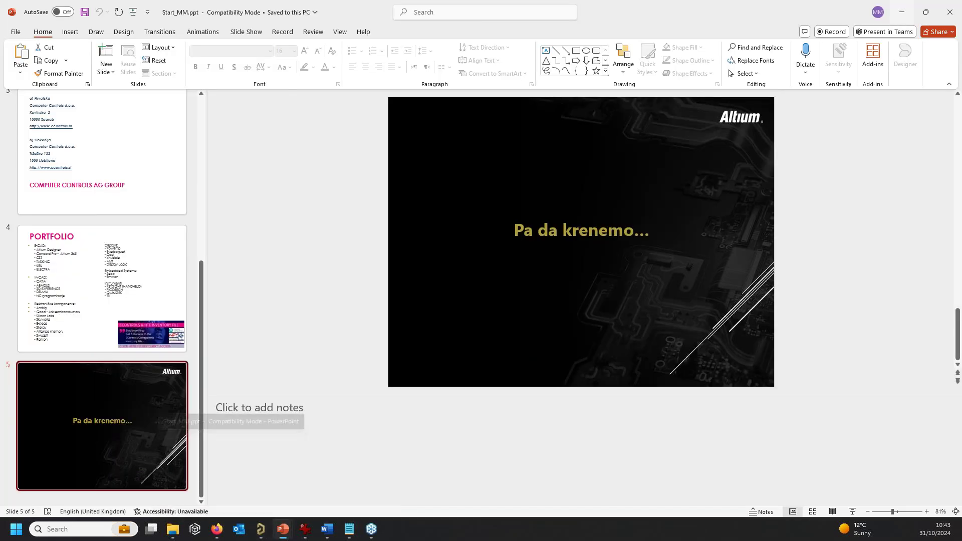
pyautogui.click(900, 18)
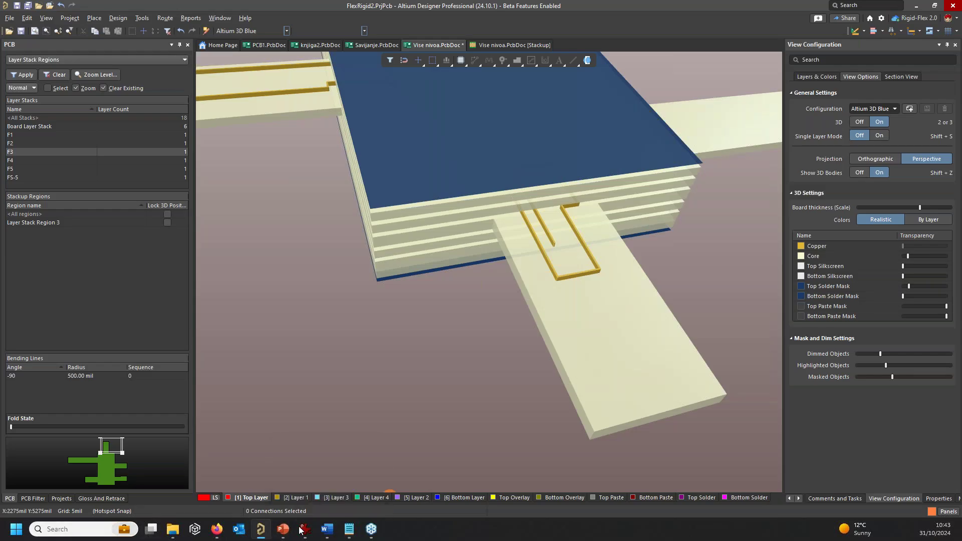
# Switch to the FLex Rigid.pptx presentation in PowerPoint.
pyautogui.moveTo(284, 531)
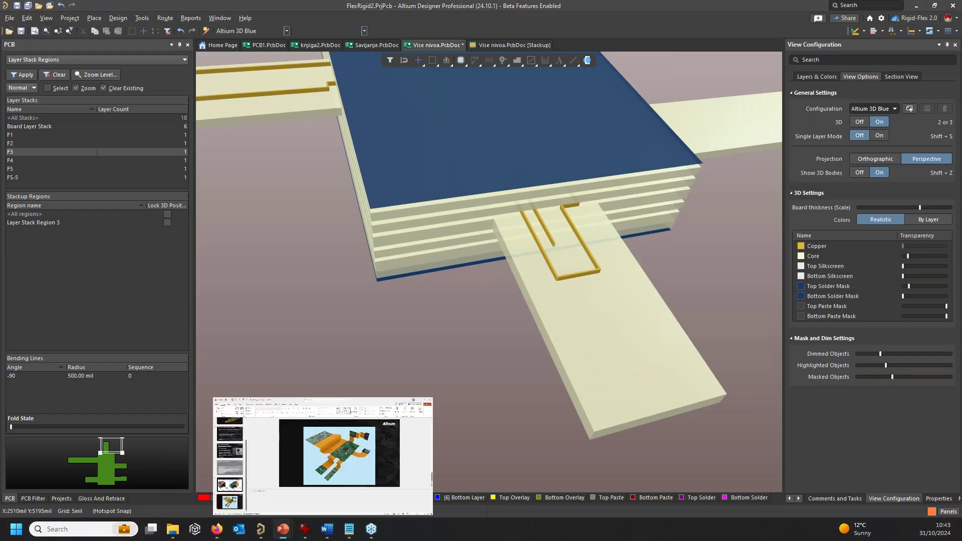
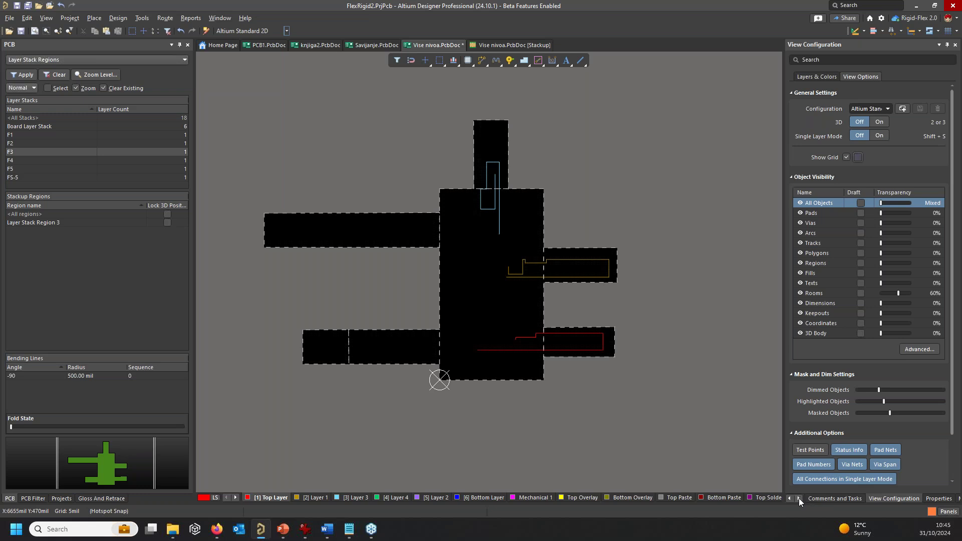
pyautogui.click(799, 498)
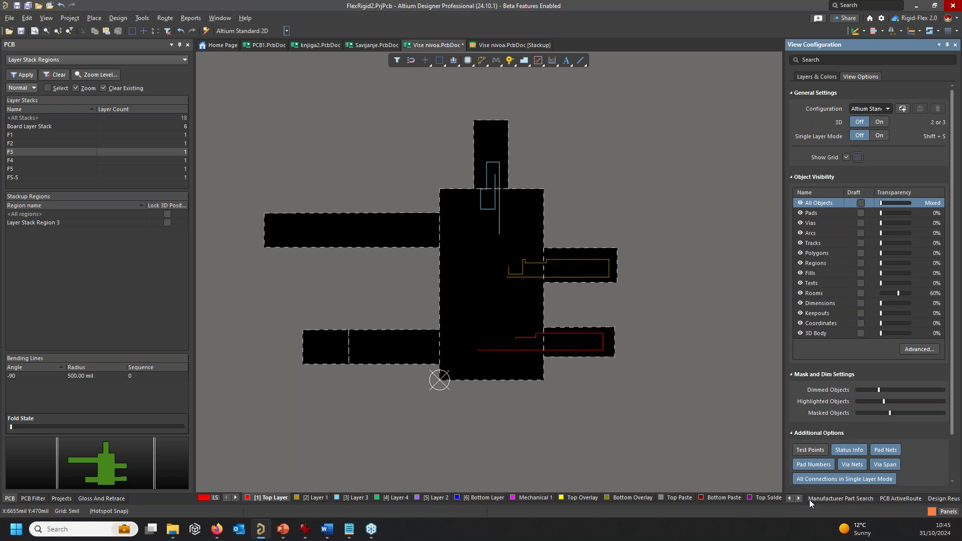
# Open the manufacturer part search and list the parts in the Capacitors category.
pyautogui.click(843, 498)
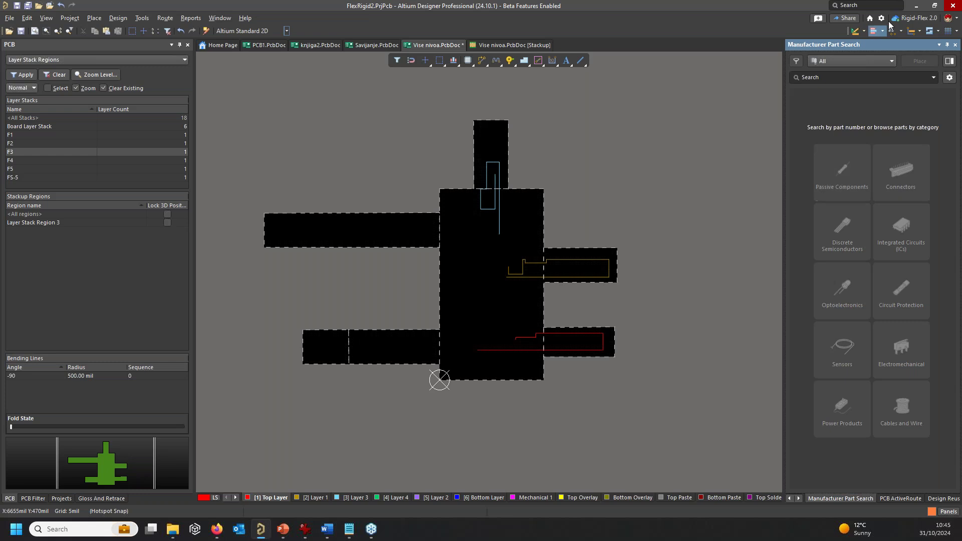
pyautogui.click(885, 63)
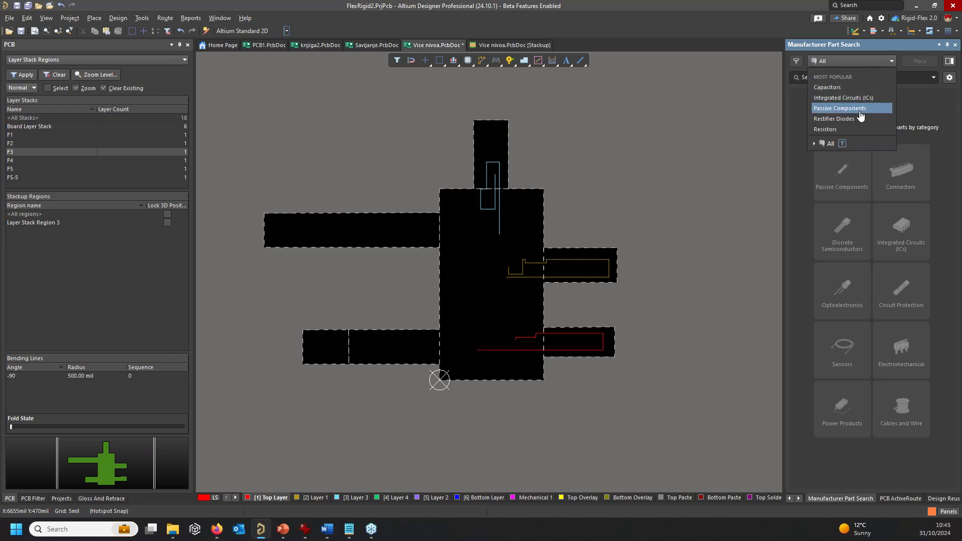
pyautogui.click(844, 87)
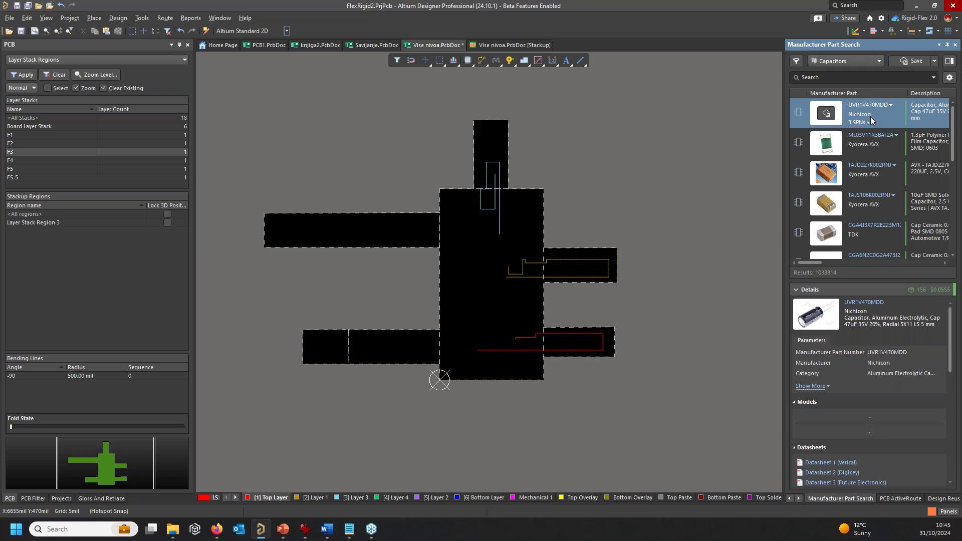
pyautogui.rightClick(865, 117)
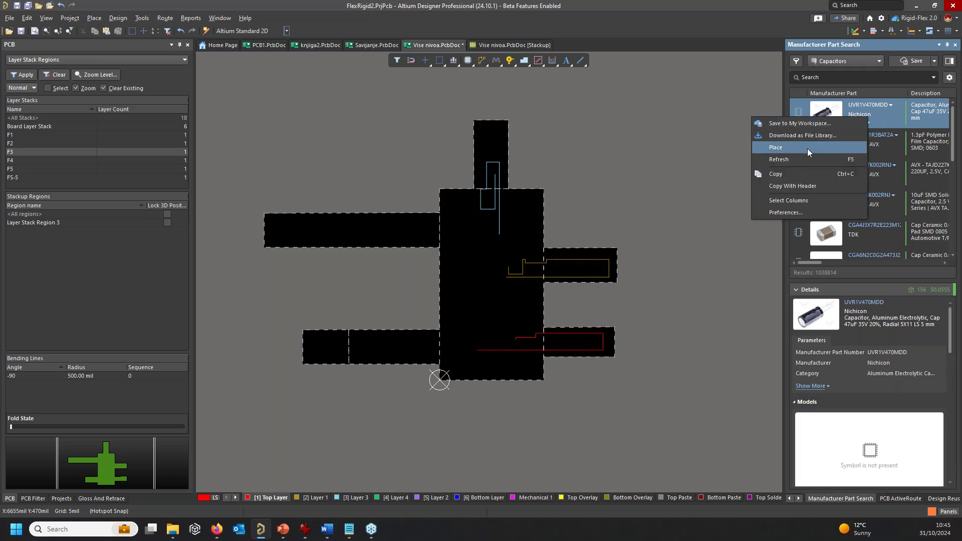
pyautogui.click(774, 148)
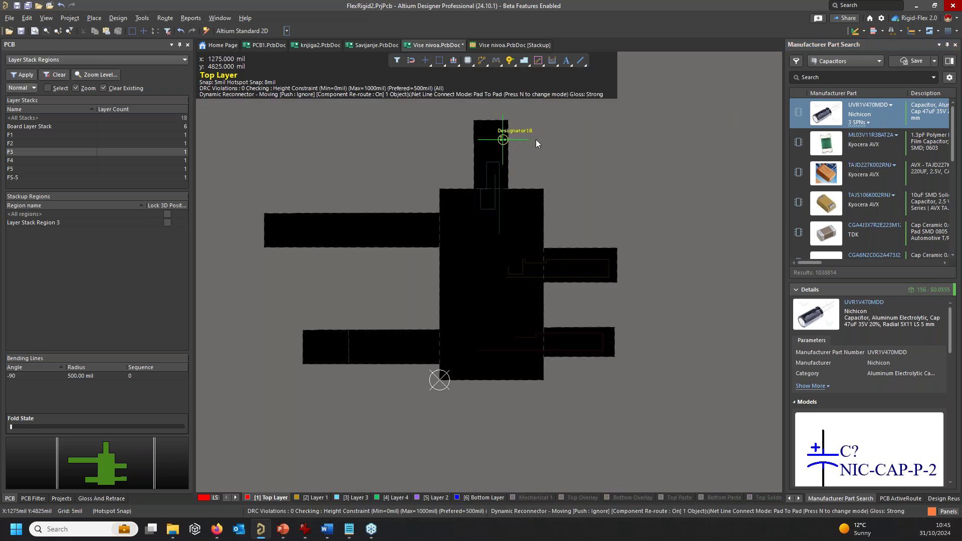
pyautogui.press('Escape')
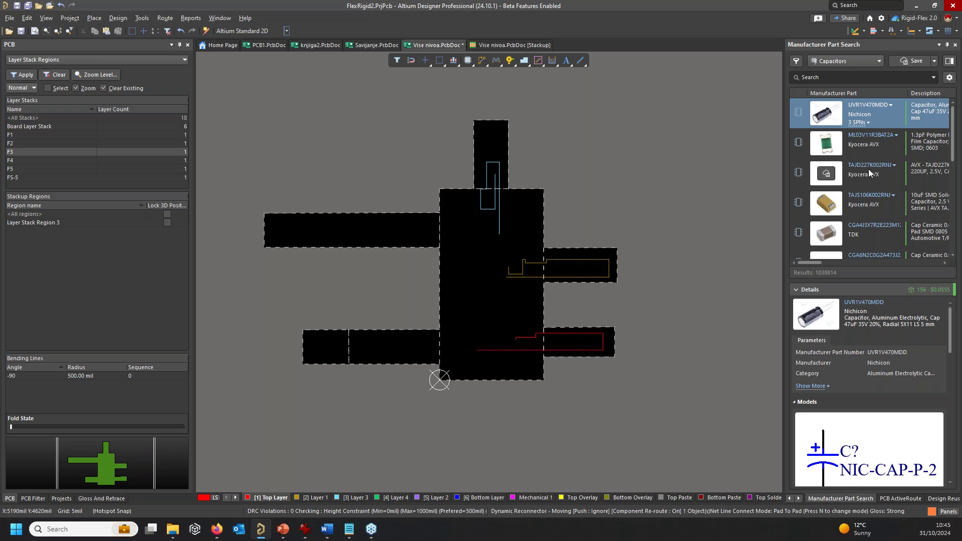
# Place TAJD227K002RNJ capacitors on the vertical flex arm at the board's upper edge and on both left-hand flex arms.
pyautogui.rightClick(868, 173)
pyautogui.click(799, 196)
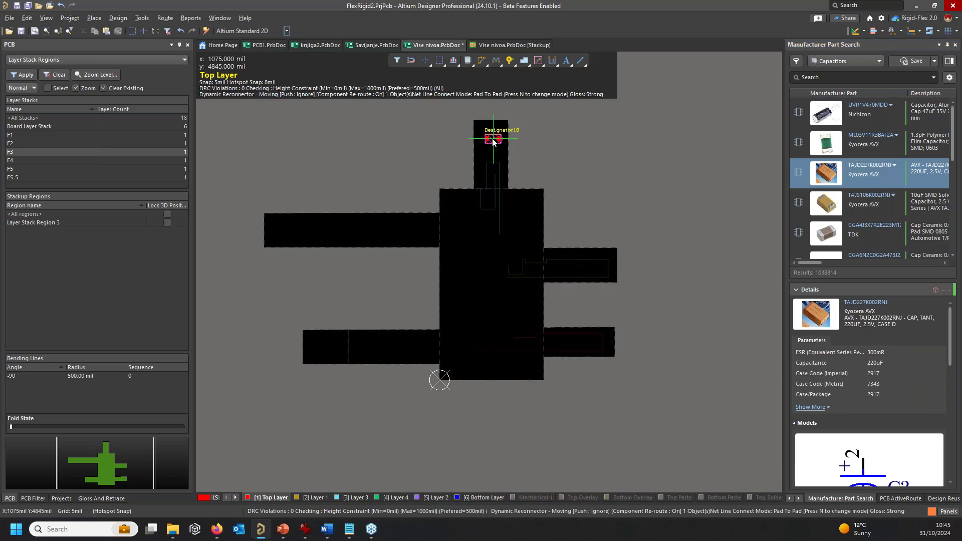
pyautogui.click(492, 140)
pyautogui.keyDown('ctrl'); pyautogui.scroll(3, 484, 131); pyautogui.keyUp('ctrl')
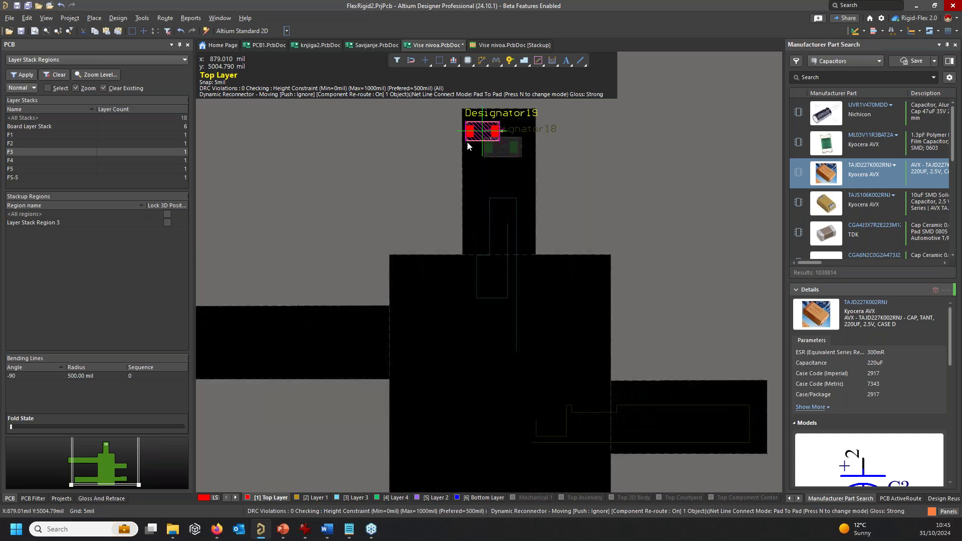
pyautogui.keyDown('ctrl'); pyautogui.scroll(-2, 710, 162); pyautogui.keyUp('ctrl')
pyautogui.click(274, 260)
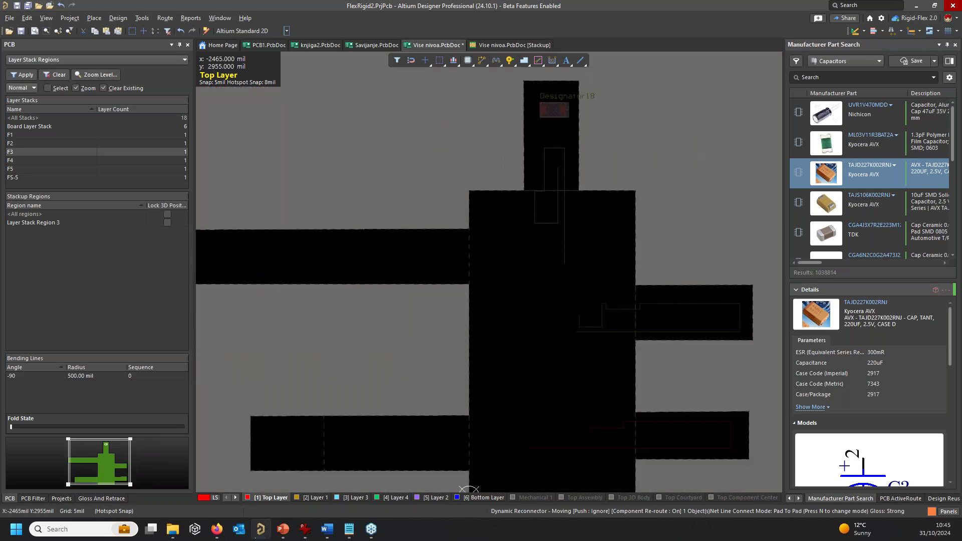
pyautogui.scroll(-3, 494, 328)
pyautogui.click(363, 334)
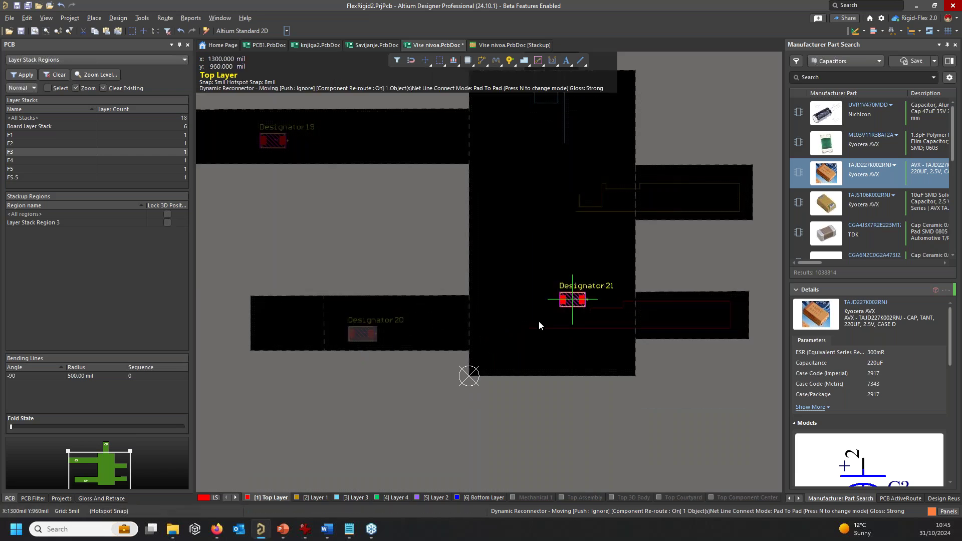
# Place two more TAJD227K002RNJ capacitors on the central rigid section and one on each right-hand flex arm.
pyautogui.click(545, 284)
pyautogui.click(575, 243)
pyautogui.click(696, 179)
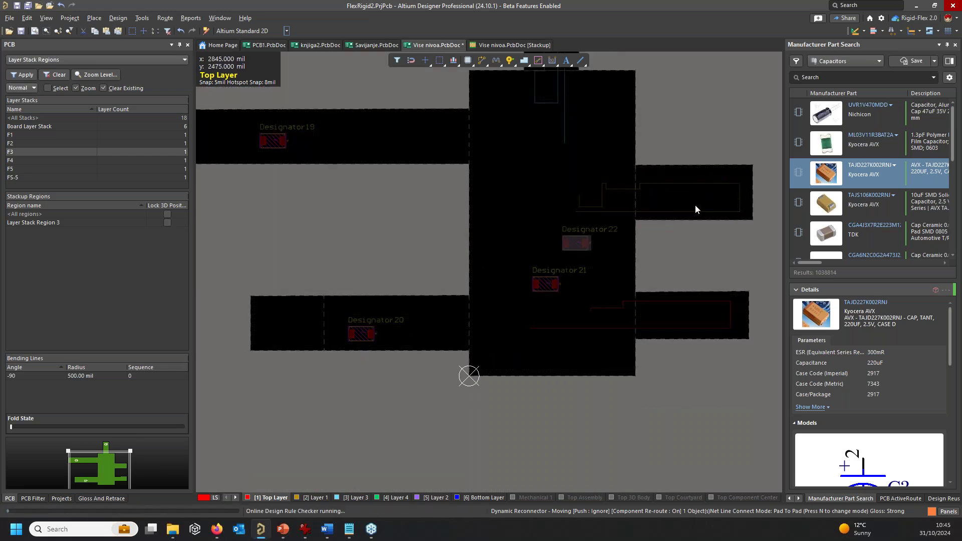
pyautogui.click(704, 311)
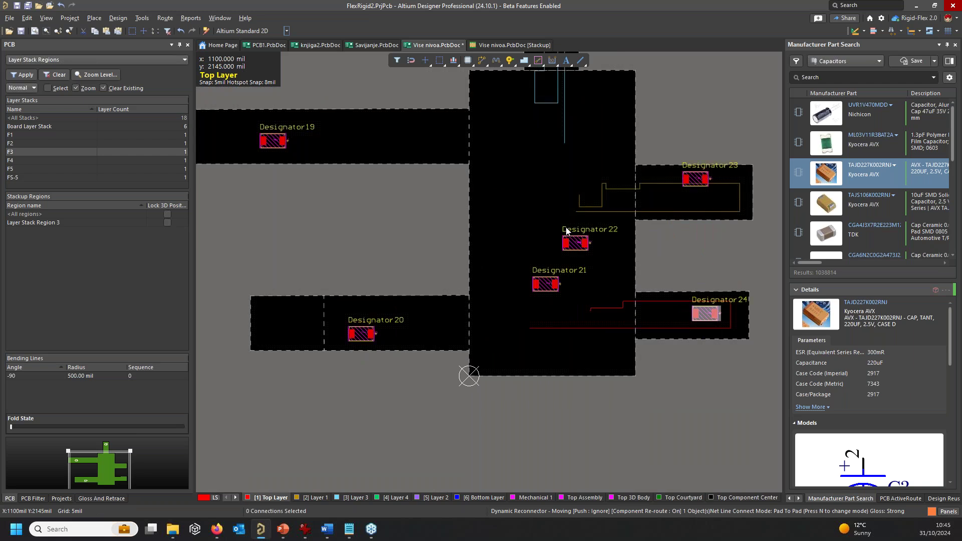
# Examine in 3D how the capacitor bodies and their pads sit relative to each flex arm, with a close look at Designator19.
pyautogui.keyDown('ctrl'); pyautogui.scroll(-2, 565, 234); pyautogui.keyUp('ctrl')
pyautogui.press('3')
pyautogui.keyDown('shift'); pyautogui.moveTo(617, 181); pyautogui.dragTo(398, 229, button='right'); pyautogui.keyUp('shift')
pyautogui.keyDown('shift'); pyautogui.moveTo(306, 166); pyautogui.dragTo(386, 53, button='right'); pyautogui.keyUp('shift')
pyautogui.keyDown('shift'); pyautogui.moveTo(586, 193); pyautogui.dragTo(584, 151, button='right'); pyautogui.keyUp('shift')
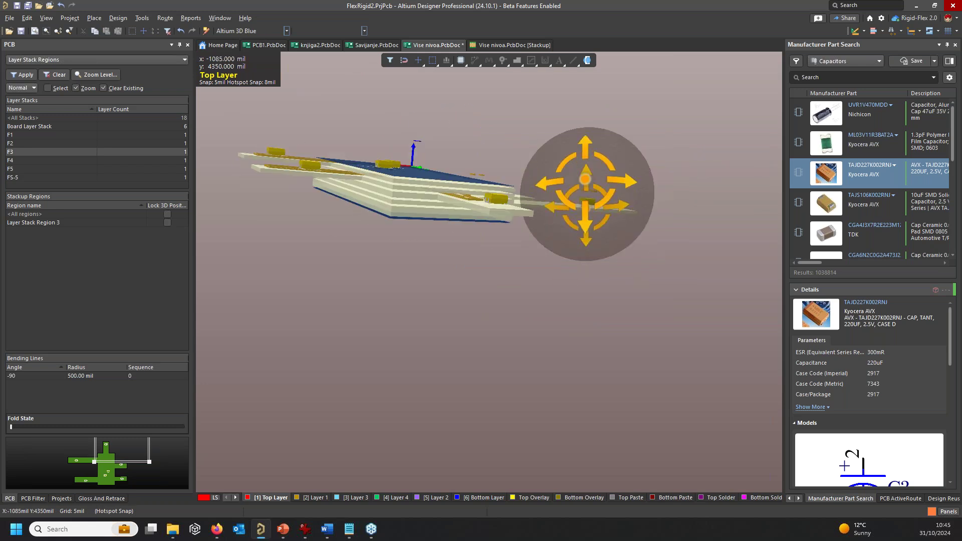
pyautogui.keyDown('ctrl'); pyautogui.scroll(3, 591, 149); pyautogui.keyUp('ctrl')
pyautogui.keyDown('ctrl'); pyautogui.scroll(5, 629, 194); pyautogui.keyUp('ctrl')
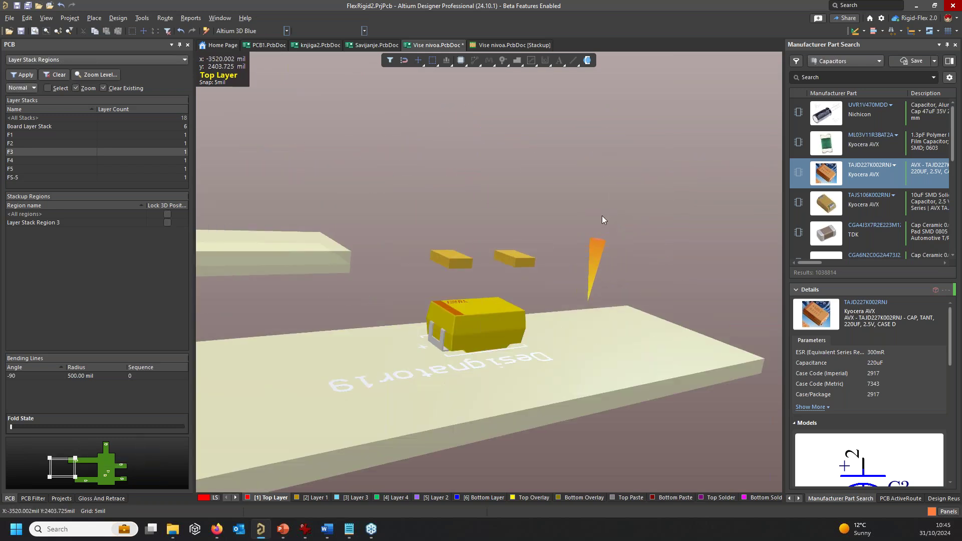
pyautogui.keyDown('shift'); pyautogui.moveTo(536, 268); pyautogui.dragTo(508, 328, button='right'); pyautogui.keyUp('shift')
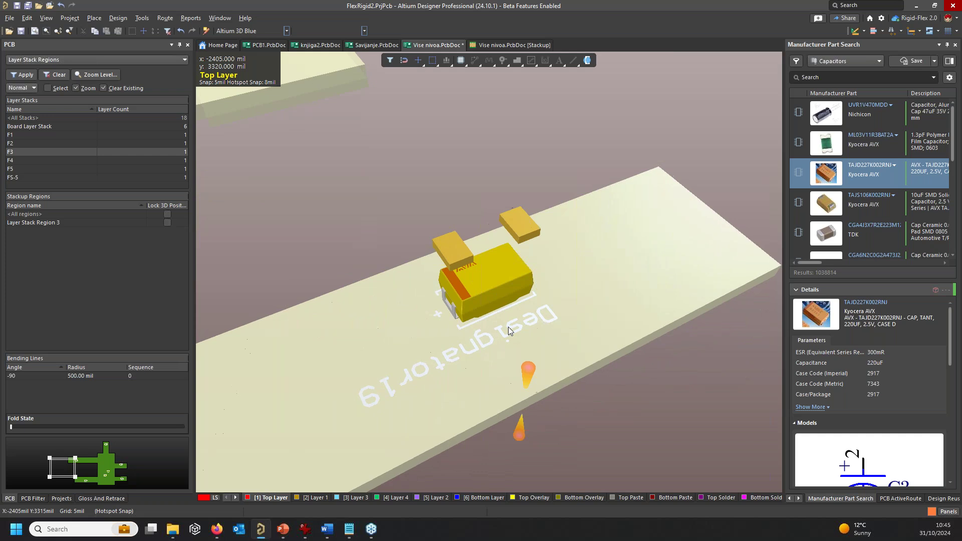
pyautogui.keyDown('ctrl'); pyautogui.scroll(-5, 508, 328); pyautogui.keyUp('ctrl')
pyautogui.moveTo(412, 314); pyautogui.dragTo(567, 301, button='right')
pyautogui.keyDown('ctrl'); pyautogui.scroll(-2, 564, 299); pyautogui.keyUp('ctrl')
pyautogui.keyDown('shift'); pyautogui.moveTo(436, 349); pyautogui.dragTo(429, 299, button='right'); pyautogui.keyUp('shift')
pyautogui.moveTo(596, 340); pyautogui.dragTo(469, 340, button='right')
pyautogui.moveTo(469, 300); pyautogui.dragTo(521, 288, button='right')
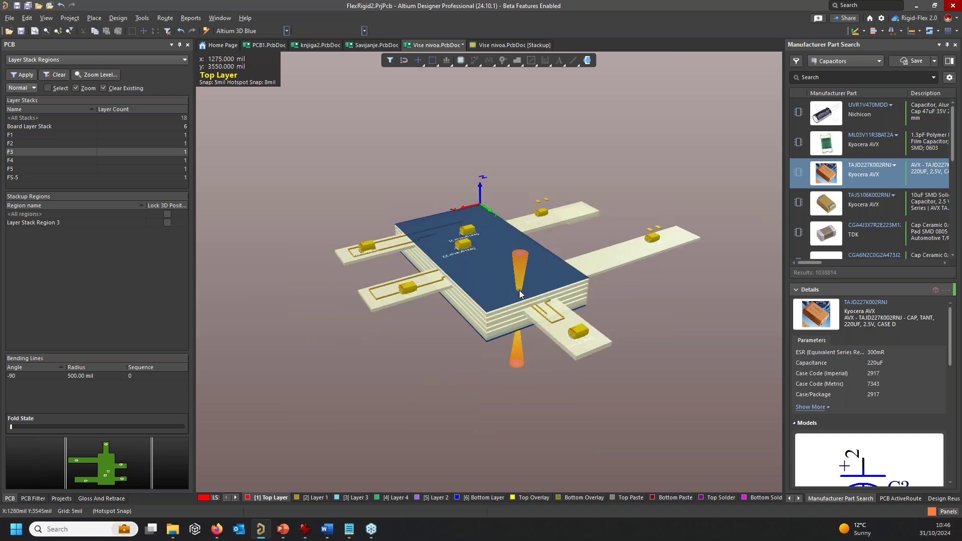
# Return to the 2D view and assign the capacitor on the upper right-hand flex arm, Designator23, to Layer 1.
pyautogui.press('2')
pyautogui.keyDown('ctrl'); pyautogui.scroll(1, 434, 195); pyautogui.keyUp('ctrl')
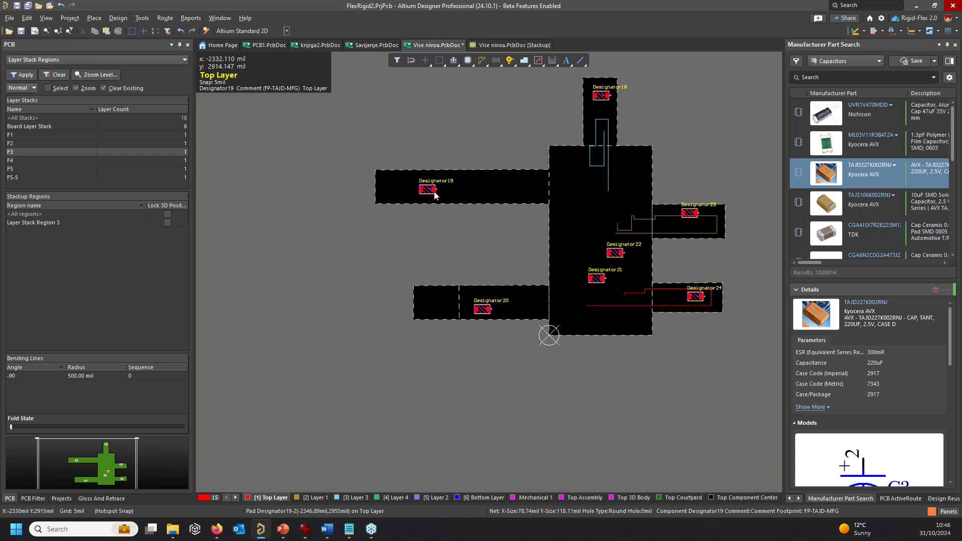
pyautogui.moveTo(434, 191); pyautogui.dragTo(454, 261, button='right')
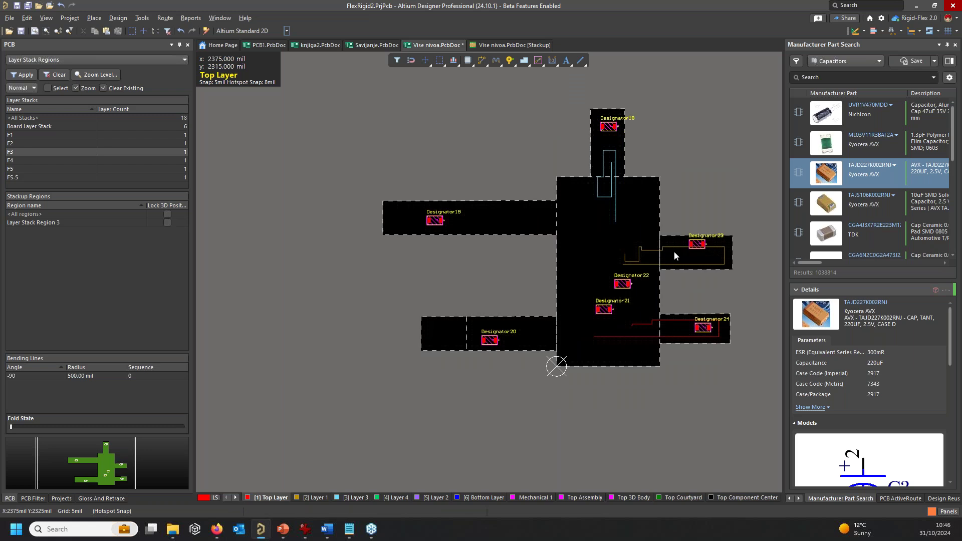
pyautogui.click(120, 18)
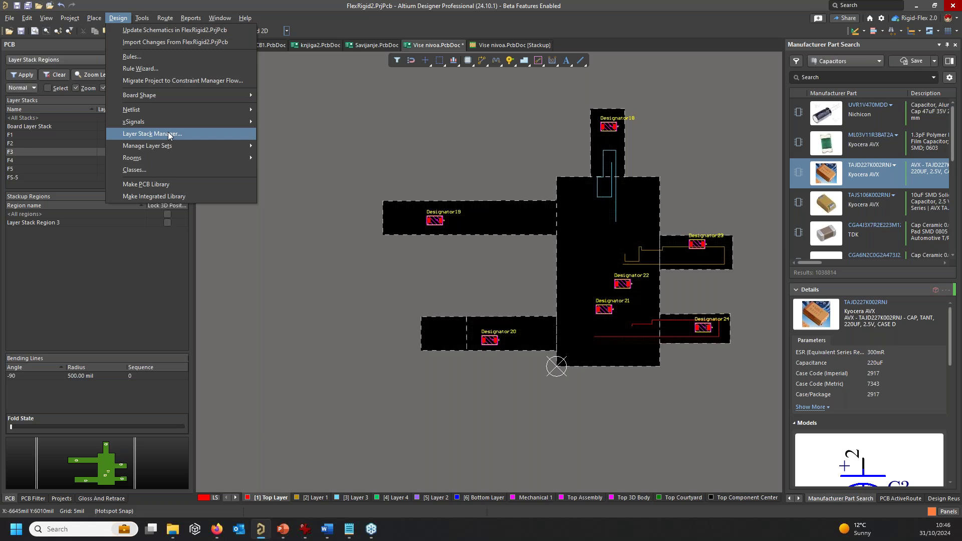
pyautogui.keyDown('ctrl'); pyautogui.scroll(2, 443, 218); pyautogui.keyUp('ctrl')
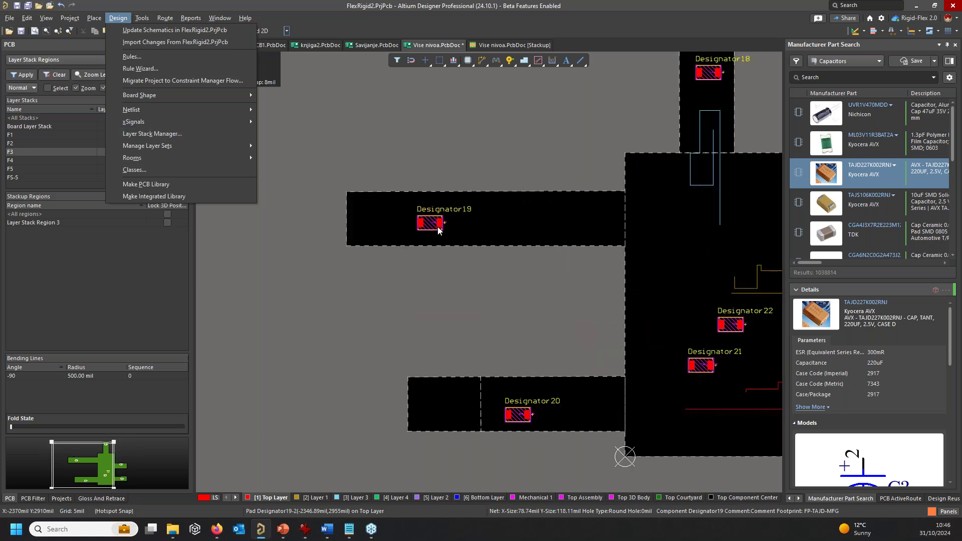
pyautogui.click(548, 266)
pyautogui.moveTo(552, 275); pyautogui.dragTo(221, 230, button='right')
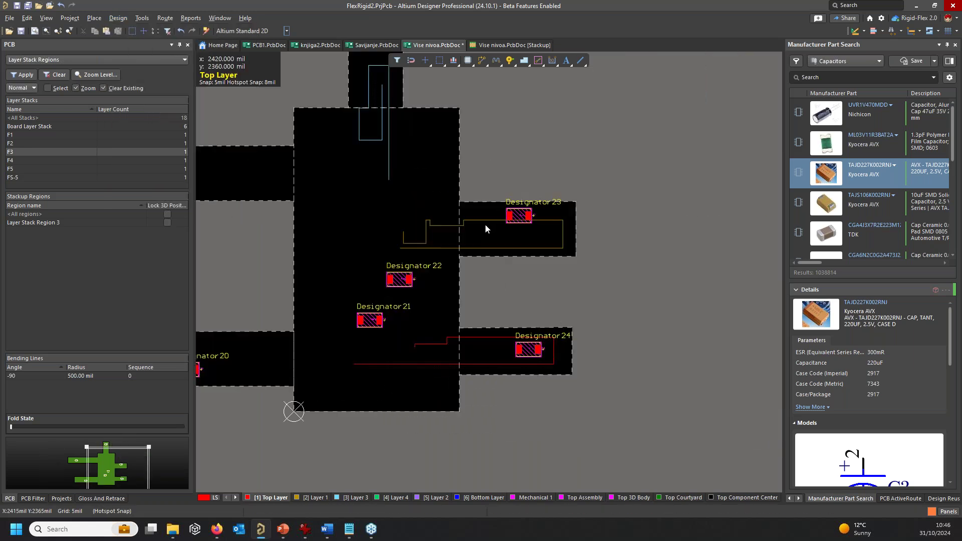
pyautogui.click(518, 217)
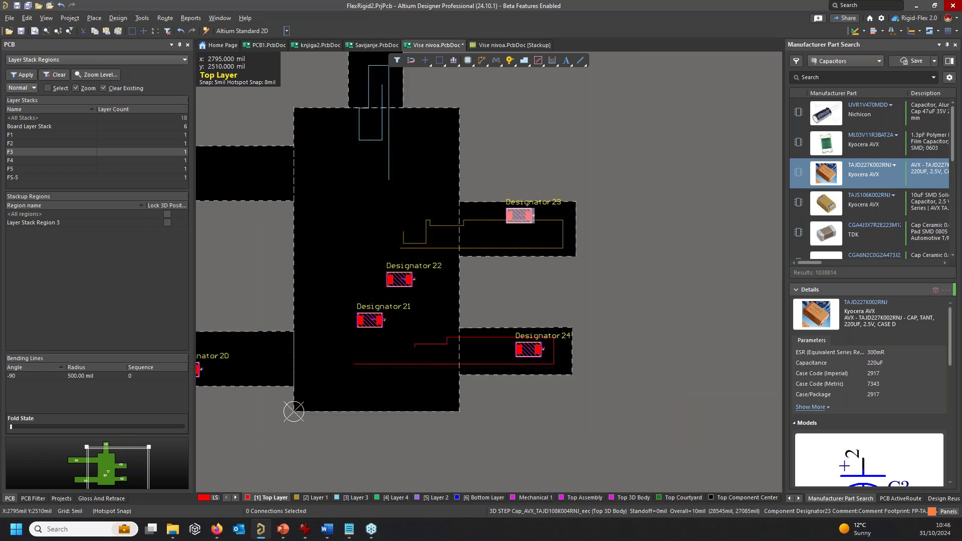
pyautogui.doubleClick(515, 213)
pyautogui.click(881, 172)
pyautogui.click(875, 191)
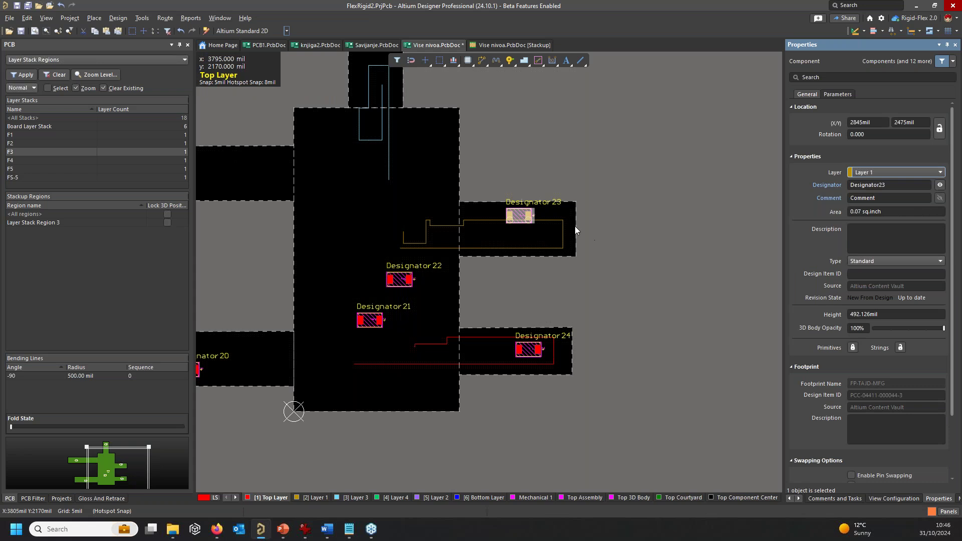
pyautogui.click(549, 215)
# Check in 3D how the capacitor on the upper right-hand flex arm sits on its layer.
pyautogui.press('3')
pyautogui.keyDown('shift'); pyautogui.moveTo(534, 244); pyautogui.dragTo(561, 331, button='right'); pyautogui.keyUp('shift')
pyautogui.keyDown('ctrl'); pyautogui.scroll(-3, 538, 277); pyautogui.keyUp('ctrl')
pyautogui.moveTo(602, 229); pyautogui.dragTo(581, 285, button='right')
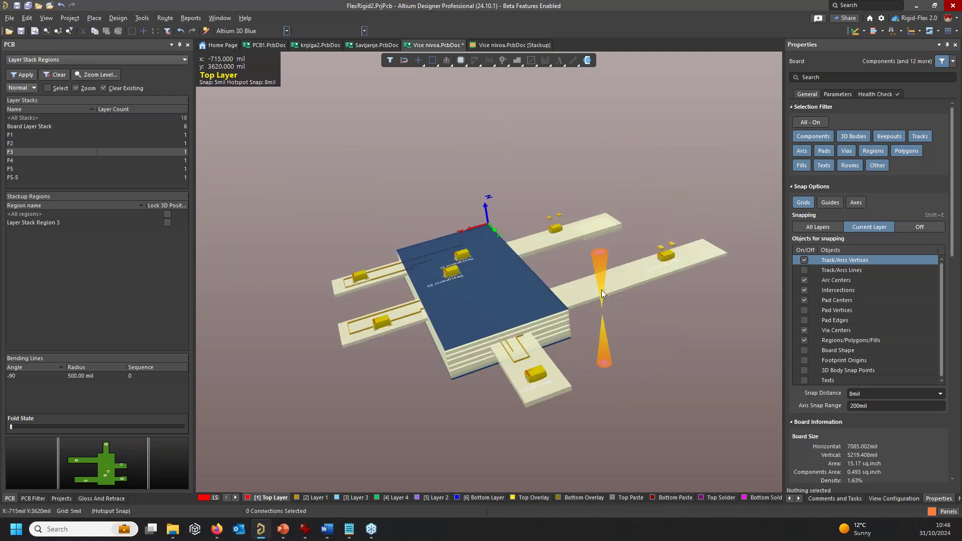
# Back in the 2D view, assign the capacitor on the vertical flex arm, Designator18, to Layer 3.
pyautogui.press('2')
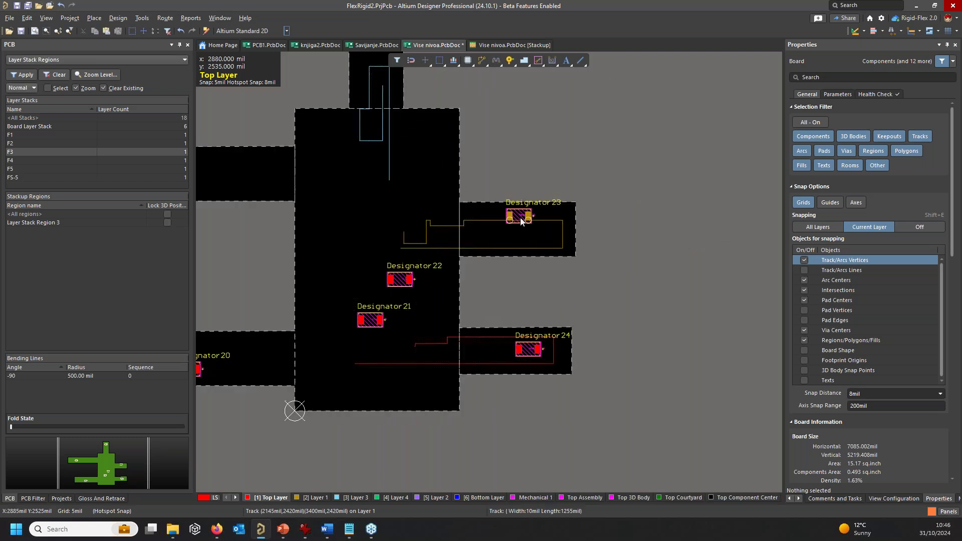
pyautogui.moveTo(504, 221); pyautogui.dragTo(598, 310, button='right')
pyautogui.click(473, 118)
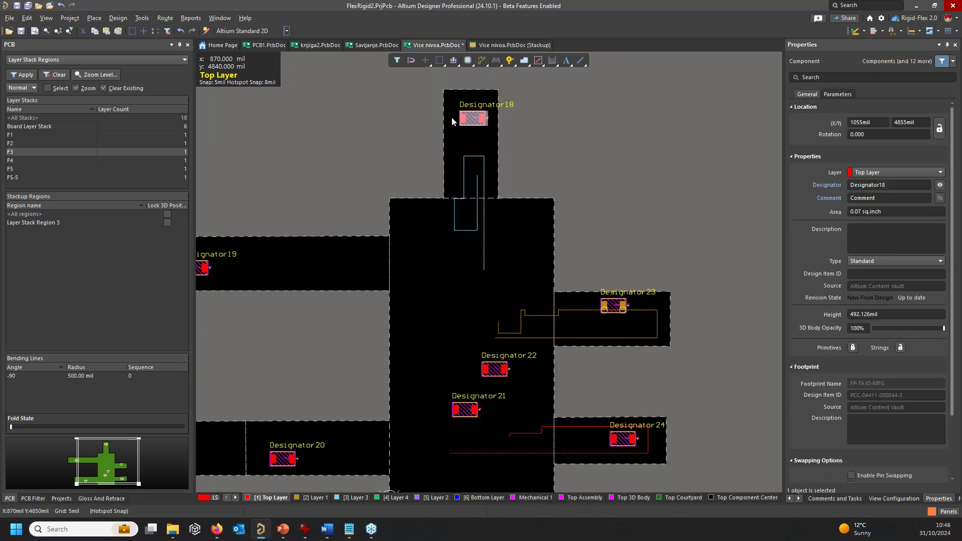
pyautogui.click(883, 172)
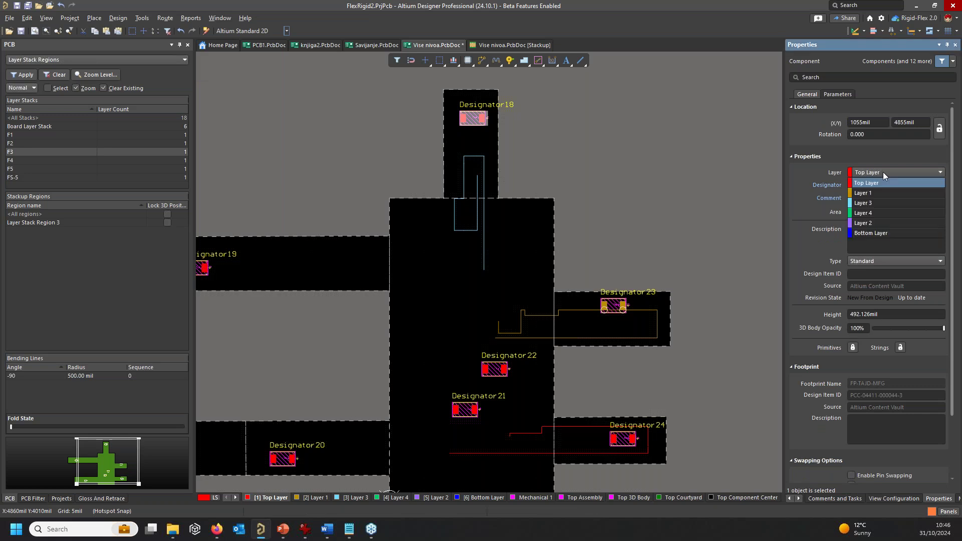
pyautogui.click(881, 203)
# Assign the capacitor on the upper left-hand flex arm, Designator19, to Layer 4.
pyautogui.moveTo(388, 163); pyautogui.dragTo(579, 156, button='right')
pyautogui.click(401, 261)
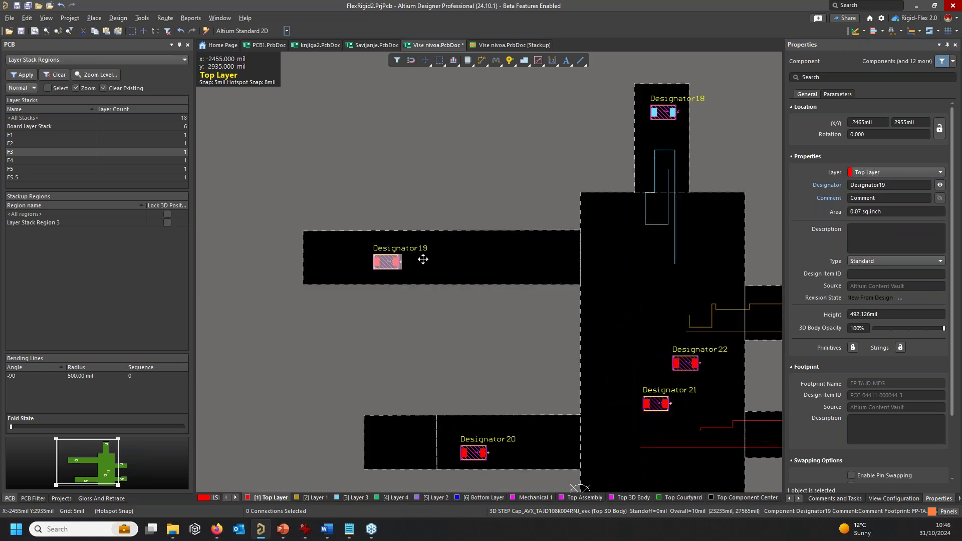
pyautogui.click(896, 173)
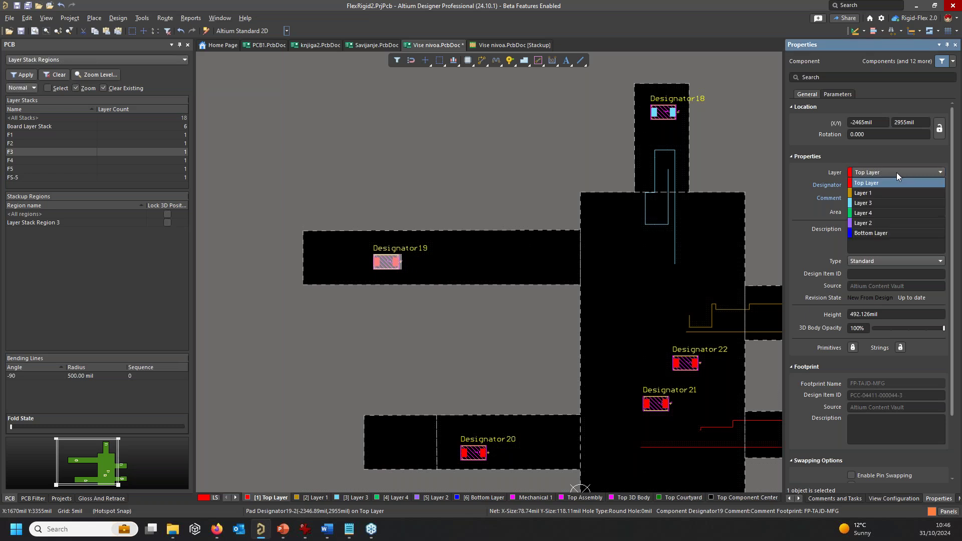
pyautogui.click(872, 213)
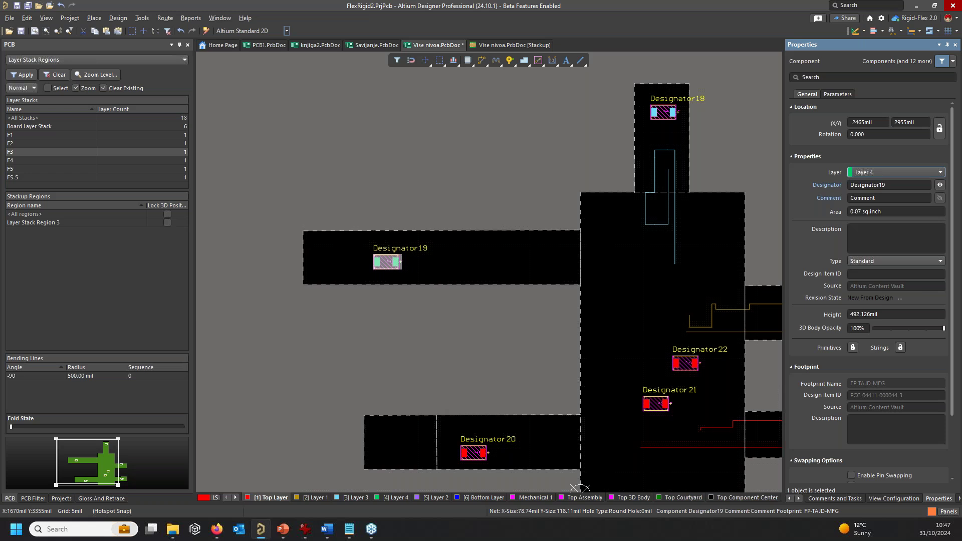
# Assign the capacitor on the lower left-hand flex arm, Designator20, to Layer 2 and clear the selection.
pyautogui.moveTo(530, 311); pyautogui.dragTo(497, 198, button='right')
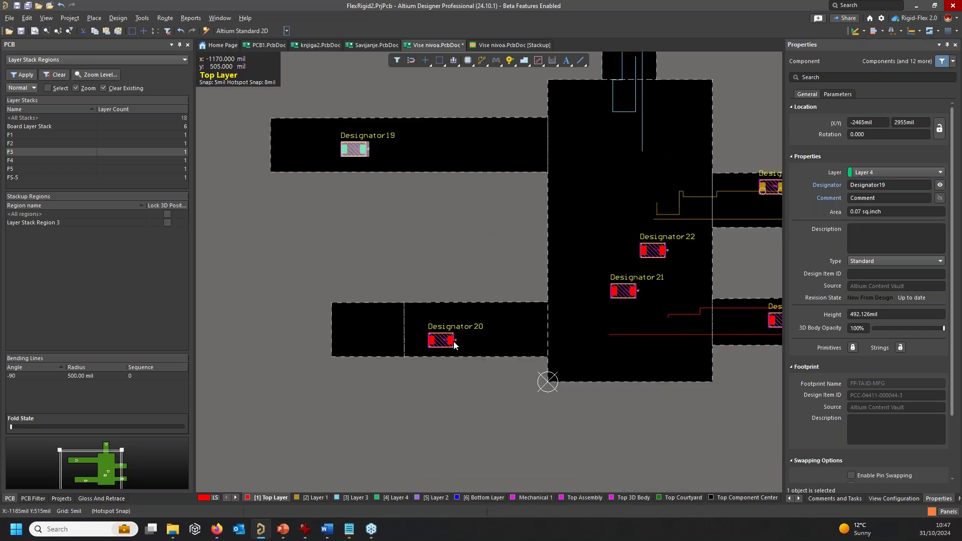
pyautogui.click(441, 344)
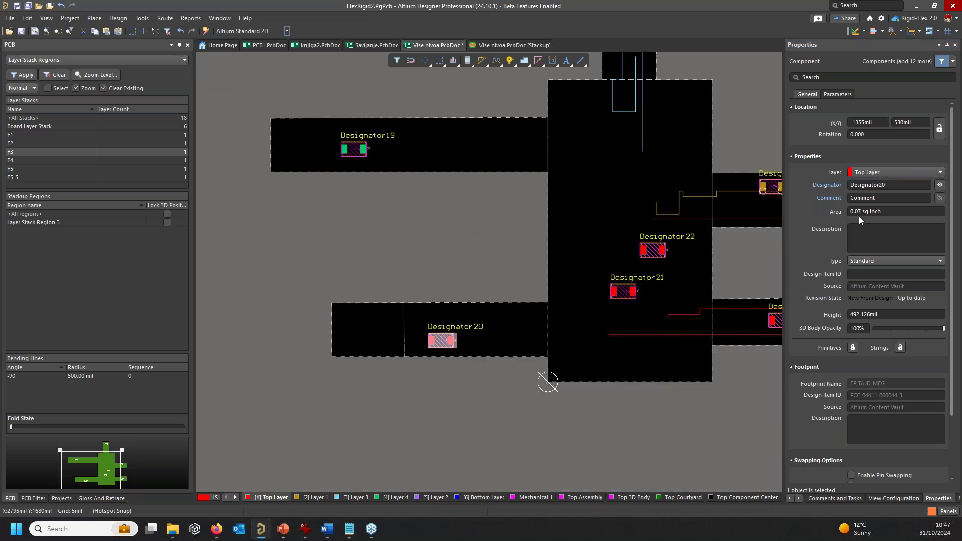
pyautogui.click(892, 172)
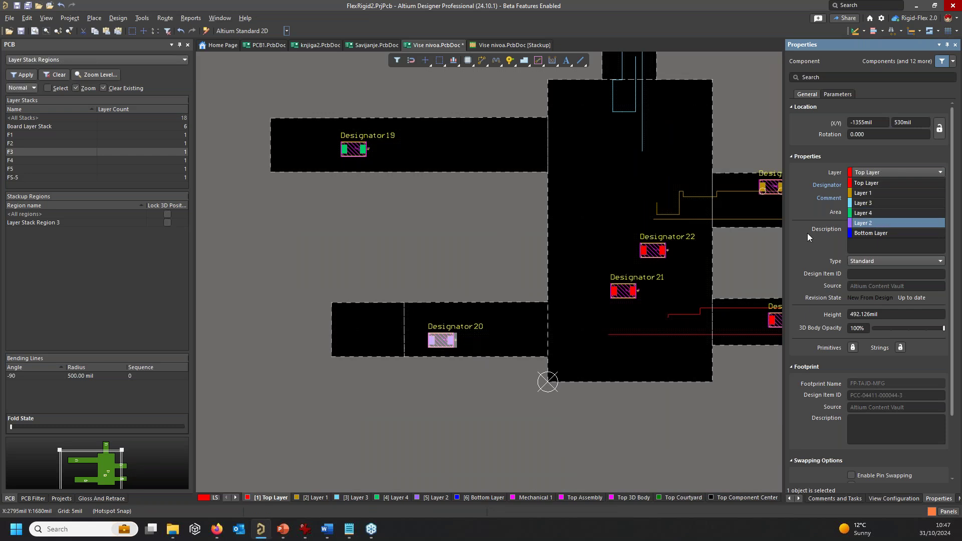
pyautogui.click(874, 224)
pyautogui.click(448, 264)
pyautogui.keyDown('ctrl'); pyautogui.scroll(-1, 431, 230); pyautogui.keyUp('ctrl')
pyautogui.keyDown('ctrl'); pyautogui.scroll(4, 377, 179); pyautogui.keyUp('ctrl')
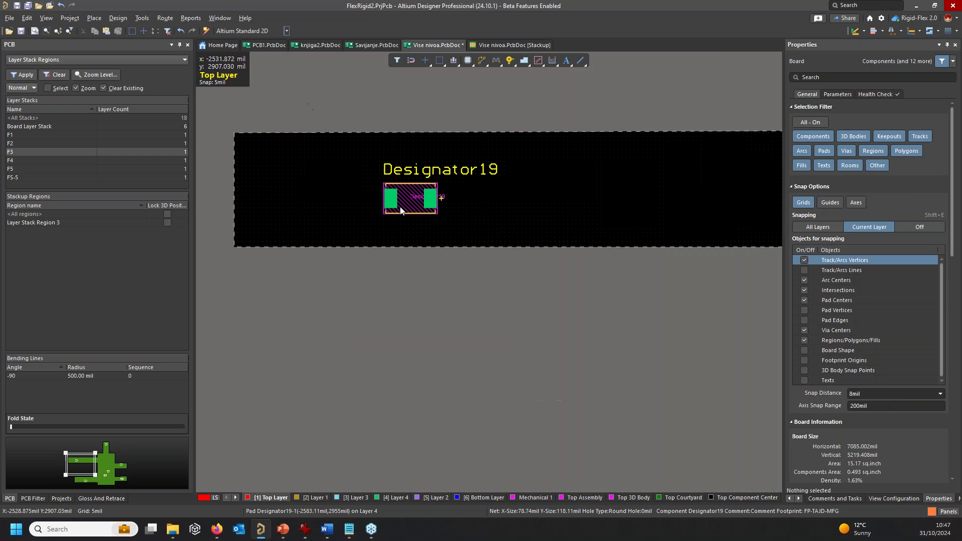
# Check in 3D how the capacitors on the two right-hand flex arms sit on their layers.
pyautogui.keyDown('ctrl'); pyautogui.scroll(-6, 408, 211); pyautogui.keyUp('ctrl')
pyautogui.keyDown('ctrl'); pyautogui.scroll(-1, 506, 268); pyautogui.keyUp('ctrl')
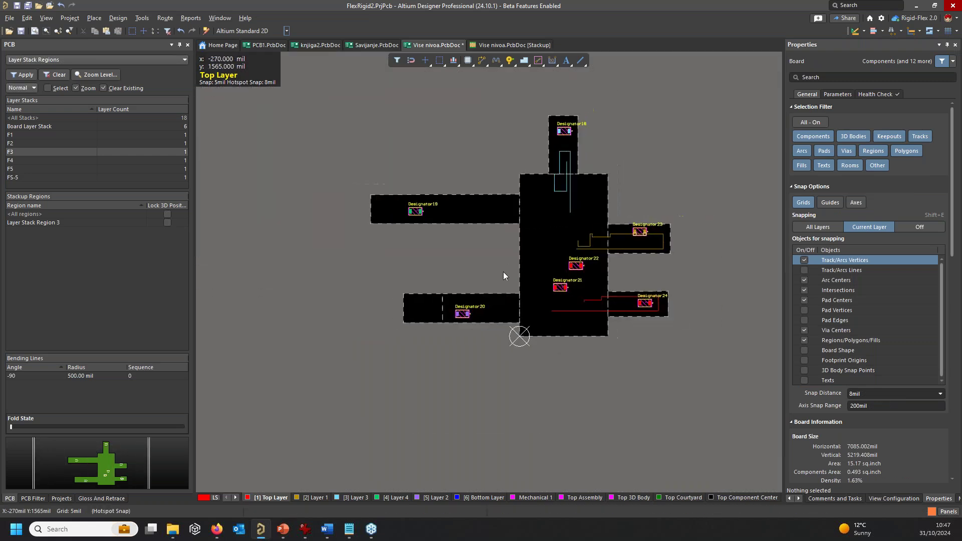
pyautogui.rightClick(480, 257)
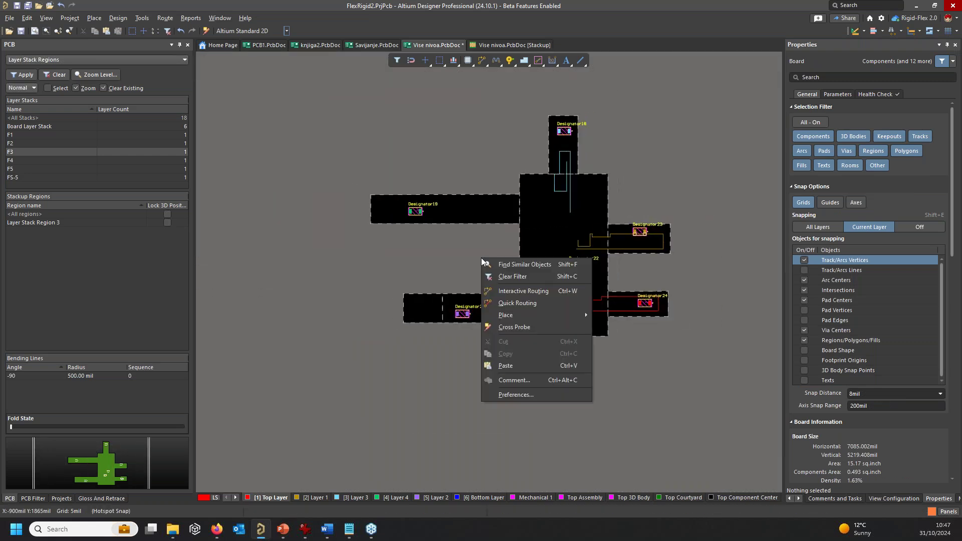
pyautogui.click(455, 249)
pyautogui.press('3')
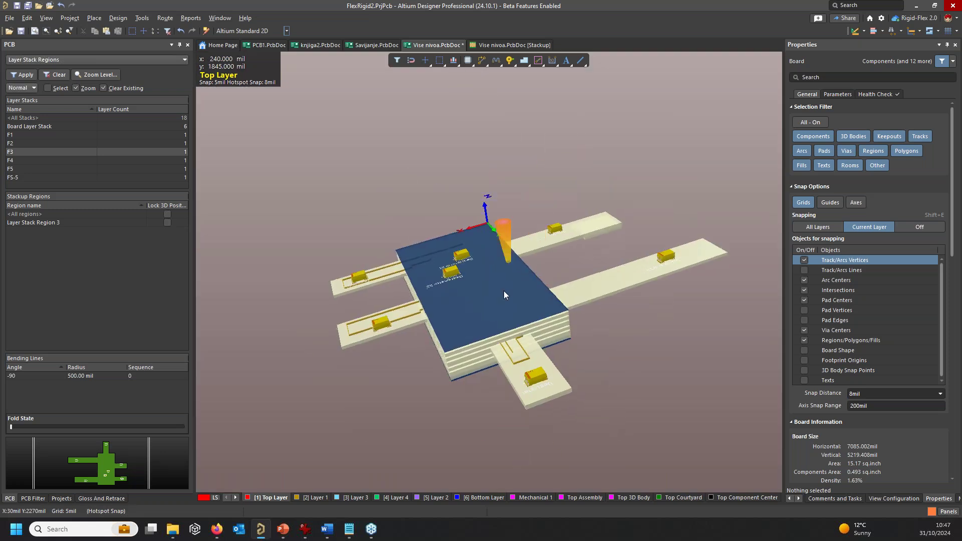
pyautogui.keyDown('ctrl'); pyautogui.scroll(4, 361, 320); pyautogui.keyUp('ctrl')
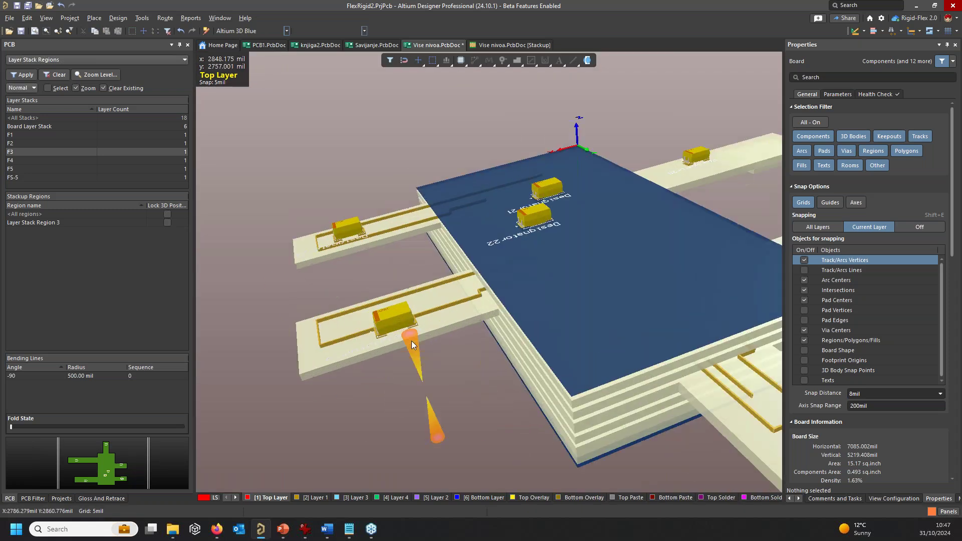
pyautogui.press('shift')
pyautogui.keyDown('shift'); pyautogui.moveTo(441, 273); pyautogui.dragTo(434, 305, button='right'); pyautogui.keyUp('shift')
pyautogui.moveTo(362, 261); pyautogui.dragTo(500, 312, button='right')
pyautogui.keyDown('ctrl'); pyautogui.scroll(-3, 432, 284); pyautogui.keyUp('ctrl')
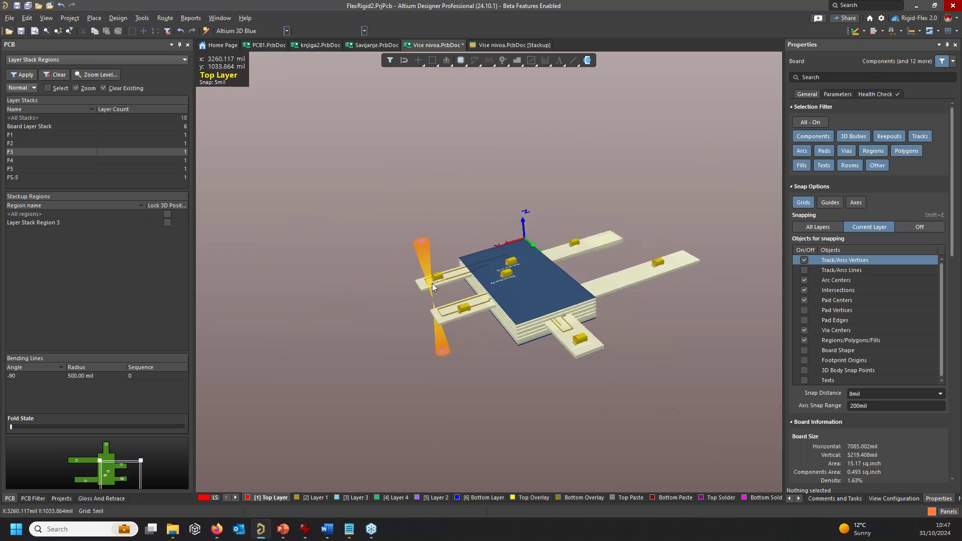
pyautogui.keyDown('ctrl'); pyautogui.scroll(4, 444, 290); pyautogui.keyUp('ctrl')
pyautogui.keyDown('ctrl'); pyautogui.scroll(3, 444, 288); pyautogui.keyUp('ctrl')
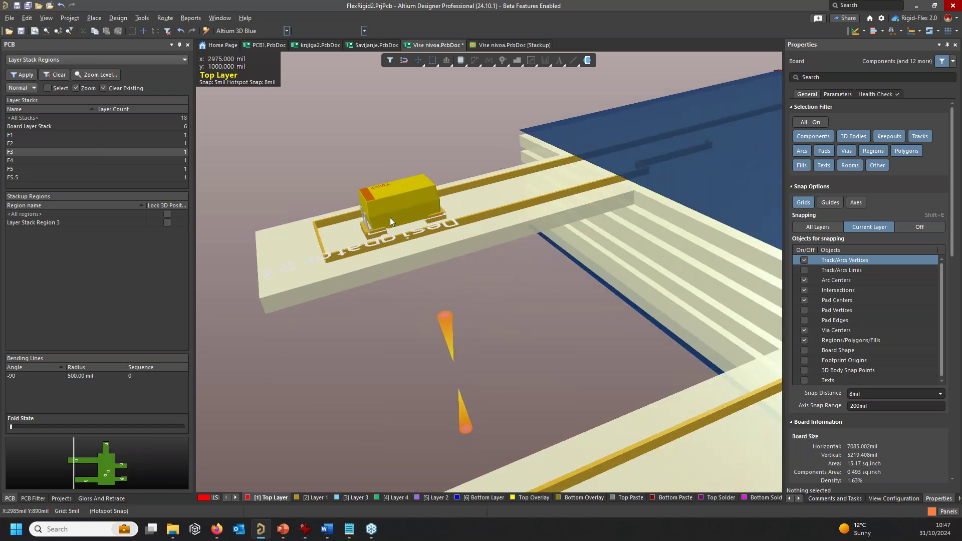
pyautogui.press('shift')
pyautogui.keyDown('shift'); pyautogui.moveTo(390, 218); pyautogui.dragTo(428, 228, button='right'); pyautogui.keyUp('shift')
pyautogui.keyDown('ctrl'); pyautogui.scroll(-4, 429, 228); pyautogui.keyUp('ctrl')
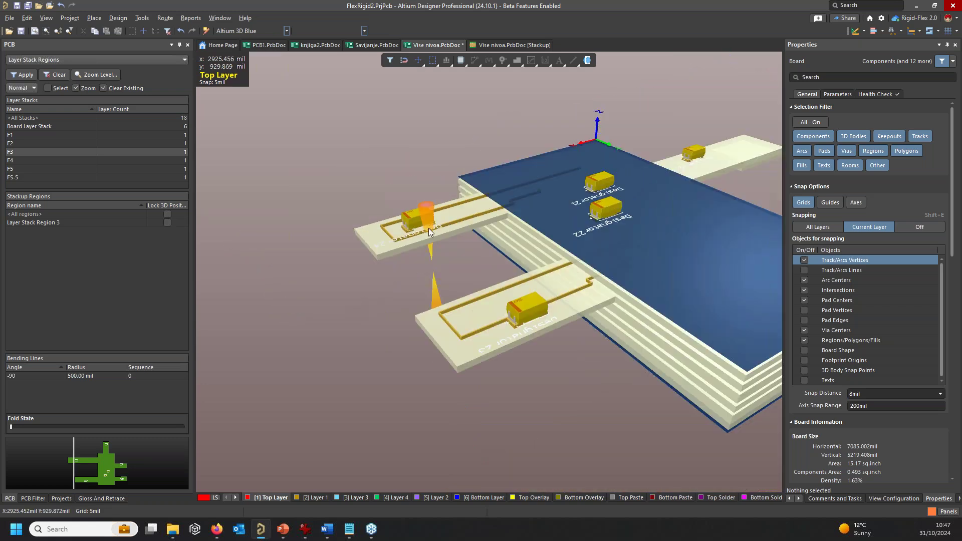
pyautogui.moveTo(529, 229); pyautogui.dragTo(391, 231, button='right')
pyautogui.keyDown('ctrl'); pyautogui.scroll(-1, 392, 231); pyautogui.keyUp('ctrl')
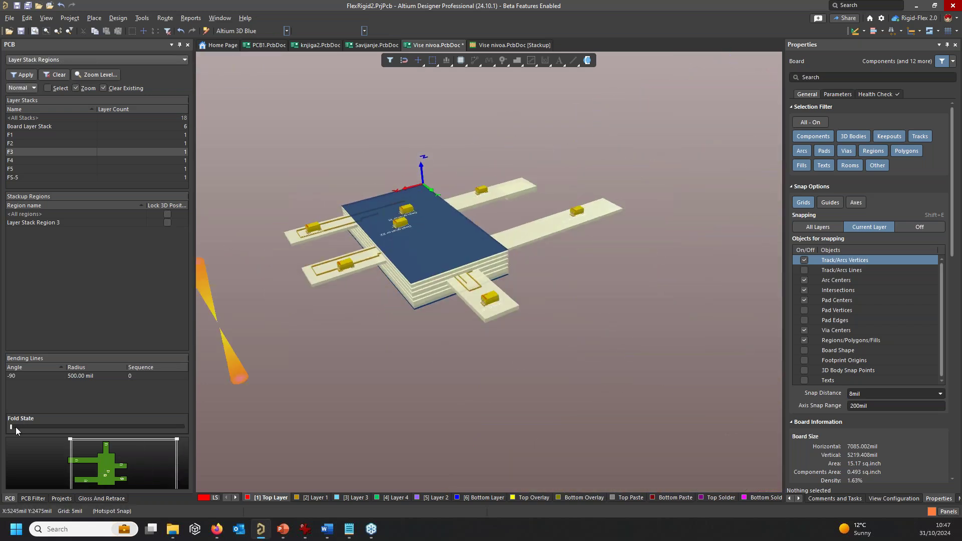
# Fold the flex arms completely in 3D and examine the capacitors on the bent right-hand arms.
pyautogui.moveTo(12, 425); pyautogui.dragTo(134, 437)
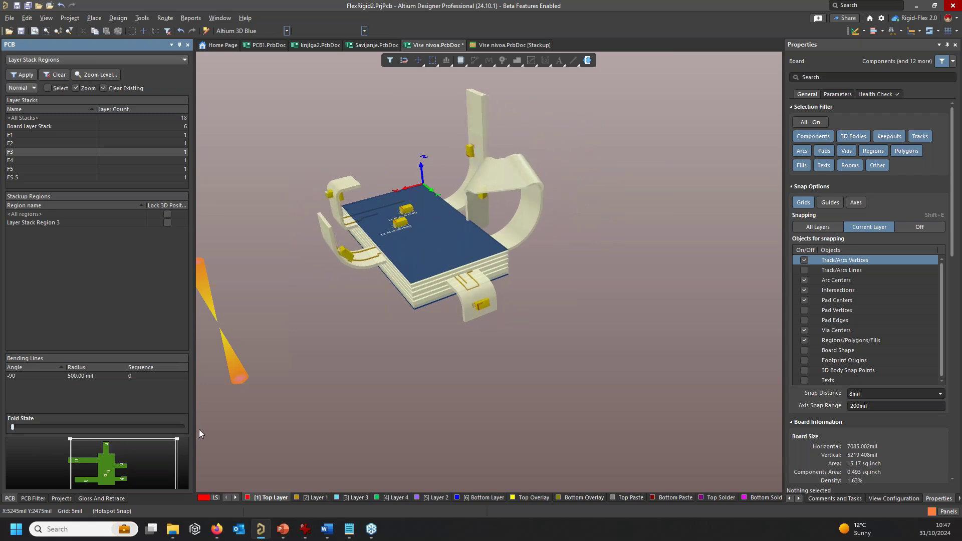
pyautogui.keyDown('ctrl'); pyautogui.scroll(10, 344, 182); pyautogui.keyUp('ctrl')
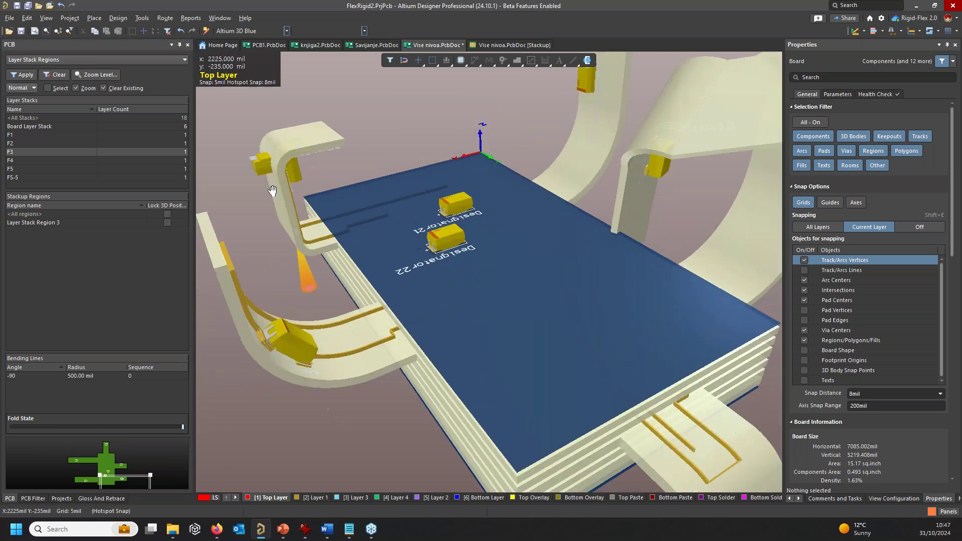
pyautogui.moveTo(304, 203); pyautogui.dragTo(307, 246, button='right')
pyautogui.keyDown('ctrl'); pyautogui.scroll(1, 231, 396); pyautogui.keyUp('ctrl')
pyautogui.keyDown('ctrl'); pyautogui.scroll(-2, 278, 380); pyautogui.keyUp('ctrl')
pyautogui.keyDown('ctrl'); pyautogui.scroll(-4, 312, 360); pyautogui.keyUp('ctrl')
# Examine the folded board from below and from the side, focusing on how the capacitors follow the bent left-hand arms.
pyautogui.moveTo(430, 231); pyautogui.dragTo(472, 277, button='right')
pyautogui.keyDown('shift'); pyautogui.moveTo(350, 345); pyautogui.dragTo(404, 193, button='right'); pyautogui.keyUp('shift')
pyautogui.keyDown('ctrl'); pyautogui.scroll(2, 431, 216); pyautogui.keyUp('ctrl')
pyautogui.keyDown('ctrl'); pyautogui.scroll(3, 431, 215); pyautogui.keyUp('ctrl')
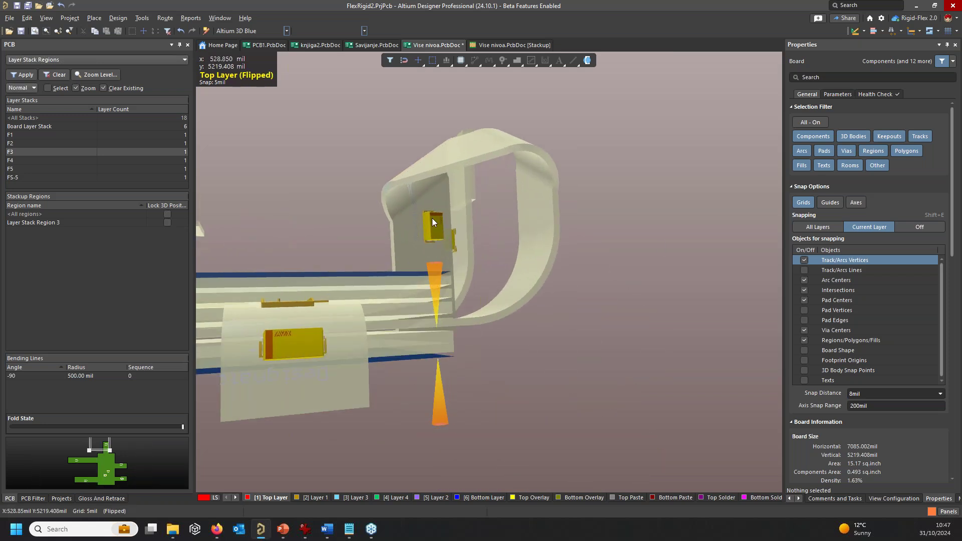
pyautogui.keyDown('ctrl'); pyautogui.scroll(1, 422, 206); pyautogui.keyUp('ctrl')
pyautogui.keyDown('ctrl'); pyautogui.scroll(-3, 422, 207); pyautogui.keyUp('ctrl')
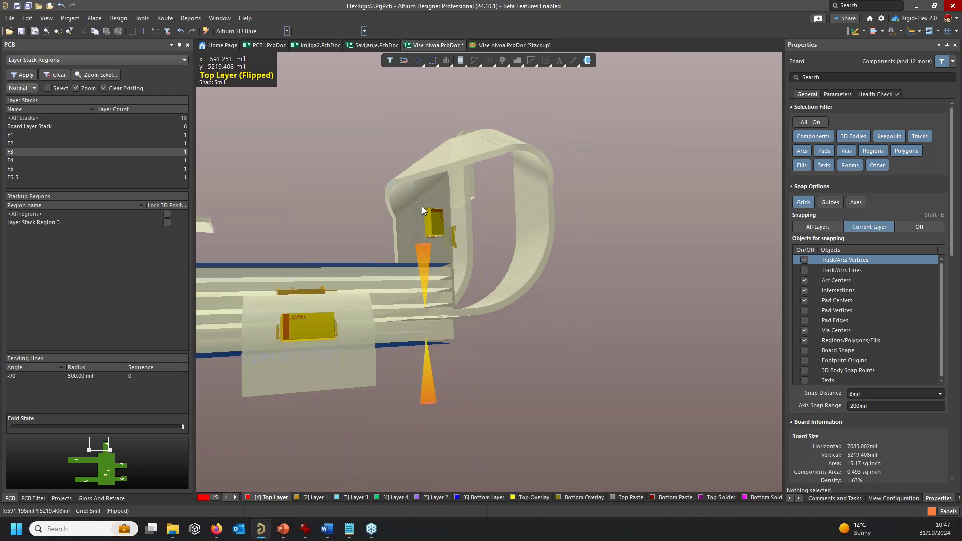
pyautogui.keyDown('ctrl'); pyautogui.scroll(3, 421, 206); pyautogui.keyUp('ctrl')
pyautogui.keyDown('ctrl'); pyautogui.scroll(1, 422, 206); pyautogui.keyUp('ctrl')
pyautogui.keyDown('shift'); pyautogui.moveTo(418, 227); pyautogui.dragTo(407, 286, button='right'); pyautogui.keyUp('shift')
pyautogui.keyDown('ctrl'); pyautogui.scroll(-3, 406, 251); pyautogui.keyUp('ctrl')
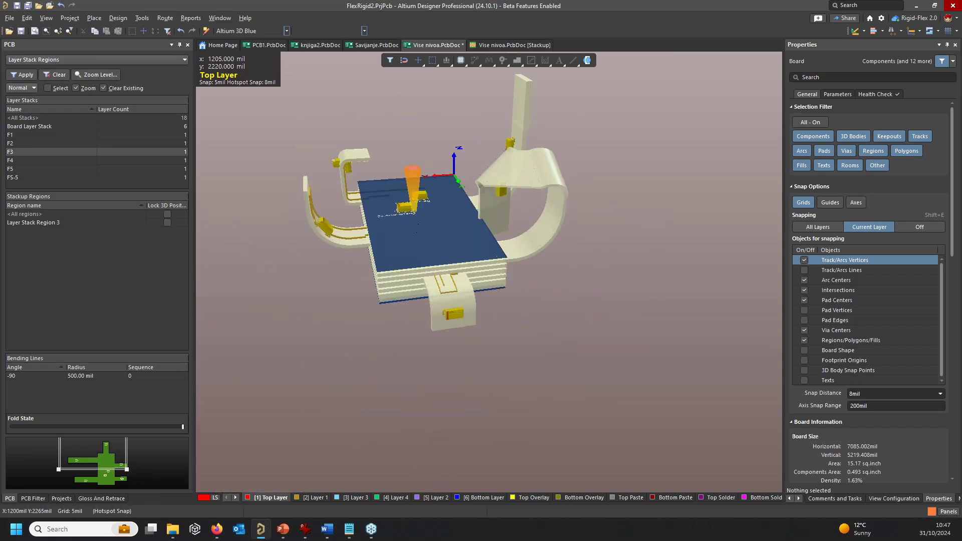
pyautogui.keyDown('ctrl'); pyautogui.scroll(-1, 406, 210); pyautogui.keyUp('ctrl')
pyautogui.keyDown('shift'); pyautogui.moveTo(404, 208); pyautogui.dragTo(397, 279, button='right'); pyautogui.keyUp('shift')
# Back in the 2D view, move Designator20 outward along the lower left-hand flex arm and rotate it 90°.
pyautogui.press('2')
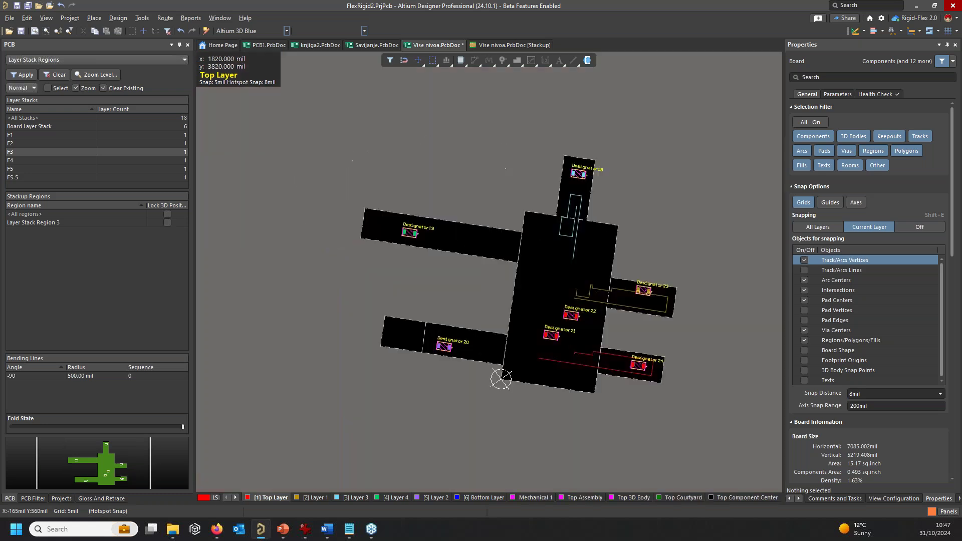
pyautogui.keyDown('ctrl'); pyautogui.scroll(2, 462, 301); pyautogui.keyUp('ctrl')
pyautogui.keyDown('ctrl'); pyautogui.scroll(2, 463, 298); pyautogui.keyUp('ctrl')
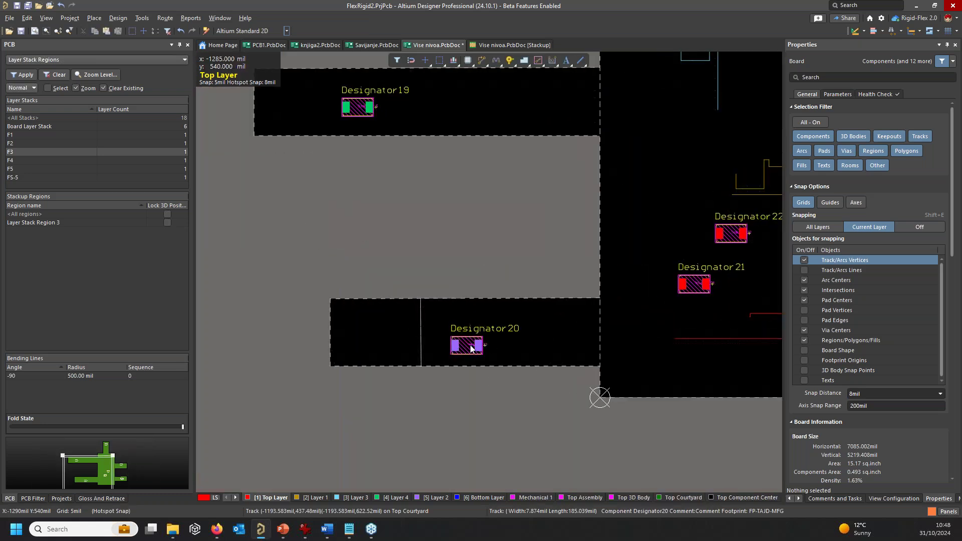
pyautogui.moveTo(465, 341); pyautogui.dragTo(345, 331)
pyautogui.press('space')
# Move Designator19 to the outer end of the upper left-hand flex arm and rotate it 90°.
pyautogui.keyDown('ctrl'); pyautogui.scroll(-2, 405, 284); pyautogui.keyUp('ctrl')
pyautogui.moveTo(377, 162); pyautogui.dragTo(325, 160)
pyautogui.press('space')
# Move Designator23 to the outer end of the upper right-hand flex arm and rotate it 90°.
pyautogui.moveTo(506, 168); pyautogui.dragTo(446, 288, button='right')
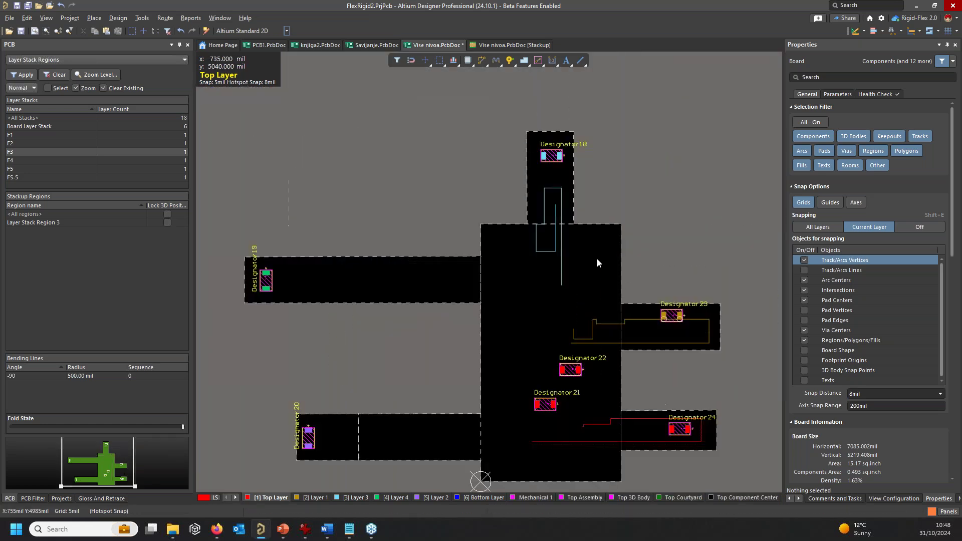
pyautogui.moveTo(682, 316); pyautogui.dragTo(701, 328)
pyautogui.press('space')
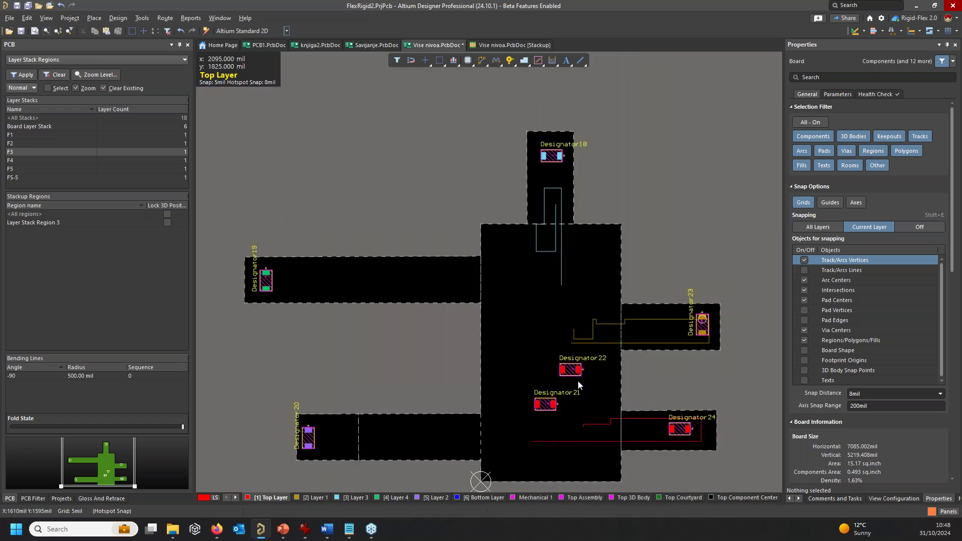
# Check in the folded 3D view how the repositioned capacitors sit on the bent arms.
pyautogui.press('3')
pyautogui.keyDown('shift'); pyautogui.moveTo(407, 199); pyautogui.dragTo(407, 238, button='right'); pyautogui.keyUp('shift')
pyautogui.keyDown('ctrl'); pyautogui.scroll(5, 416, 240); pyautogui.keyUp('ctrl')
pyautogui.moveTo(333, 242); pyautogui.dragTo(492, 254, button='right')
pyautogui.keyDown('shift'); pyautogui.moveTo(492, 253); pyautogui.dragTo(395, 207, button='right'); pyautogui.keyUp('shift')
pyautogui.moveTo(465, 94); pyautogui.dragTo(438, 215, button='right')
# In the 2D view, shift Designator19 slightly outward and place Designator24 at the outer end of its arm, rotated 90°.
pyautogui.press('2')
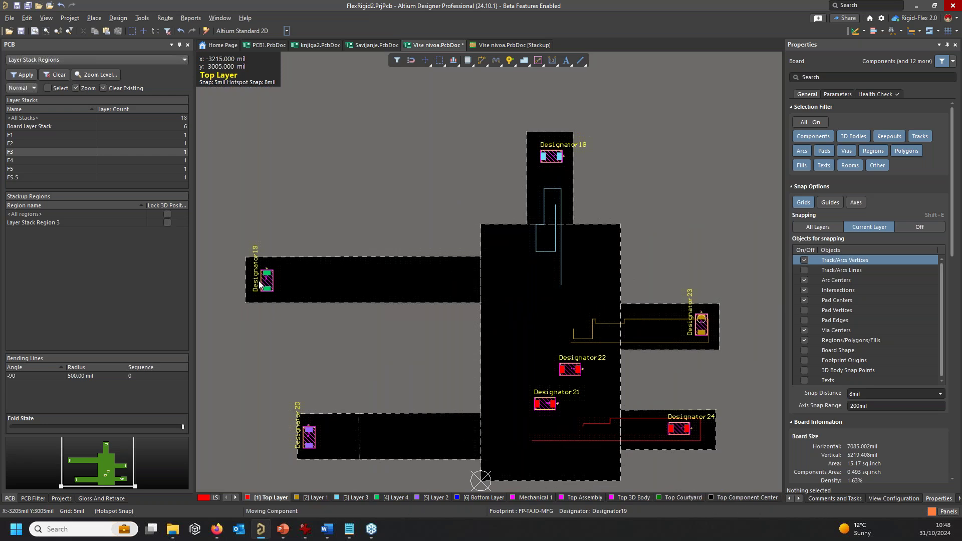
pyautogui.moveTo(266, 284); pyautogui.dragTo(256, 283)
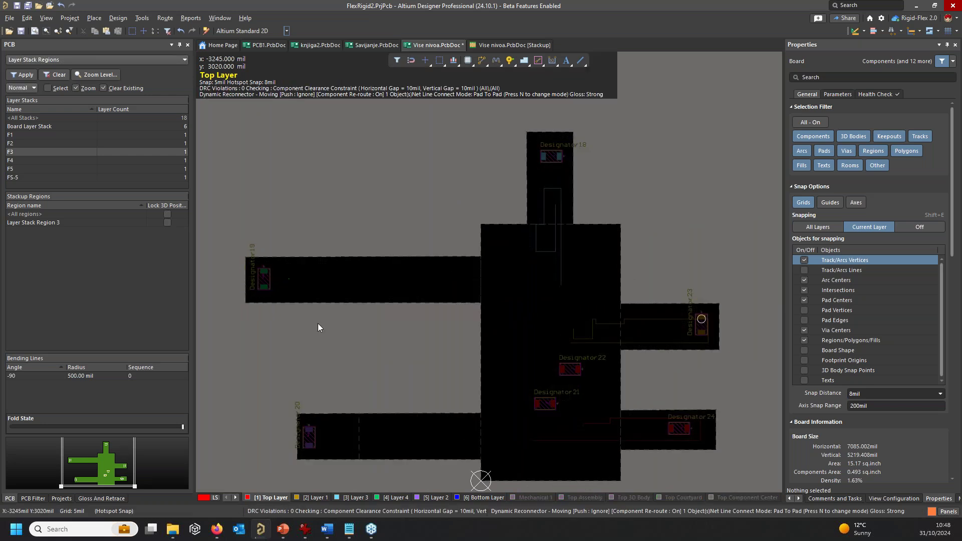
pyautogui.moveTo(680, 429); pyautogui.dragTo(705, 433)
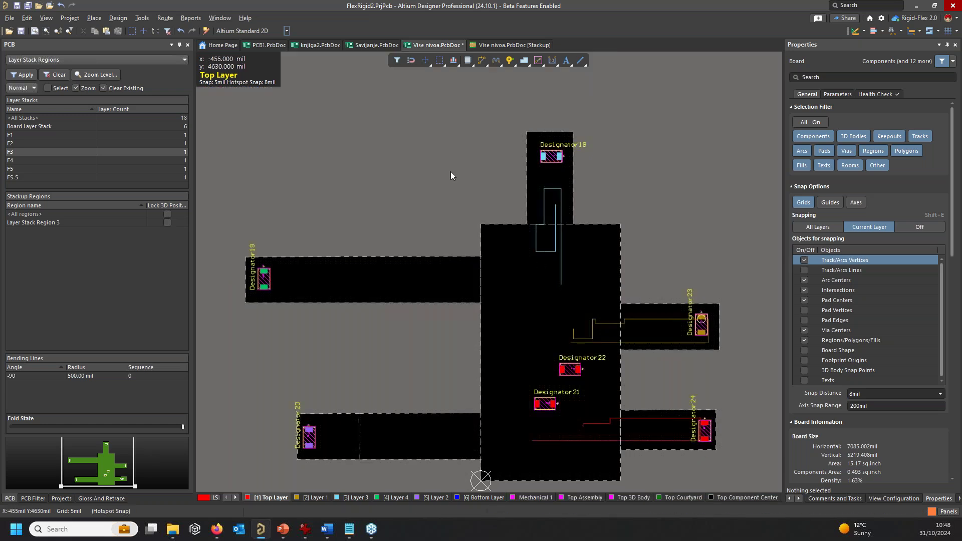
# Examine the folded board in 3D from several sides, including the capacitors on the curled arms above the rigid section.
pyautogui.press('3')
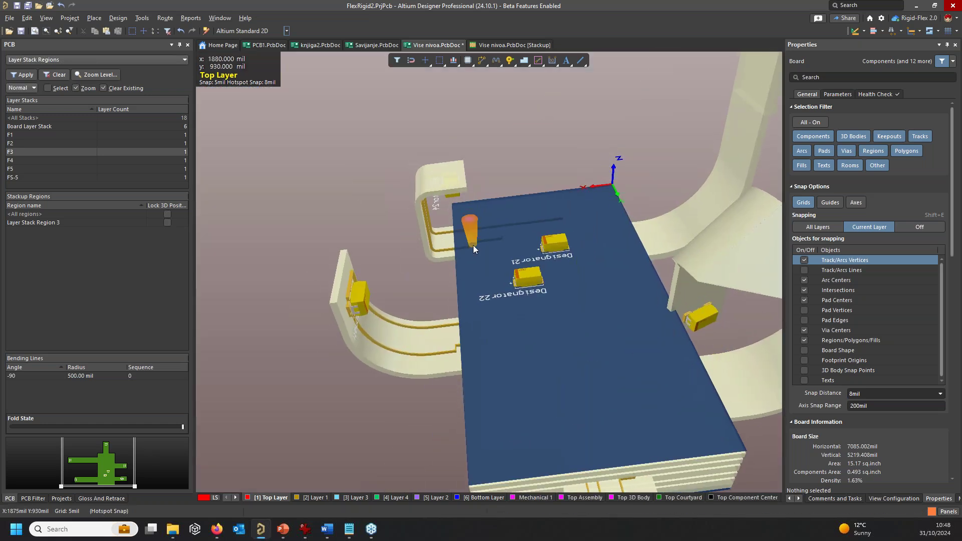
pyautogui.keyDown('shift'); pyautogui.moveTo(554, 294); pyautogui.dragTo(516, 412, button='right'); pyautogui.keyUp('shift')
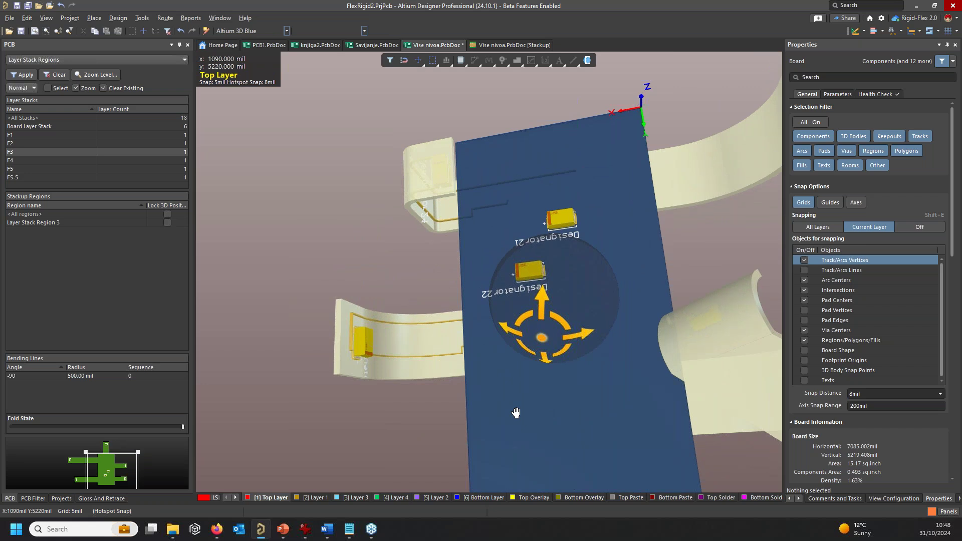
pyautogui.keyDown('shift'); pyautogui.moveTo(428, 284); pyautogui.dragTo(503, 254, button='right'); pyautogui.keyUp('shift')
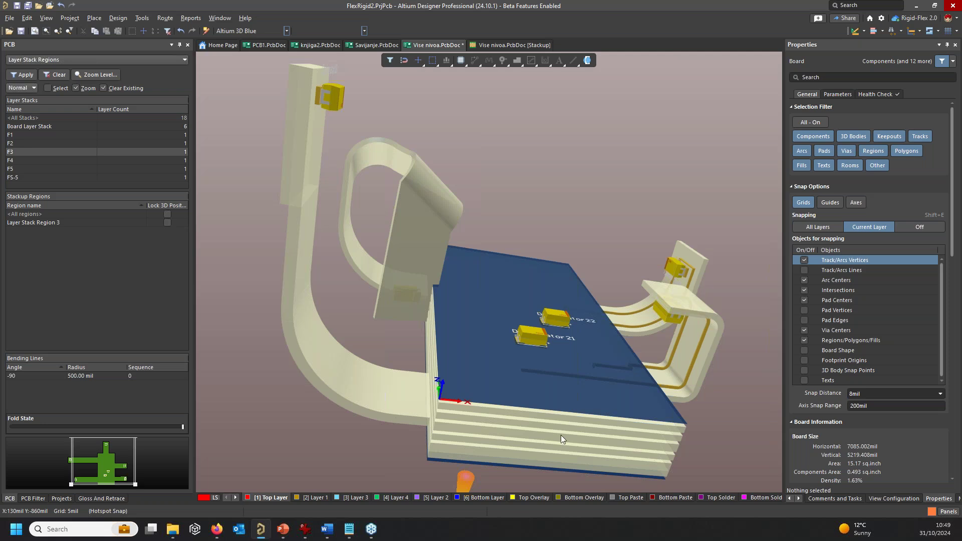
pyautogui.keyDown('shift'); pyautogui.moveTo(591, 388); pyautogui.dragTo(672, 316, button='right'); pyautogui.keyUp('shift')
pyautogui.keyDown('ctrl'); pyautogui.scroll(3, 671, 315); pyautogui.keyUp('ctrl')
pyautogui.keyDown('shift'); pyautogui.moveTo(707, 422); pyautogui.dragTo(717, 351, button='right'); pyautogui.keyUp('shift')
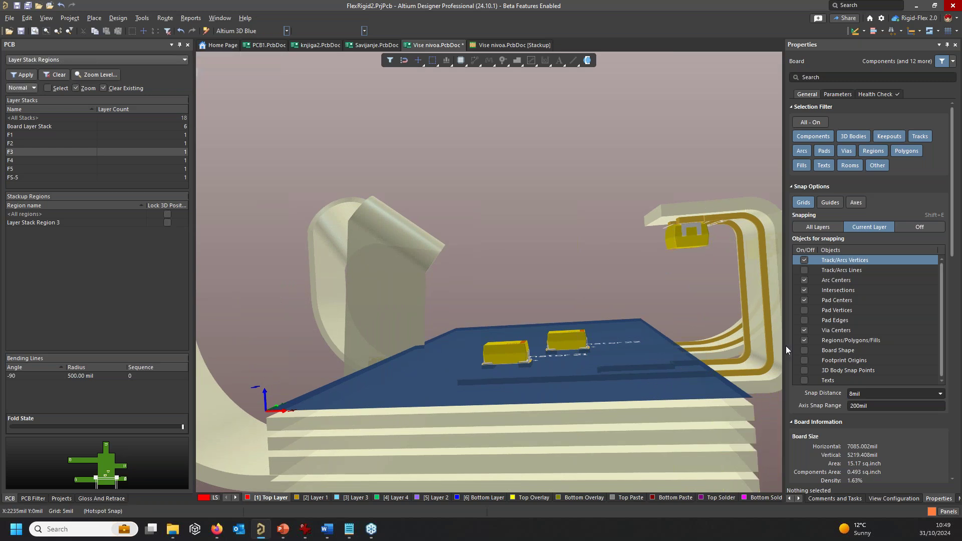
pyautogui.moveTo(710, 399); pyautogui.dragTo(632, 383, button='right')
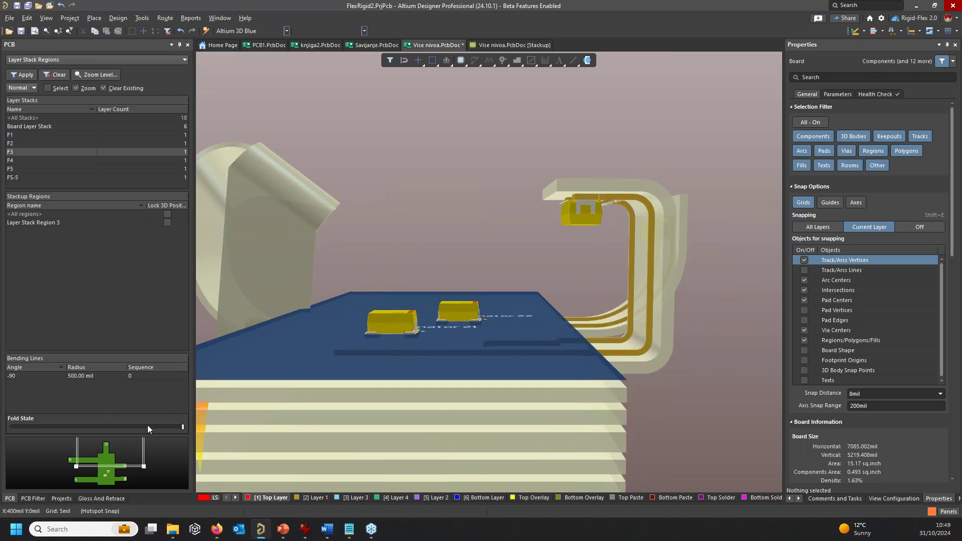
# Unfold the flex arms completely and examine from the side how each capacitor sits on its layer.
pyautogui.moveTo(183, 426); pyautogui.dragTo(55, 420)
pyautogui.moveTo(499, 390); pyautogui.dragTo(275, 358, button='right')
pyautogui.keyDown('shift'); pyautogui.moveTo(476, 328); pyautogui.dragTo(155, 354, button='right'); pyautogui.keyUp('shift')
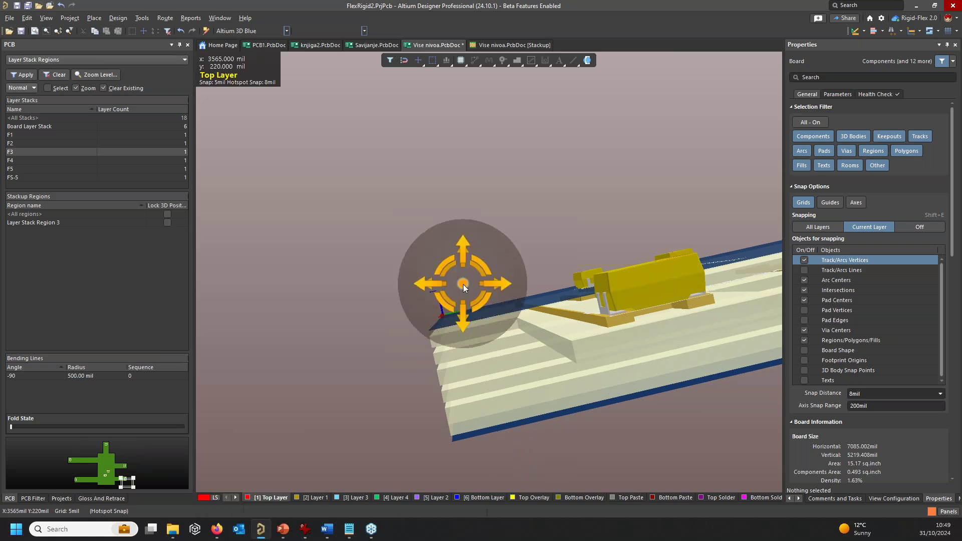
pyautogui.keyDown('shift'); pyautogui.moveTo(485, 332); pyautogui.dragTo(540, 305, button='right'); pyautogui.keyUp('shift')
pyautogui.keyDown('shift'); pyautogui.moveTo(455, 220); pyautogui.dragTo(462, 396, button='right'); pyautogui.keyUp('shift')
pyautogui.moveTo(402, 173)
pyautogui.mouseDown(button='right')
pyautogui.moveTo(492, 344)
pyautogui.moveTo(435, 203)
pyautogui.moveTo(450, 215)
pyautogui.moveTo(449, 288)
pyautogui.moveTo(419, 269)
pyautogui.moveTo(470, 284)
pyautogui.moveTo(461, 319)
pyautogui.moveTo(445, 281)
pyautogui.moveTo(472, 153)
pyautogui.mouseUp(button='right')
pyautogui.keyDown('ctrl'); pyautogui.scroll(-4, 492, 344); pyautogui.keyUp('ctrl')
pyautogui.keyDown('shift'); pyautogui.moveTo(451, 238); pyautogui.dragTo(396, 251, button='right'); pyautogui.keyUp('shift')
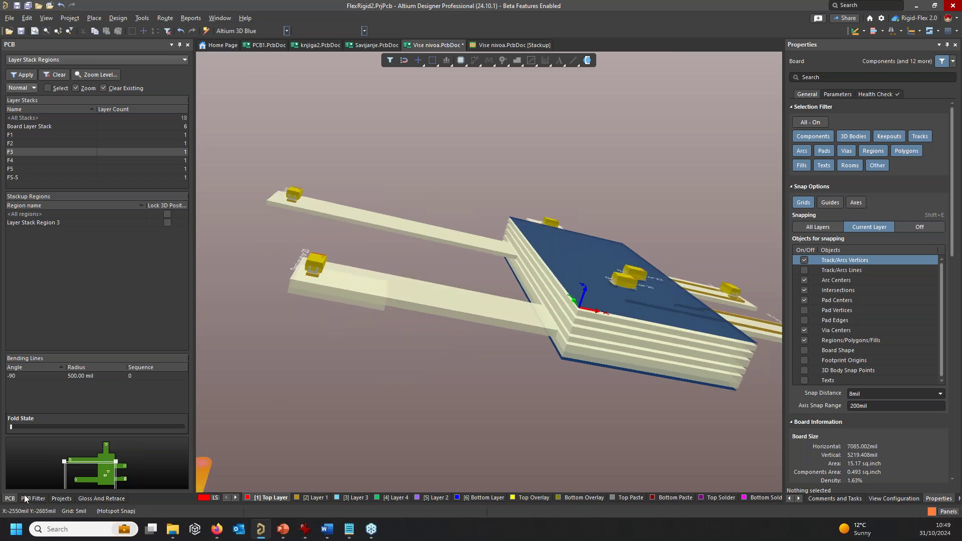
# Create a Draftsman document in the FlexRigid2 project from the default template, with Vise nivoa.PcbDoc as its source.
pyautogui.click(62, 498)
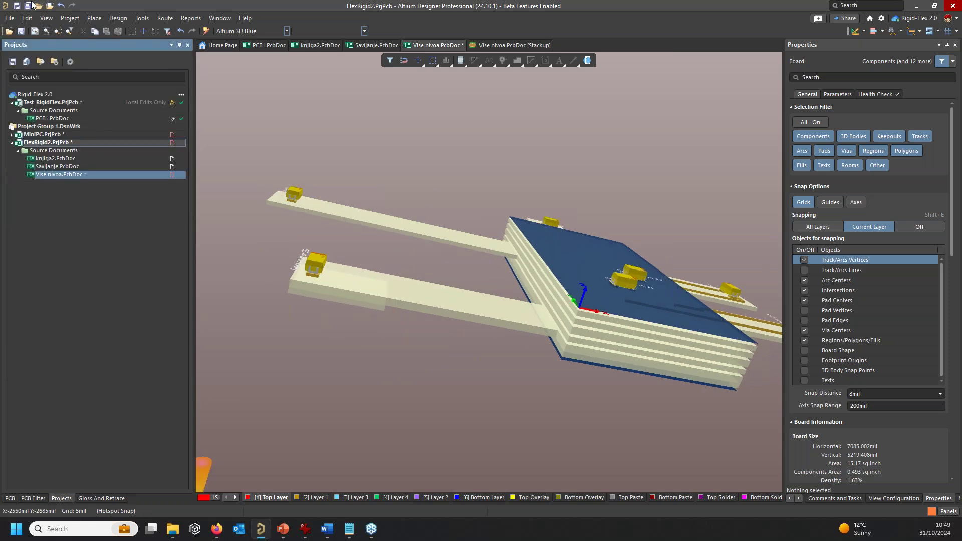
pyautogui.click(14, 18)
pyautogui.moveTo(37, 31)
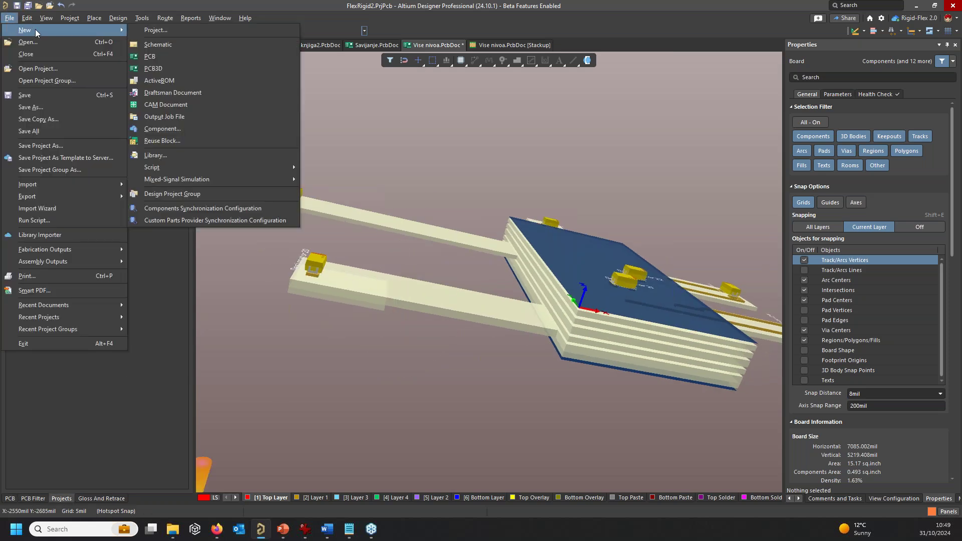
pyautogui.click(184, 92)
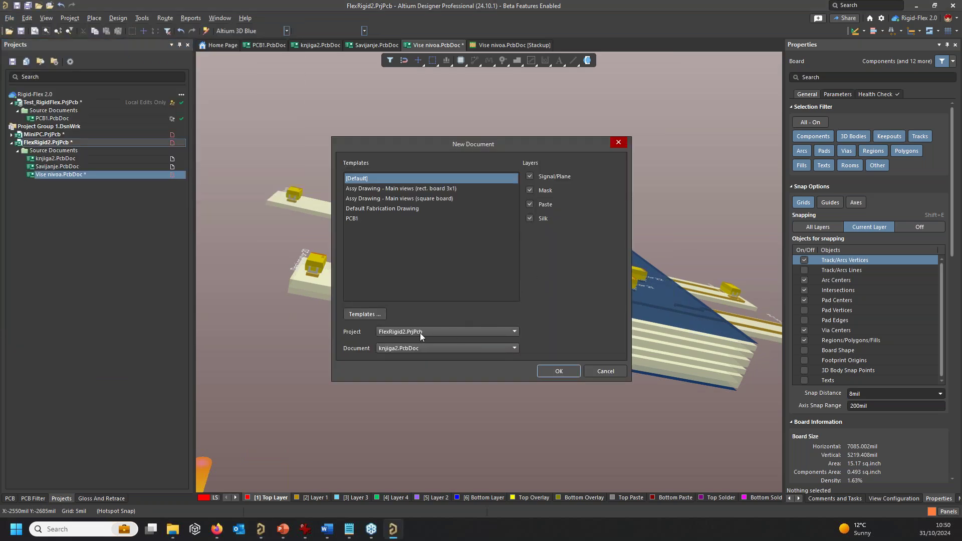
pyautogui.click(419, 354)
pyautogui.click(419, 374)
pyautogui.click(549, 373)
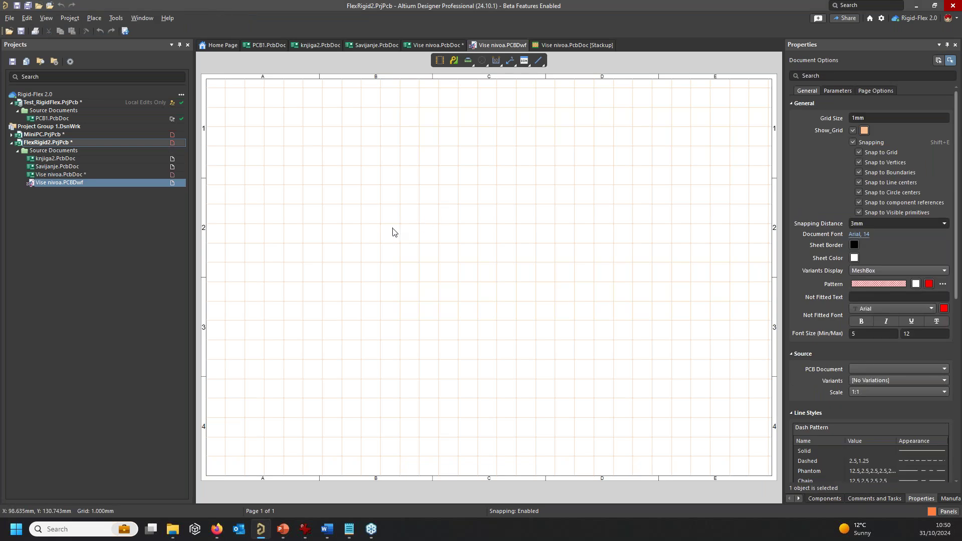
# Place a board assembly view of the rigid-flex board on the drawing sheet.
pyautogui.rightClick(401, 205)
pyautogui.moveTo(441, 215)
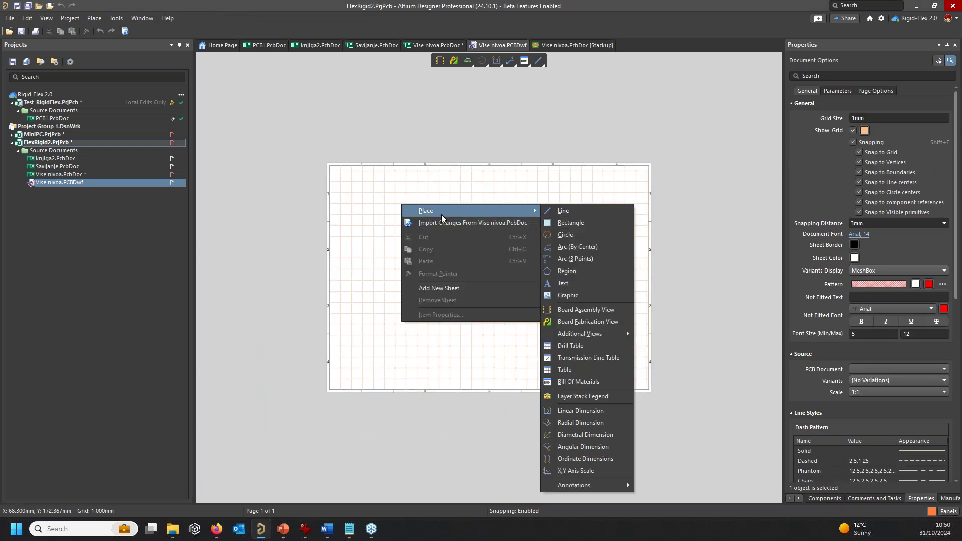
pyautogui.click(590, 311)
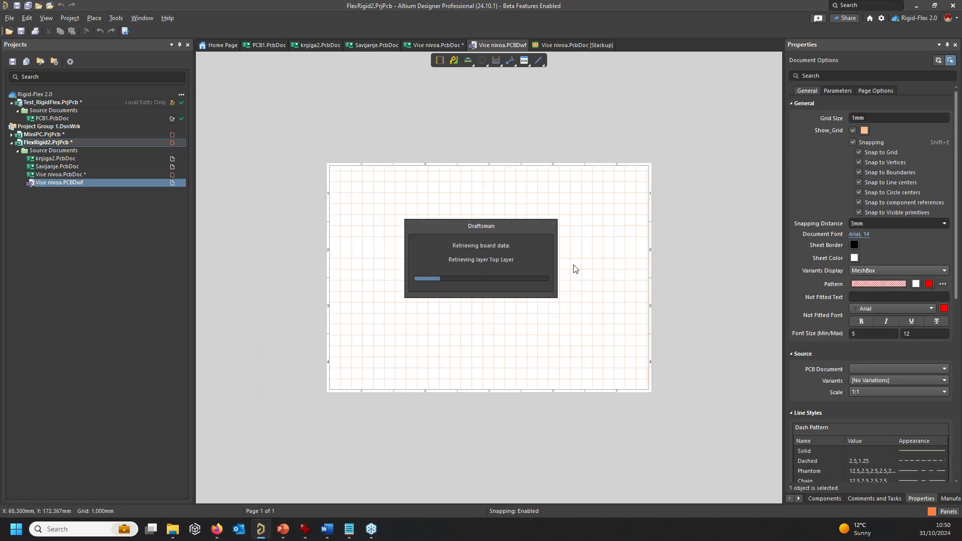
pyautogui.click(351, 323)
# Place the board assembly view in the upper part of the sheet and set its scale to 1:2.
pyautogui.click(479, 263)
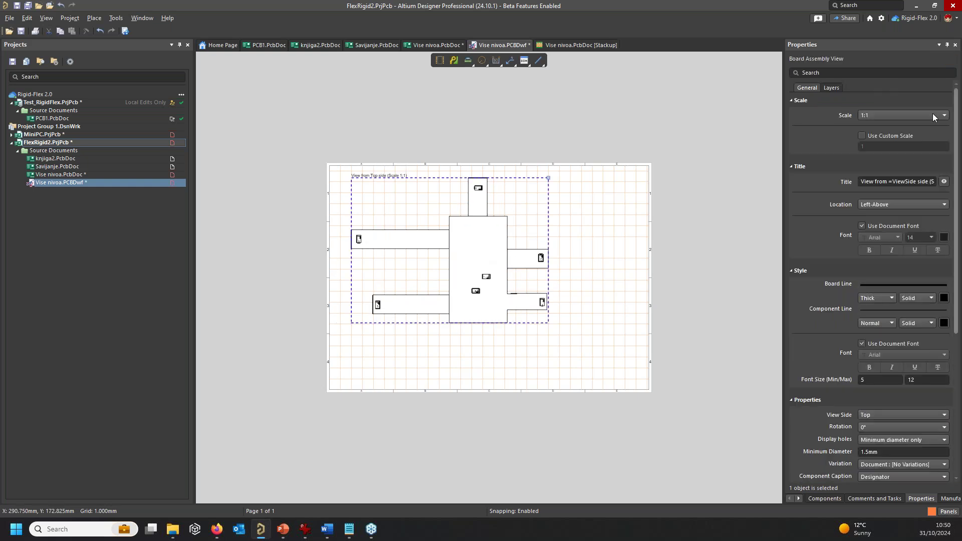
pyautogui.click(901, 115)
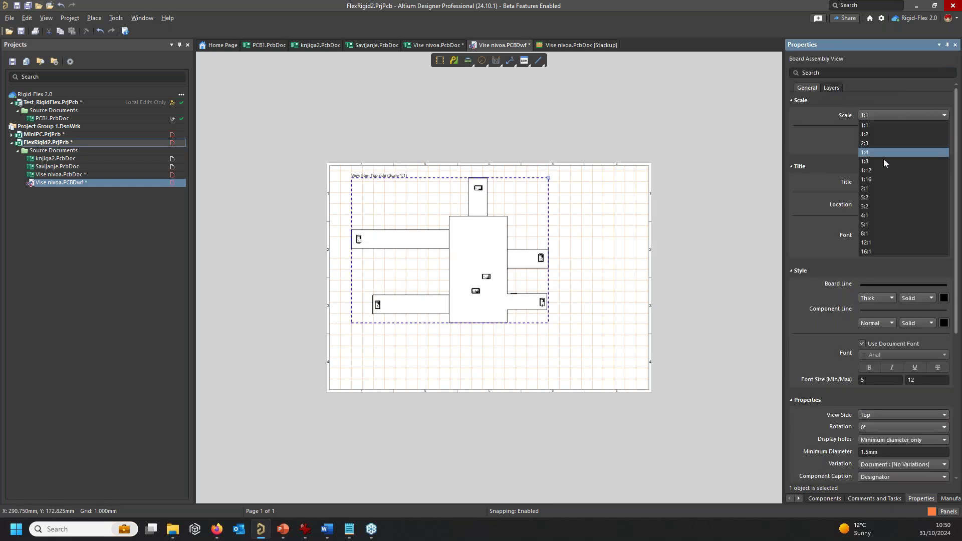
pyautogui.click(882, 188)
pyautogui.click(878, 114)
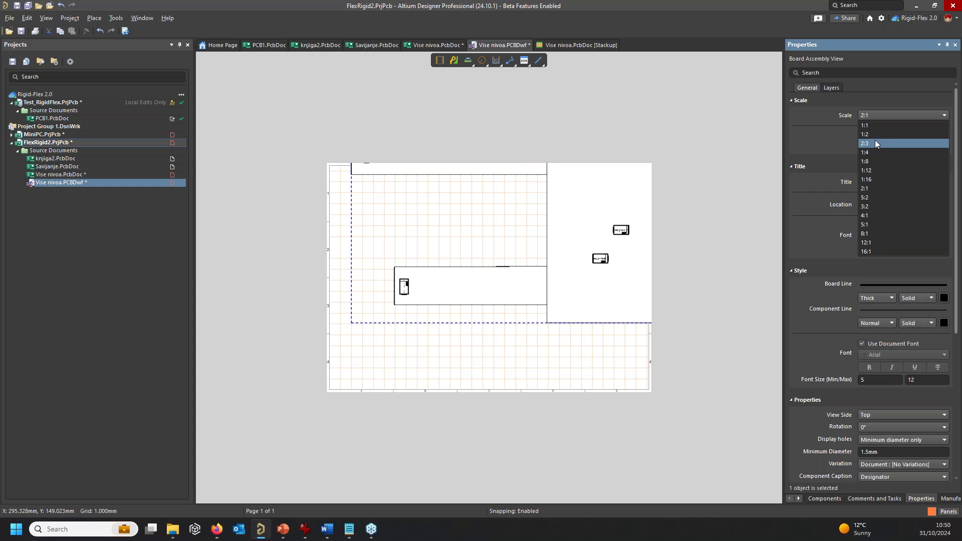
pyautogui.click(880, 134)
pyautogui.keyDown('ctrl'); pyautogui.scroll(3, 480, 287); pyautogui.keyUp('ctrl')
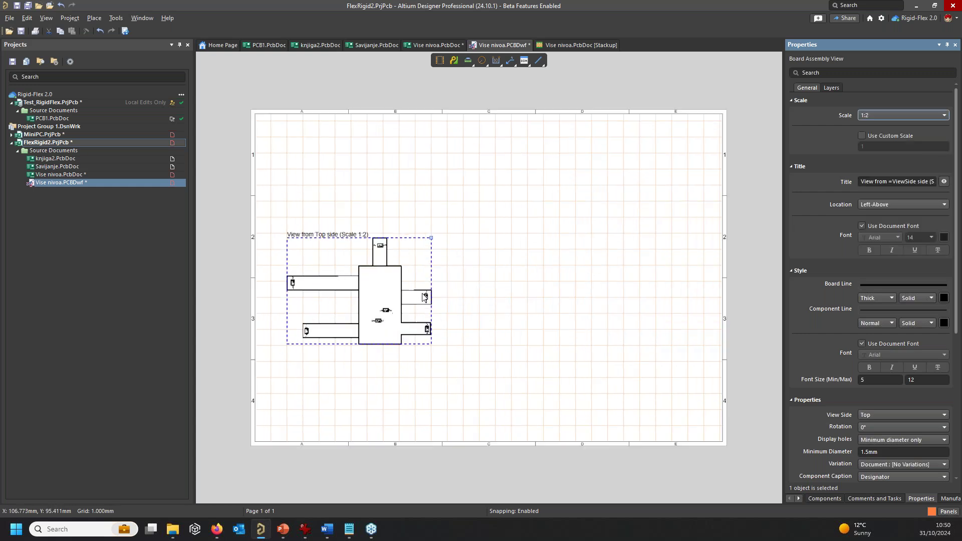
pyautogui.scroll(-4, 356, 225)
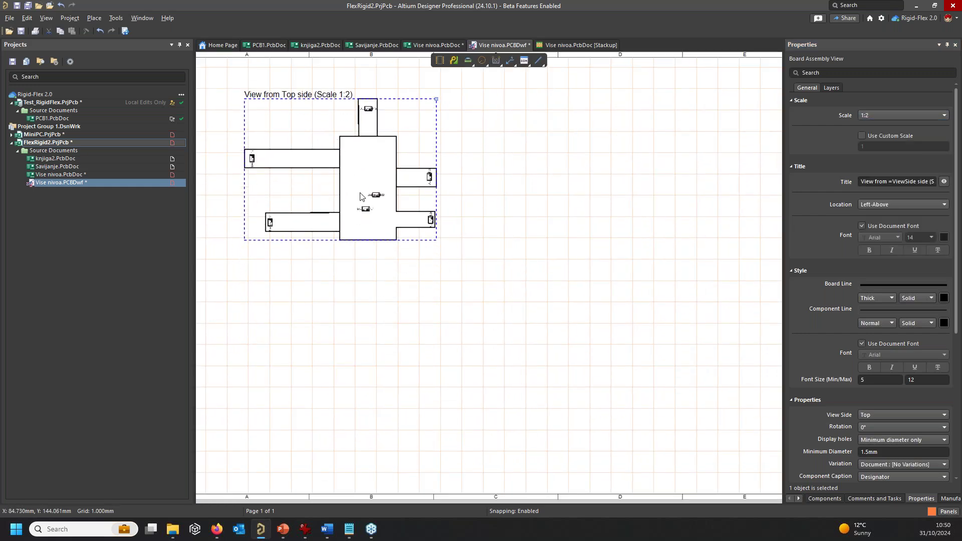
pyautogui.scroll(-3, 852, 413)
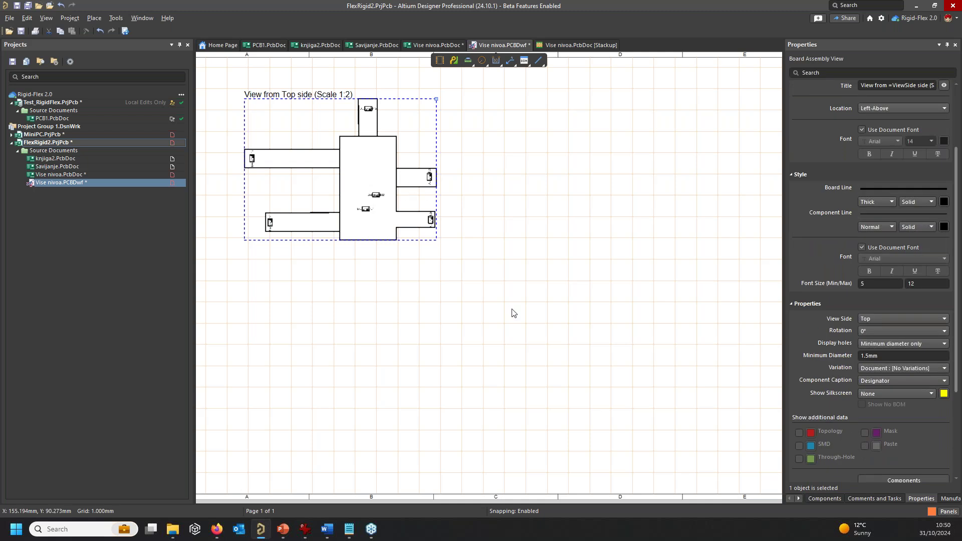
pyautogui.keyDown('ctrl'); pyautogui.scroll(-1, 508, 311); pyautogui.keyUp('ctrl')
pyautogui.rightClick(490, 199)
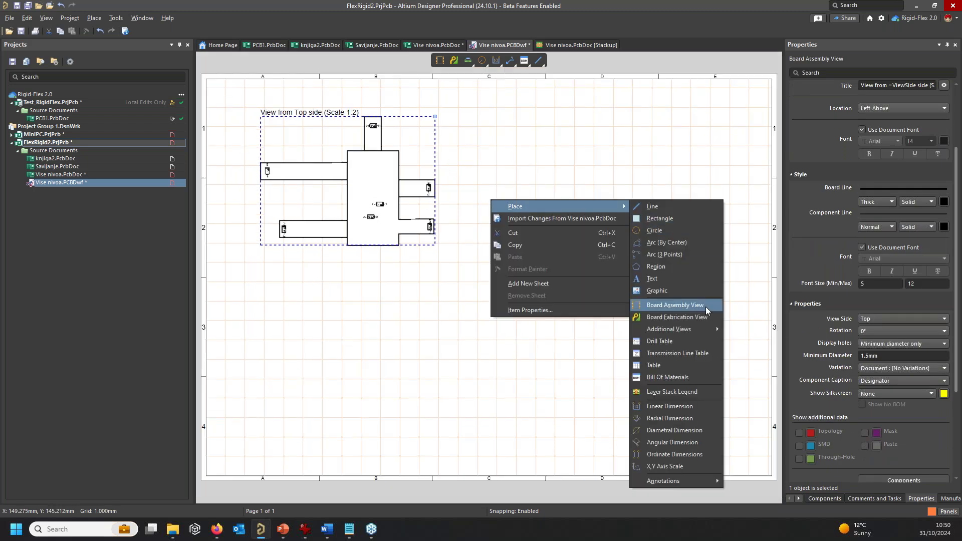
pyautogui.moveTo(698, 328)
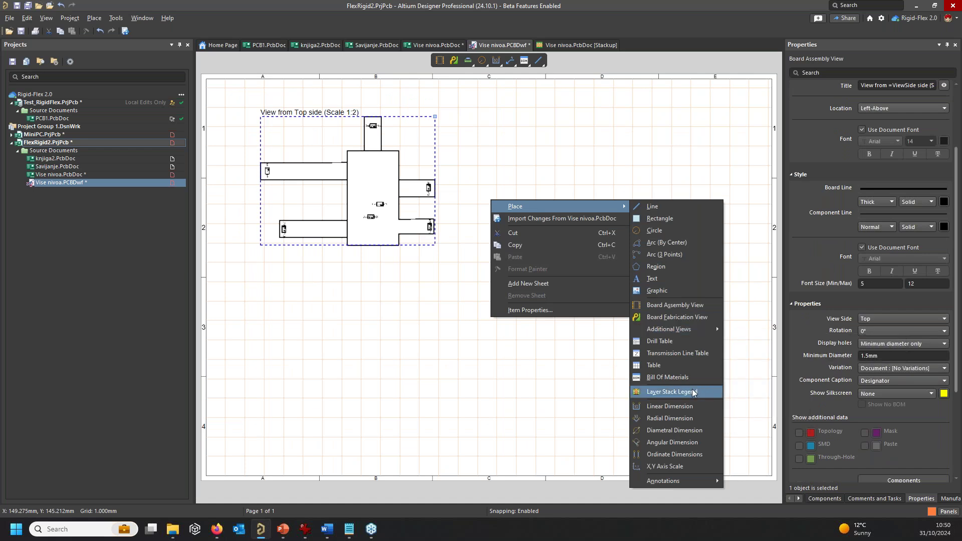
pyautogui.click(671, 391)
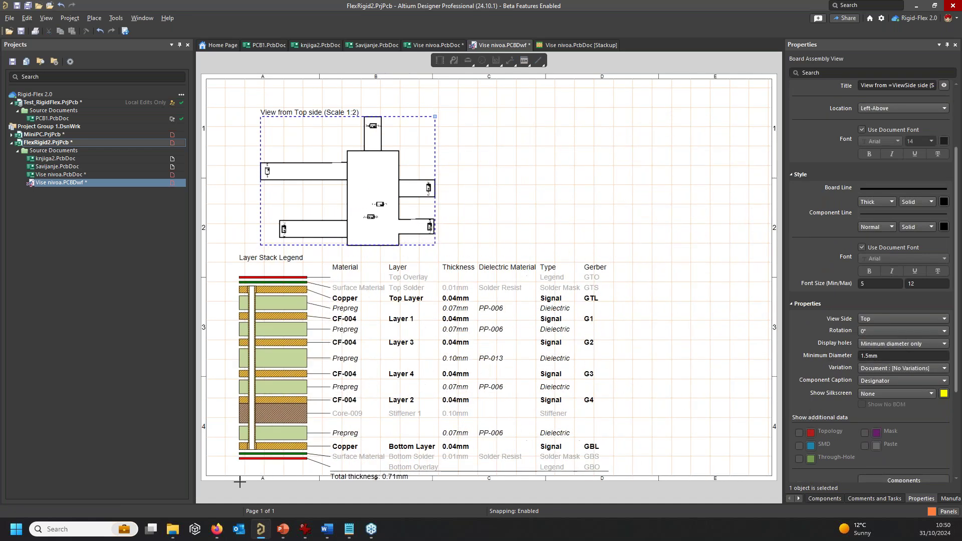
pyautogui.press('Escape')
pyautogui.keyDown('ctrl'); pyautogui.scroll(-2, 370, 387); pyautogui.keyUp('ctrl')
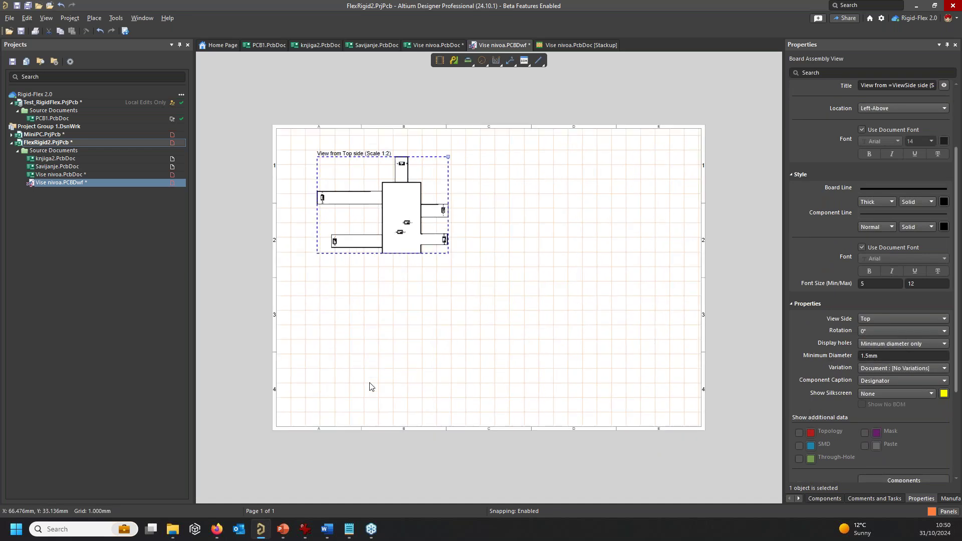
# Place a layer stack legend below the assembly view and move the view closer to the sheet's upper edge.
pyautogui.rightClick(380, 294)
pyautogui.moveTo(514, 299)
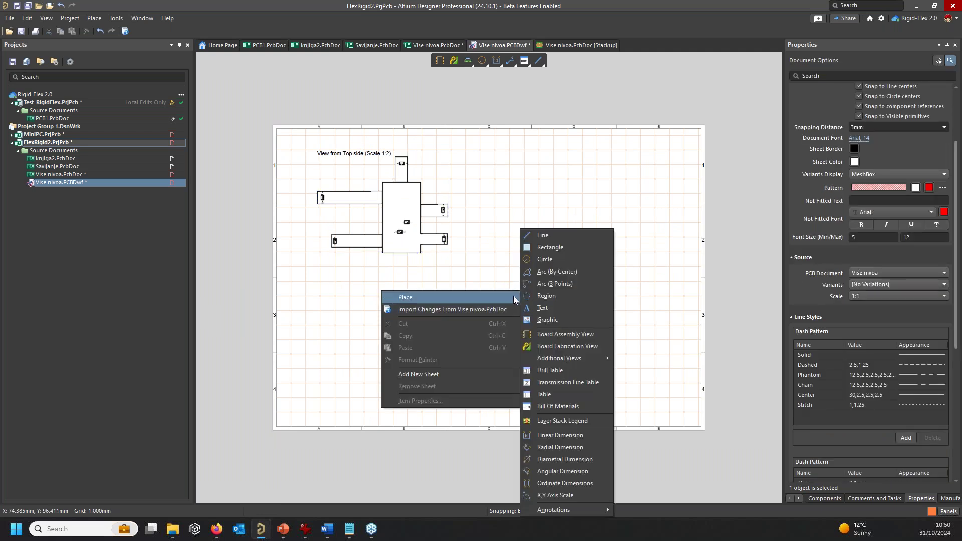
pyautogui.click(557, 421)
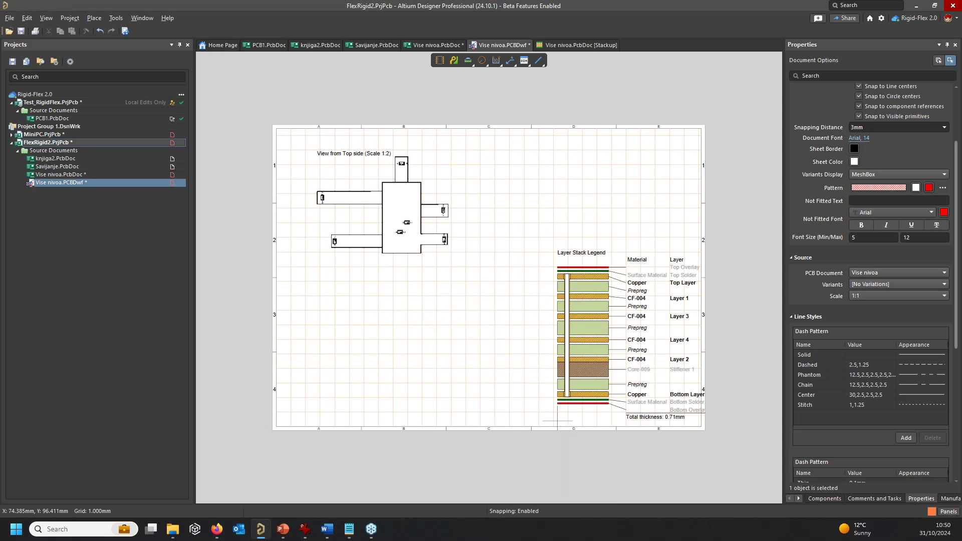
pyautogui.click(307, 422)
pyautogui.moveTo(384, 234); pyautogui.dragTo(371, 217)
pyautogui.click(450, 313)
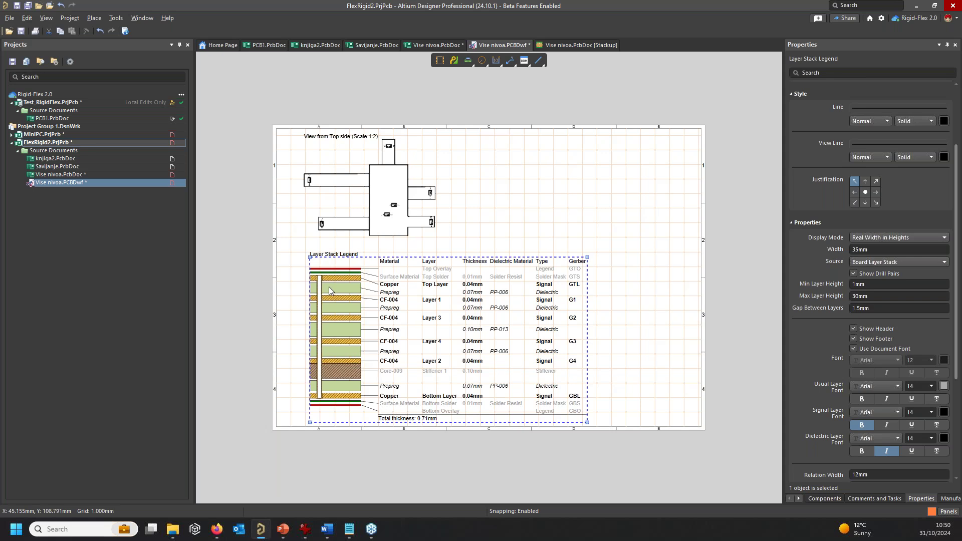
# Copy the layer stack legend to the area beside the assembly view and set the copy's source to F1.
pyautogui.click(384, 322)
pyautogui.click(497, 214)
pyautogui.click(568, 194)
pyautogui.click(568, 193)
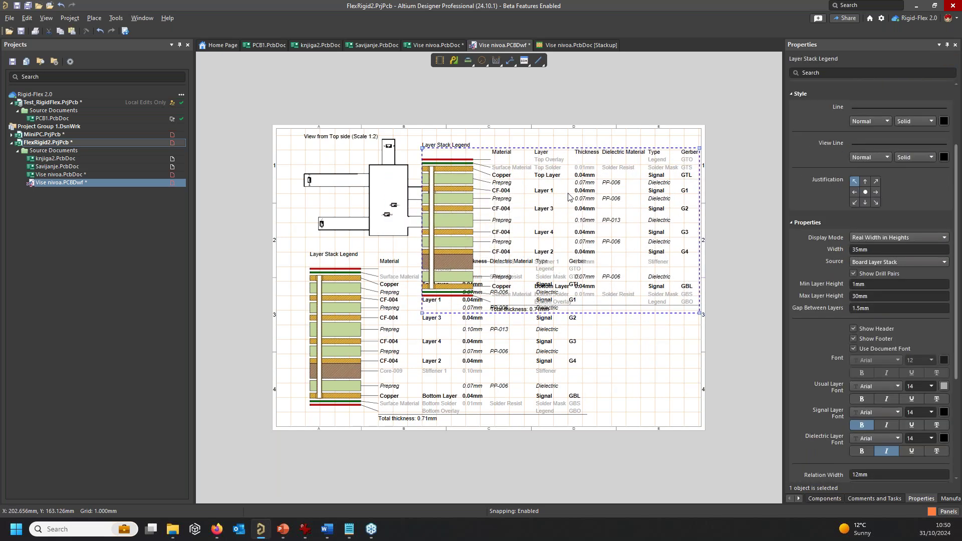
pyautogui.click(905, 264)
pyautogui.click(888, 282)
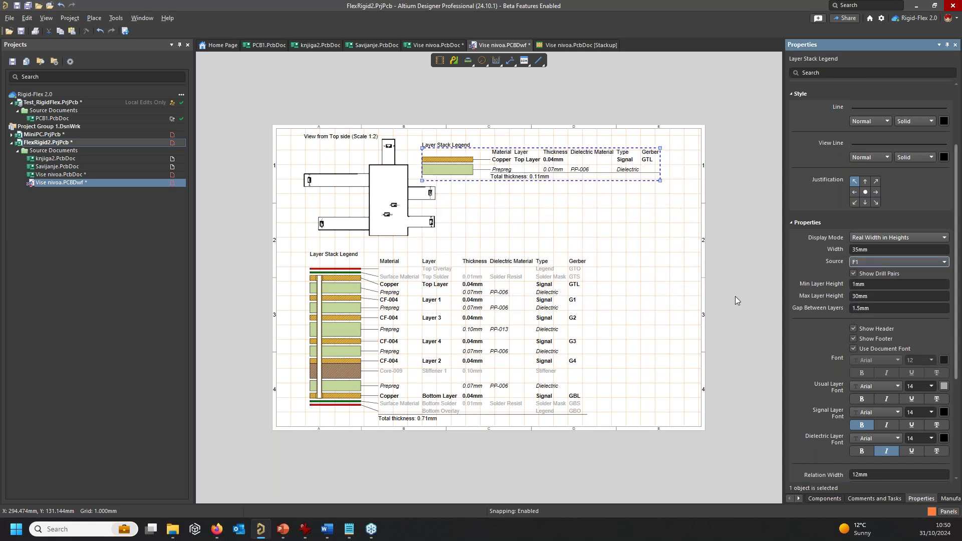
# Set the original legend's source to F5-S and arrange both legends one above the other, below and beside the assembly view.
pyautogui.click(490, 324)
pyautogui.click(894, 263)
pyautogui.click(881, 289)
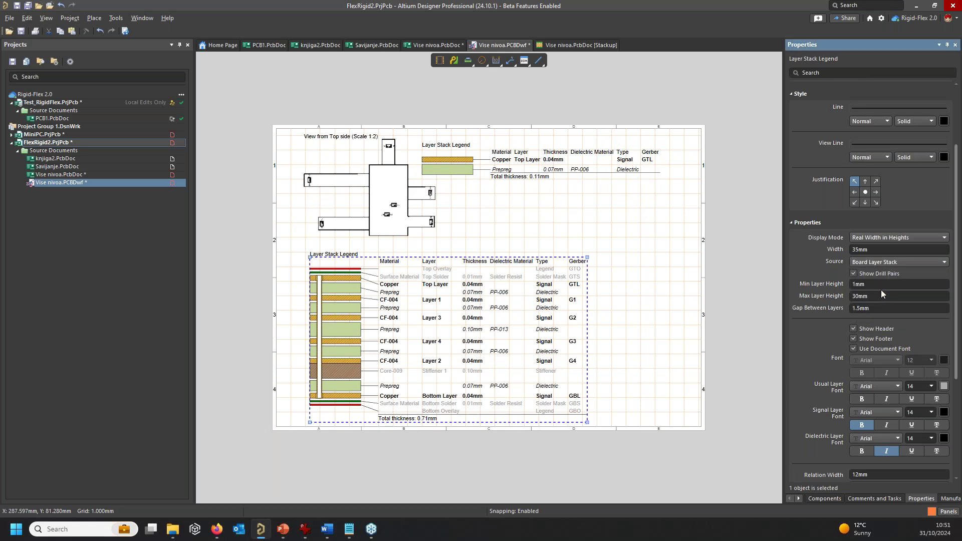
pyautogui.click(881, 262)
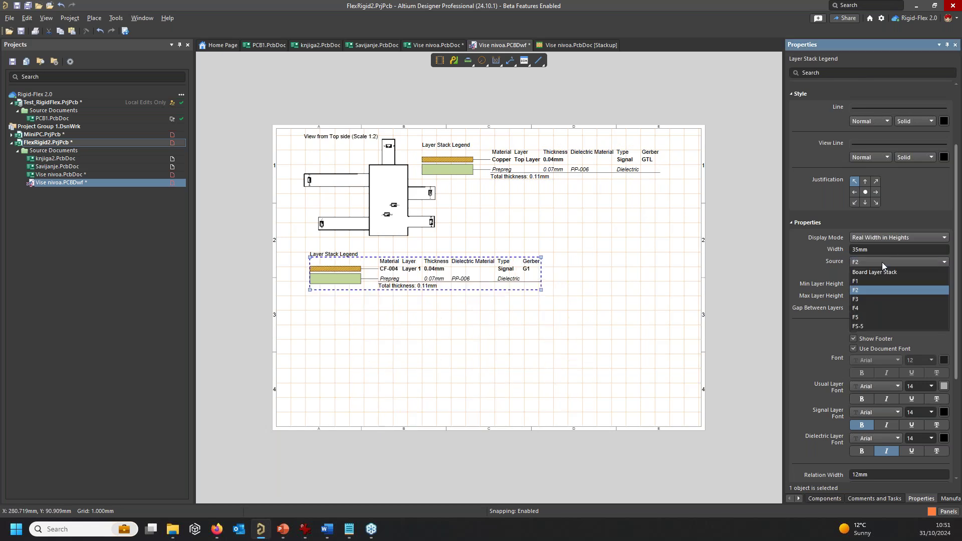
pyautogui.click(869, 319)
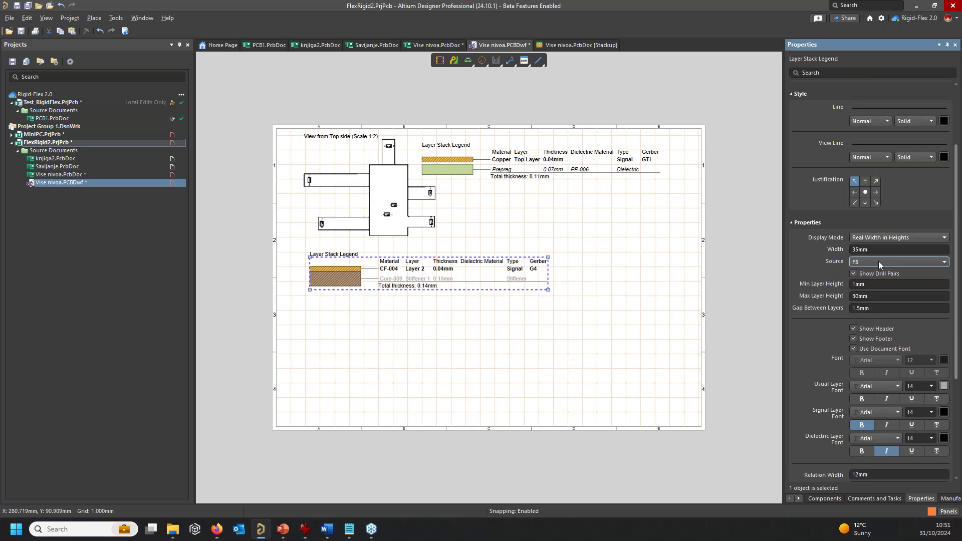
pyautogui.click(878, 261)
pyautogui.click(875, 325)
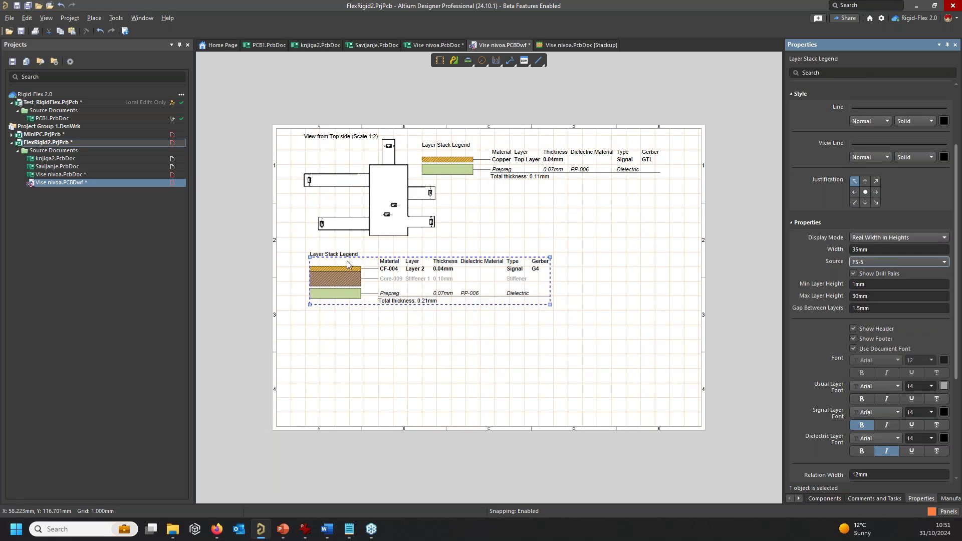
pyautogui.moveTo(408, 292); pyautogui.dragTo(559, 335)
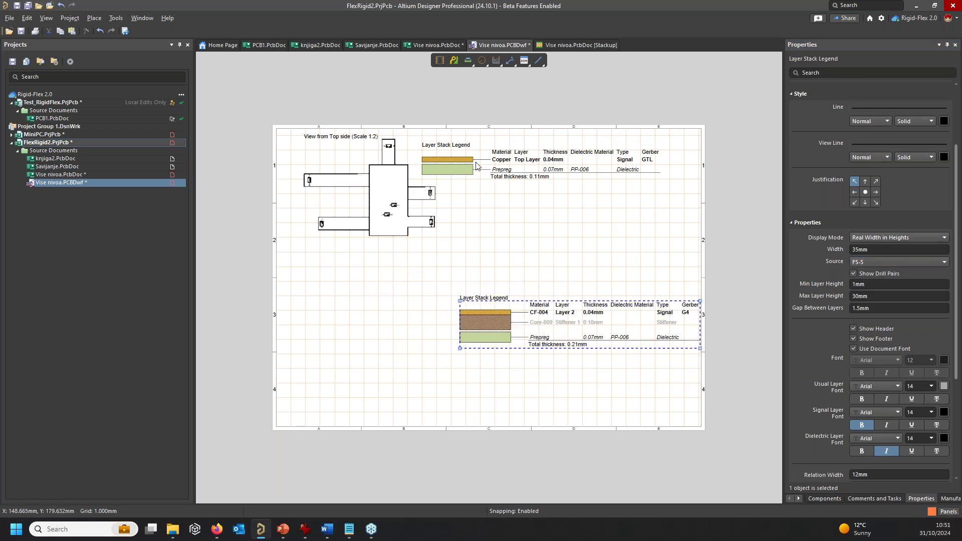
pyautogui.moveTo(460, 160)
pyautogui.mouseDown()
pyautogui.moveTo(496, 198)
pyautogui.moveTo(499, 247)
pyautogui.mouseUp()
# Add a second sheet to the Draftsman document.
pyautogui.rightClick(386, 279)
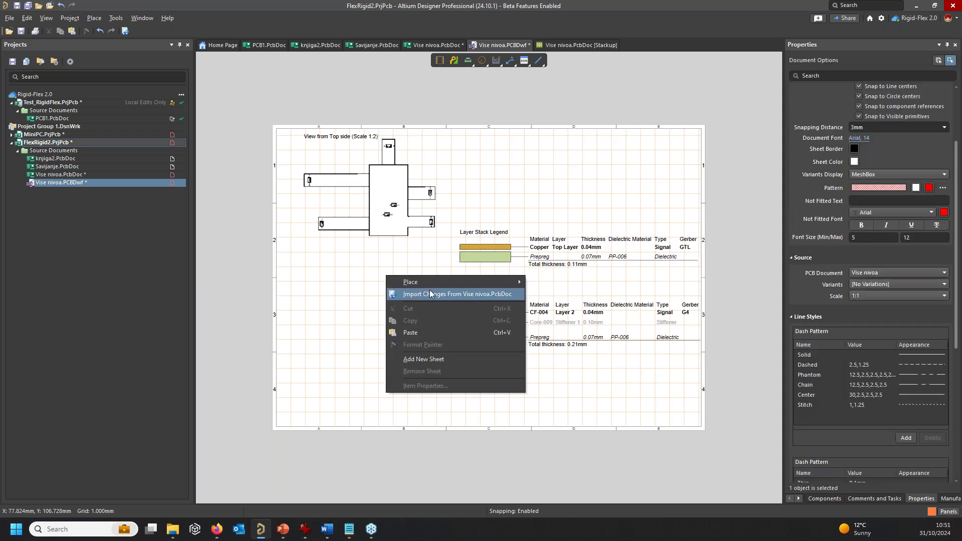
pyautogui.click(447, 360)
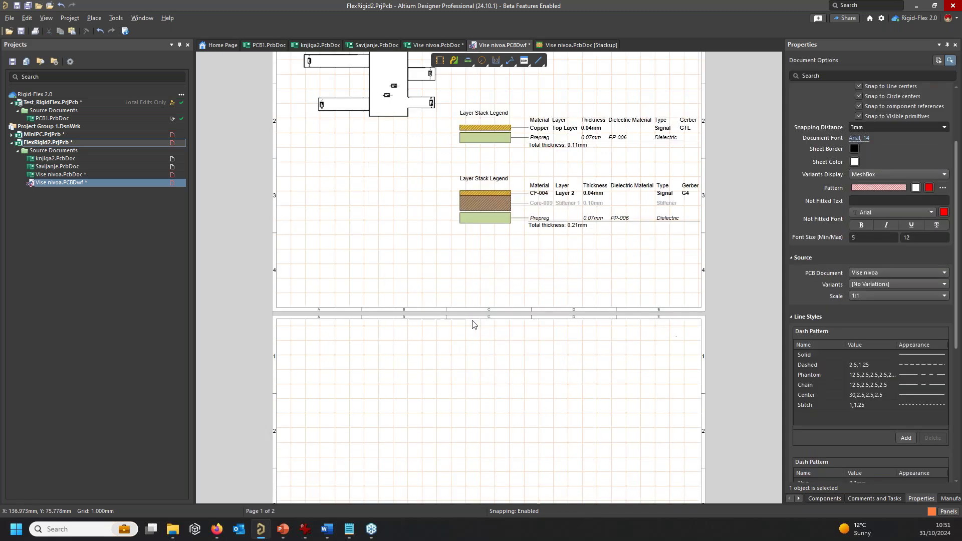
pyautogui.rightClick(454, 311)
pyautogui.click(505, 329)
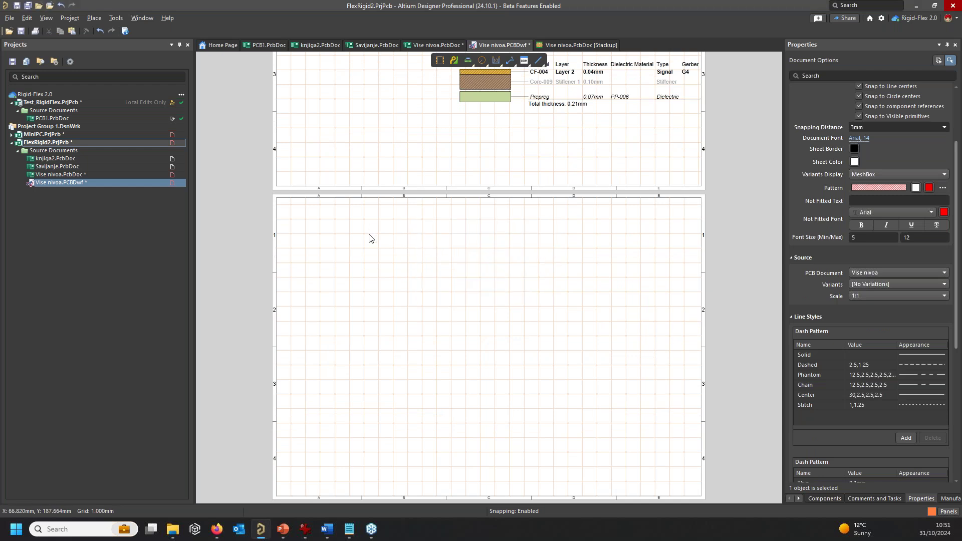
# Place a board region view of the rigid-flex board in the middle of the new sheet.
pyautogui.rightClick(378, 258)
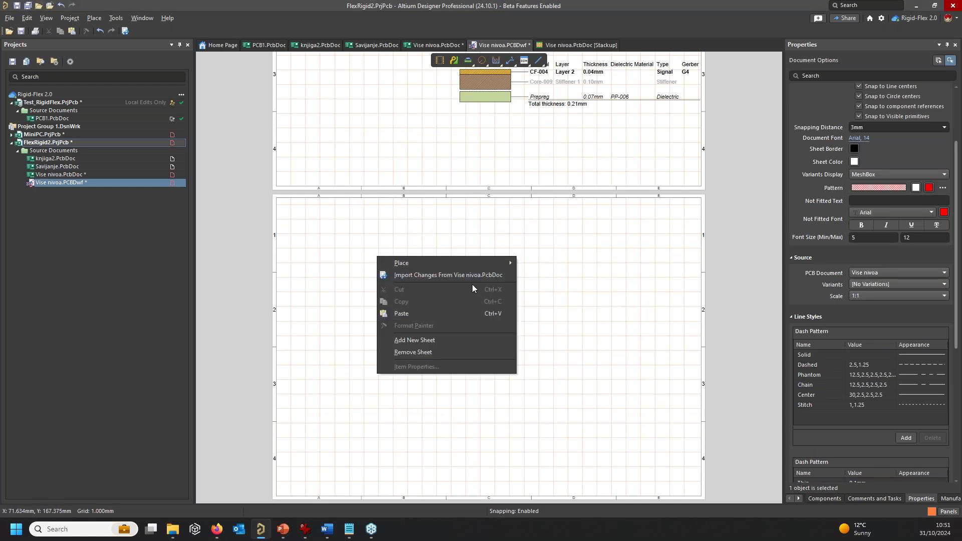
pyautogui.moveTo(483, 266)
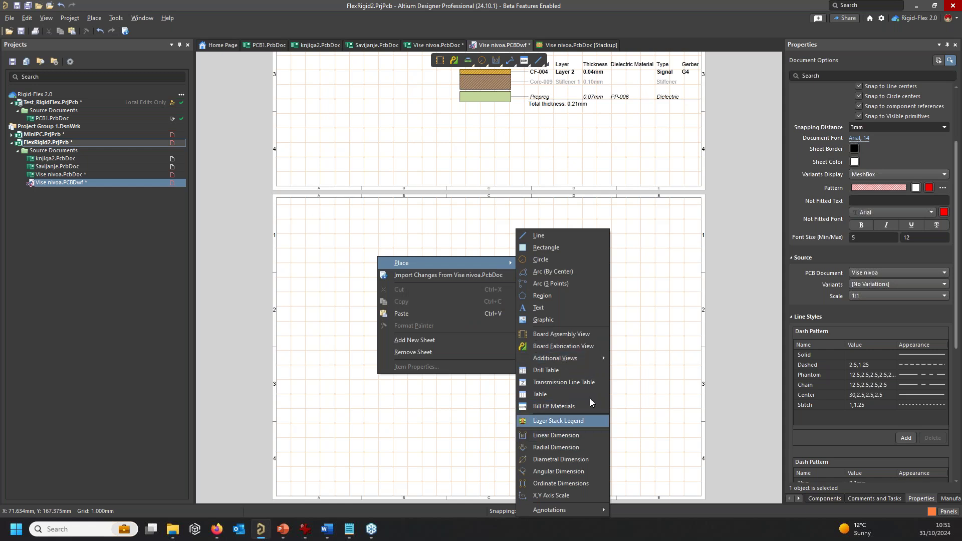
pyautogui.moveTo(579, 353)
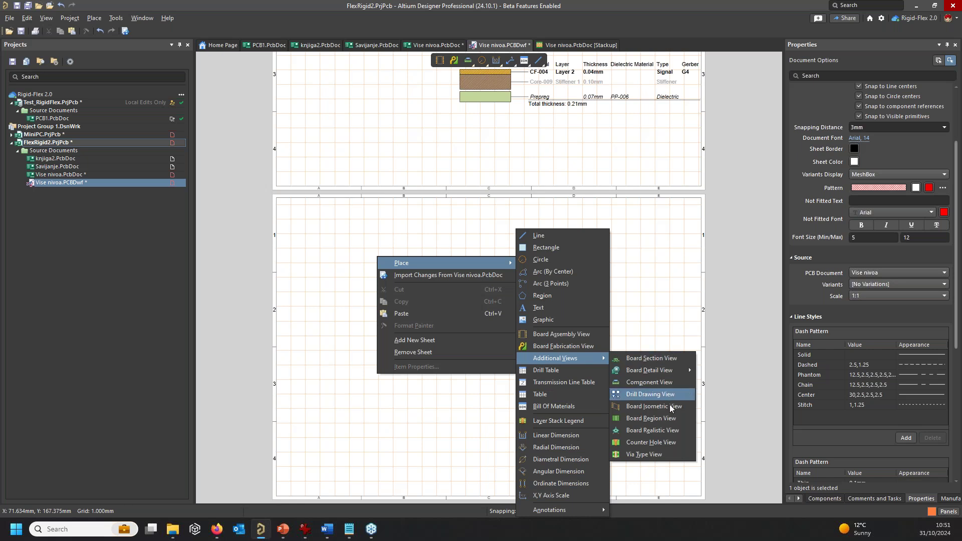
pyautogui.click(653, 420)
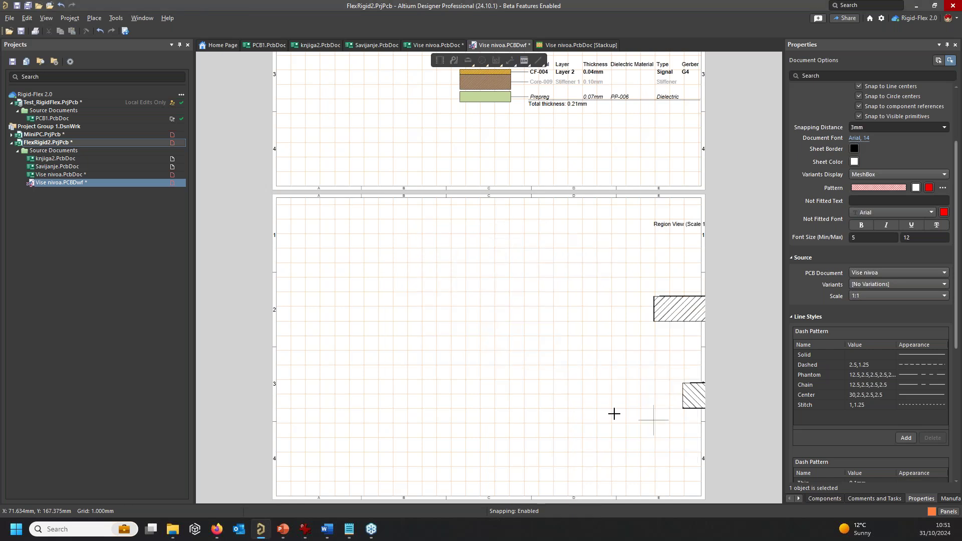
pyautogui.click(356, 426)
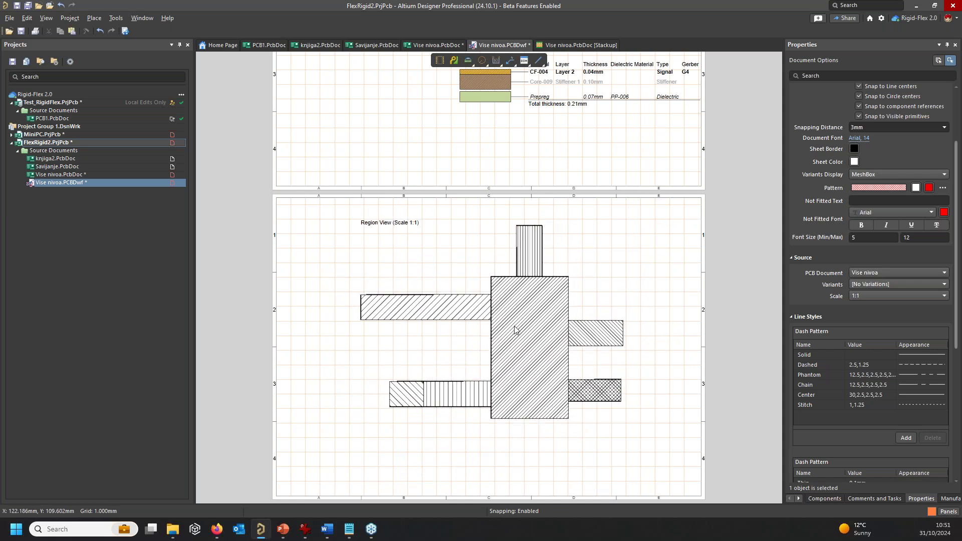
# Select the board region view on the second sheet and set the Board Layer Stack fill colour to yellow.
pyautogui.click(561, 333)
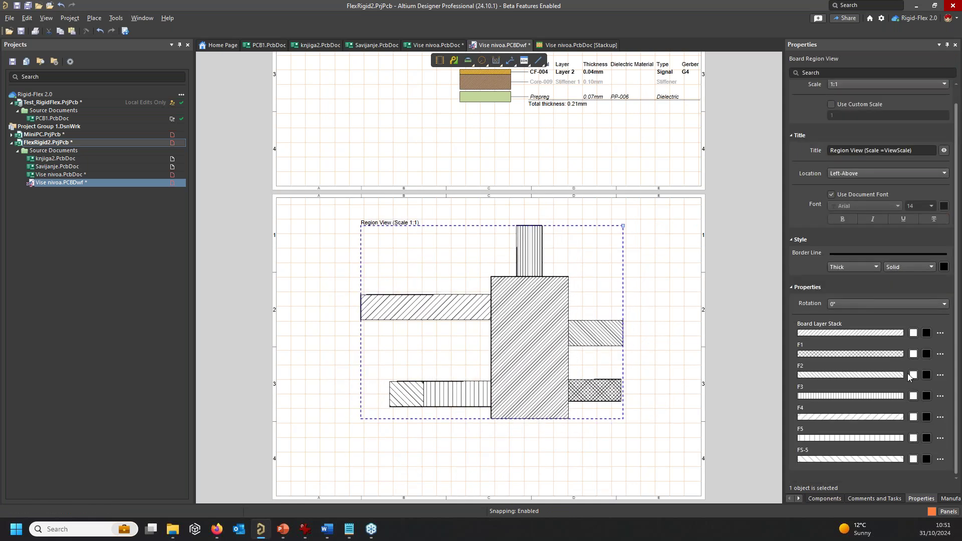
pyautogui.click(913, 333)
pyautogui.click(885, 354)
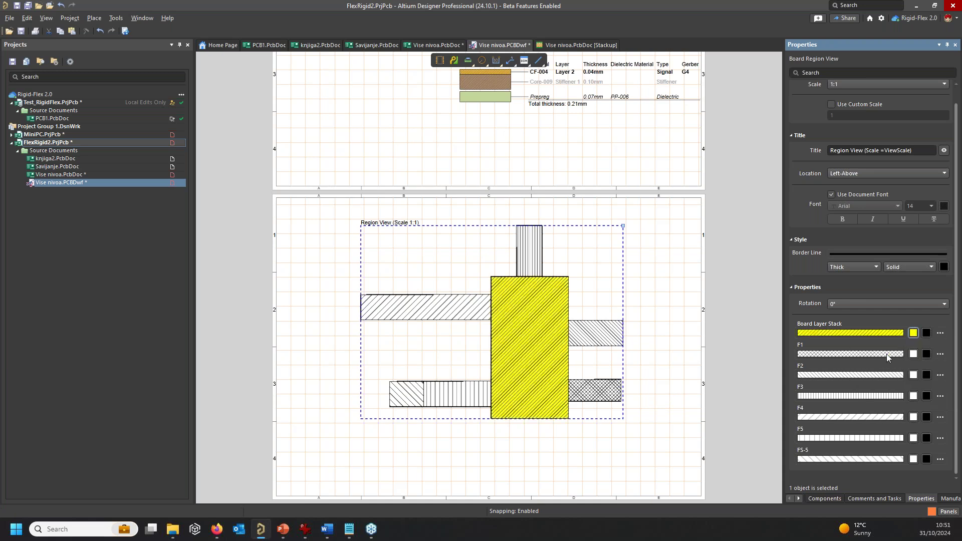
# Fill the F2 region with bright green and the F5 region with a muted green.
pyautogui.click(913, 375)
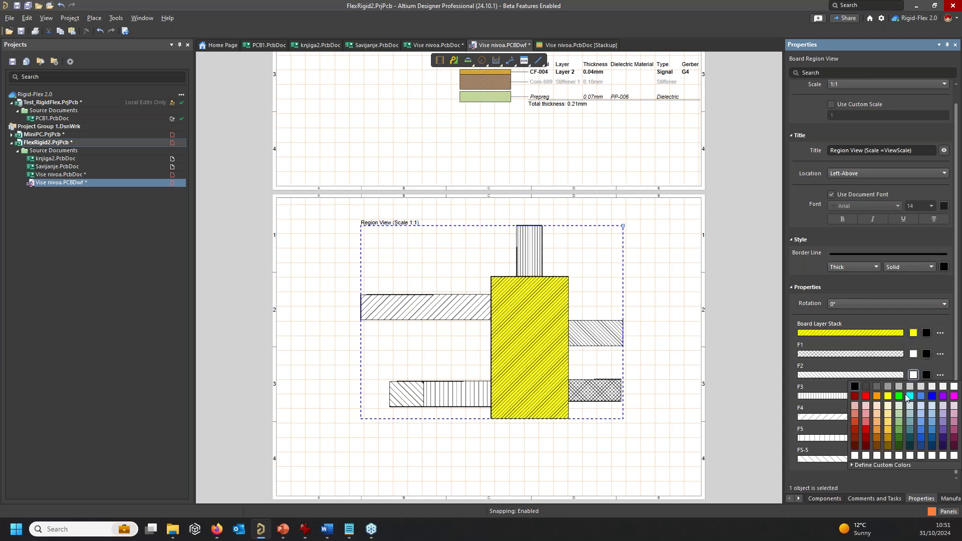
pyautogui.click(900, 397)
pyautogui.click(913, 438)
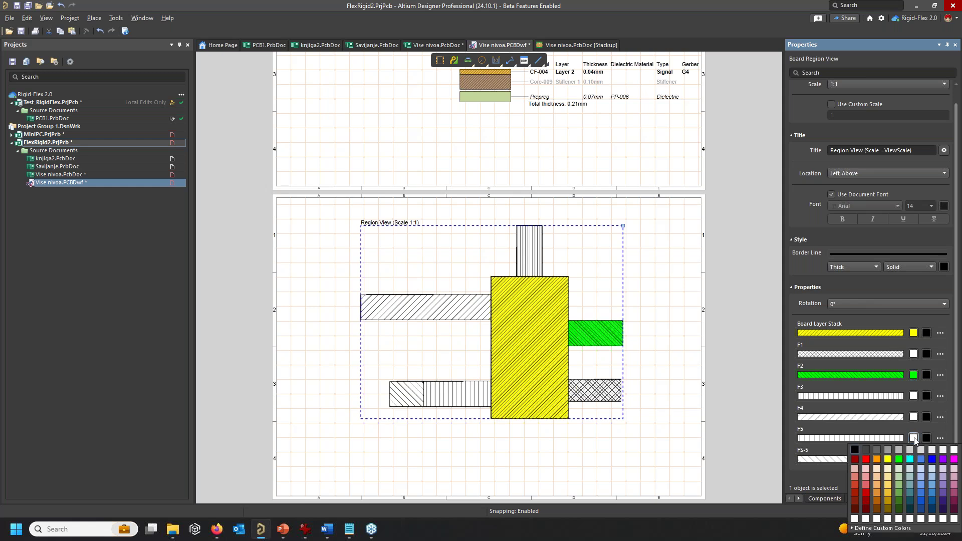
pyautogui.click(899, 485)
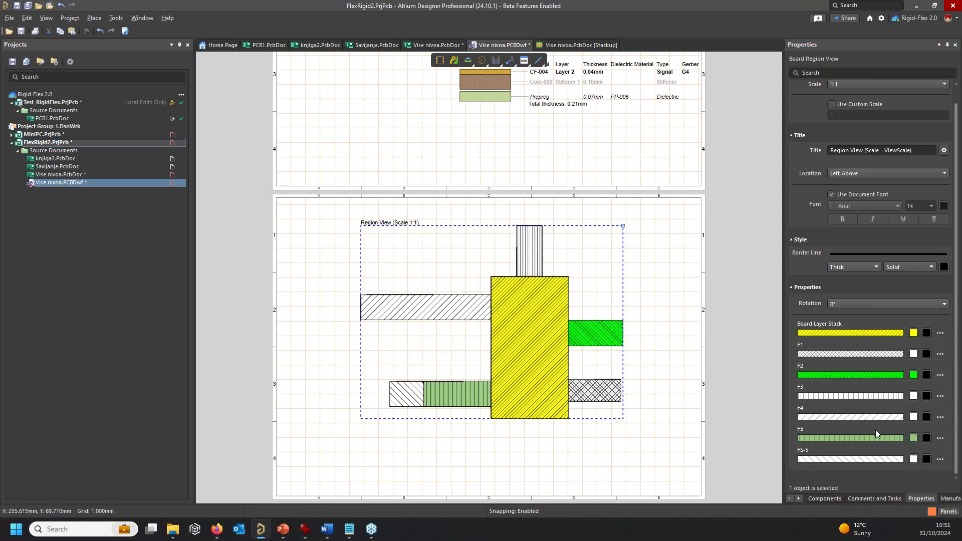
# Change the F2 fill to cyan and the F5 fill to dark red, and move the region view toward the sheet's upper-right corner.
pyautogui.click(913, 376)
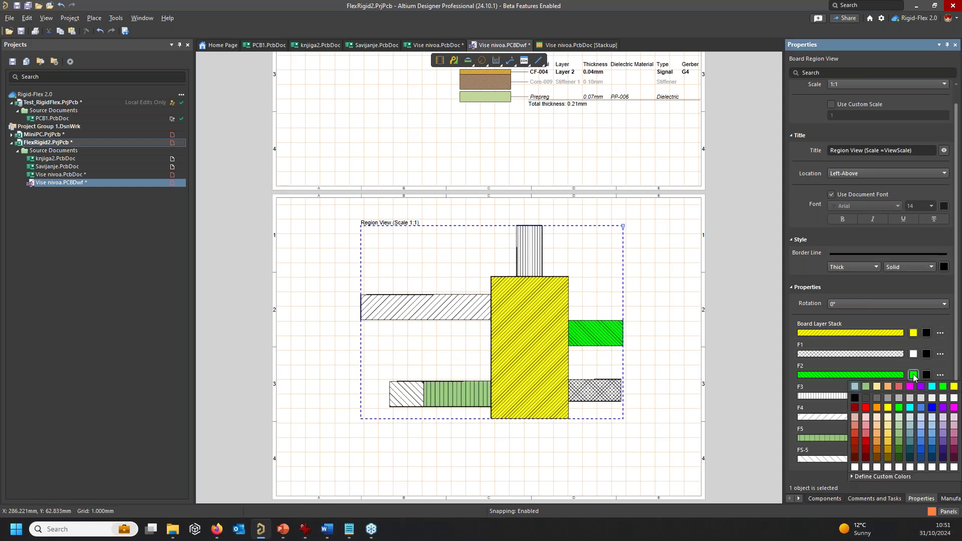
pyautogui.click(910, 408)
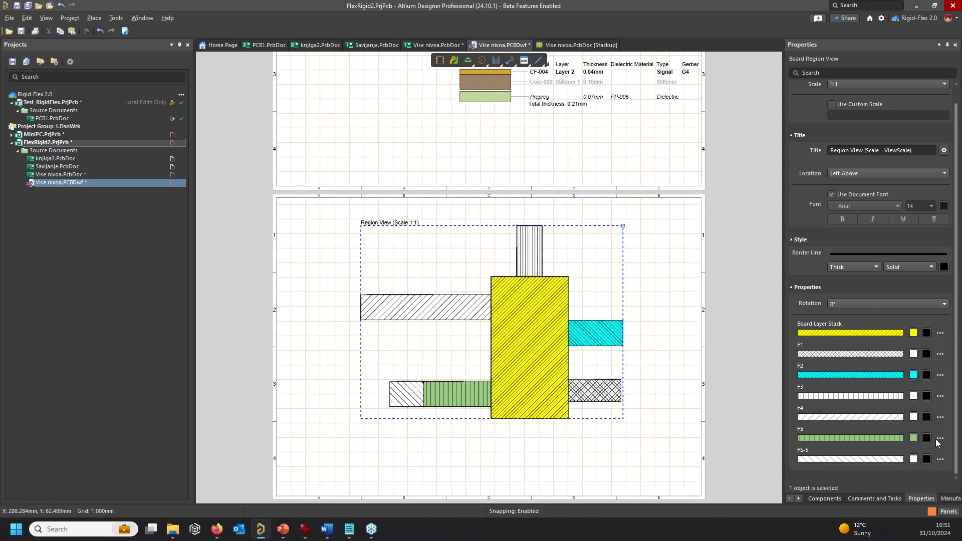
pyautogui.click(913, 438)
pyautogui.click(866, 398)
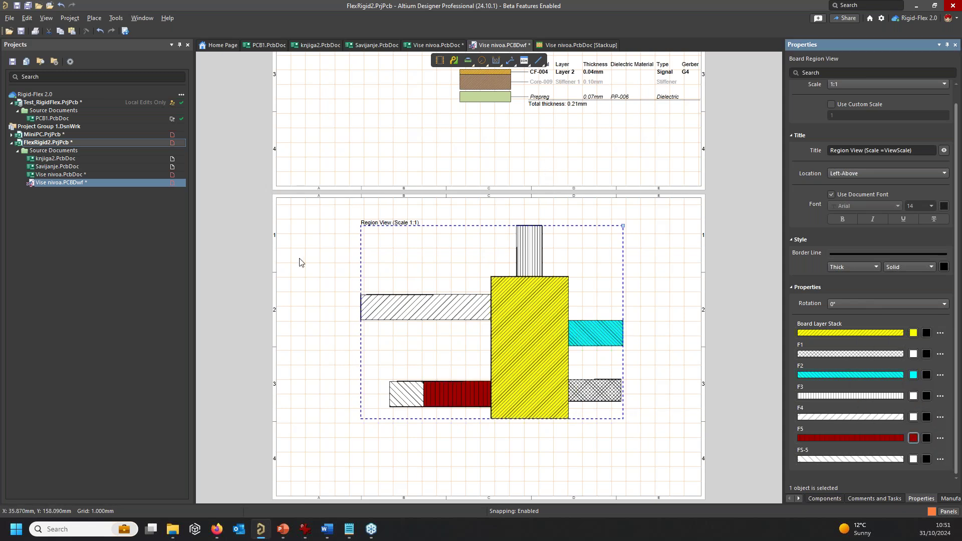
pyautogui.click(461, 248)
pyautogui.moveTo(468, 261); pyautogui.dragTo(508, 248)
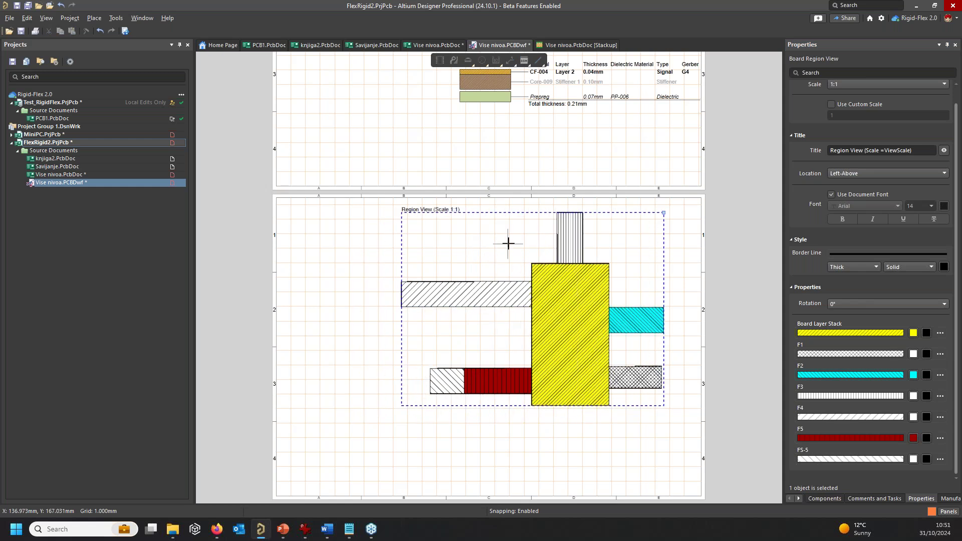
pyautogui.rightClick(295, 334)
pyautogui.moveTo(326, 343)
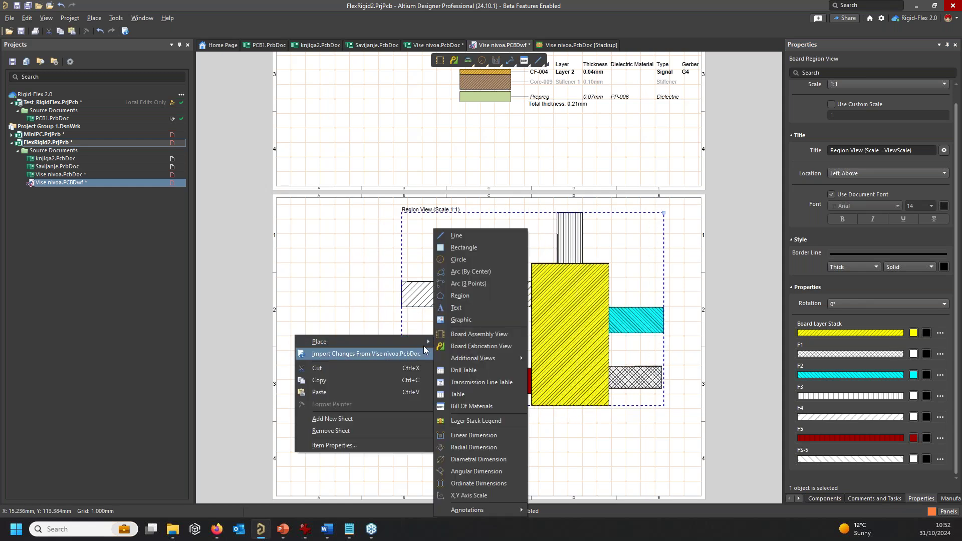
pyautogui.moveTo(517, 357)
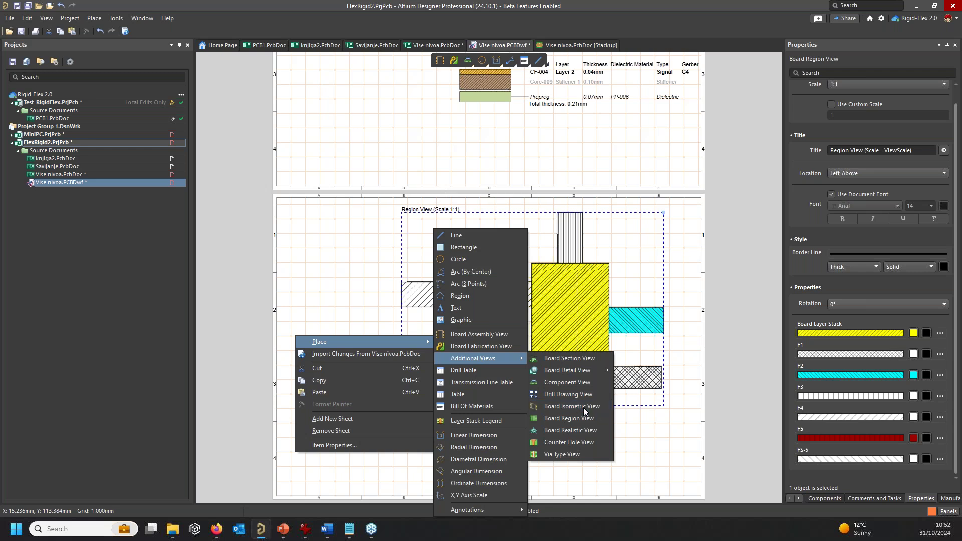
pyautogui.click(583, 407)
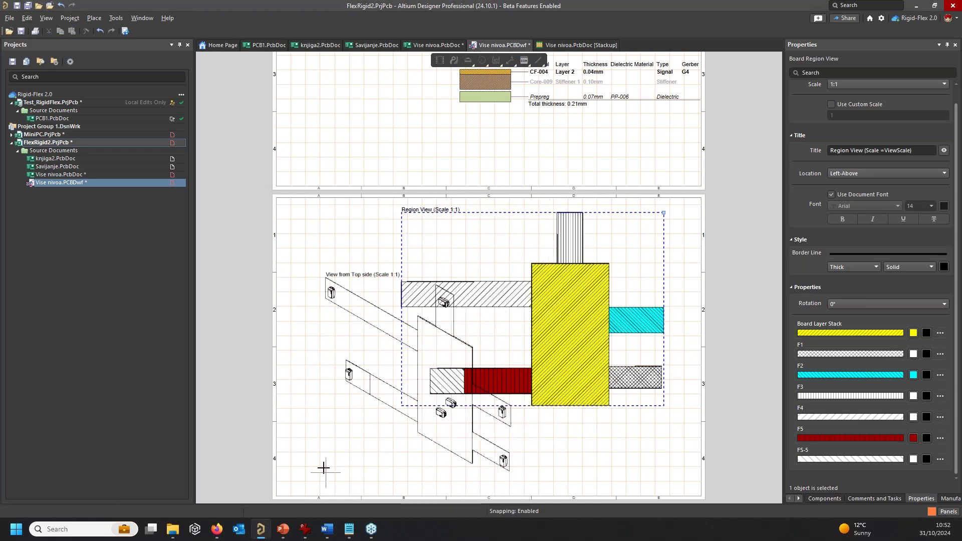
pyautogui.press('Escape')
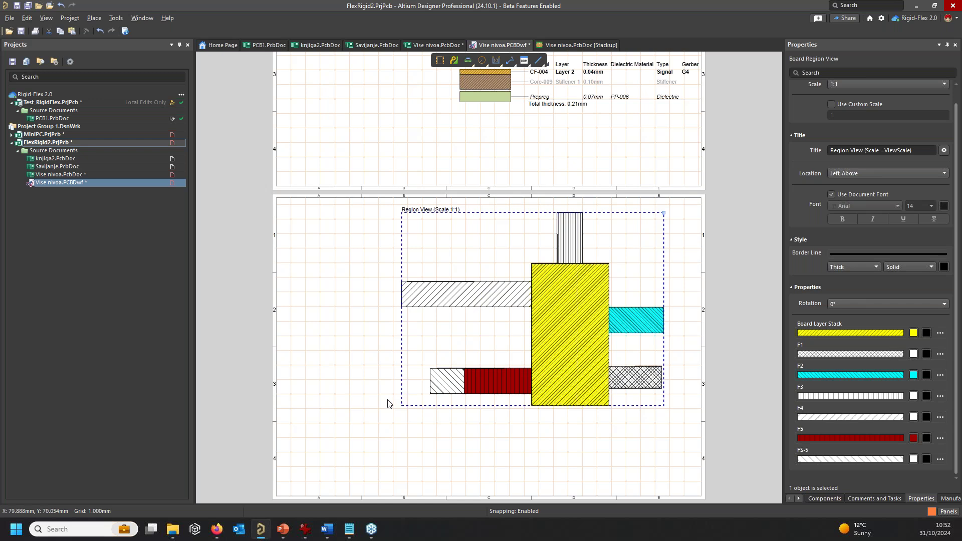
# Add a third sheet to the Draftsman document below the region view sheet.
pyautogui.rightClick(441, 437)
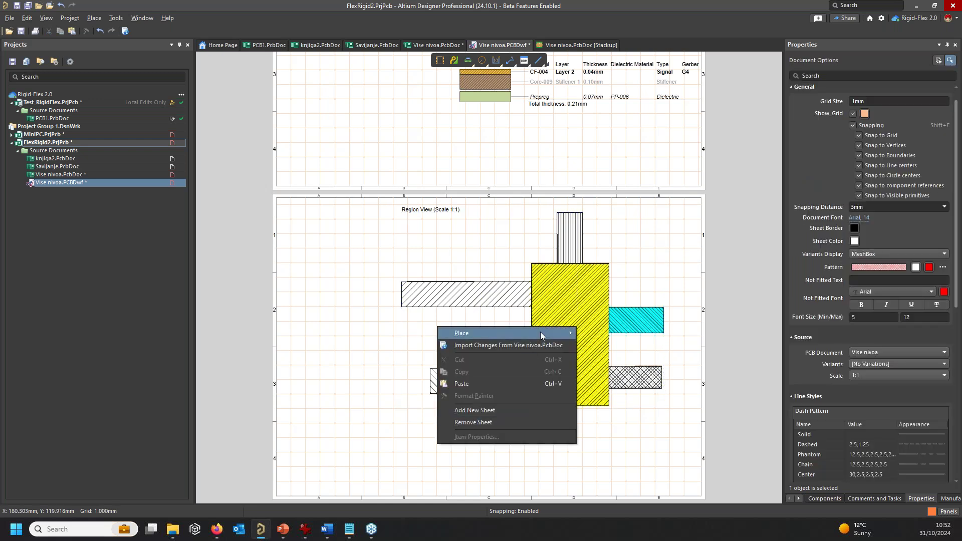
pyautogui.moveTo(540, 331)
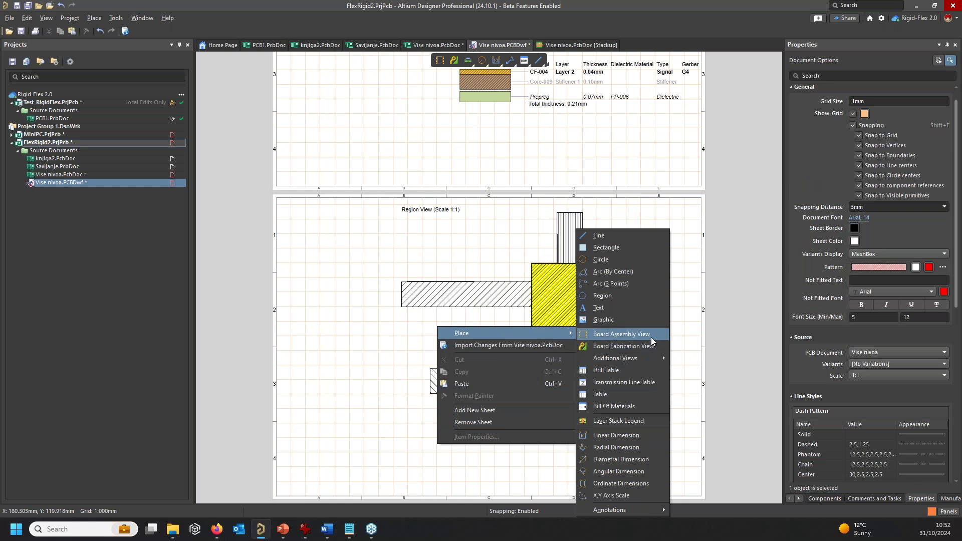
pyautogui.click(494, 410)
pyautogui.scroll(-5, 397, 269)
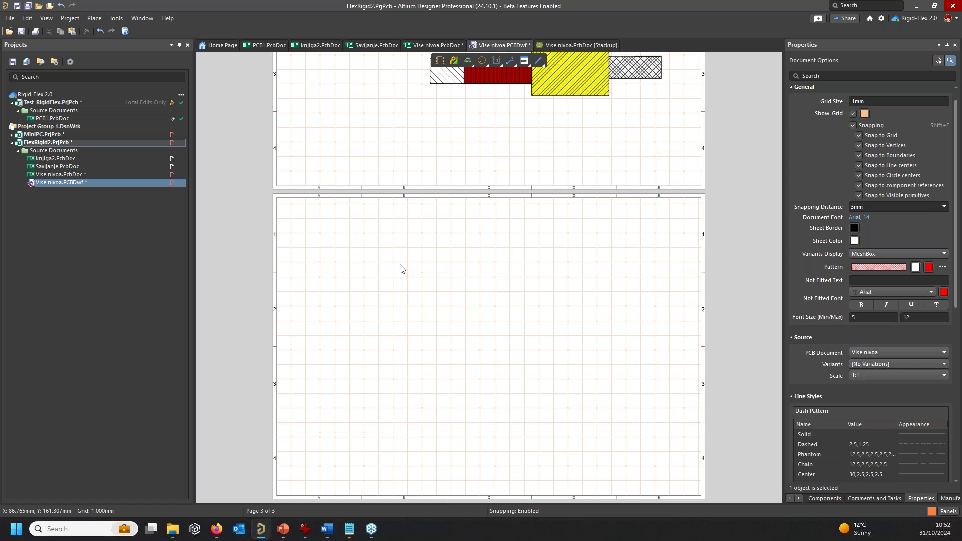
# Place a board realistic view of the rigid-flex board in the upper-left area of the third sheet.
pyautogui.rightClick(432, 239)
pyautogui.moveTo(460, 246)
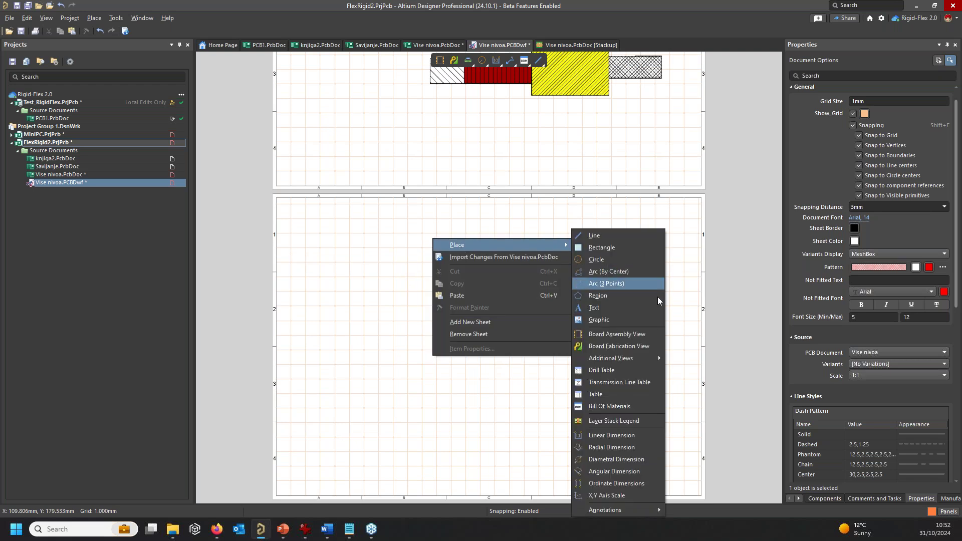
pyautogui.moveTo(648, 358)
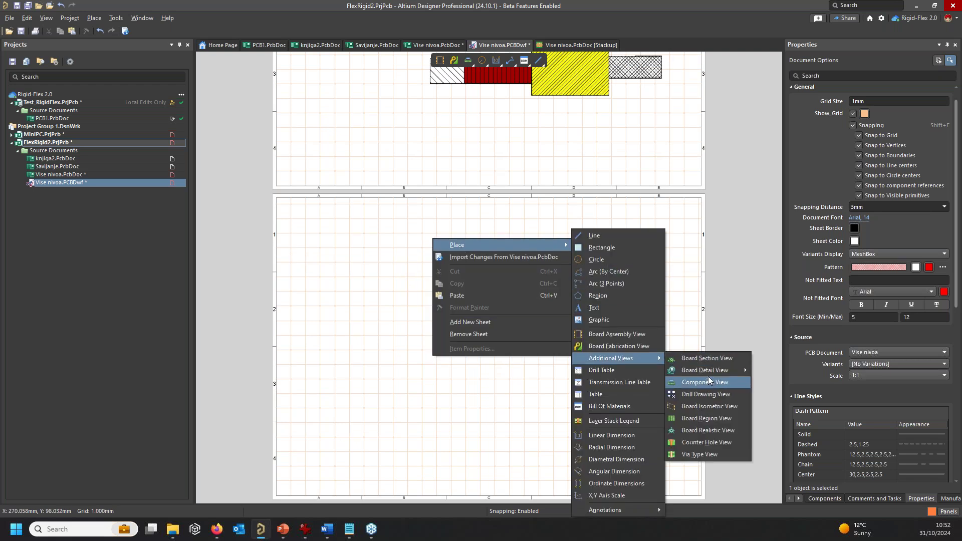
pyautogui.moveTo(707, 374)
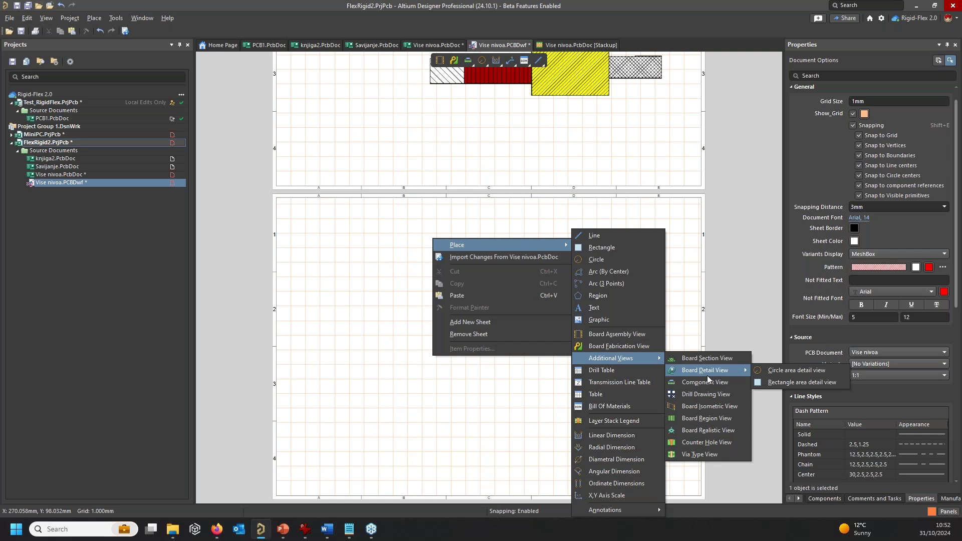
pyautogui.click(720, 430)
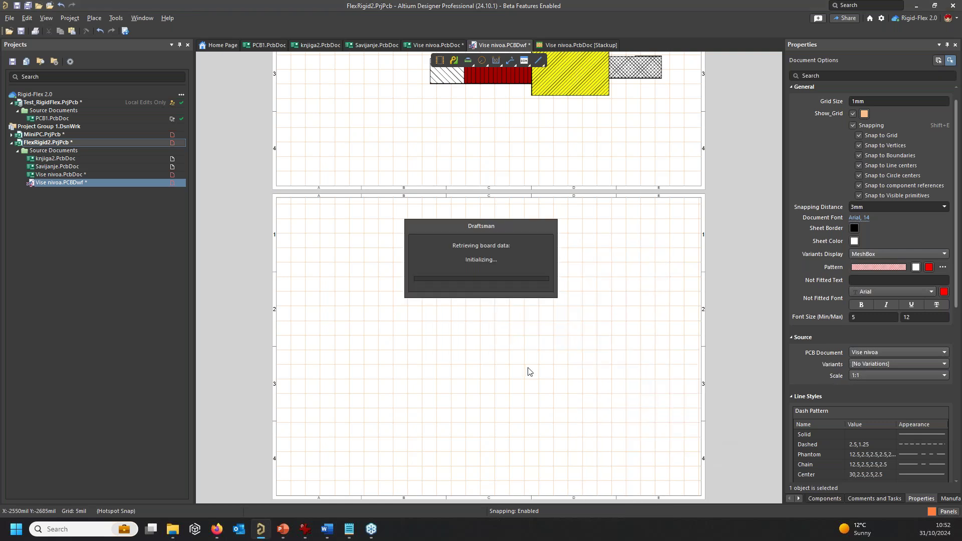
pyautogui.click(341, 343)
pyautogui.keyDown('ctrl'); pyautogui.scroll(5, 328, 236); pyautogui.keyUp('ctrl')
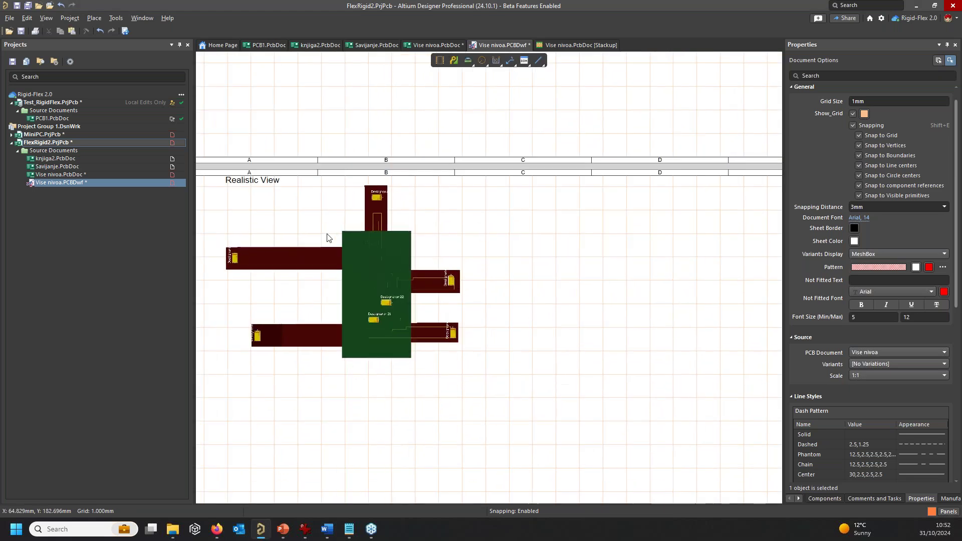
pyautogui.keyDown('ctrl'); pyautogui.scroll(-3, 506, 268); pyautogui.keyUp('ctrl')
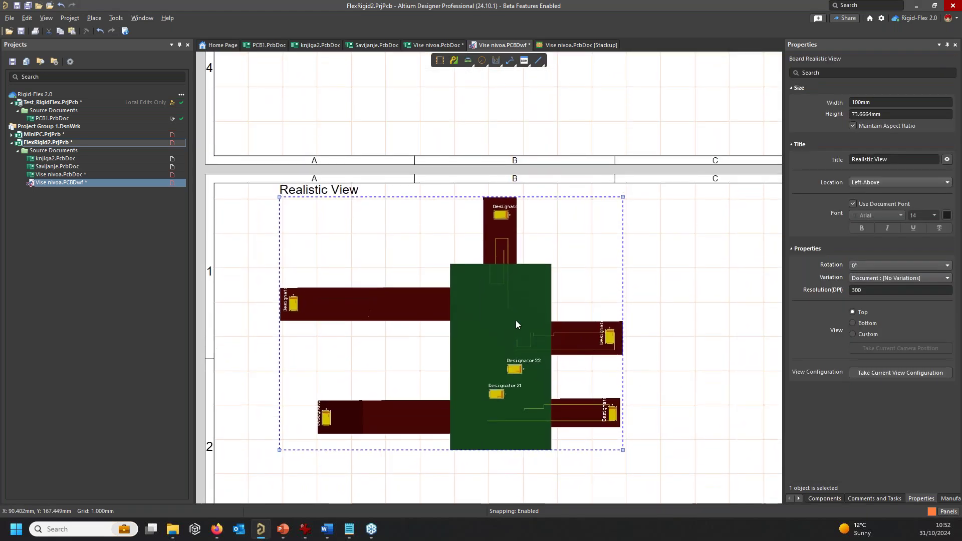
pyautogui.keyDown('ctrl'); pyautogui.scroll(-3, 427, 340); pyautogui.keyUp('ctrl')
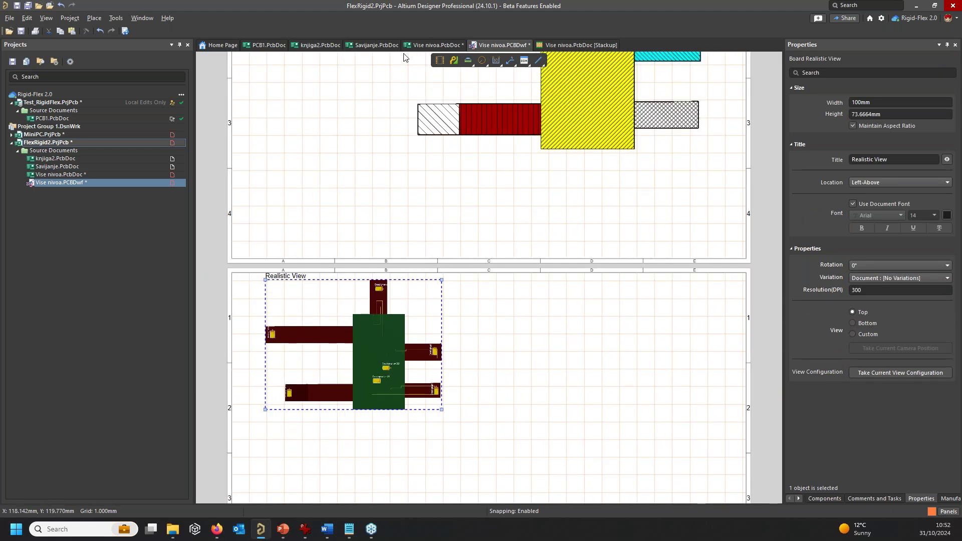
# Switch to Vise nivoa.PcbDoc, fold the flex sections in 3D and orient the board to an angled perspective.
pyautogui.click(424, 46)
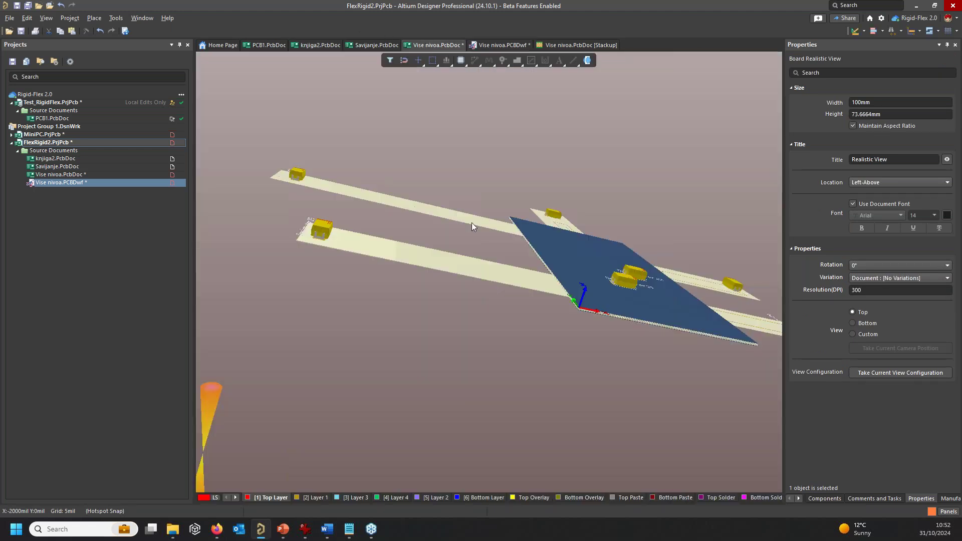
pyautogui.keyDown('shift'); pyautogui.moveTo(467, 238); pyautogui.dragTo(479, 335, button='right'); pyautogui.keyUp('shift')
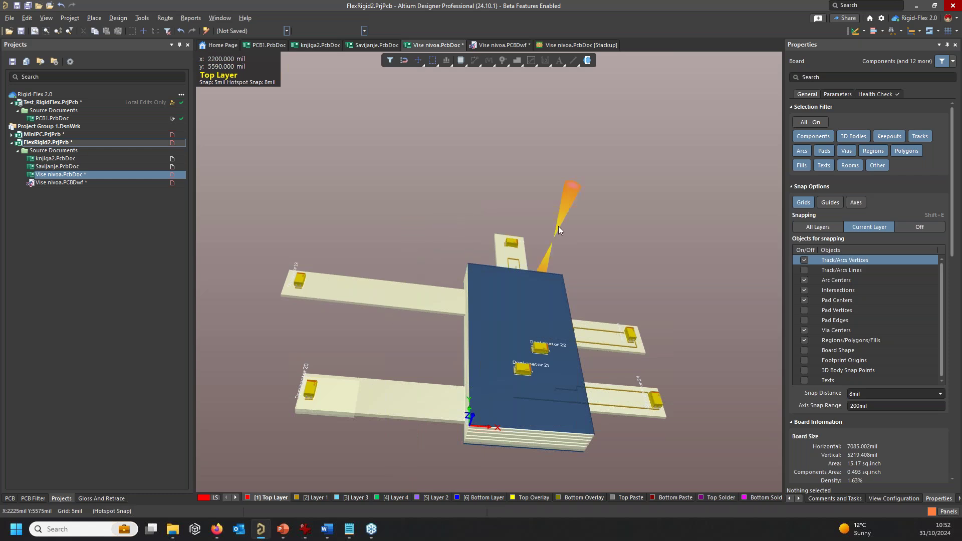
pyautogui.press('5')
pyautogui.moveTo(489, 311); pyautogui.dragTo(359, 532, button='right')
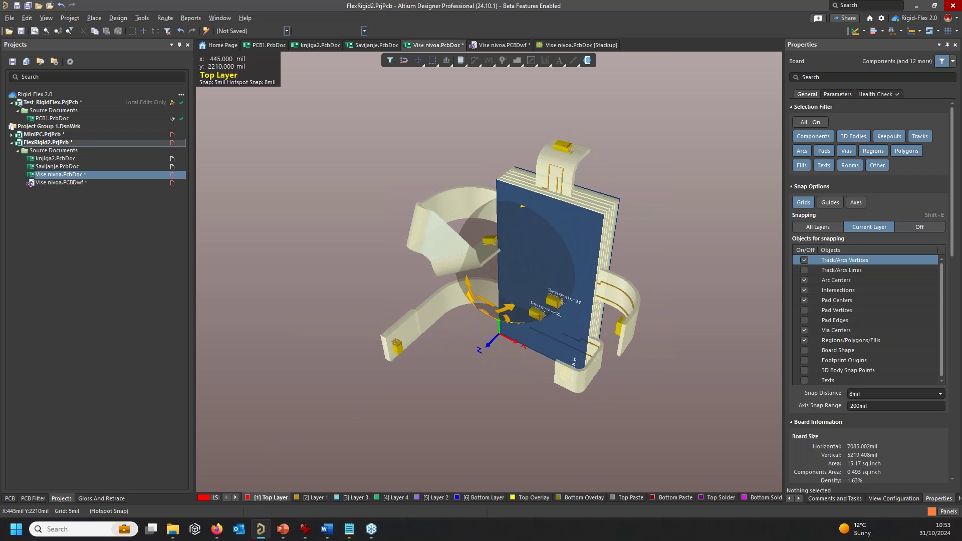
pyautogui.keyDown('shift'); pyautogui.moveTo(442, 351); pyautogui.dragTo(448, 375, button='right'); pyautogui.keyUp('shift')
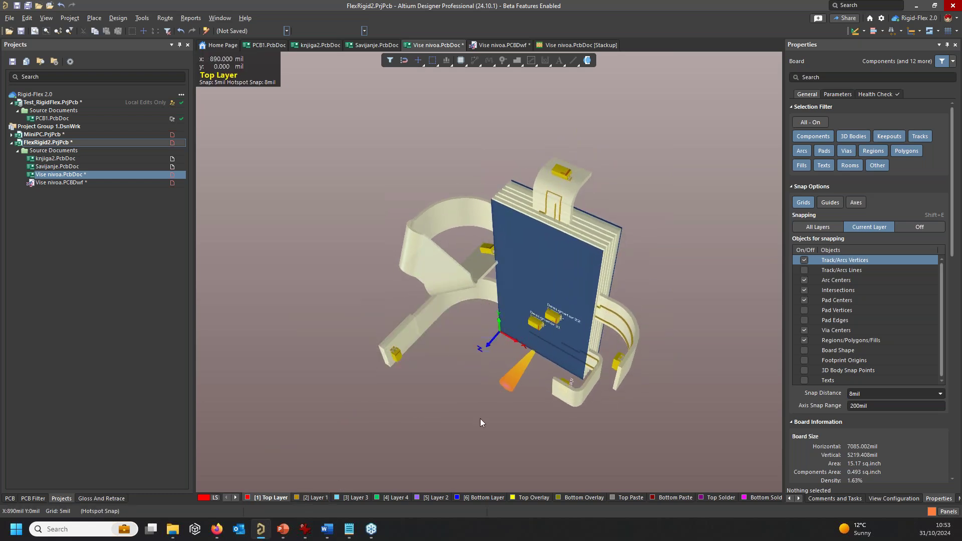
# Return to Vise nivoa.PCBDwf and place a copy of the realistic view to the right of the original.
pyautogui.click(491, 46)
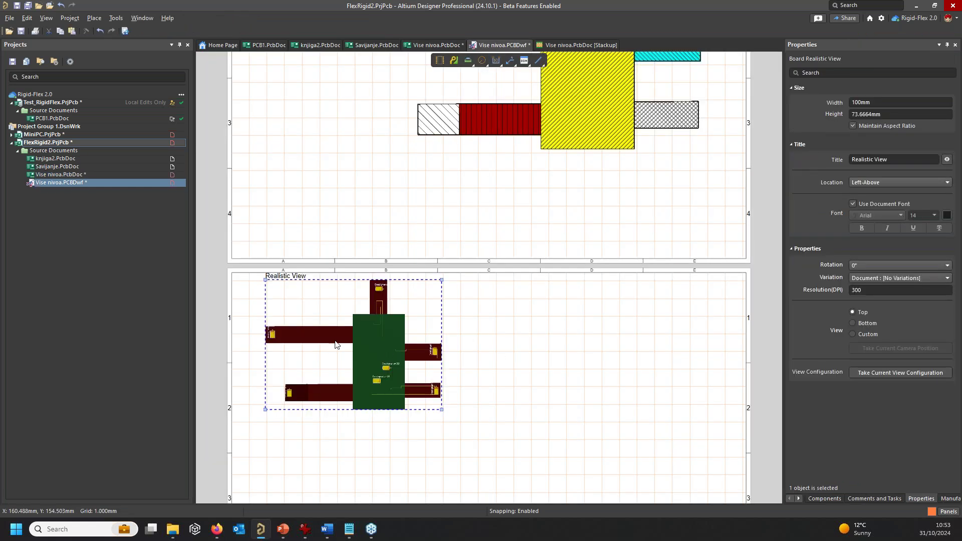
pyautogui.click(335, 344)
pyautogui.click(360, 348)
pyautogui.hotkey('ctrl', 'v')
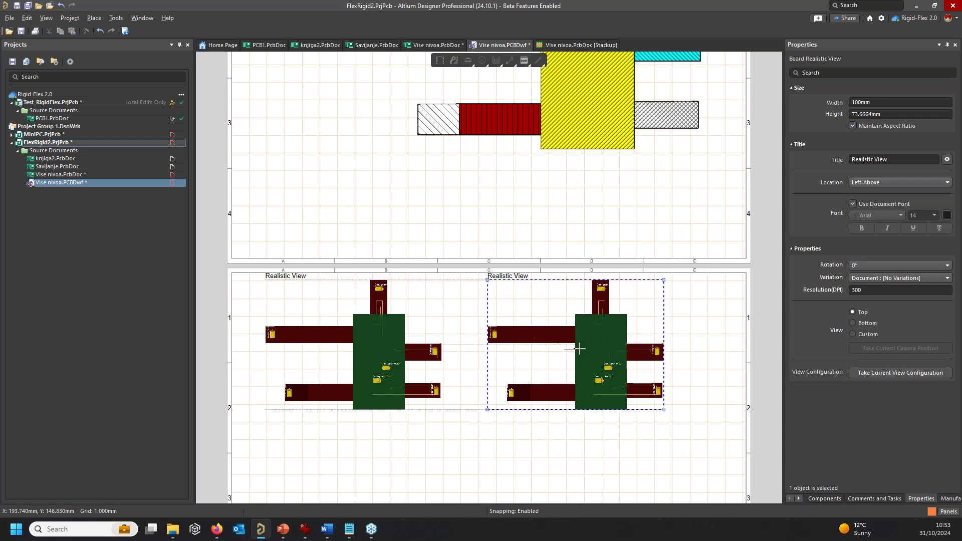
pyautogui.click(580, 461)
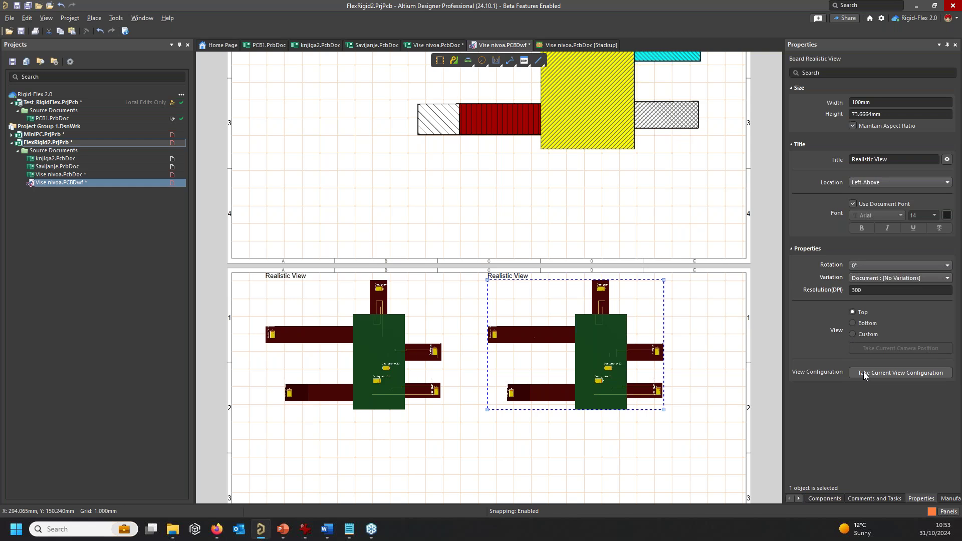
# Set the copied realistic view to Custom using the current camera position, and shift it slightly down on the sheet.
pyautogui.click(851, 334)
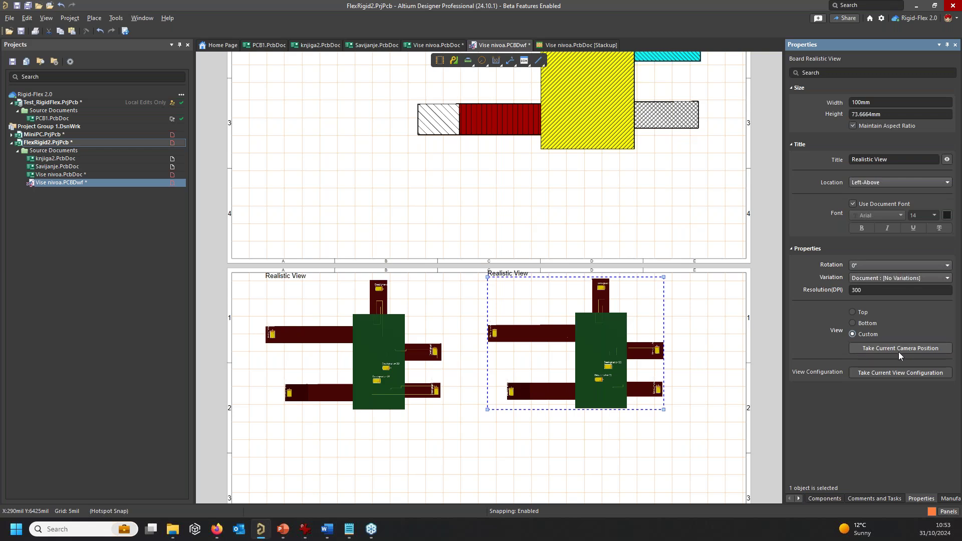
pyautogui.click(897, 347)
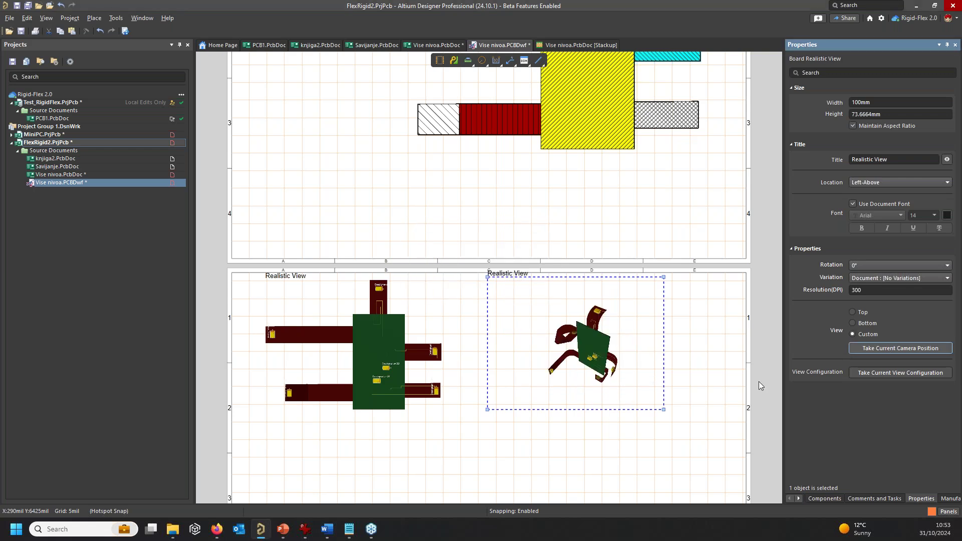
pyautogui.keyDown('ctrl'); pyautogui.scroll(2, 657, 365); pyautogui.keyUp('ctrl')
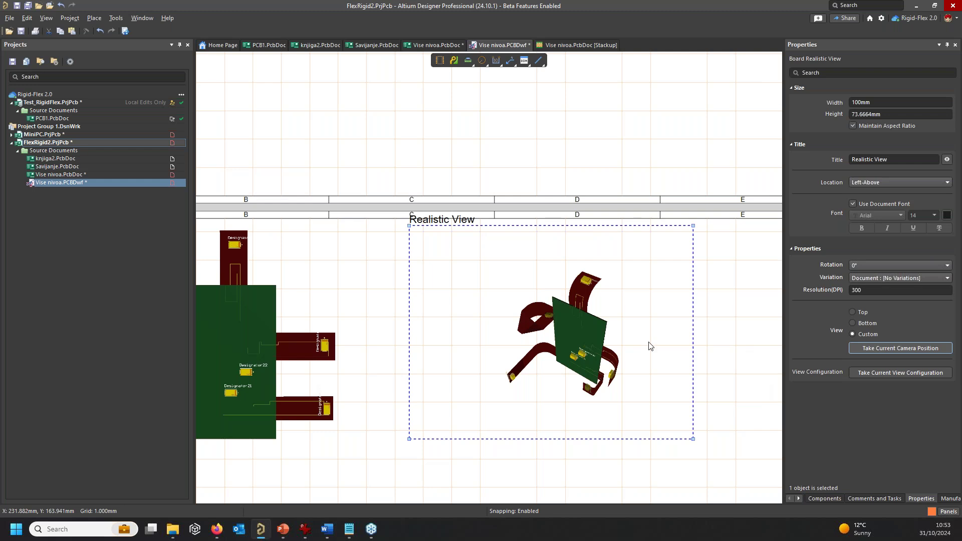
pyautogui.moveTo(581, 345); pyautogui.dragTo(583, 351)
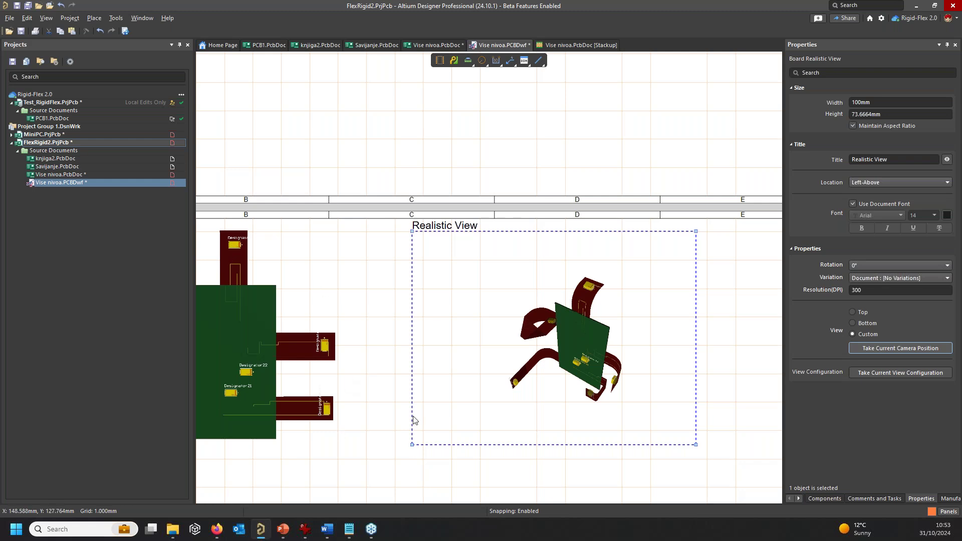
pyautogui.keyDown('ctrl'); pyautogui.scroll(4, 560, 345); pyautogui.keyUp('ctrl')
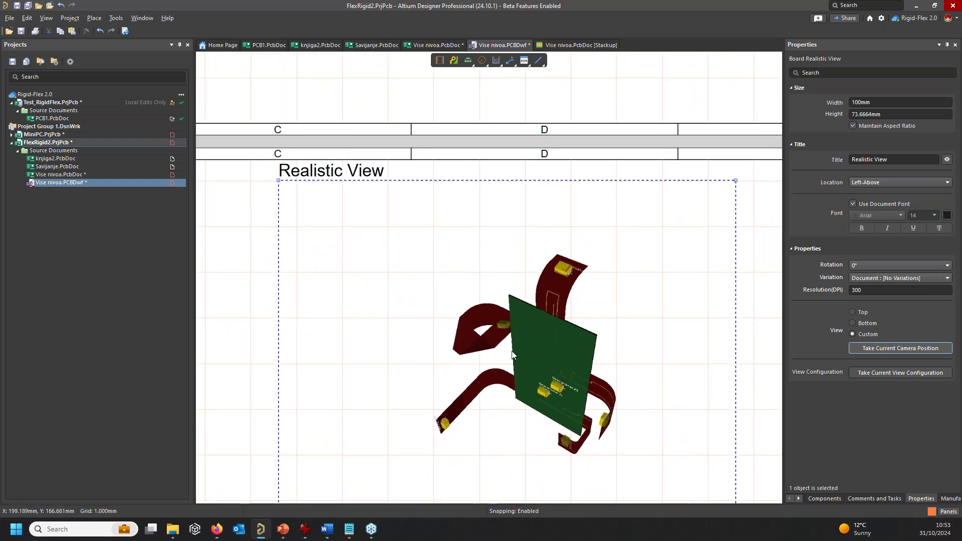
# Review the flat and folded realistic views on the third sheet together with the coloured region view on the second sheet.
pyautogui.keyDown('ctrl'); pyautogui.scroll(-4, 512, 354); pyautogui.keyUp('ctrl')
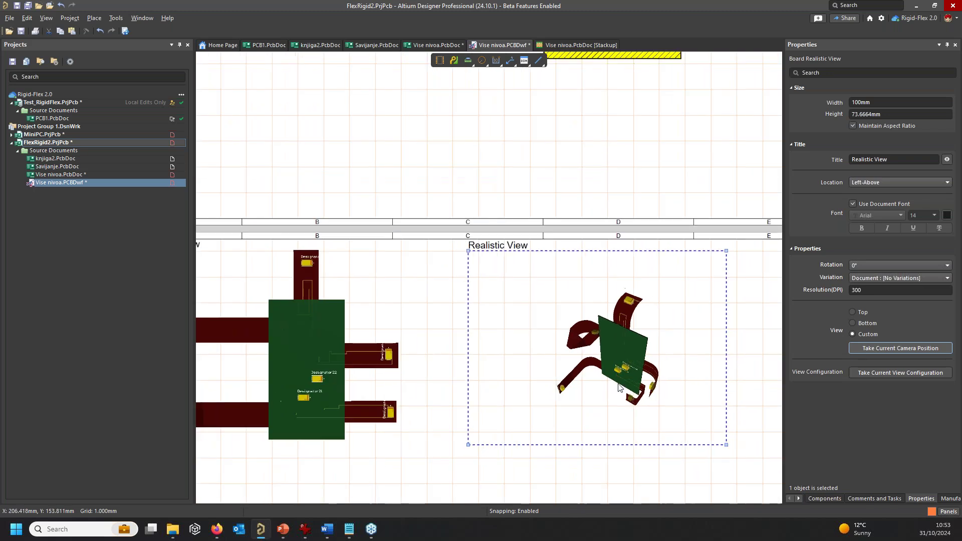
pyautogui.keyDown('ctrl'); pyautogui.scroll(-2, 534, 338); pyautogui.keyUp('ctrl')
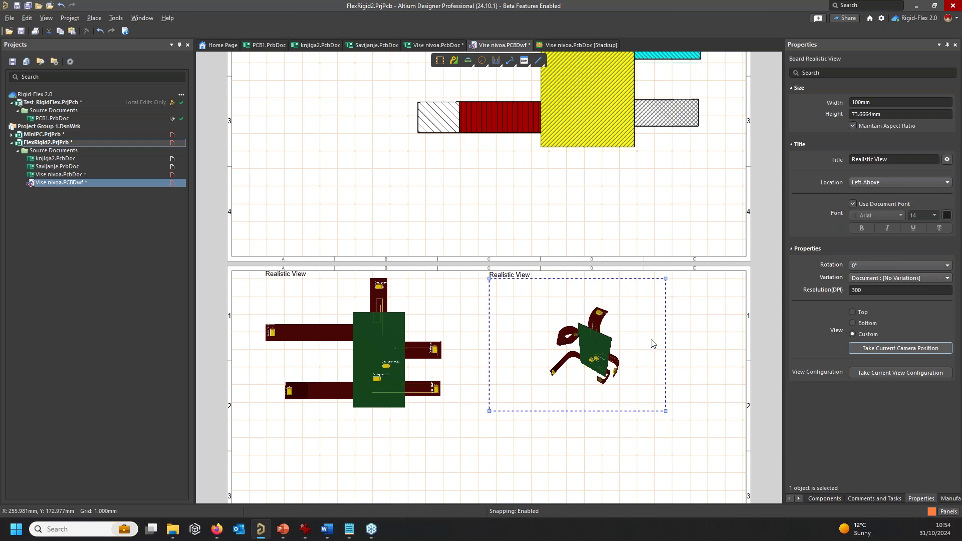
pyautogui.scroll(3, 581, 294)
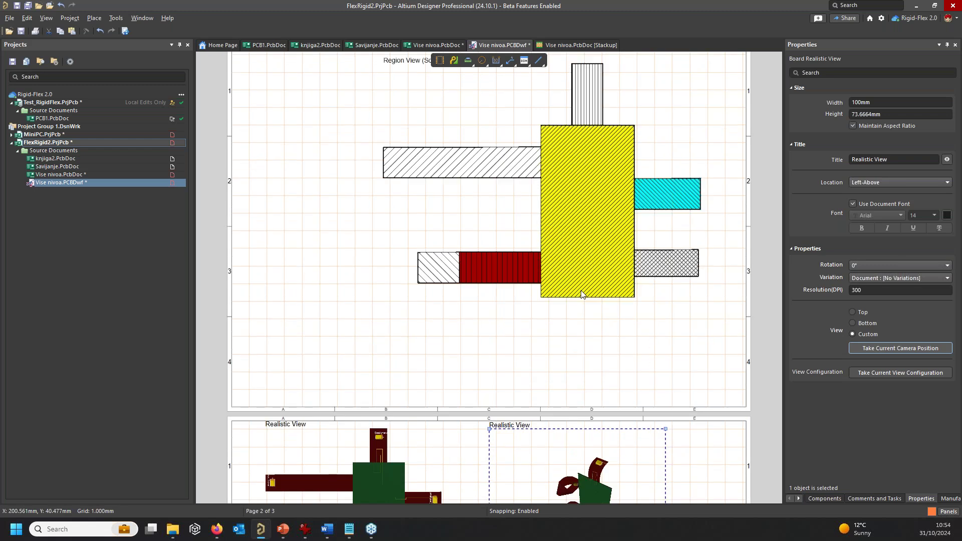
pyautogui.scroll(-5, 581, 294)
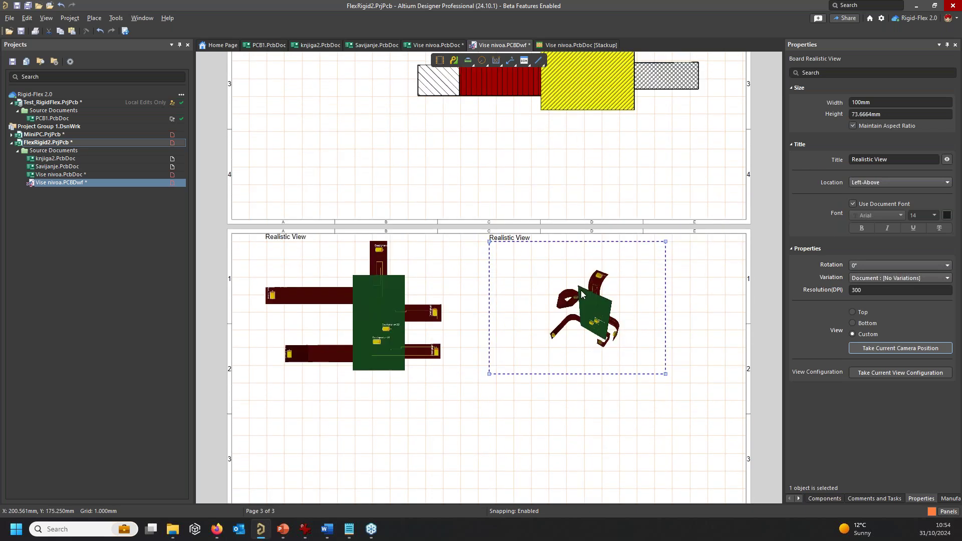
pyautogui.scroll(5, 580, 294)
pyautogui.scroll(-1, 581, 294)
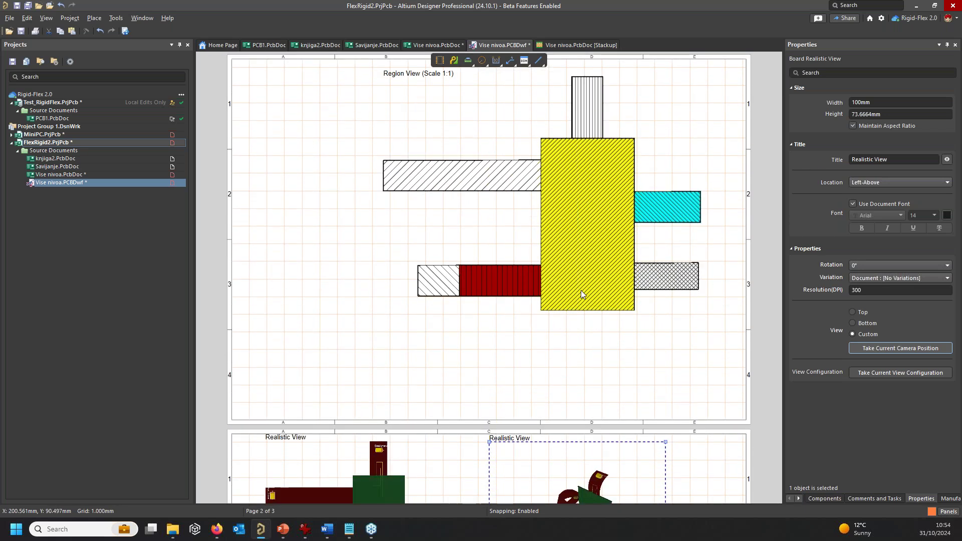
pyautogui.scroll(-5, 581, 294)
# Shift the folded realistic view slightly to the right on the third sheet, away from the flat view.
pyautogui.moveTo(301, 245)
pyautogui.mouseDown()
pyautogui.moveTo(311, 241)
pyautogui.moveTo(311, 259)
pyautogui.mouseUp()
pyautogui.moveTo(540, 260); pyautogui.dragTo(549, 275)
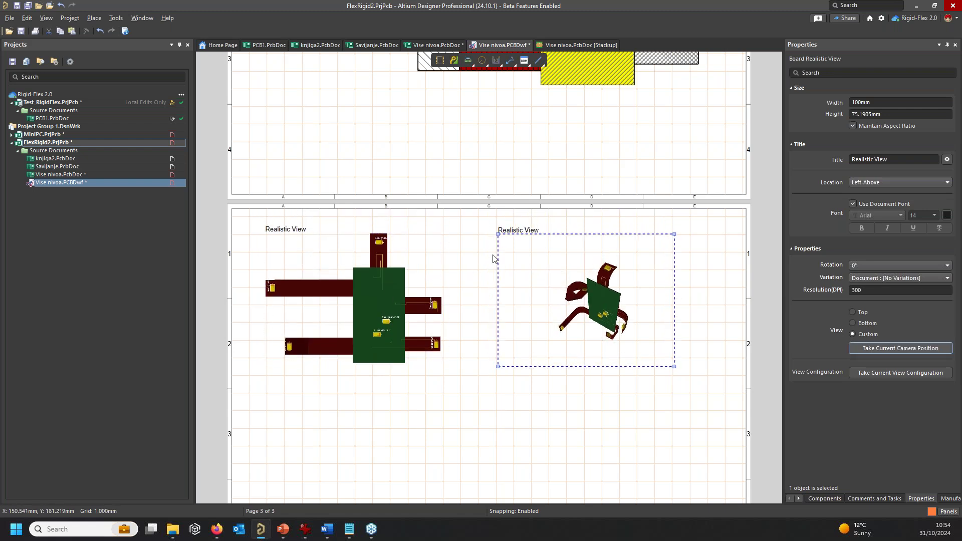
pyautogui.keyDown('ctrl'); pyautogui.scroll(-2, 494, 257); pyautogui.keyUp('ctrl')
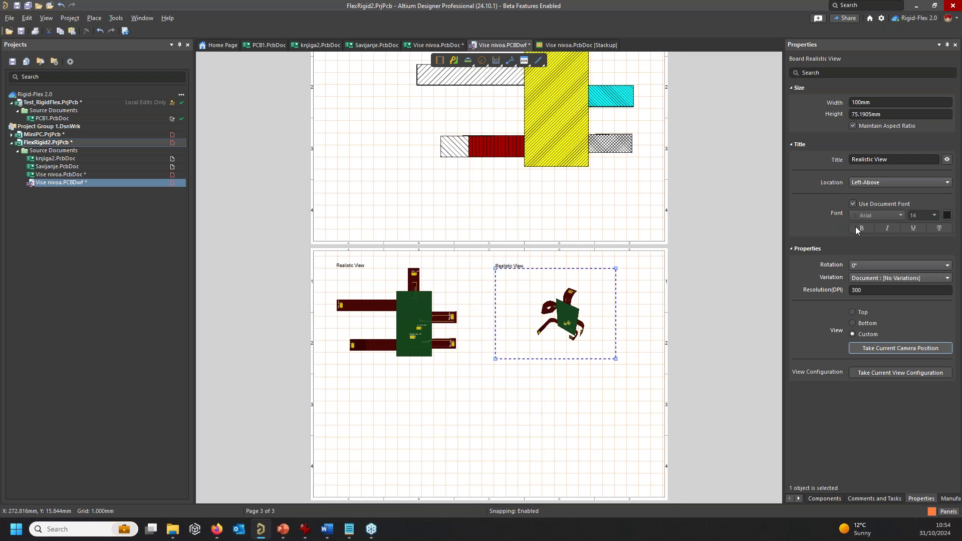
# Switch to Vise nivoa.PcbDoc and rotate the folded 3D board to inspect its front face and bent flex sections.
pyautogui.doubleClick(51, 175)
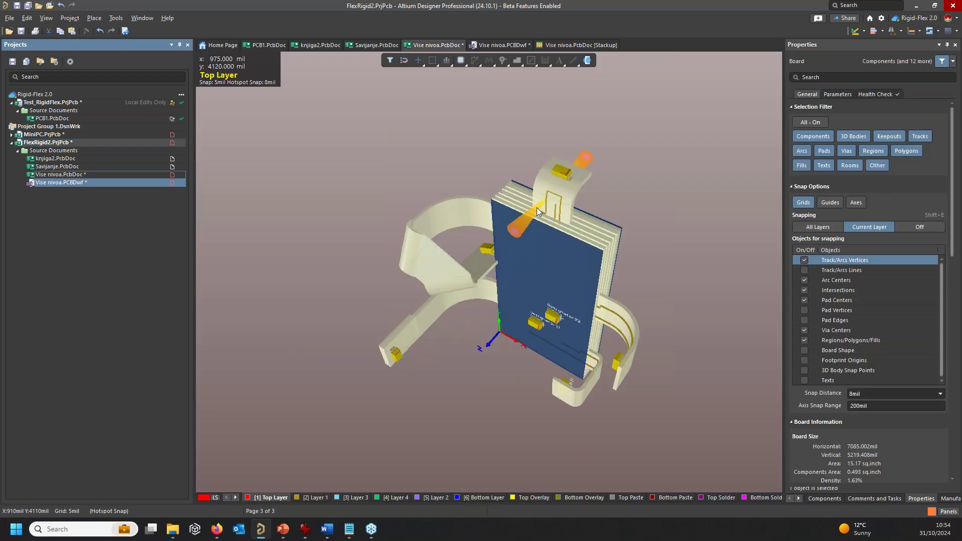
pyautogui.keyDown('shift'); pyautogui.moveTo(570, 283); pyautogui.dragTo(539, 241, button='right'); pyautogui.keyUp('shift')
pyautogui.keyDown('shift'); pyautogui.moveTo(534, 295); pyautogui.dragTo(518, 234, button='right'); pyautogui.keyUp('shift')
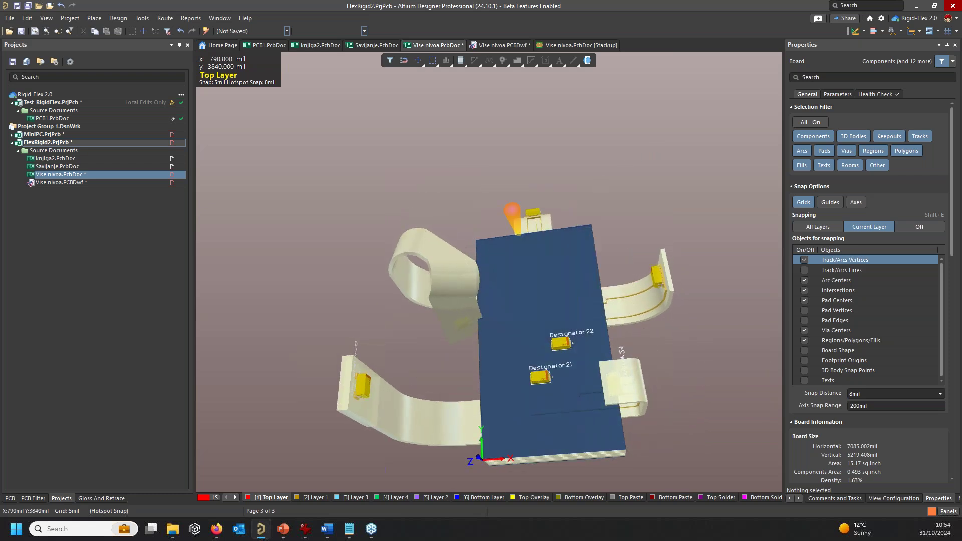